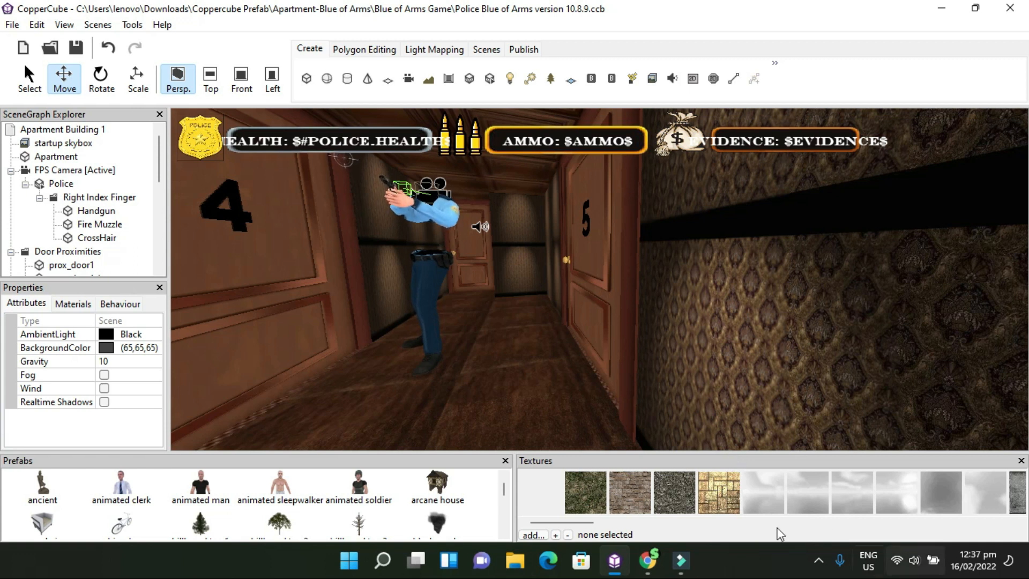
Switch to Chrome and review the Police Blue of Arms itch.io page, including its description, controls, update notes, requirements and downloads
{"action": "left_click", "coordinate": [649, 563]}
{"action": "scroll", "coordinate": [544, 433], "scroll_direction": "down", "scroll_amount": 1}
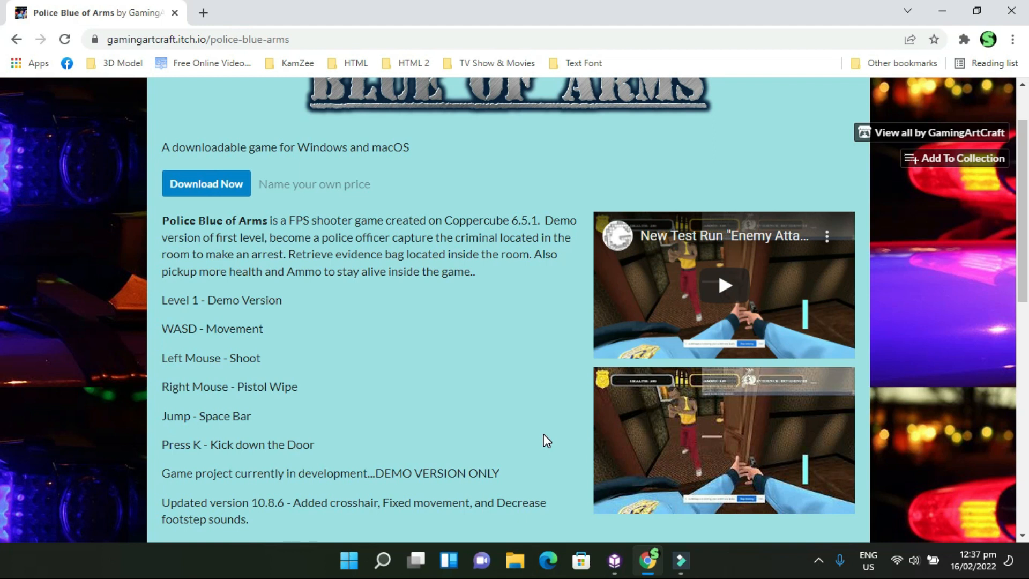
{"action": "scroll", "coordinate": [544, 435], "scroll_direction": "up", "scroll_amount": 1}
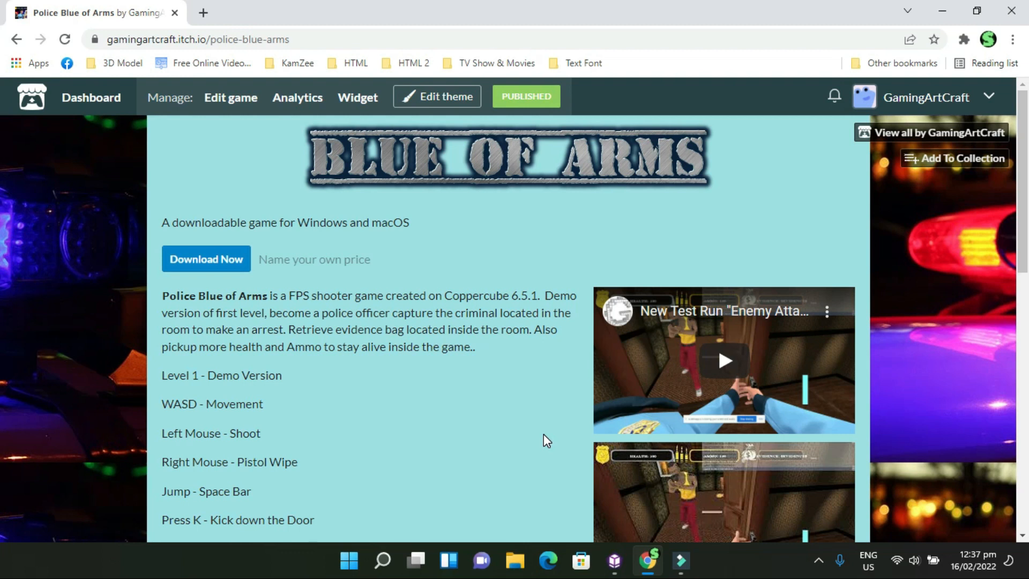
{"action": "scroll", "coordinate": [543, 435], "scroll_direction": "down", "scroll_amount": 1}
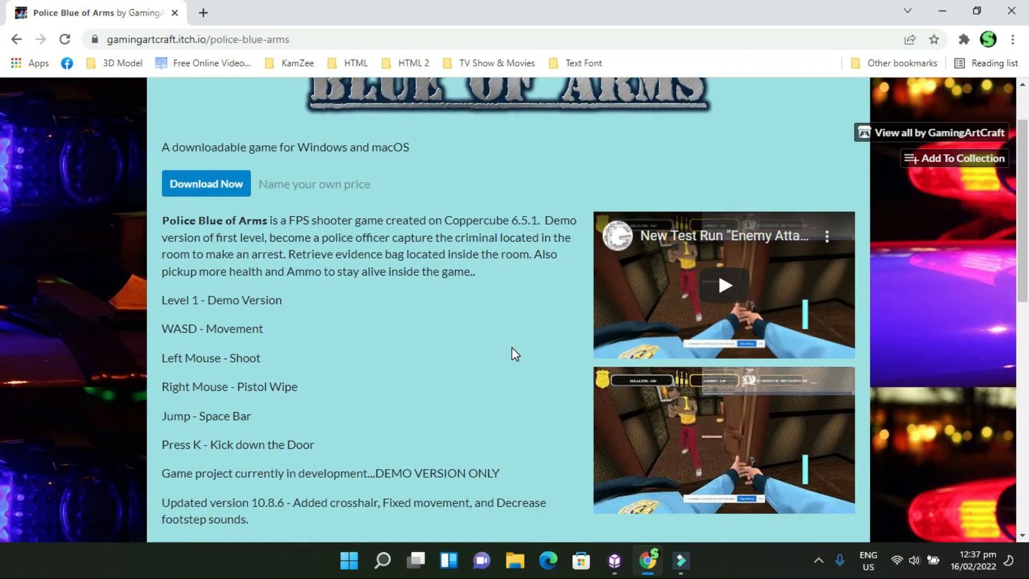
{"action": "scroll", "coordinate": [512, 348], "scroll_direction": "down", "scroll_amount": 1}
{"action": "scroll", "coordinate": [511, 349], "scroll_direction": "up", "scroll_amount": 1}
{"action": "scroll", "coordinate": [510, 353], "scroll_direction": "down", "scroll_amount": 2}
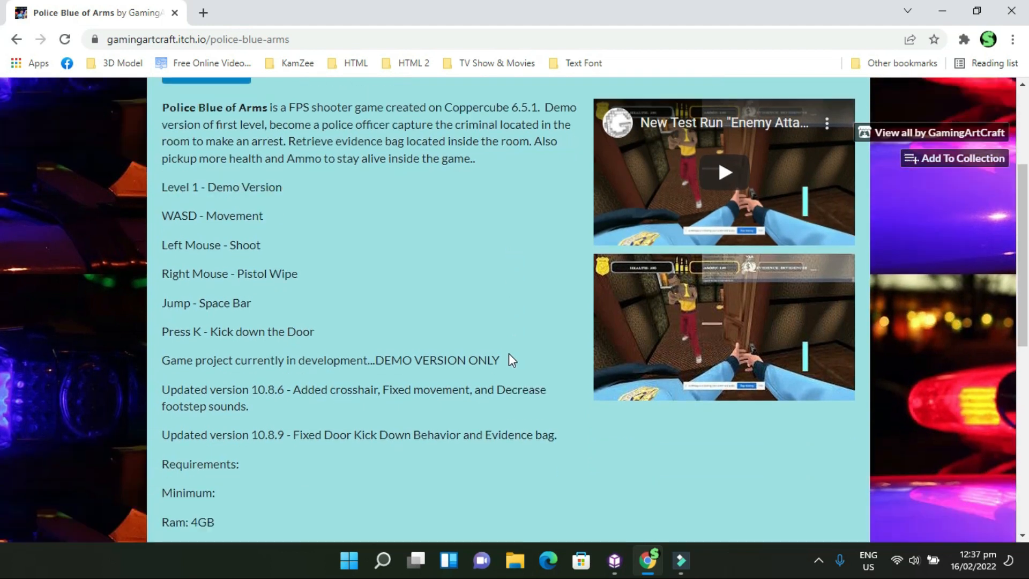
{"action": "scroll", "coordinate": [510, 355], "scroll_direction": "down", "scroll_amount": 2}
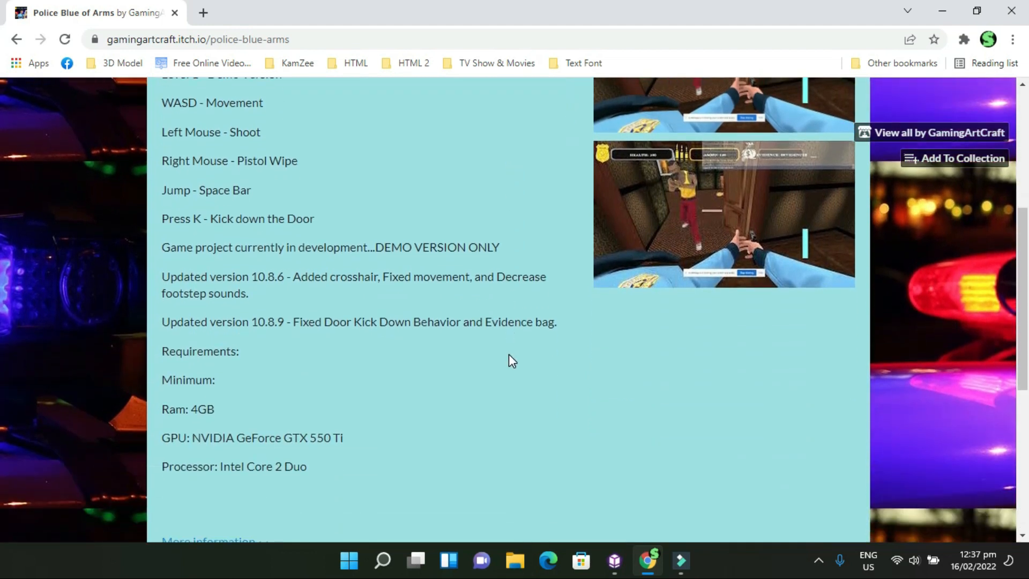
{"action": "scroll", "coordinate": [510, 356], "scroll_direction": "down", "scroll_amount": 2}
{"action": "scroll", "coordinate": [509, 355], "scroll_direction": "down", "scroll_amount": 2}
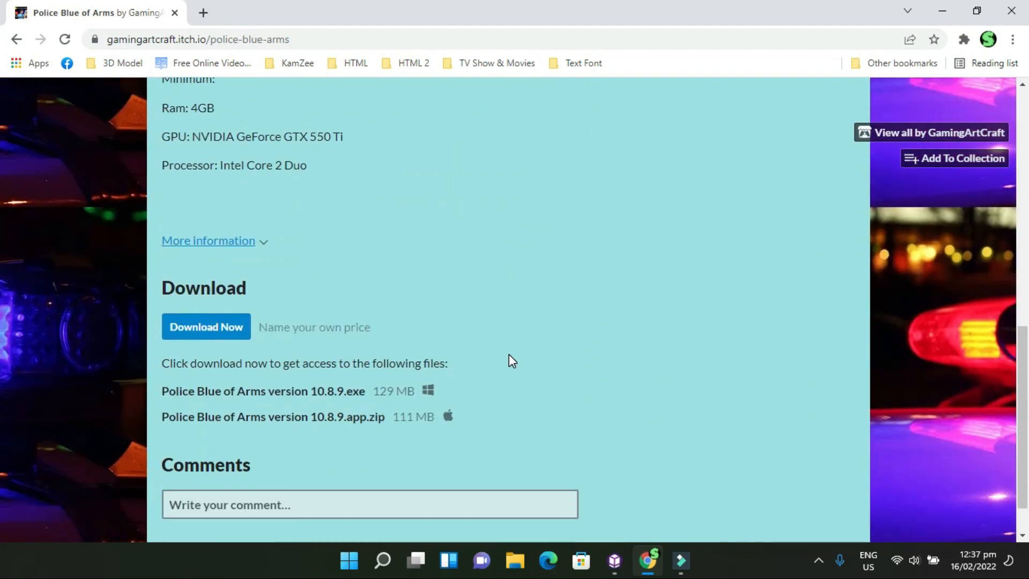
{"action": "scroll", "coordinate": [510, 360], "scroll_direction": "up", "scroll_amount": 3}
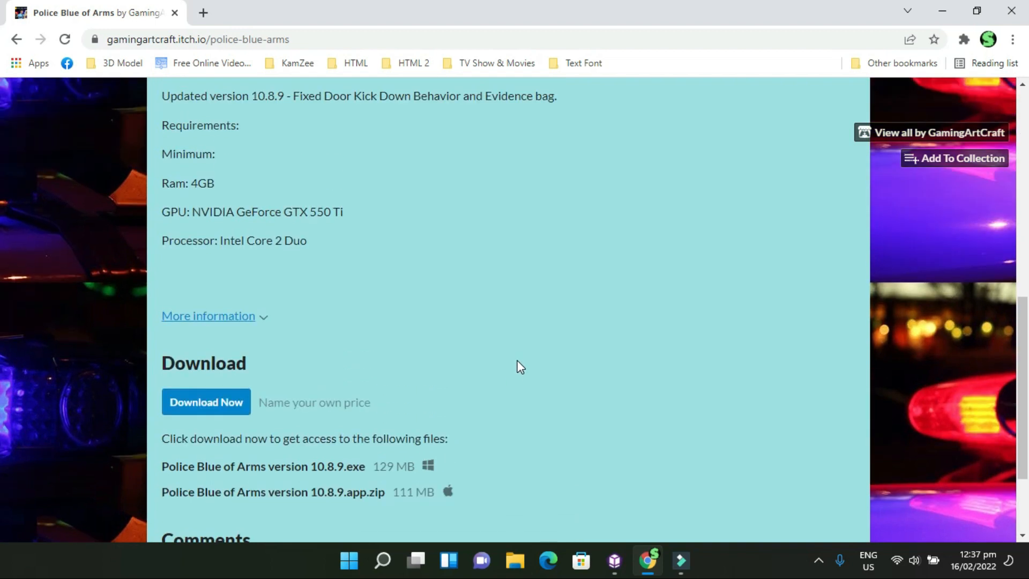
{"action": "scroll", "coordinate": [520, 366], "scroll_direction": "up", "scroll_amount": 2}
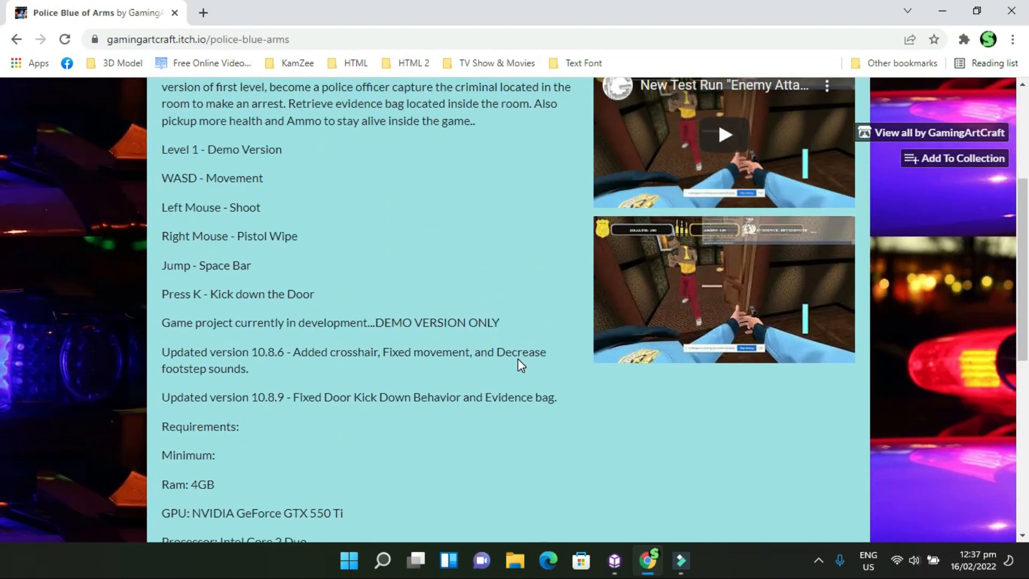
{"action": "scroll", "coordinate": [518, 360], "scroll_direction": "up", "scroll_amount": 2}
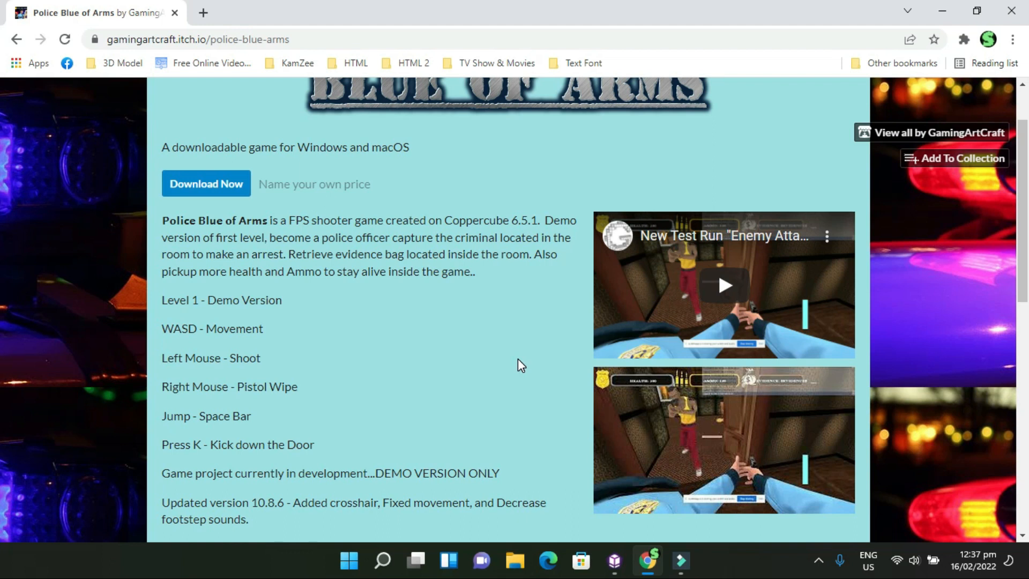
Switch back to CopperCube and examine the police officer model and the FPS camera attached to it in the apartment hallway
{"action": "left_click", "coordinate": [616, 566]}
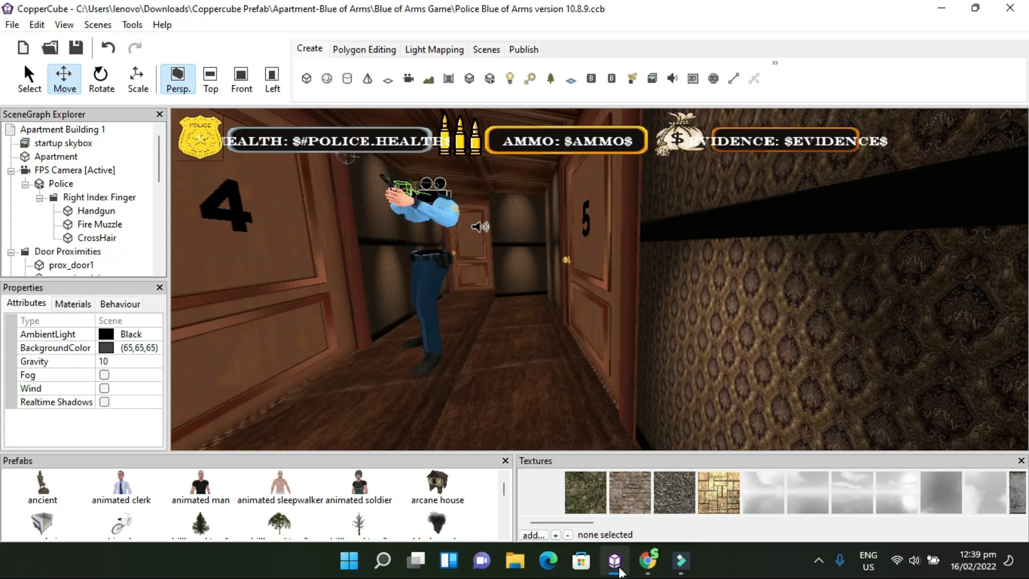
{"action": "scroll", "coordinate": [569, 346], "scroll_direction": "up", "scroll_amount": 1}
{"action": "right_click_drag", "start_coordinate": [568, 367], "coordinate": [566, 427]}
{"action": "scroll", "coordinate": [555, 349], "scroll_direction": "up", "scroll_amount": 5}
{"action": "scroll", "coordinate": [576, 400], "scroll_direction": "up", "scroll_amount": 1}
{"action": "scroll", "coordinate": [605, 410], "scroll_direction": "up", "scroll_amount": 1}
{"action": "scroll", "coordinate": [629, 413], "scroll_direction": "up", "scroll_amount": 2}
{"action": "scroll", "coordinate": [636, 408], "scroll_direction": "up", "scroll_amount": 1}
{"action": "scroll", "coordinate": [571, 419], "scroll_direction": "down", "scroll_amount": 3}
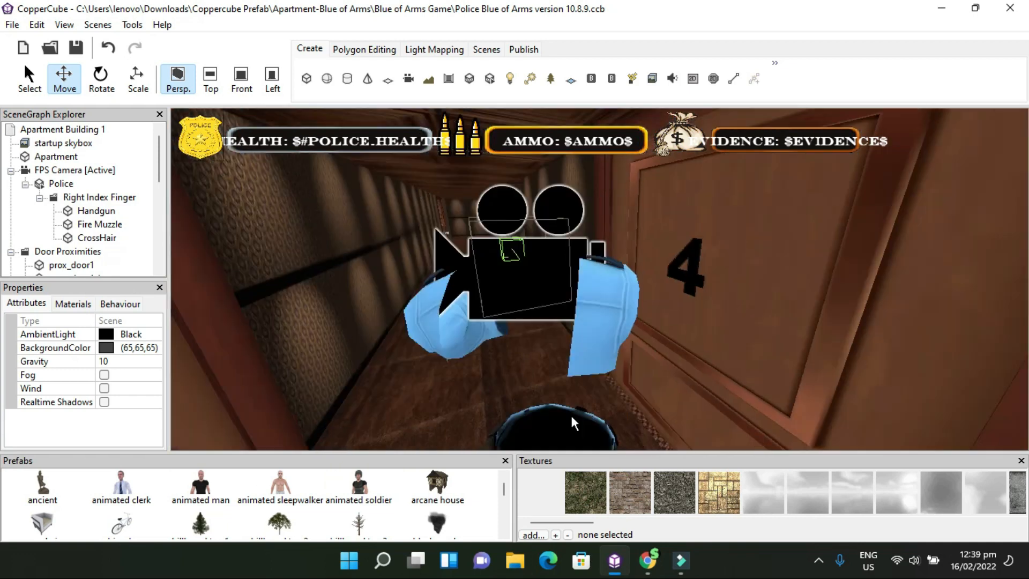
{"action": "right_click_drag", "start_coordinate": [690, 384], "coordinate": [692, 392]}
{"action": "scroll", "coordinate": [679, 397], "scroll_direction": "up", "scroll_amount": 2}
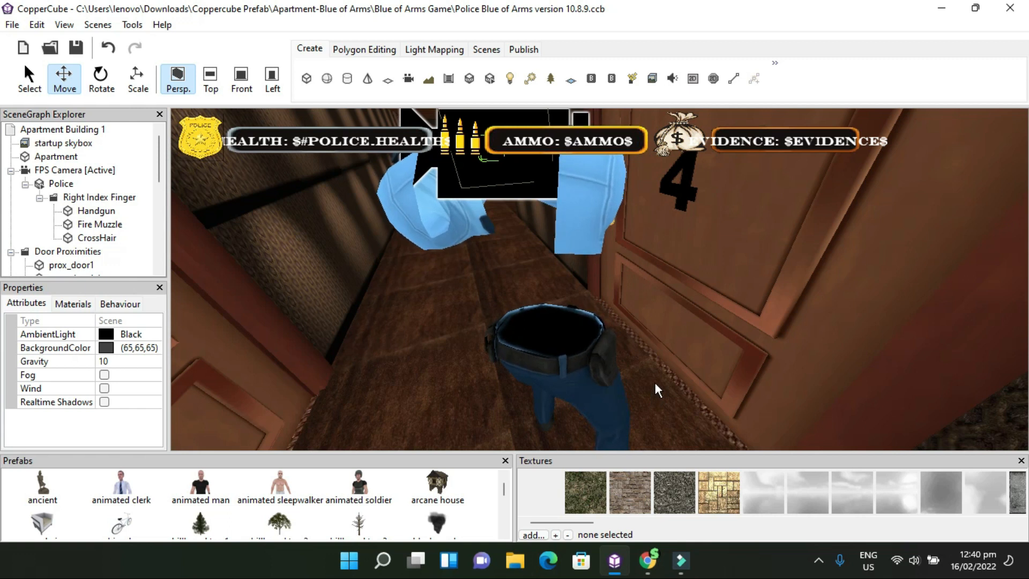
{"action": "scroll", "coordinate": [664, 373], "scroll_direction": "up", "scroll_amount": 1}
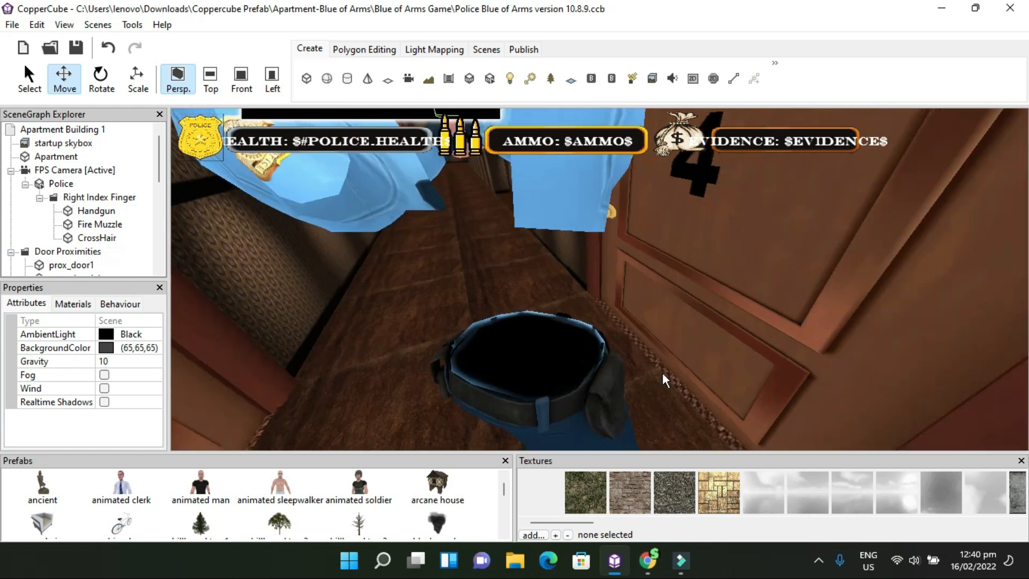
{"action": "scroll", "coordinate": [665, 377], "scroll_direction": "down", "scroll_amount": 1}
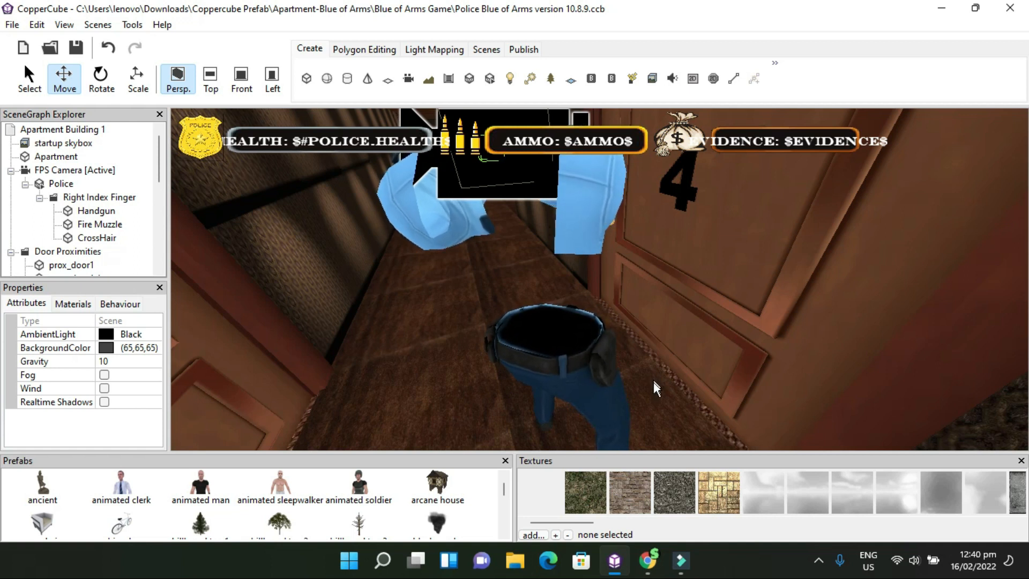
{"action": "left_click_drag", "start_coordinate": [694, 363], "coordinate": [698, 347]}
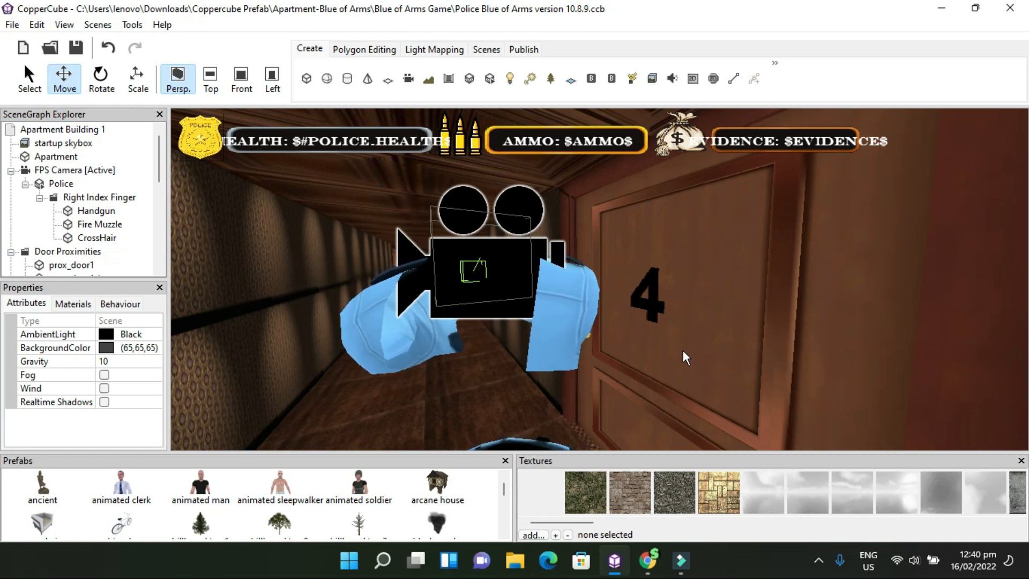
{"action": "right_click_drag", "start_coordinate": [708, 341], "coordinate": [706, 349]}
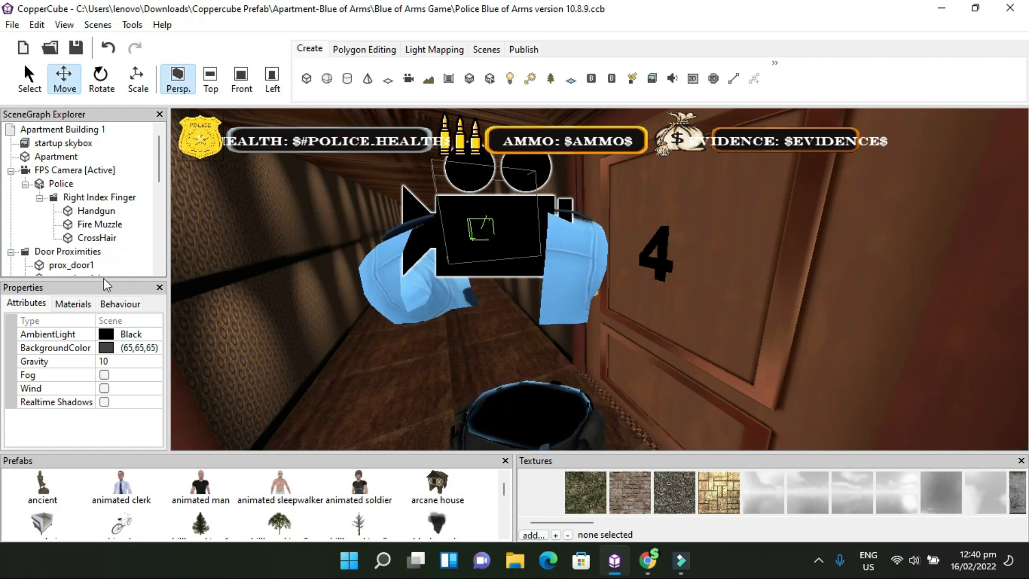
Dock the Properties panel beside the SceneGraph Explorer and collapse the Door Proximities folder
{"action": "left_click_drag", "start_coordinate": [104, 285], "coordinate": [191, 245]}
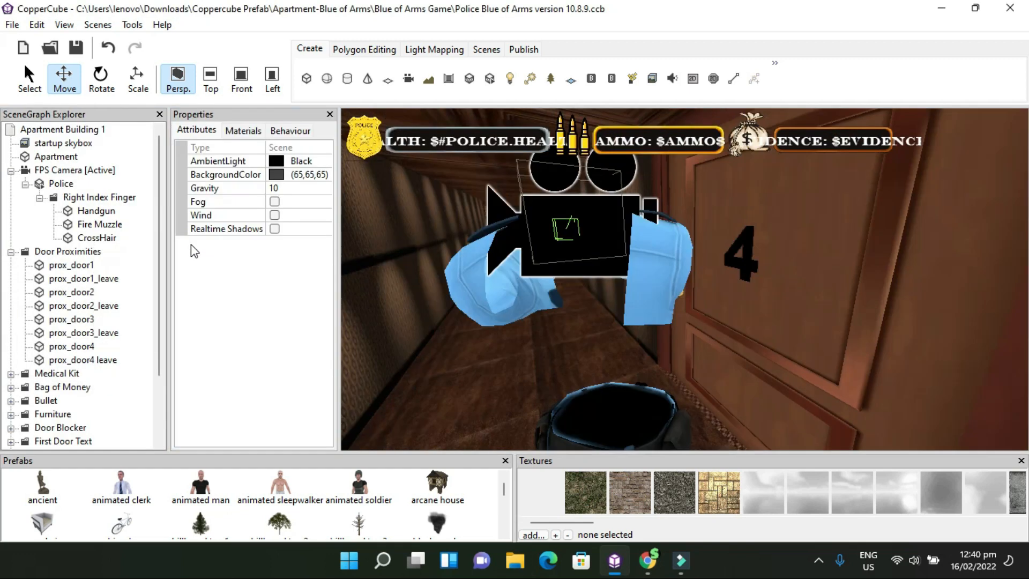
{"action": "left_click", "coordinate": [11, 252]}
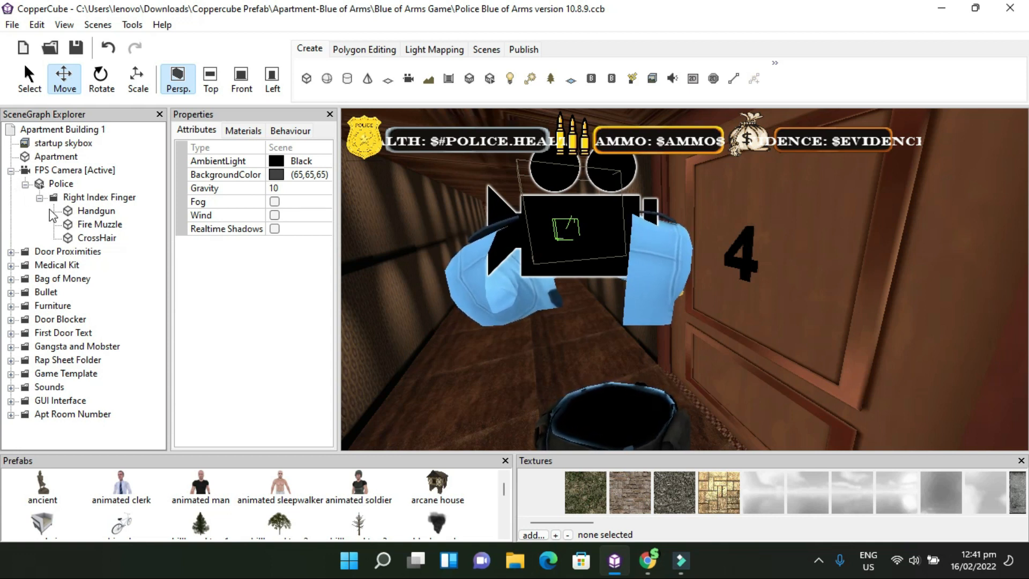
Examine the FPS Camera's Left Mouse Button behaviour for Key Pressed Down and the ammo variable condition in its action
{"action": "left_click", "coordinate": [73, 171]}
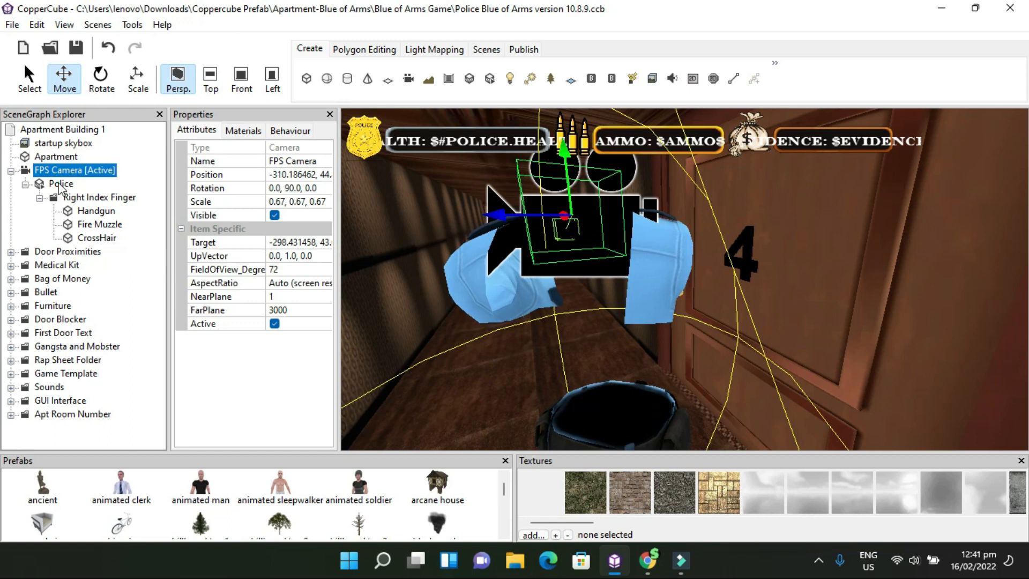
{"action": "left_click", "coordinate": [60, 185]}
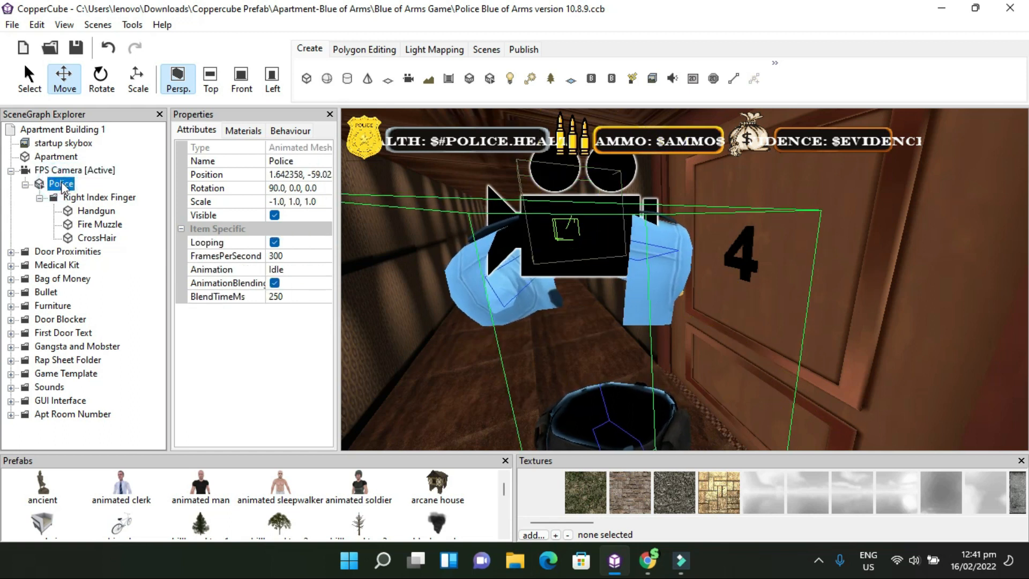
{"action": "left_click", "coordinate": [73, 172]}
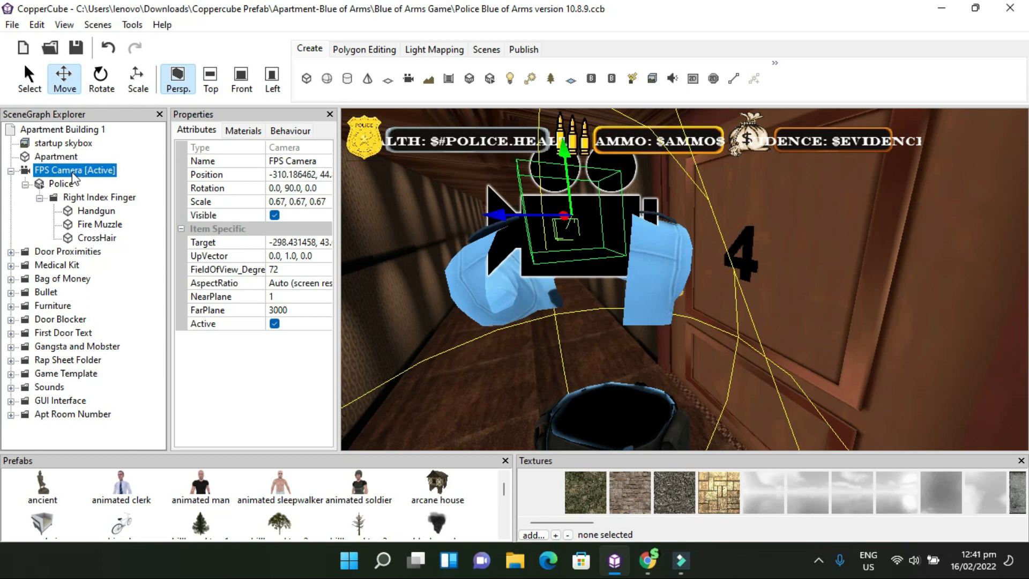
{"action": "left_click", "coordinate": [296, 134]}
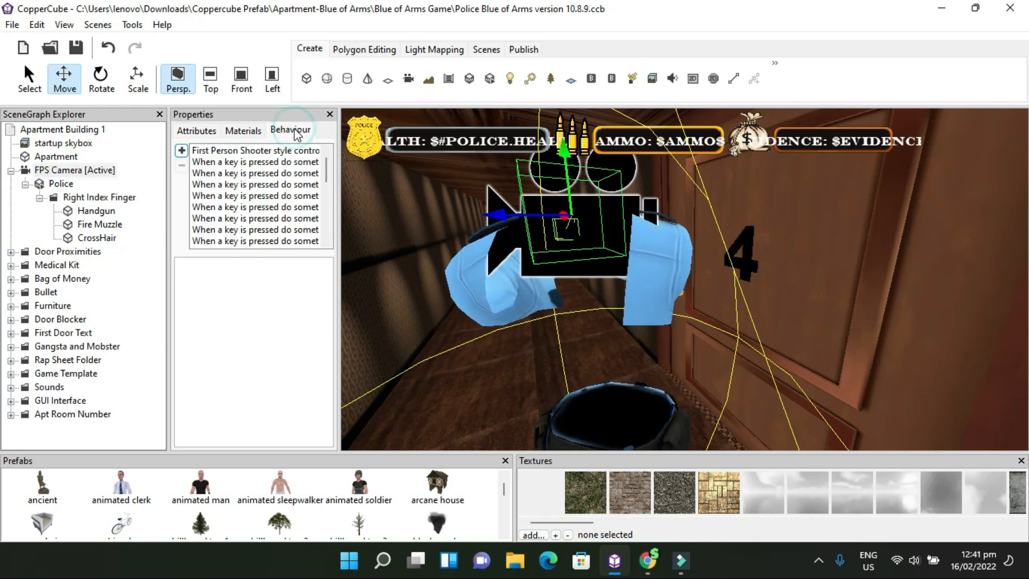
{"action": "left_click", "coordinate": [281, 195]}
{"action": "scroll", "coordinate": [280, 199], "scroll_direction": "down", "scroll_amount": 1}
{"action": "scroll", "coordinate": [278, 196], "scroll_direction": "up", "scroll_amount": 2}
{"action": "left_click", "coordinate": [279, 194]}
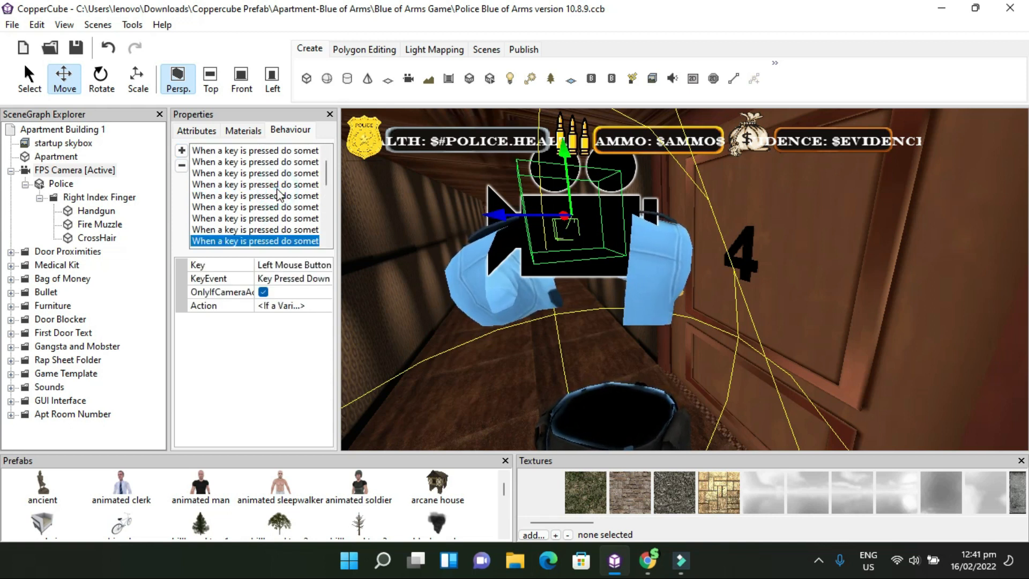
{"action": "scroll", "coordinate": [279, 209], "scroll_direction": "down", "scroll_amount": 1}
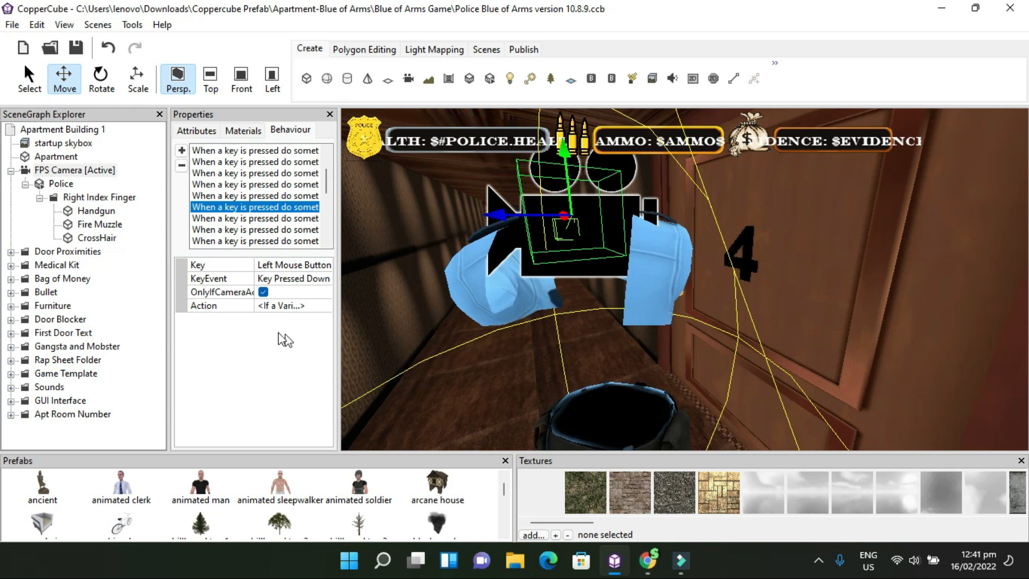
{"action": "left_click", "coordinate": [328, 308]}
{"action": "left_click", "coordinate": [325, 305]}
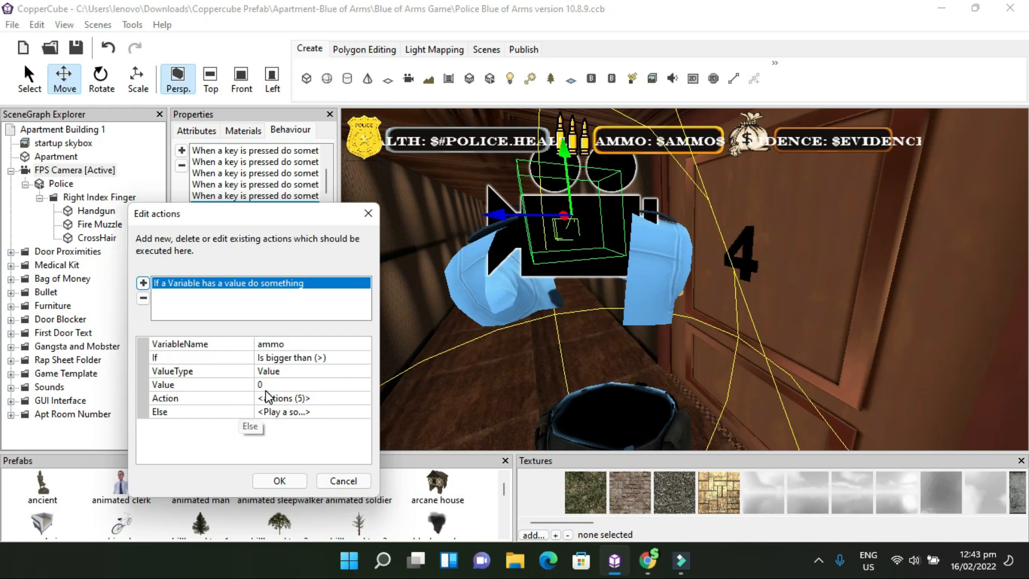
{"action": "left_click", "coordinate": [272, 481]}
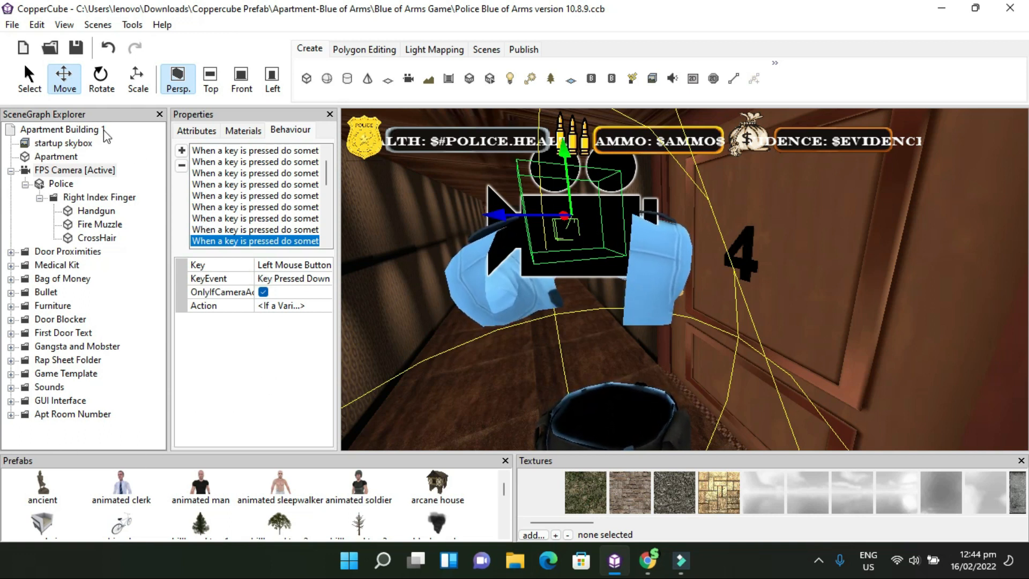
Examine the Apartment Building 1 scene's "Before first drawing do something" behaviours, including the action that sets the ammo variable
{"action": "left_click", "coordinate": [70, 132]}
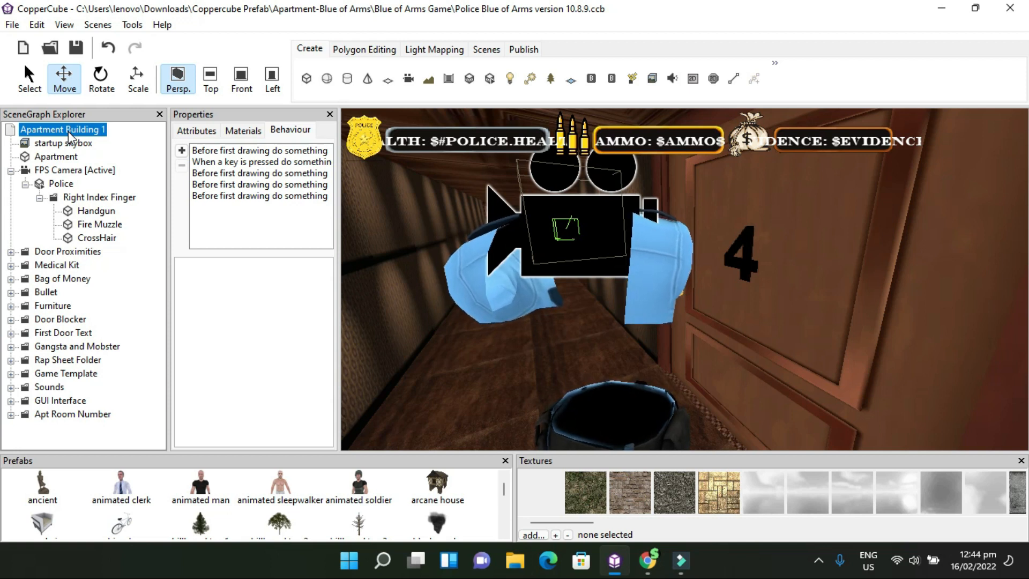
{"action": "left_click", "coordinate": [270, 197]}
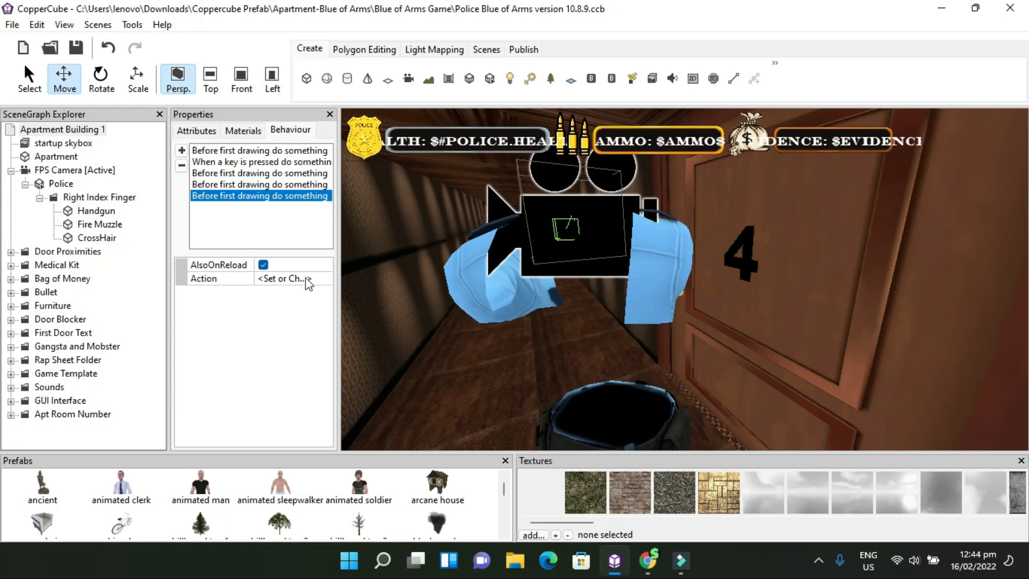
{"action": "left_click", "coordinate": [324, 279]}
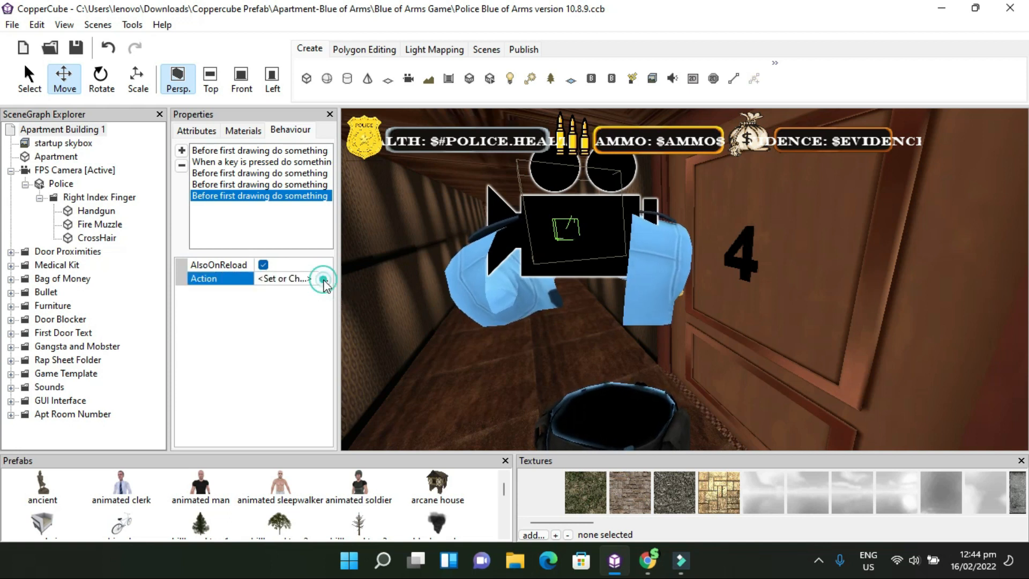
{"action": "left_click", "coordinate": [323, 280]}
{"action": "left_click", "coordinate": [343, 480]}
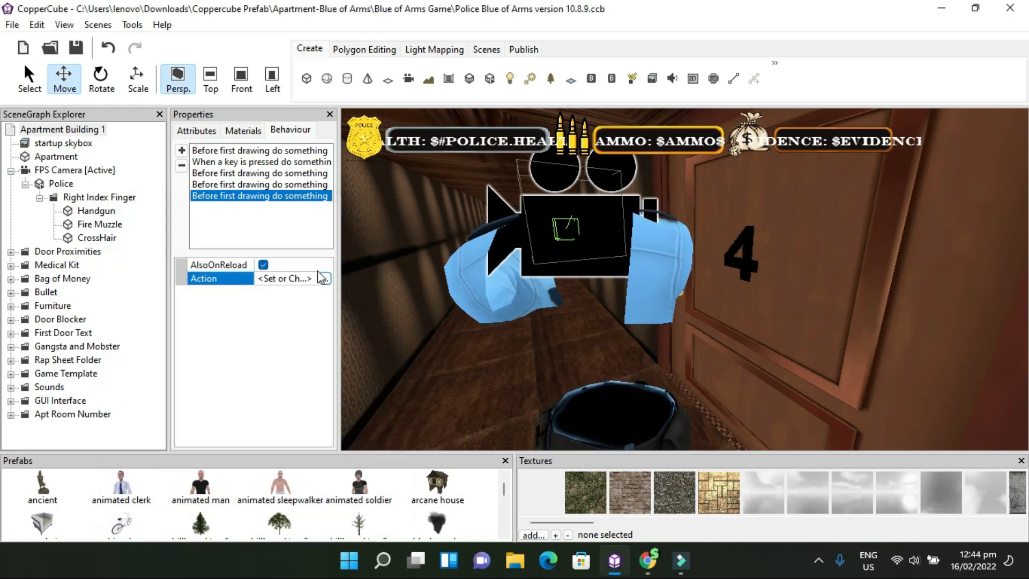
{"action": "left_click", "coordinate": [271, 185]}
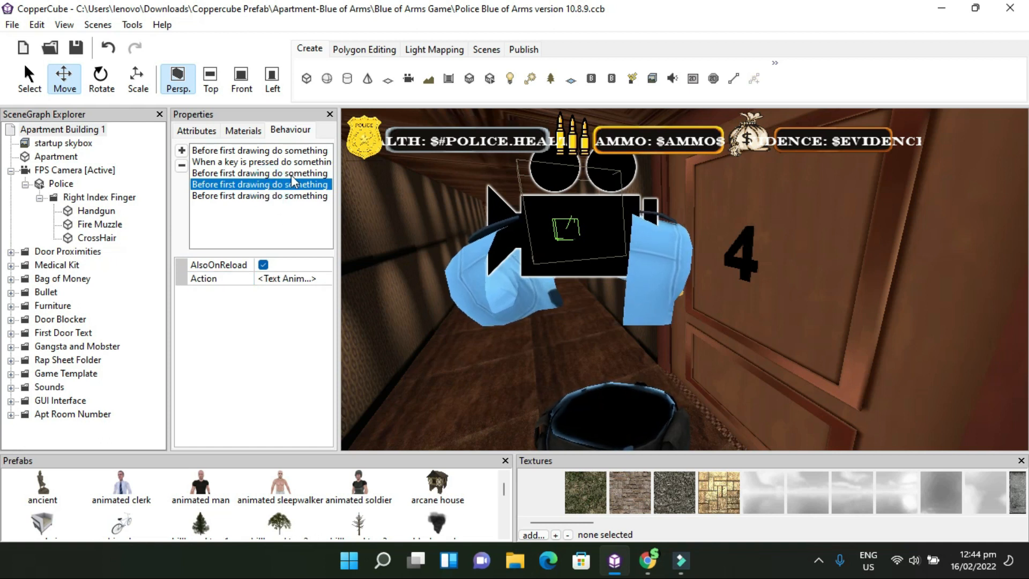
{"action": "left_click", "coordinate": [288, 175]}
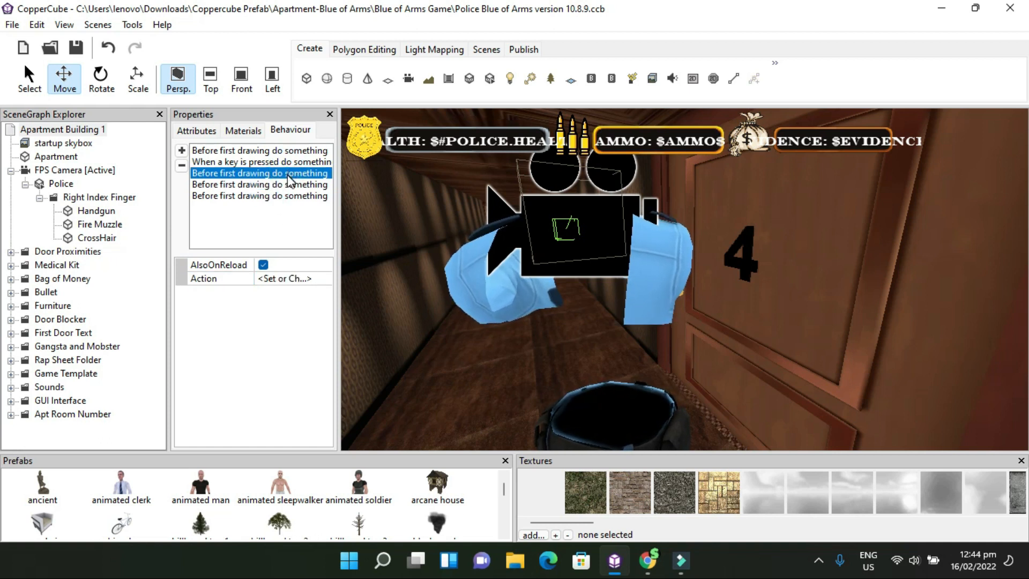
{"action": "left_click", "coordinate": [324, 280]}
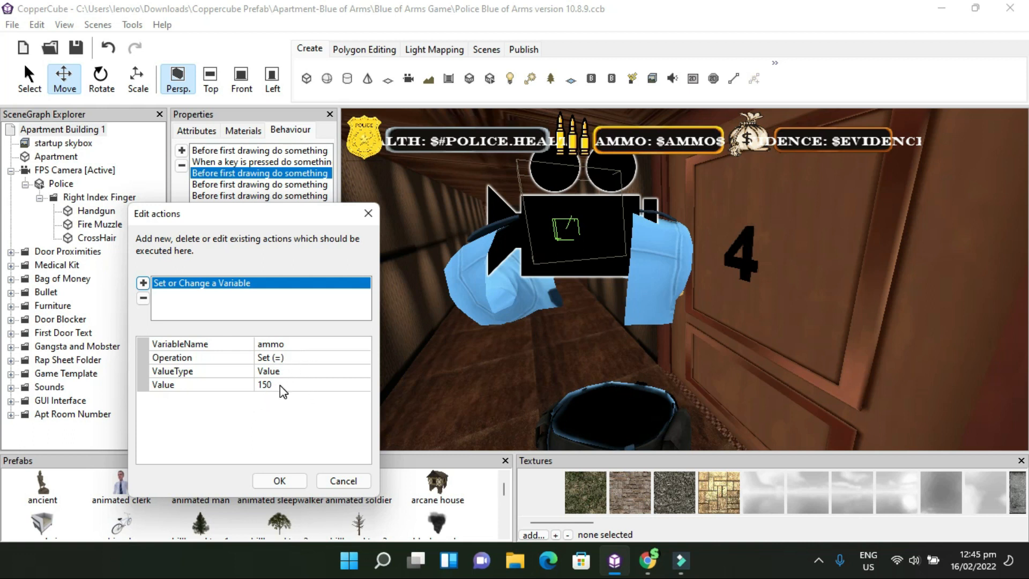
{"action": "left_click", "coordinate": [271, 478]}
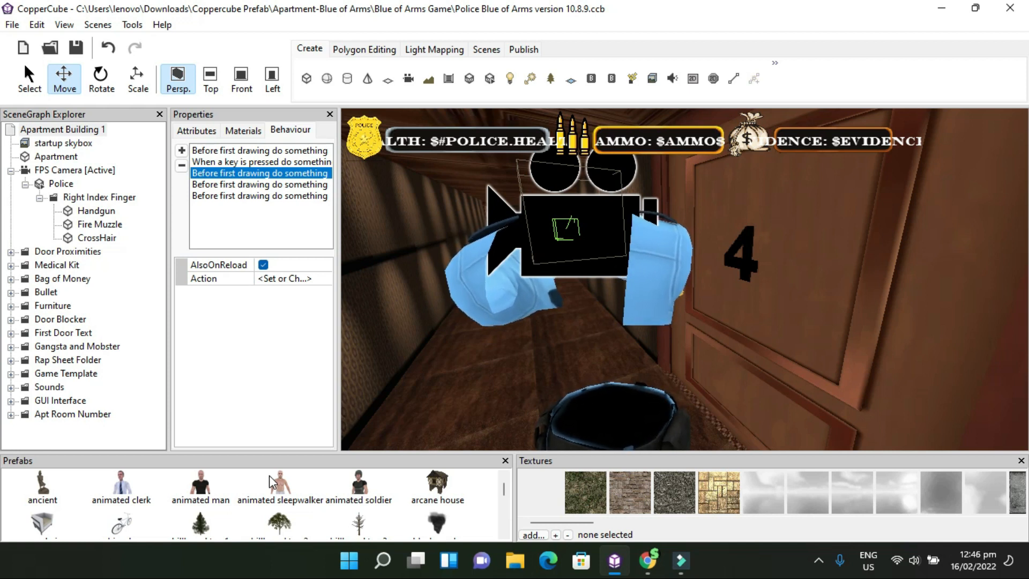
Examine the FPS Camera's Left Mouse Button behaviour down to the Fire Muzzle visibility action nested under its ammo condition
{"action": "left_click", "coordinate": [60, 170]}
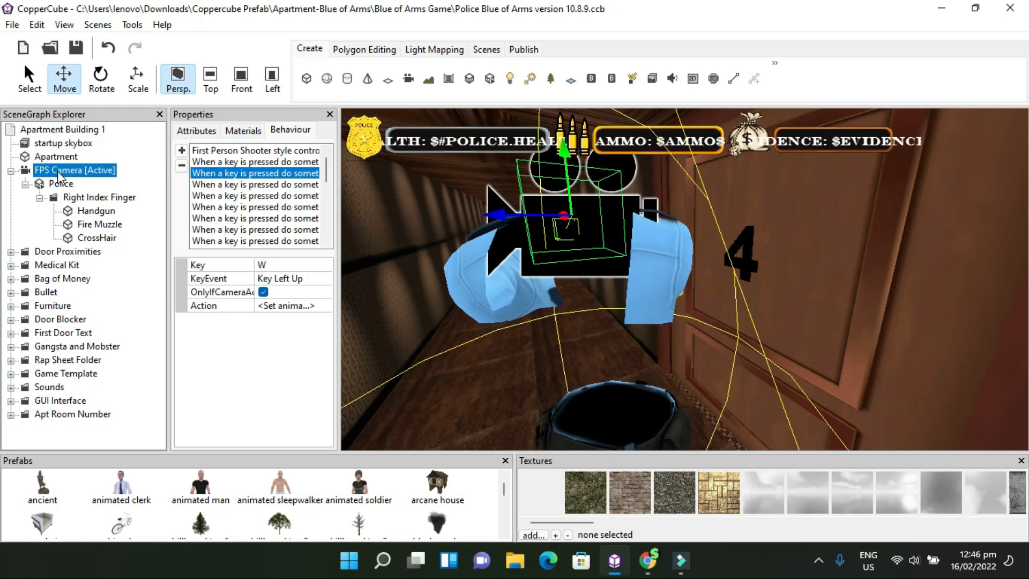
{"action": "left_click", "coordinate": [248, 230]}
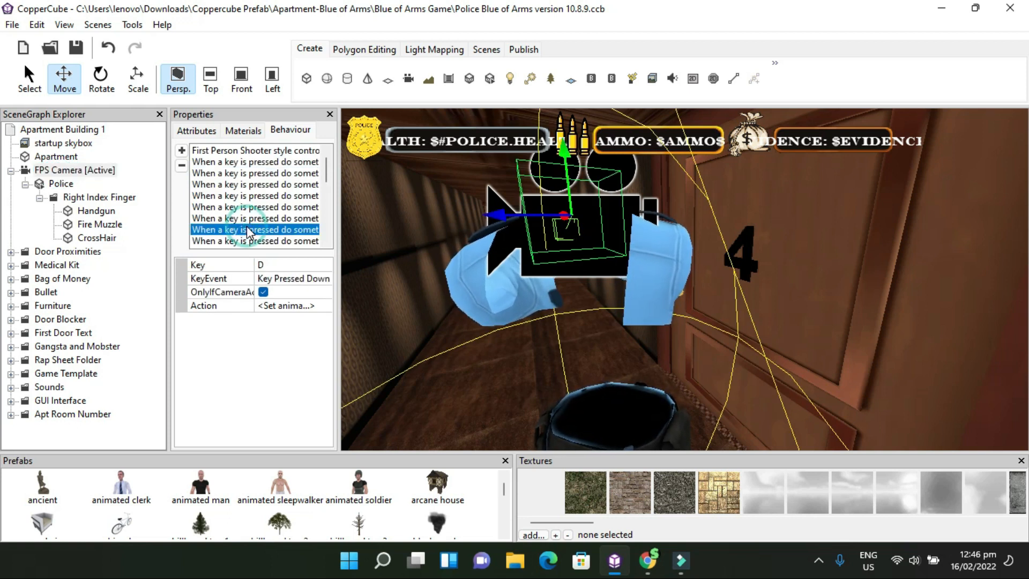
{"action": "scroll", "coordinate": [247, 228], "scroll_direction": "down", "scroll_amount": 1}
{"action": "left_click", "coordinate": [253, 217]}
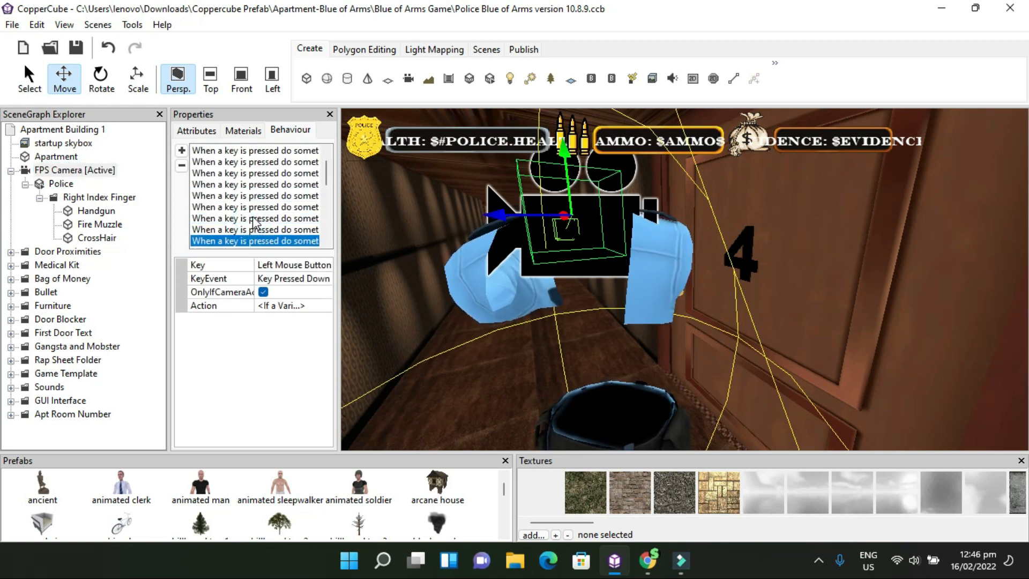
{"action": "left_click", "coordinate": [316, 307]}
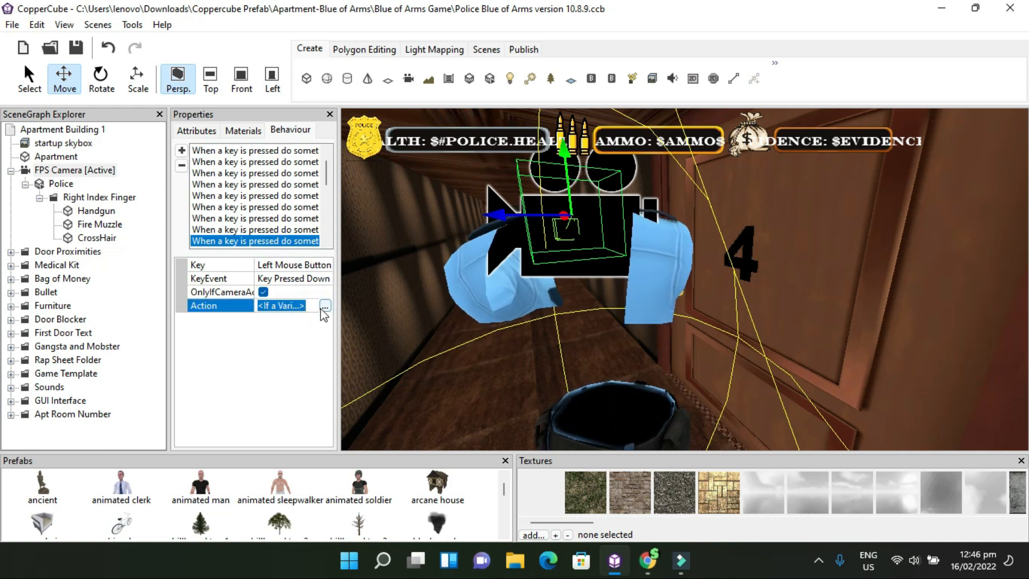
{"action": "left_click", "coordinate": [325, 307]}
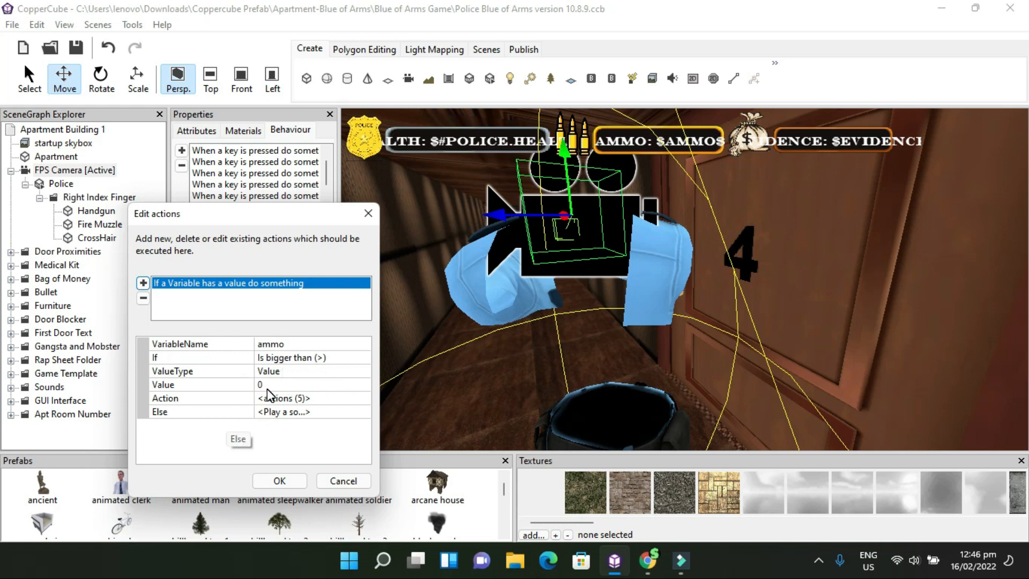
{"action": "left_click", "coordinate": [338, 399]}
{"action": "left_click", "coordinate": [364, 398]}
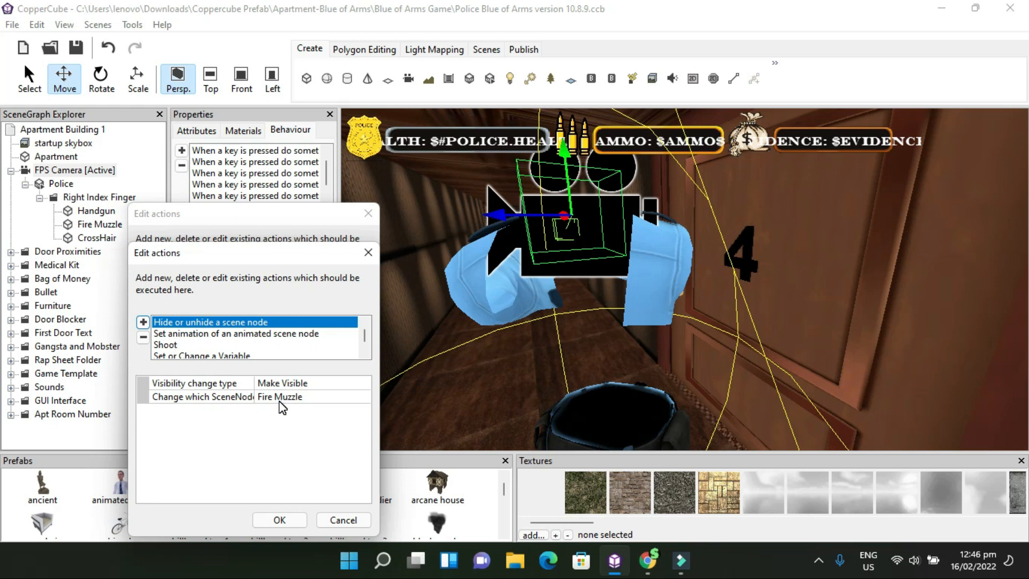
{"action": "left_click", "coordinate": [339, 520]}
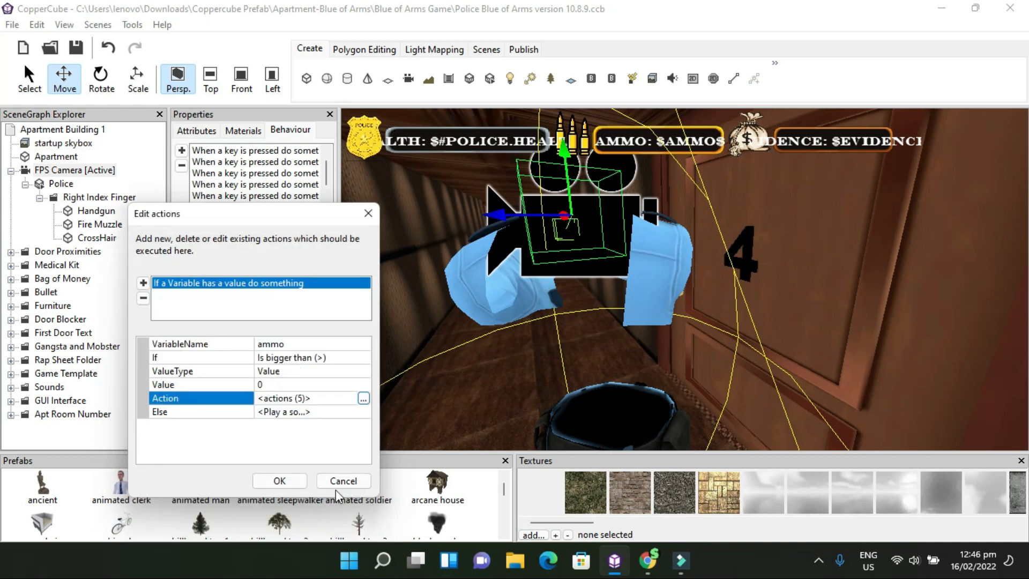
{"action": "left_click", "coordinate": [335, 482]}
Make the Fire Muzzle mesh visible and inspect it at the tip of the police officer's handgun
{"action": "left_click_drag", "start_coordinate": [700, 346], "coordinate": [723, 337]}
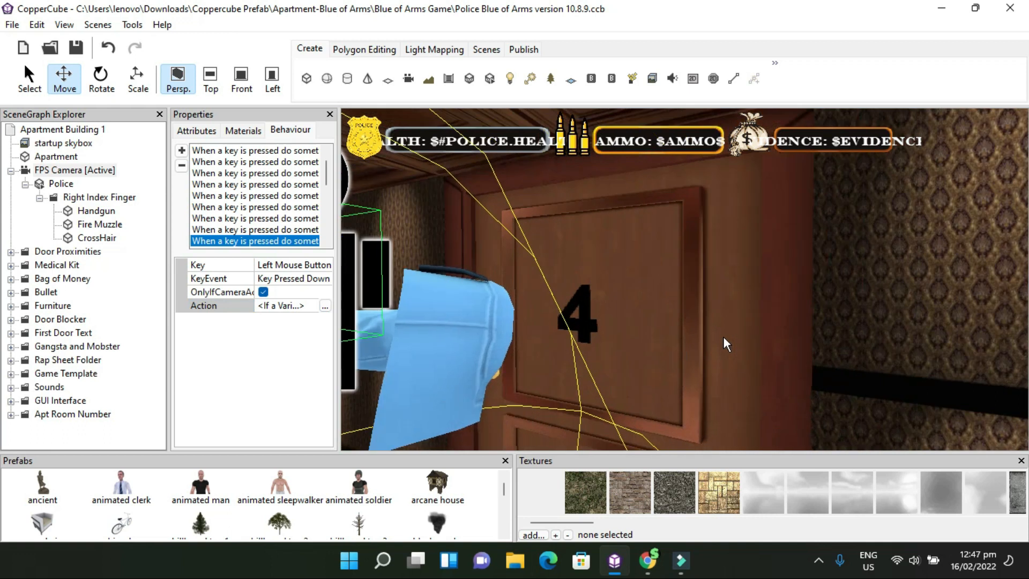
{"action": "scroll", "coordinate": [596, 338], "scroll_direction": "up", "scroll_amount": 2}
{"action": "scroll", "coordinate": [597, 339], "scroll_direction": "up", "scroll_amount": 1}
{"action": "left_click_drag", "start_coordinate": [588, 352], "coordinate": [504, 336]}
{"action": "scroll", "coordinate": [530, 344], "scroll_direction": "up", "scroll_amount": 1}
{"action": "scroll", "coordinate": [504, 336], "scroll_direction": "down", "scroll_amount": 1}
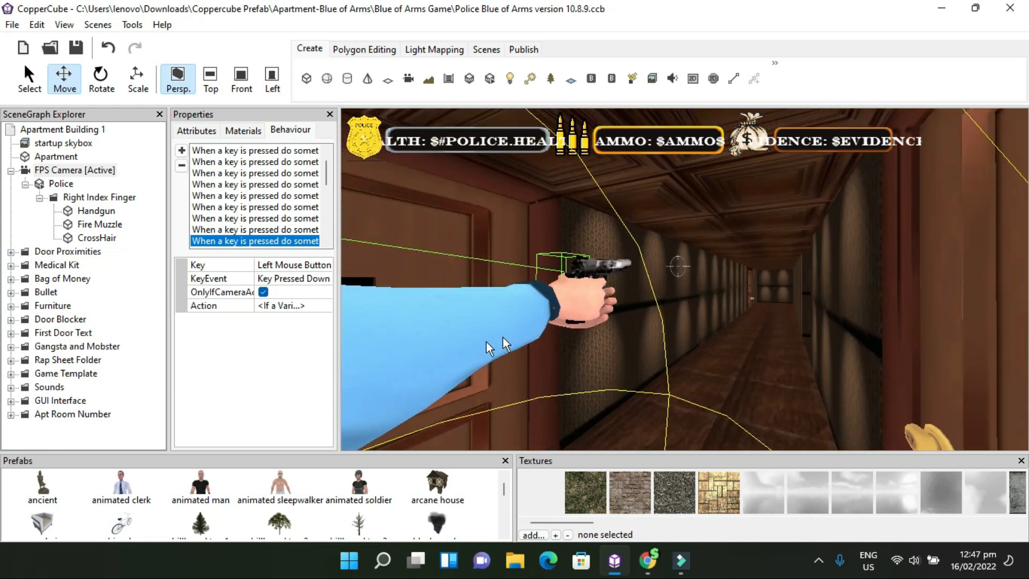
{"action": "left_click", "coordinate": [97, 238]}
{"action": "left_click", "coordinate": [99, 225]}
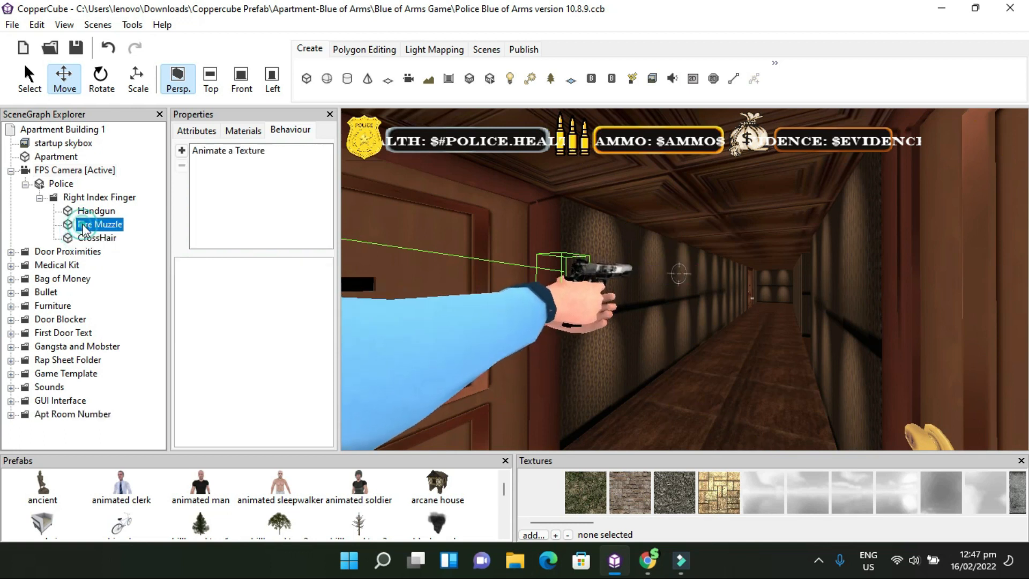
{"action": "left_click", "coordinate": [197, 130]}
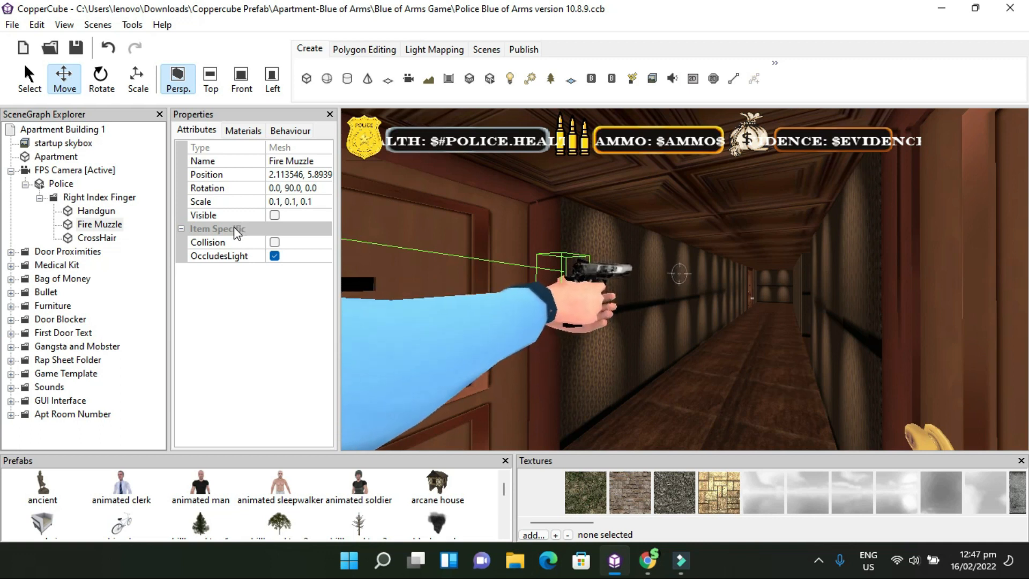
{"action": "left_click", "coordinate": [274, 215]}
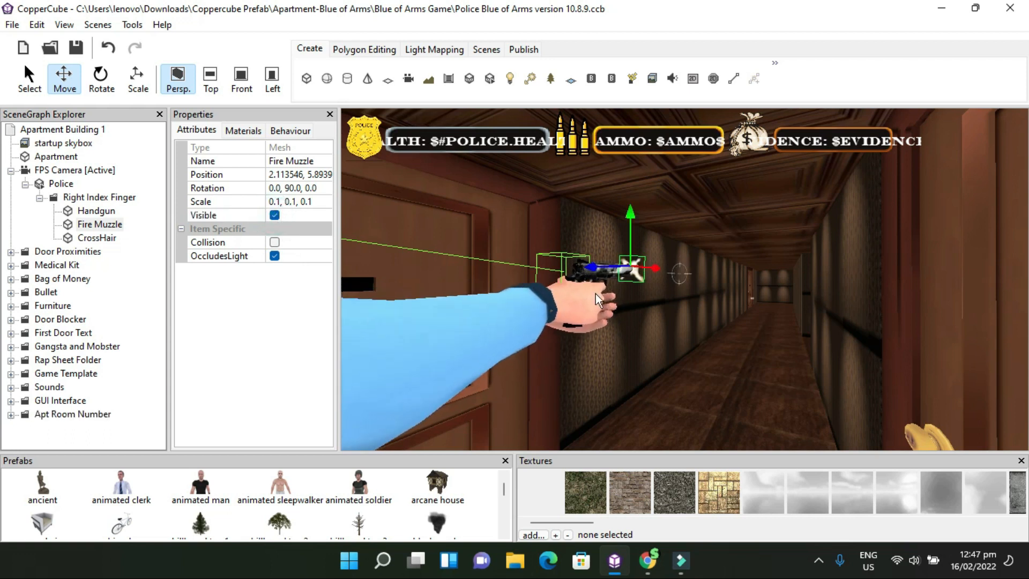
{"action": "scroll", "coordinate": [755, 340], "scroll_direction": "up", "scroll_amount": 2}
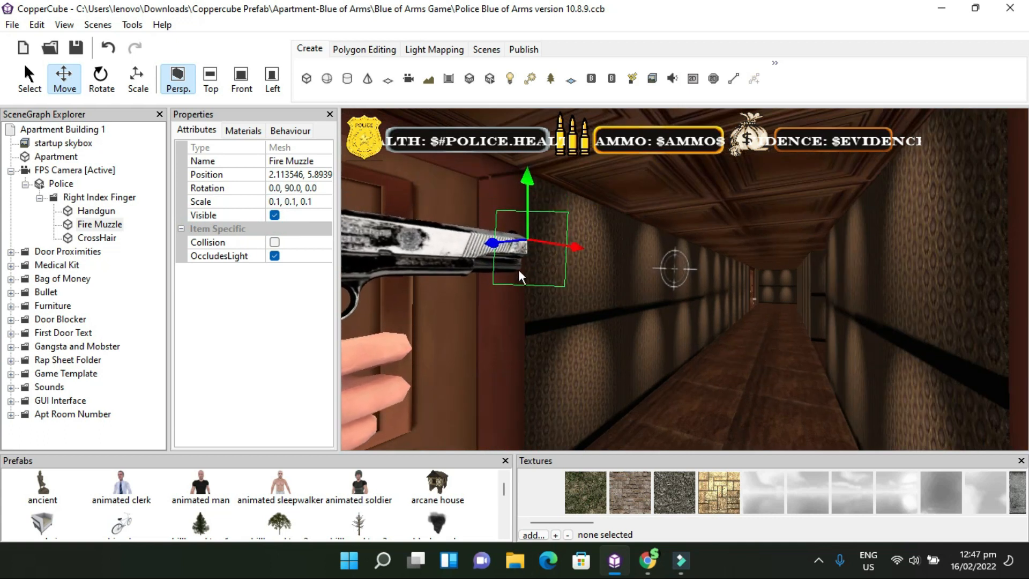
{"action": "scroll", "coordinate": [530, 307], "scroll_direction": "down", "scroll_amount": 2}
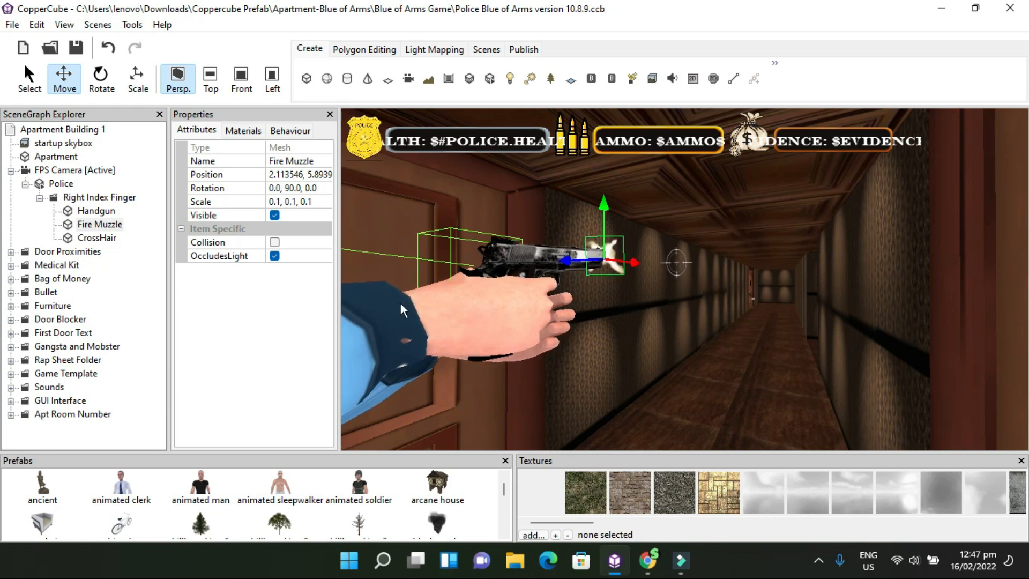
Inspect the attributes of the CrossHair and Handgun nodes attached to the officer's right index finger
{"action": "left_click", "coordinate": [102, 239]}
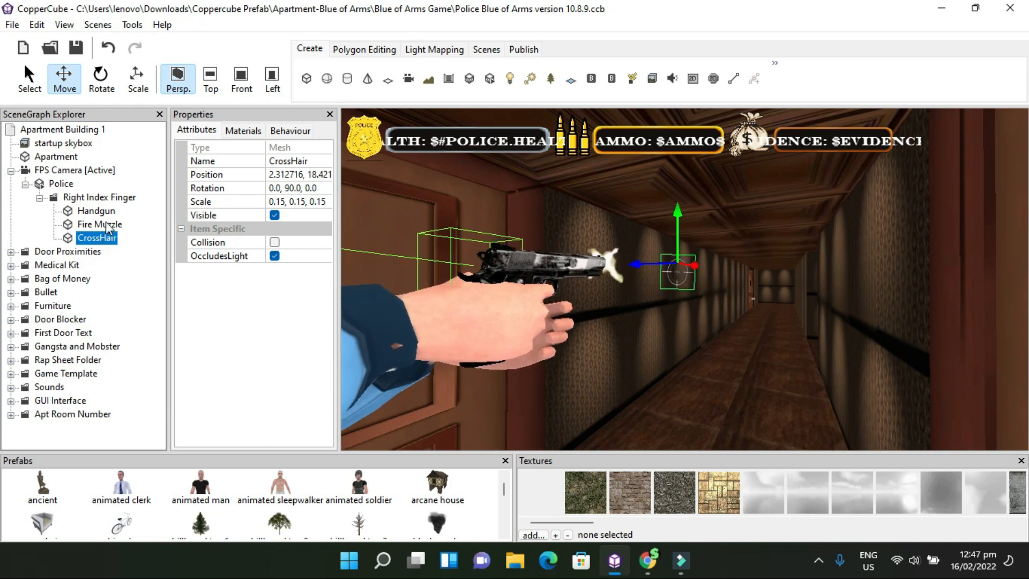
{"action": "left_click", "coordinate": [107, 226]}
{"action": "left_click", "coordinate": [103, 237]}
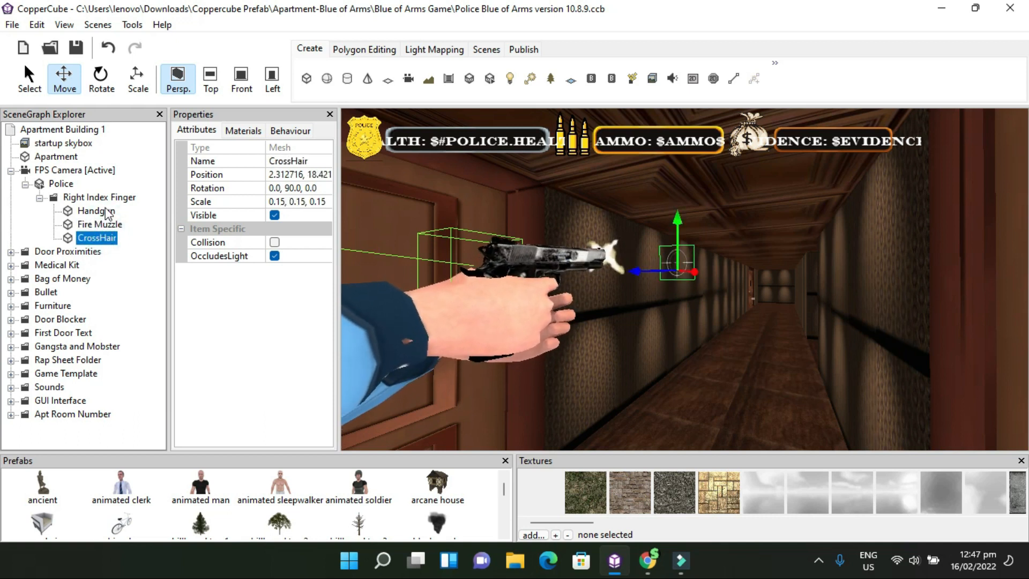
{"action": "left_click", "coordinate": [109, 212]}
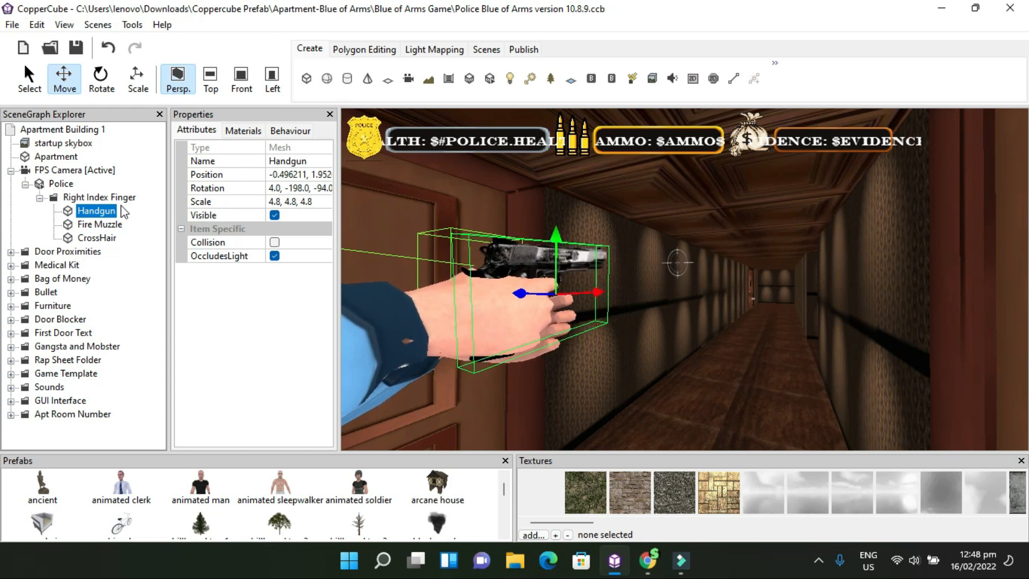
Hide the Fire Muzzle mesh again through its visibility attribute
{"action": "left_click", "coordinate": [112, 227]}
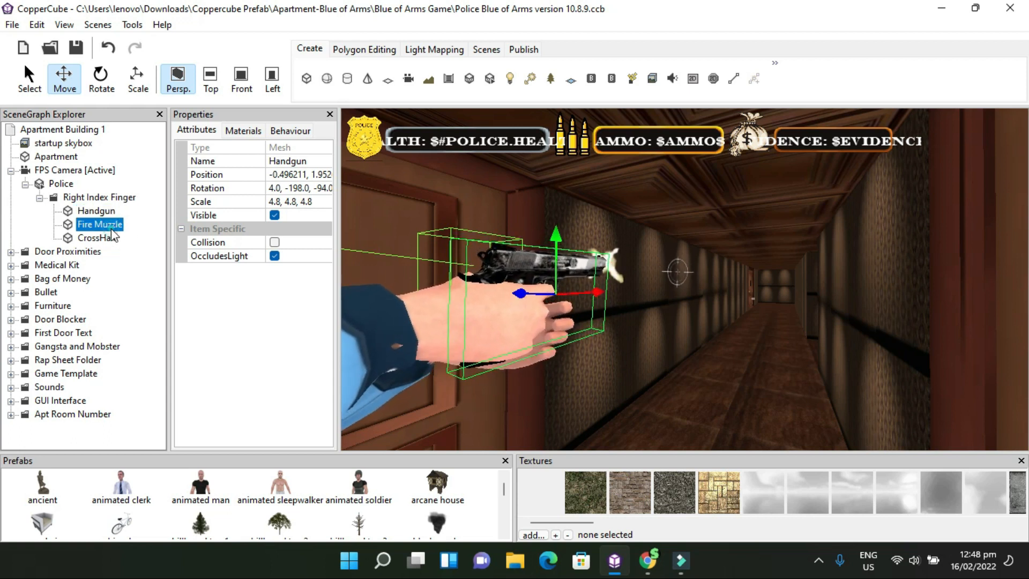
{"action": "left_click", "coordinate": [274, 215]}
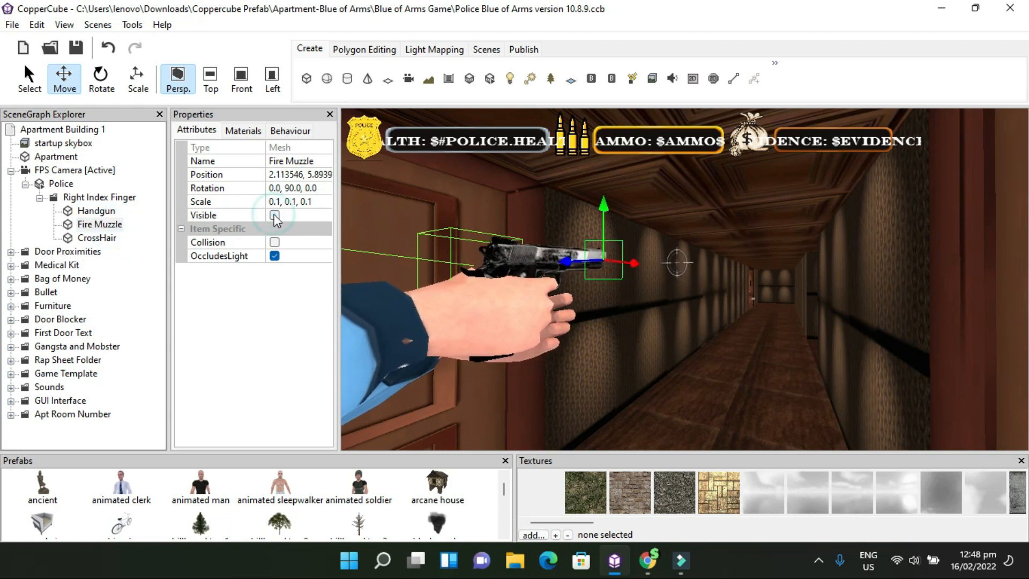
Check the Police model's behaviours and reopen the action of the FPS Camera's Left Mouse Button, Key Pressed Down behaviour
{"action": "left_click", "coordinate": [60, 183]}
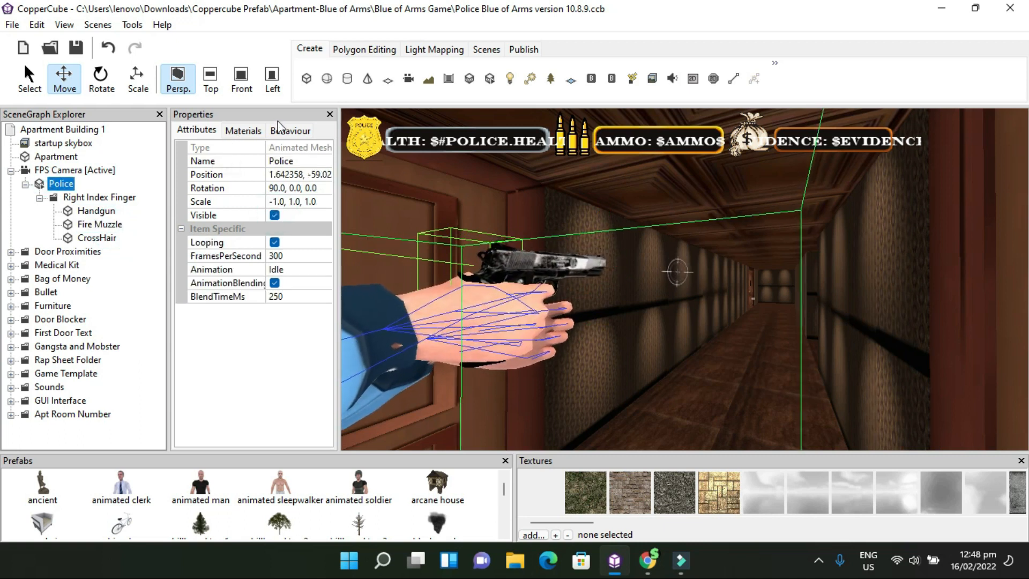
{"action": "left_click", "coordinate": [289, 131]}
{"action": "left_click", "coordinate": [81, 174]}
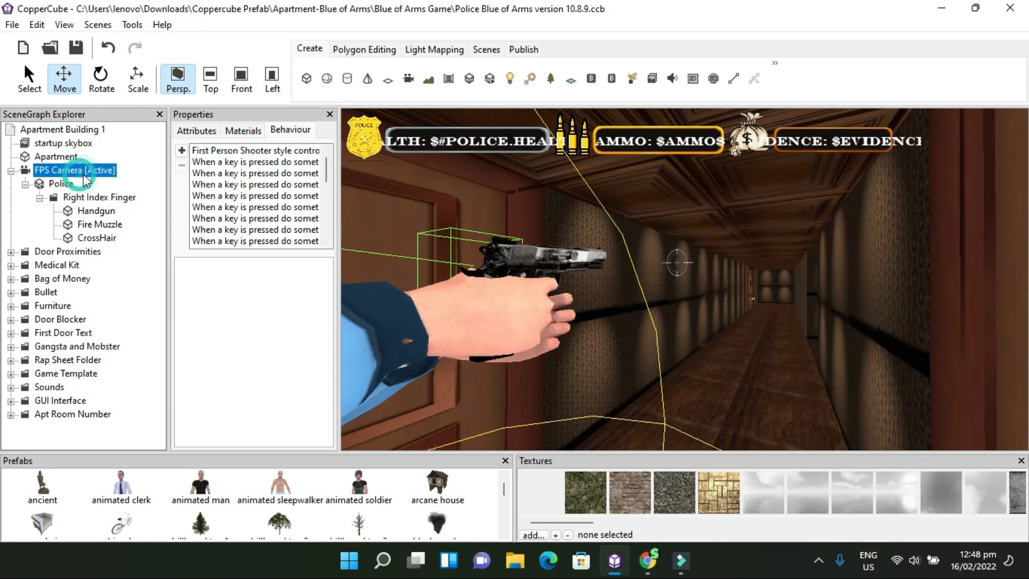
{"action": "left_click", "coordinate": [260, 199]}
{"action": "scroll", "coordinate": [260, 199], "scroll_direction": "down", "scroll_amount": 2}
{"action": "left_click", "coordinate": [261, 198]}
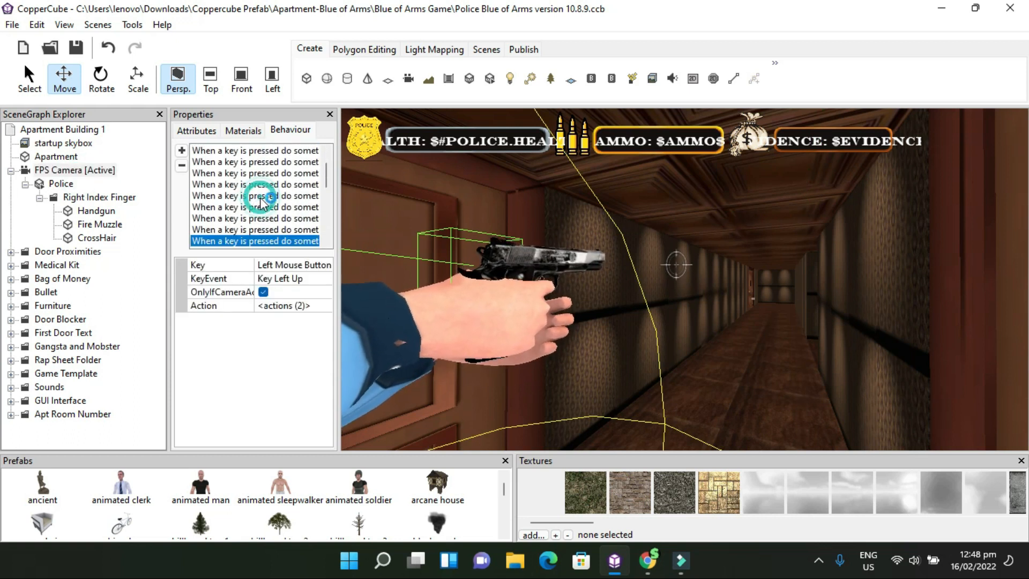
{"action": "left_click", "coordinate": [285, 231]}
{"action": "left_click", "coordinate": [285, 240]}
{"action": "left_click", "coordinate": [319, 306]}
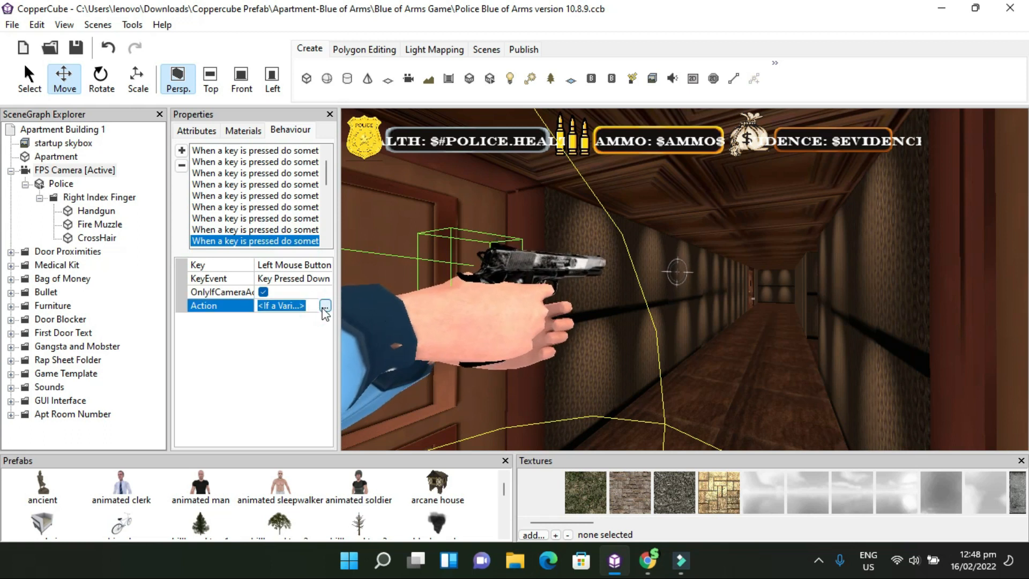
{"action": "left_click", "coordinate": [325, 306]}
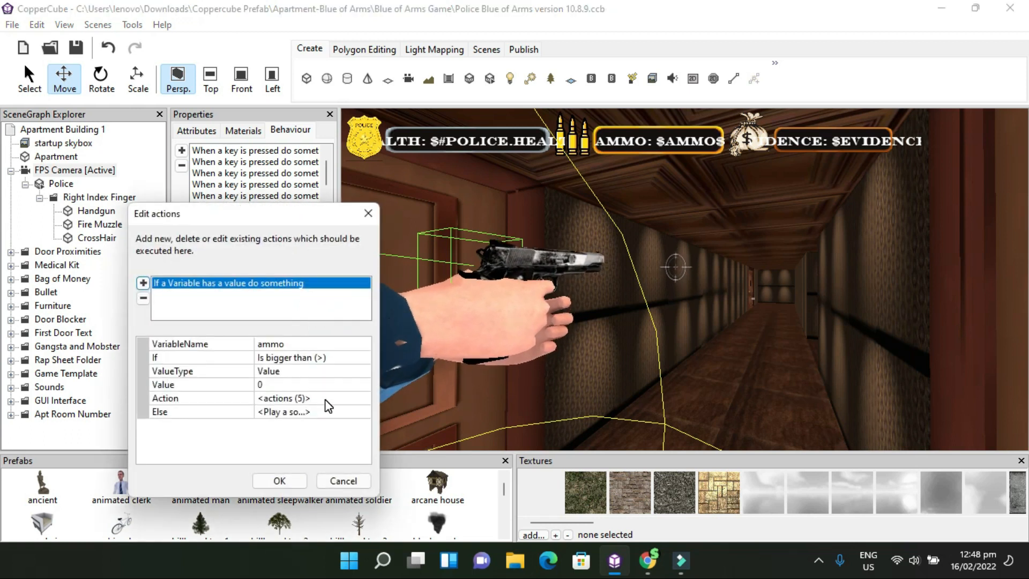
Examine the Set animation and Shoot actions executed when the ammo variable is bigger than 0, including the Shoot settings
{"action": "left_click", "coordinate": [342, 399]}
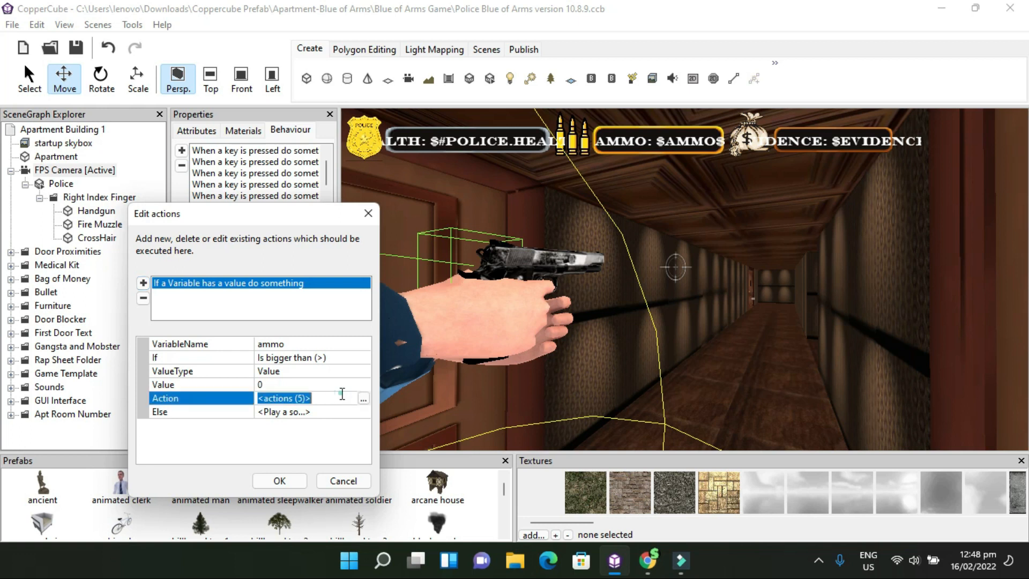
{"action": "left_click", "coordinate": [363, 399]}
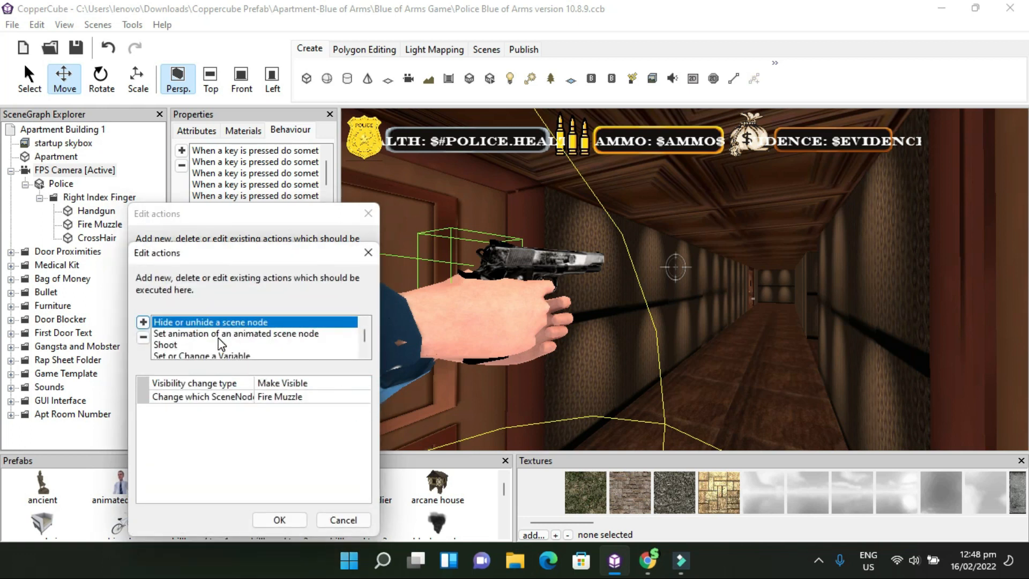
{"action": "left_click", "coordinate": [247, 332]}
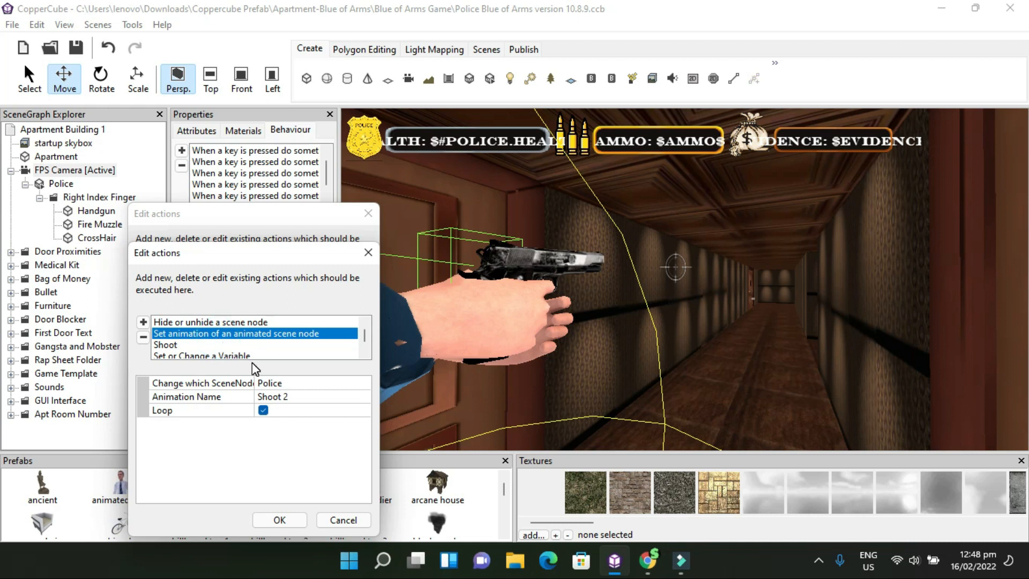
{"action": "left_click", "coordinate": [182, 346]}
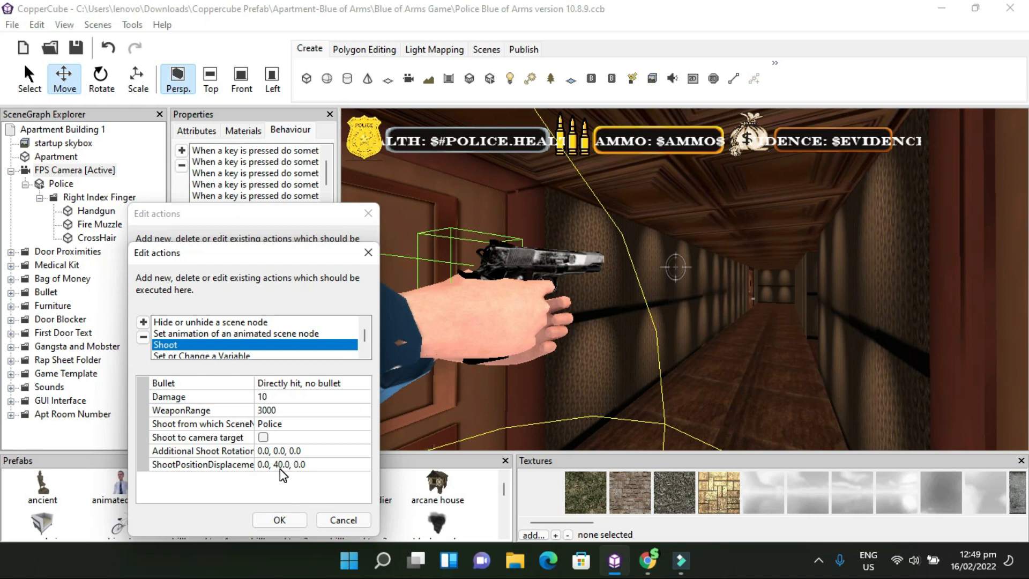
{"action": "left_click", "coordinate": [300, 520]}
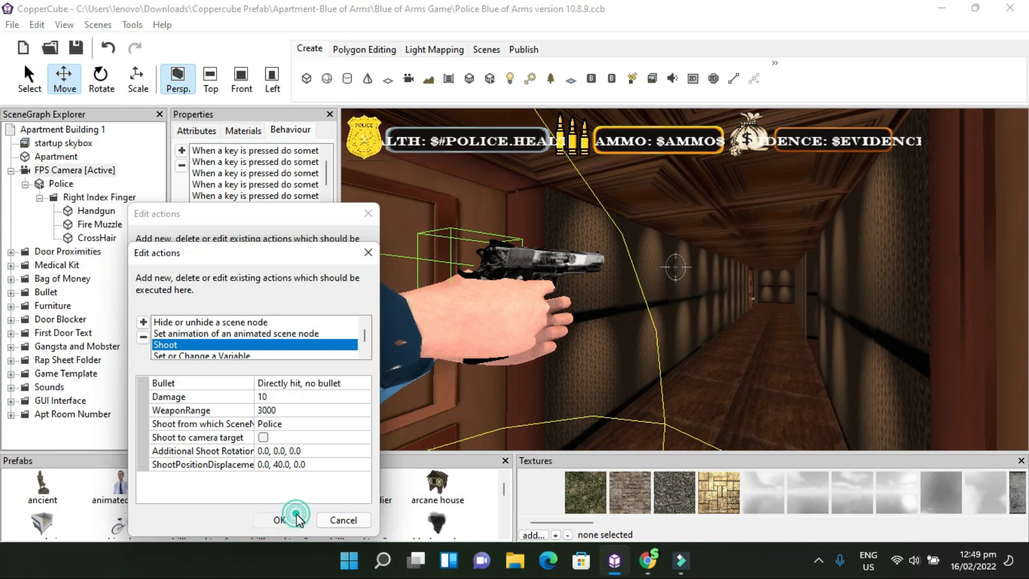
{"action": "left_click", "coordinate": [295, 479]}
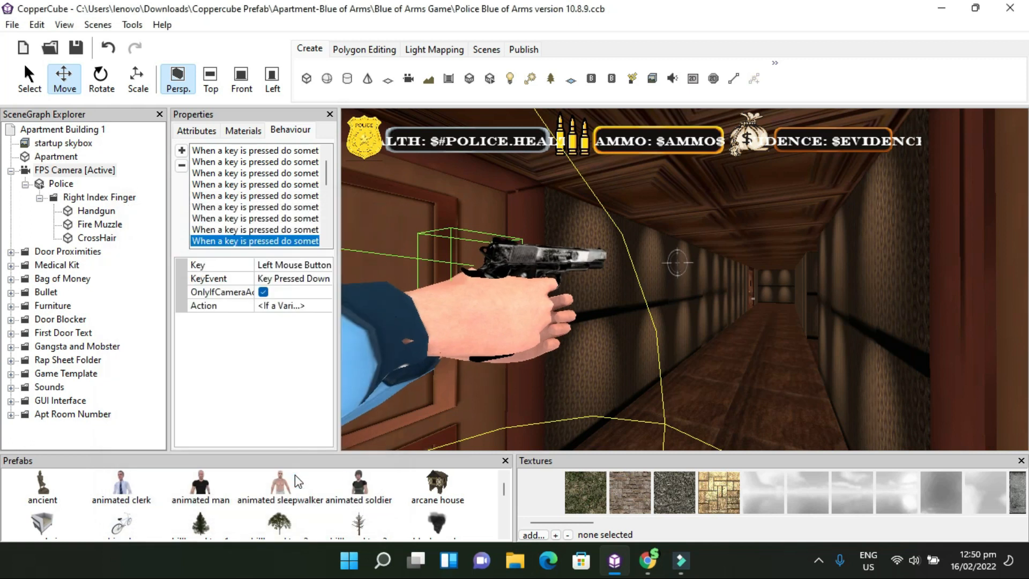
Examine the armed gangster in the yellow vest standing inside the furnished apartment room off the hallway
{"action": "left_click_drag", "start_coordinate": [706, 372], "coordinate": [694, 331]}
{"action": "scroll", "coordinate": [693, 335], "scroll_direction": "up", "scroll_amount": 5}
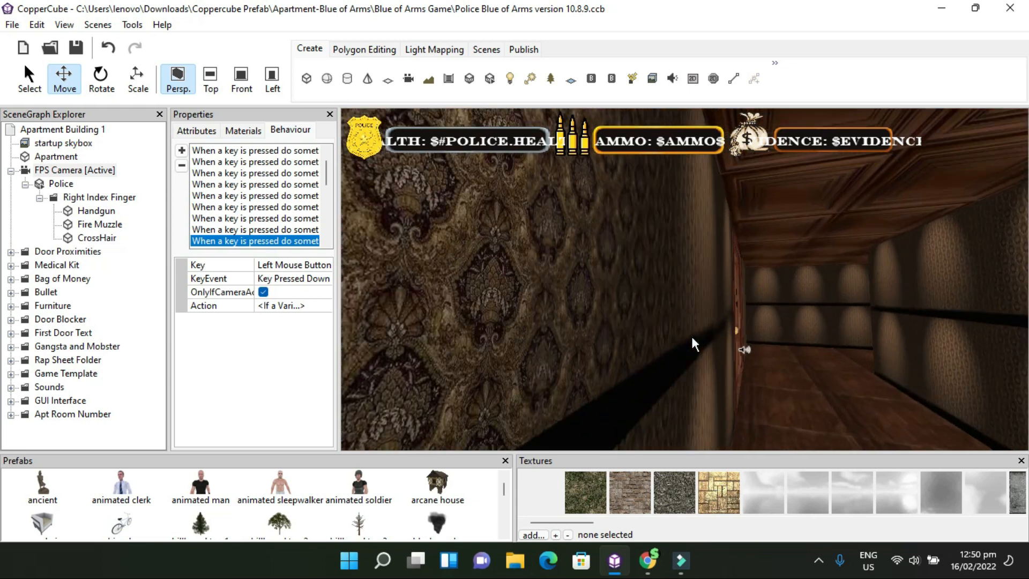
{"action": "scroll", "coordinate": [691, 344], "scroll_direction": "up", "scroll_amount": 2}
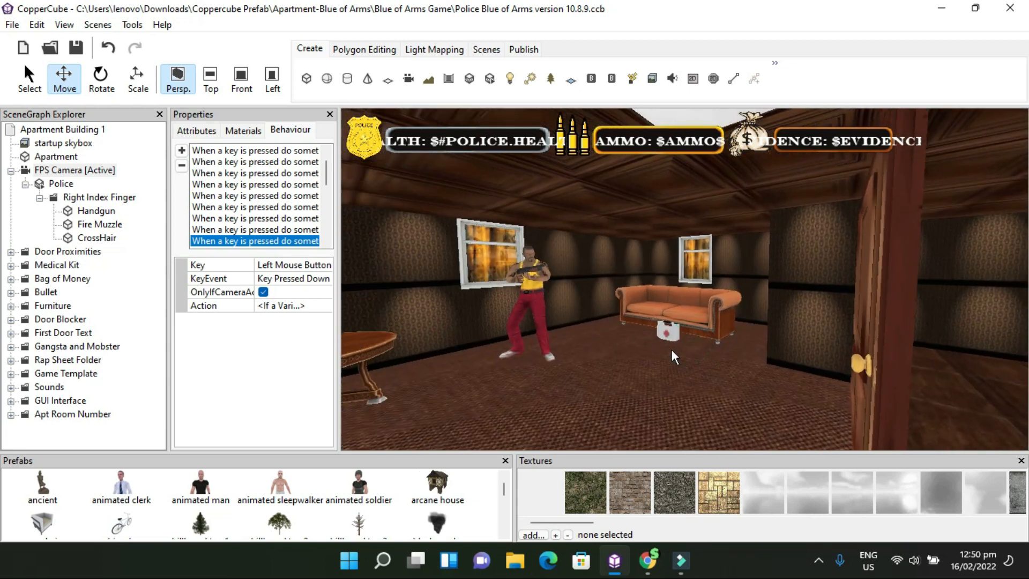
{"action": "scroll", "coordinate": [671, 350], "scroll_direction": "up", "scroll_amount": 3}
{"action": "left_click_drag", "start_coordinate": [670, 350], "coordinate": [648, 349]}
{"action": "scroll", "coordinate": [651, 331], "scroll_direction": "up", "scroll_amount": 2}
{"action": "scroll", "coordinate": [652, 332], "scroll_direction": "up", "scroll_amount": 4}
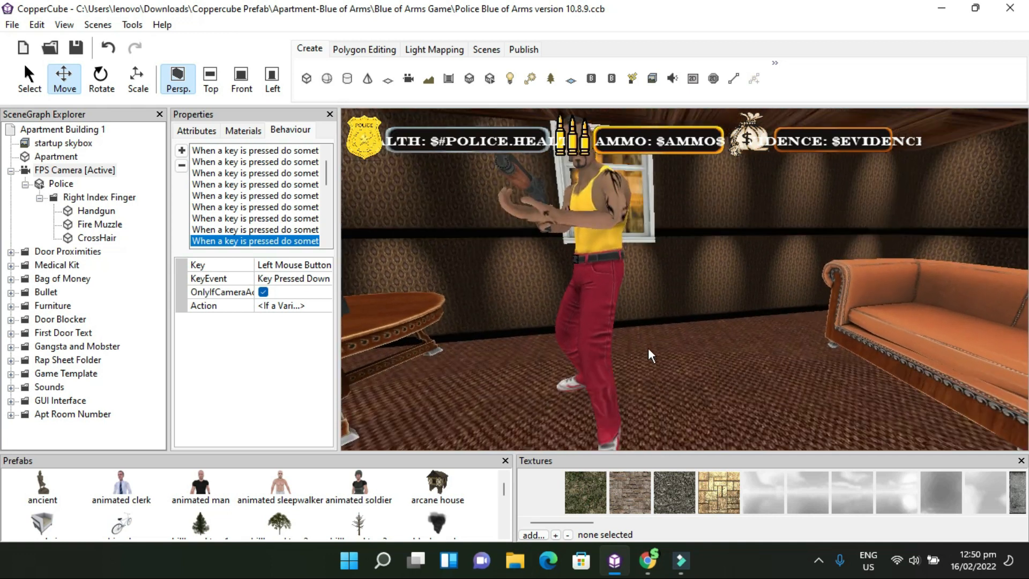
{"action": "scroll", "coordinate": [648, 348], "scroll_direction": "down", "scroll_amount": 2}
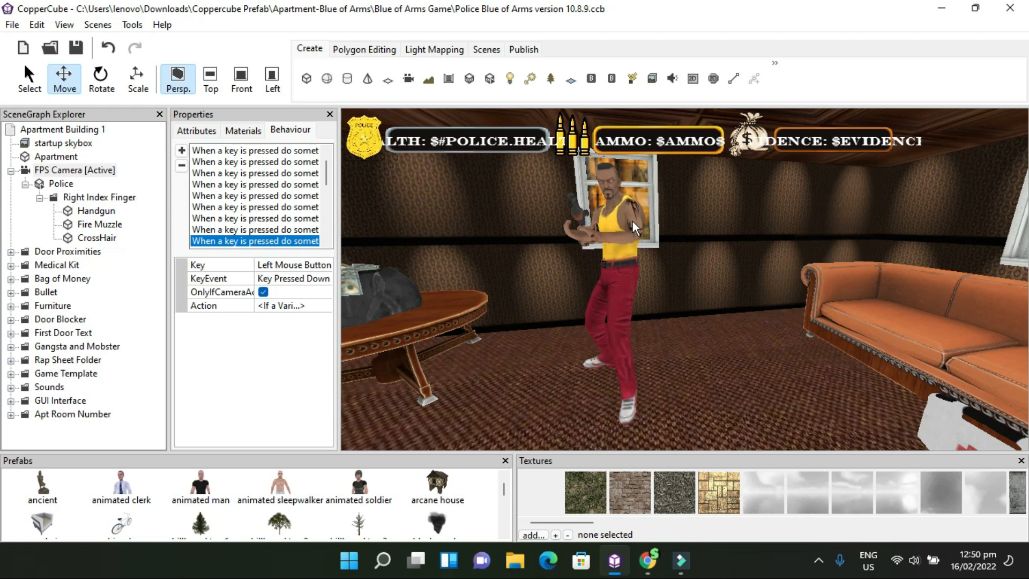
{"action": "scroll", "coordinate": [652, 237], "scroll_direction": "up", "scroll_amount": 1}
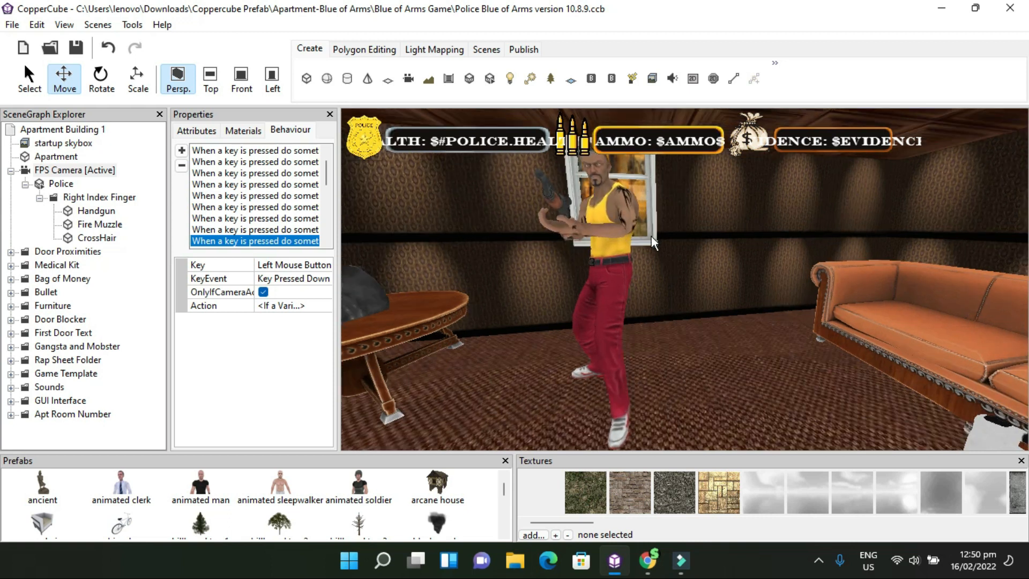
Examine the yellow-vested gangster's full height, from the shoes on the carpet up to the raised shotgun
{"action": "right_click_drag", "start_coordinate": [647, 257], "coordinate": [625, 327]}
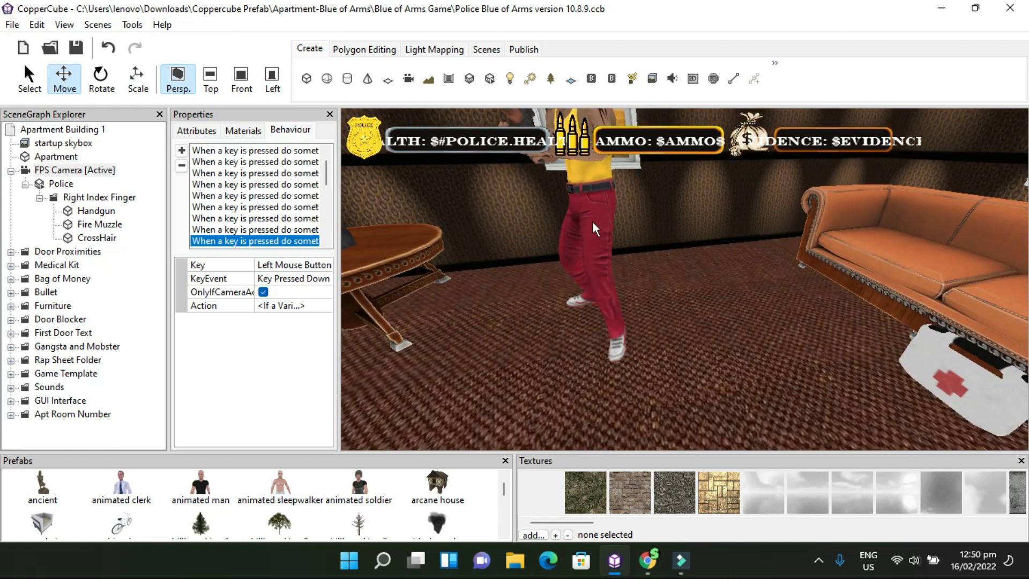
{"action": "right_click_drag", "start_coordinate": [651, 241], "coordinate": [636, 207]}
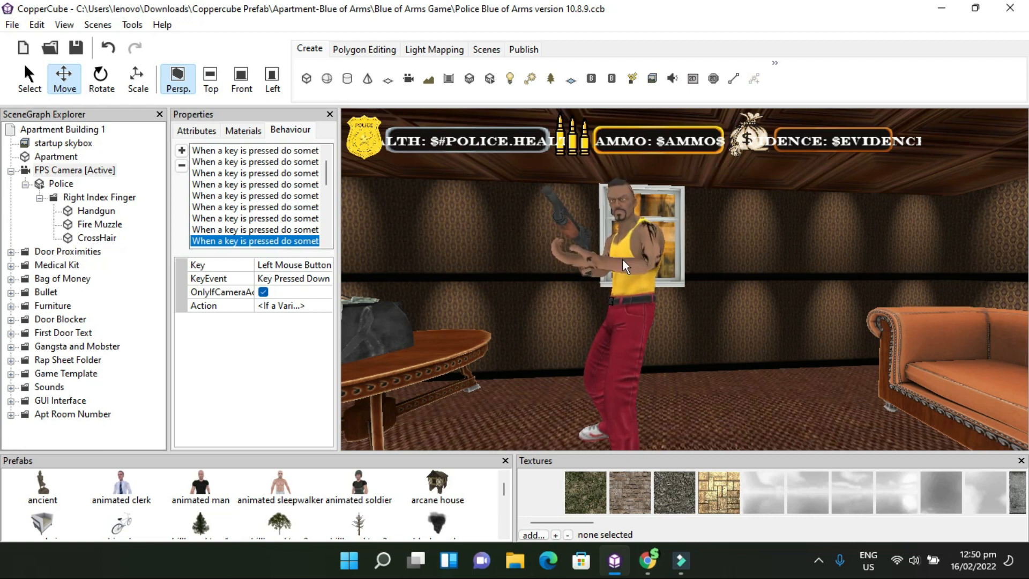
{"action": "mouse_move", "coordinate": [687, 289]}
{"action": "left_mouse_down"}
{"action": "mouse_move", "coordinate": [702, 282]}
{"action": "mouse_move", "coordinate": [681, 295]}
{"action": "left_mouse_up"}
{"action": "scroll", "coordinate": [701, 283], "scroll_direction": "up", "scroll_amount": 1}
{"action": "scroll", "coordinate": [681, 295], "scroll_direction": "down", "scroll_amount": 2}
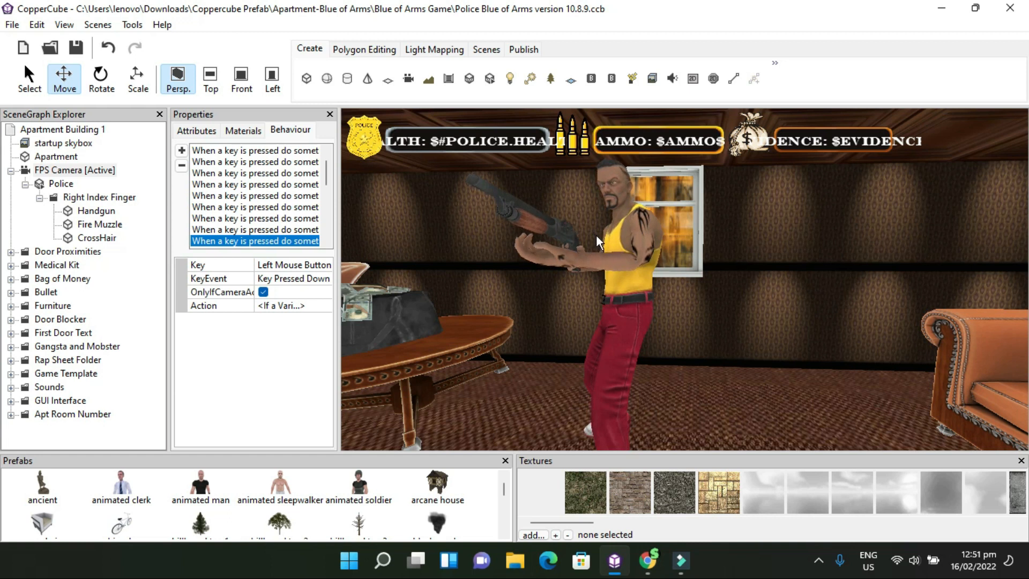
{"action": "right_click_drag", "start_coordinate": [617, 241], "coordinate": [617, 236]}
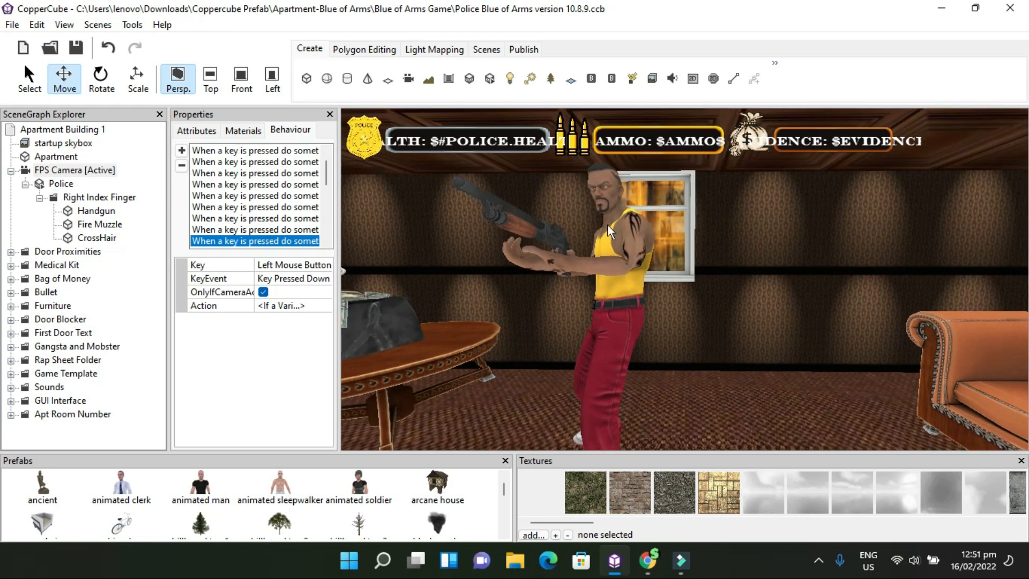
Create a plane with tile count 4, width 30, length 30 and texture repeat 1, and move it through the gangster's torso
{"action": "left_click", "coordinate": [388, 81]}
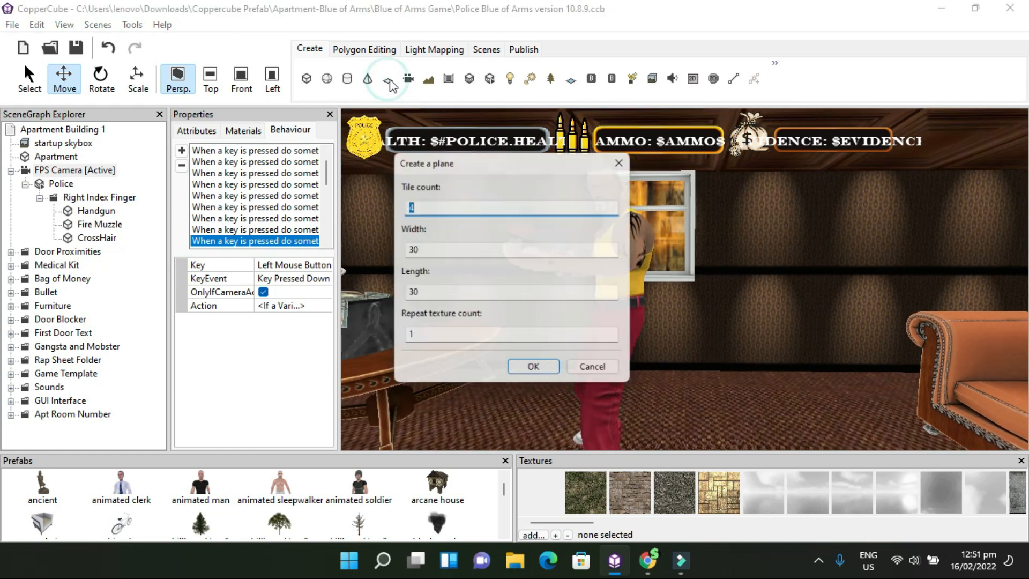
{"action": "left_click", "coordinate": [537, 373]}
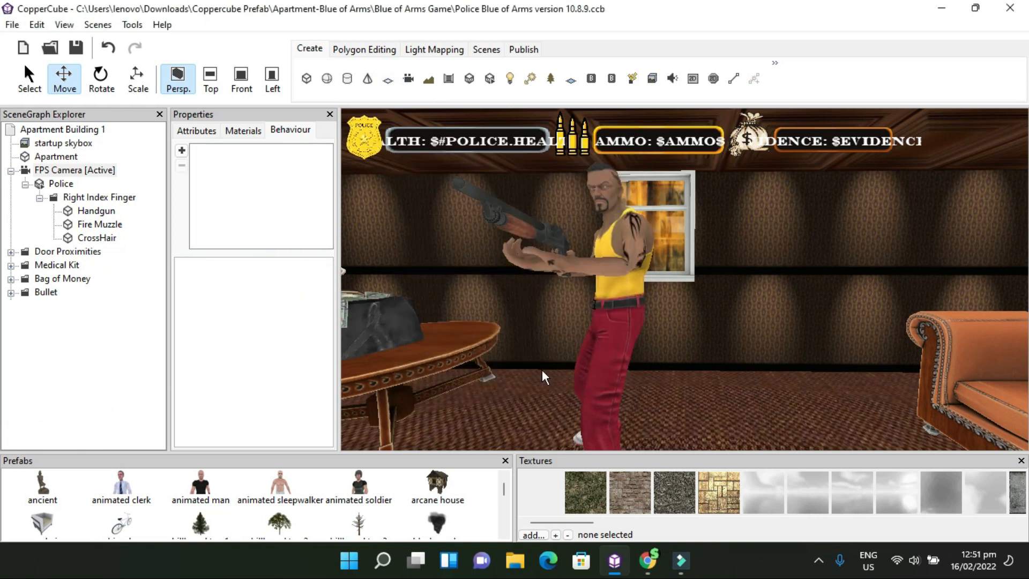
{"action": "right_click_drag", "start_coordinate": [692, 326], "coordinate": [711, 326]}
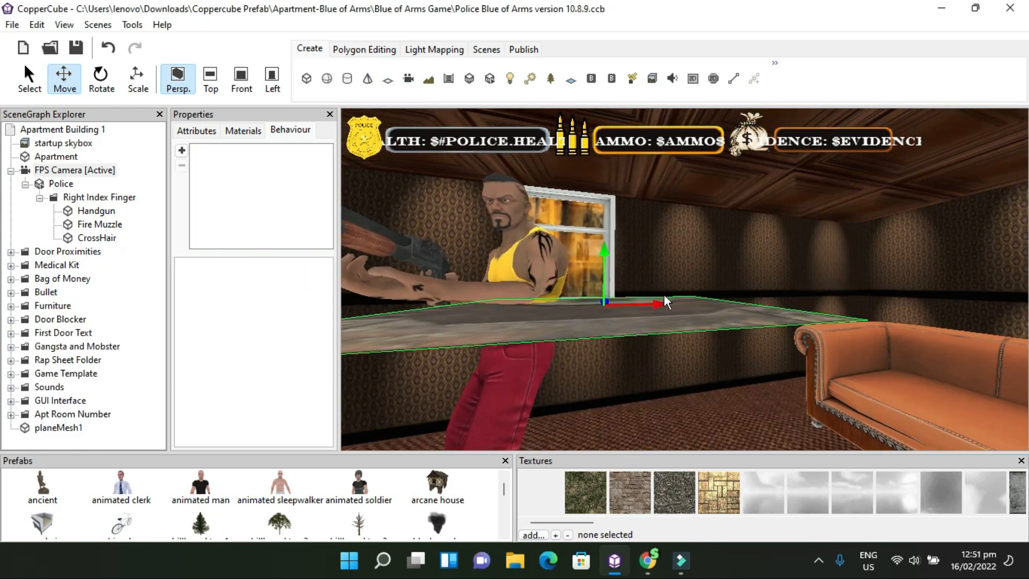
{"action": "left_click_drag", "start_coordinate": [656, 302], "coordinate": [579, 308]}
{"action": "right_click_drag", "start_coordinate": [649, 321], "coordinate": [637, 364]}
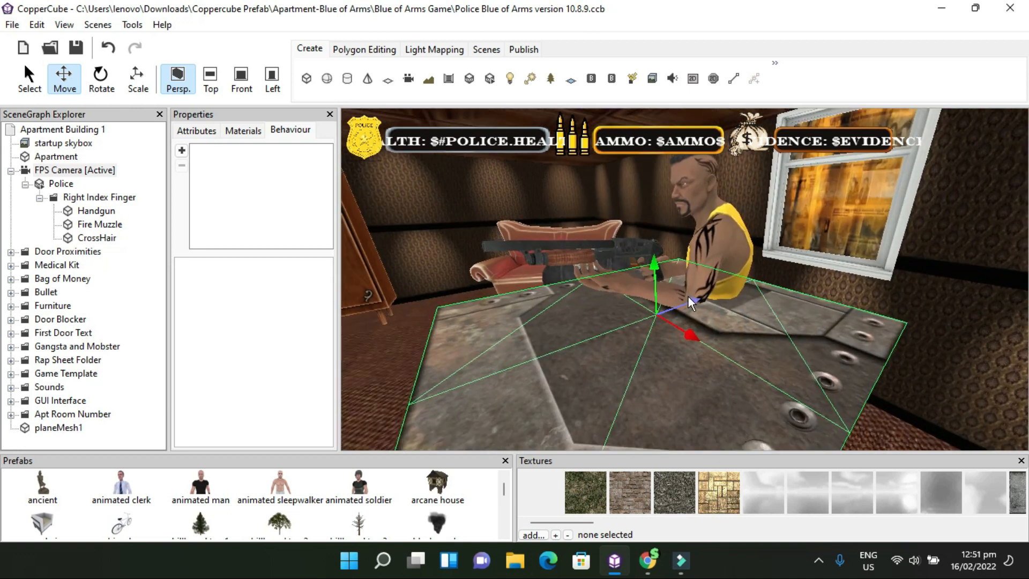
{"action": "left_click_drag", "start_coordinate": [695, 297], "coordinate": [751, 279]}
Set the Y value of the plane's position to 35.0, keeping its X and Z values
{"action": "left_click", "coordinate": [200, 131]}
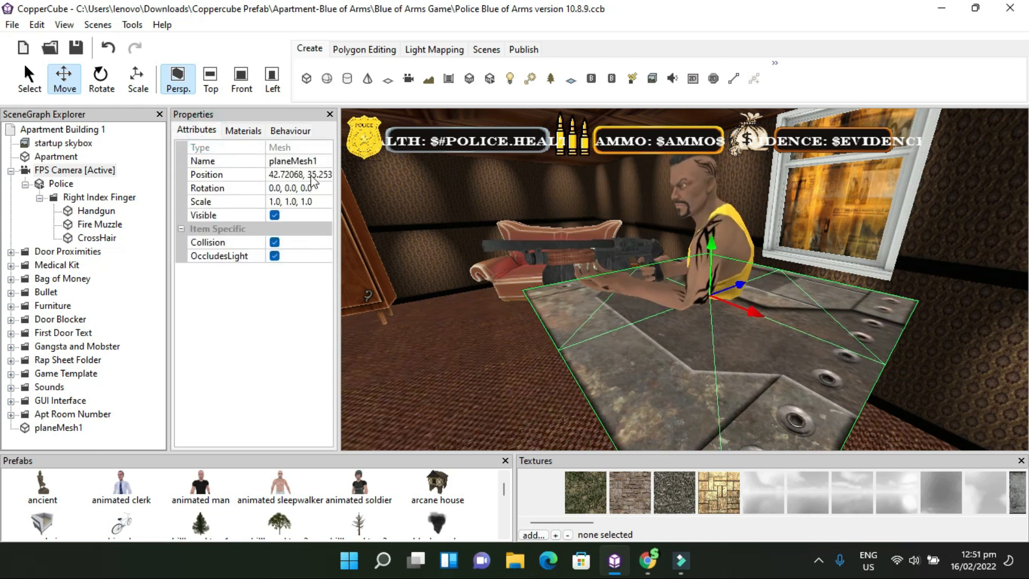
{"action": "left_click", "coordinate": [291, 173]}
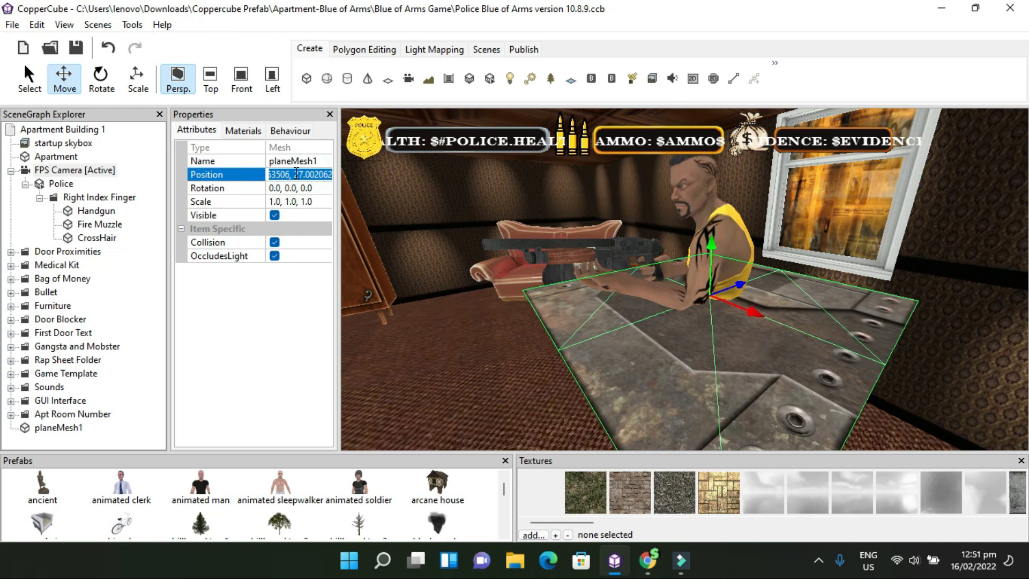
{"action": "left_click", "coordinate": [293, 174]}
{"action": "key", "text": "BackSpace"}
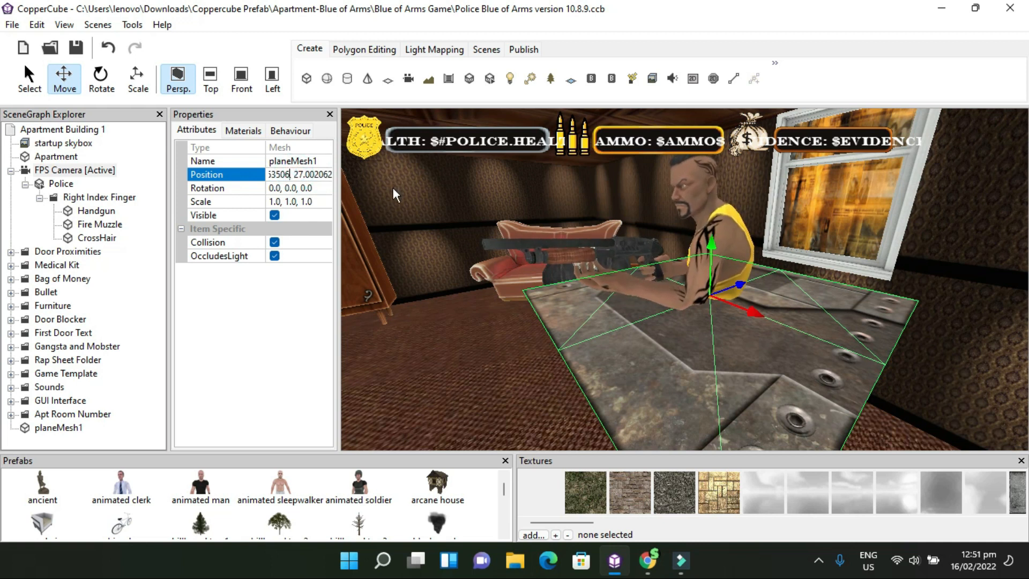
{"action": "key", "text": "BackSpace"}
{"action": "key", "text": "BackSpace"}
{"action": "key", "text": "BackSpace"}
{"action": "key", "text": "BackSpace"}
{"action": "key", "text": "BackSpace"}
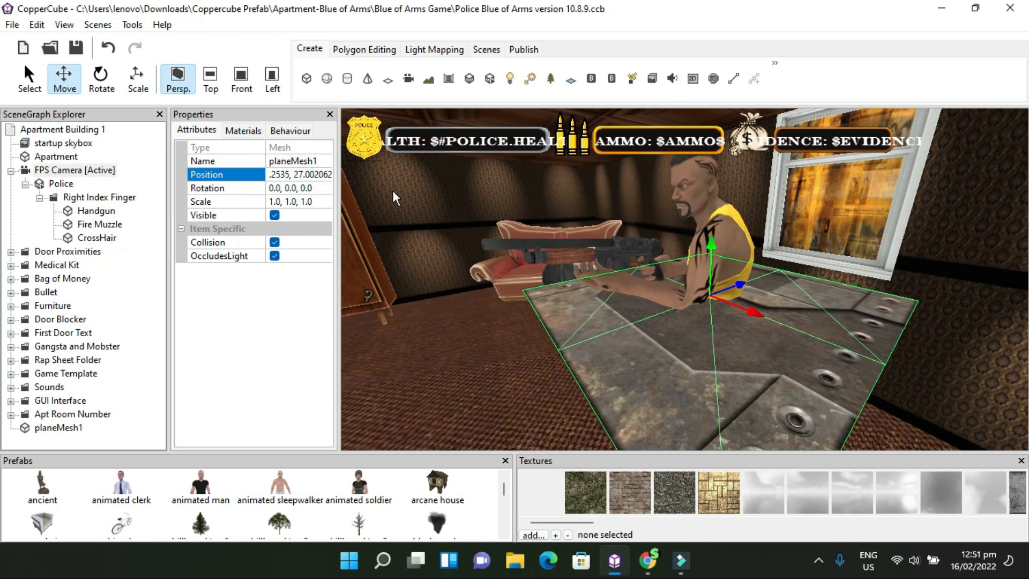
{"action": "key", "text": "BackSpace"}
{"action": "key", "text": "BackSpace"}
{"action": "type", "text": "0"}
{"action": "key", "text": "Return"}
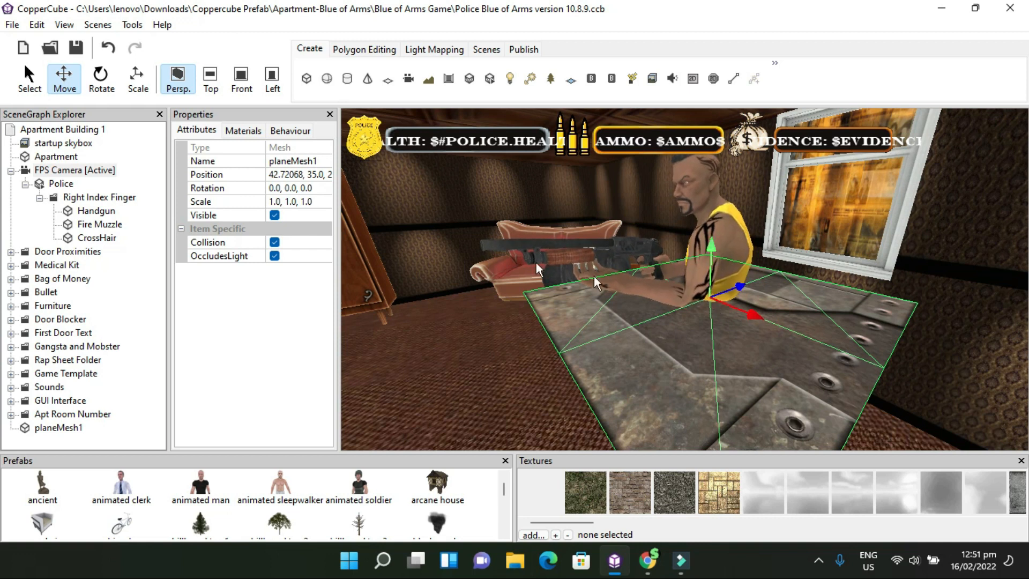
Raise the plane to the gangster's upper chest by setting its Y position to 40
{"action": "left_click", "coordinate": [275, 174]}
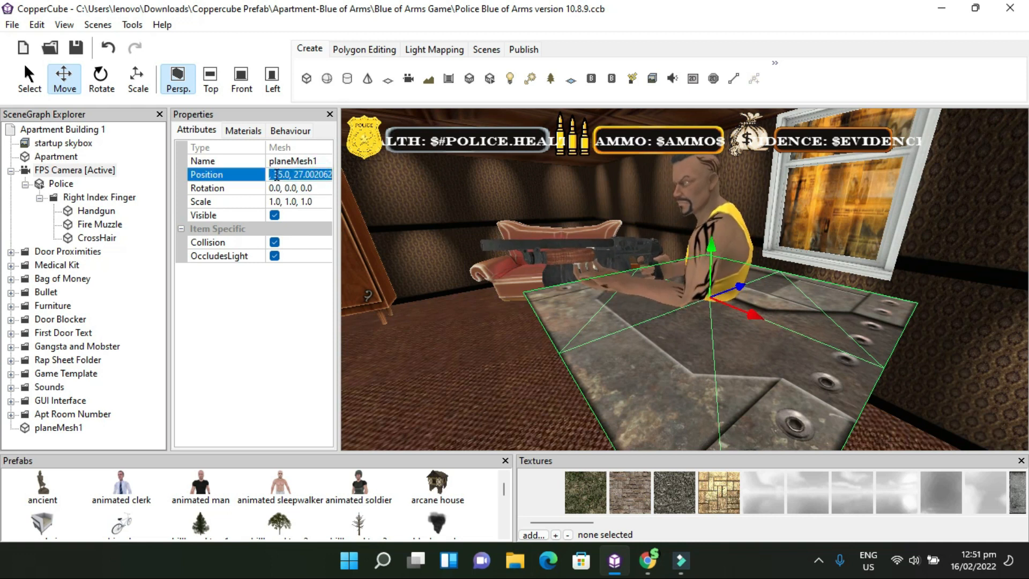
{"action": "double_click", "coordinate": [277, 174]}
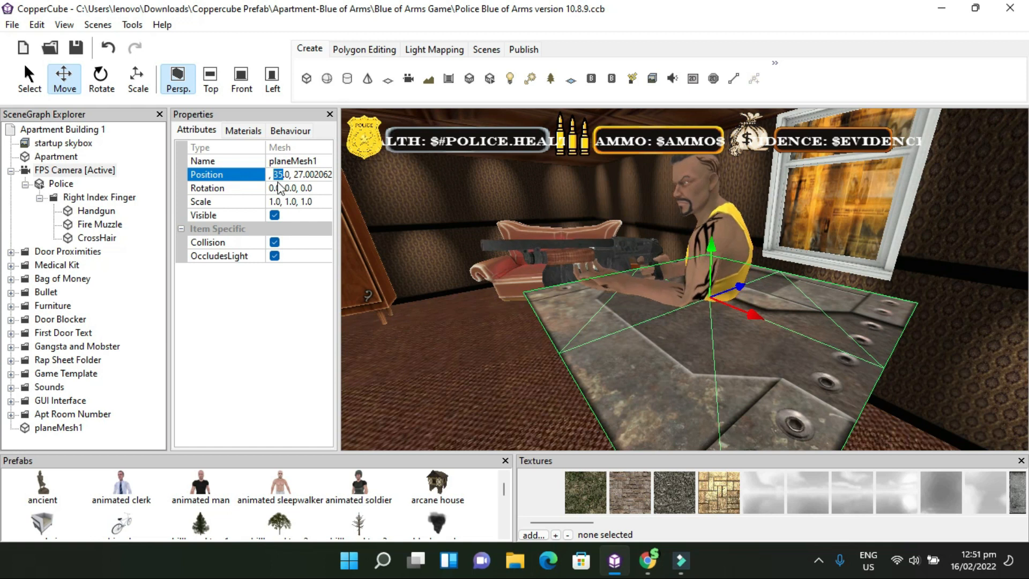
{"action": "type", "text": "40"}
{"action": "key", "text": "Return"}
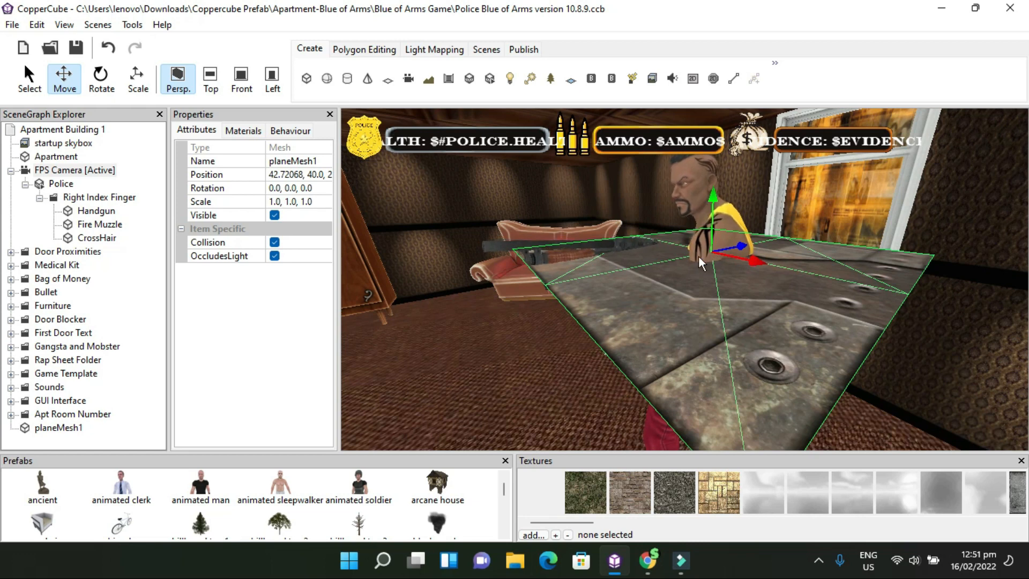
Move the plane up to the gangster's head, at a Y position of about 47.2, and shift it along X to about 41.0
{"action": "left_click_drag", "start_coordinate": [529, 367], "coordinate": [552, 352]}
{"action": "scroll", "coordinate": [500, 356], "scroll_direction": "up", "scroll_amount": 3}
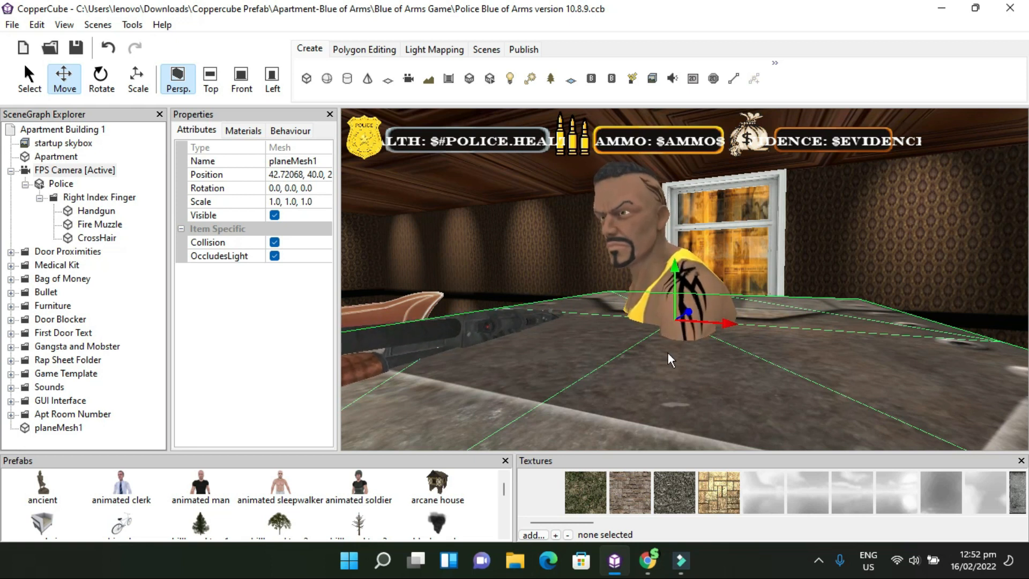
{"action": "left_click_drag", "start_coordinate": [674, 268], "coordinate": [633, 259]}
{"action": "scroll", "coordinate": [658, 218], "scroll_direction": "up", "scroll_amount": 3}
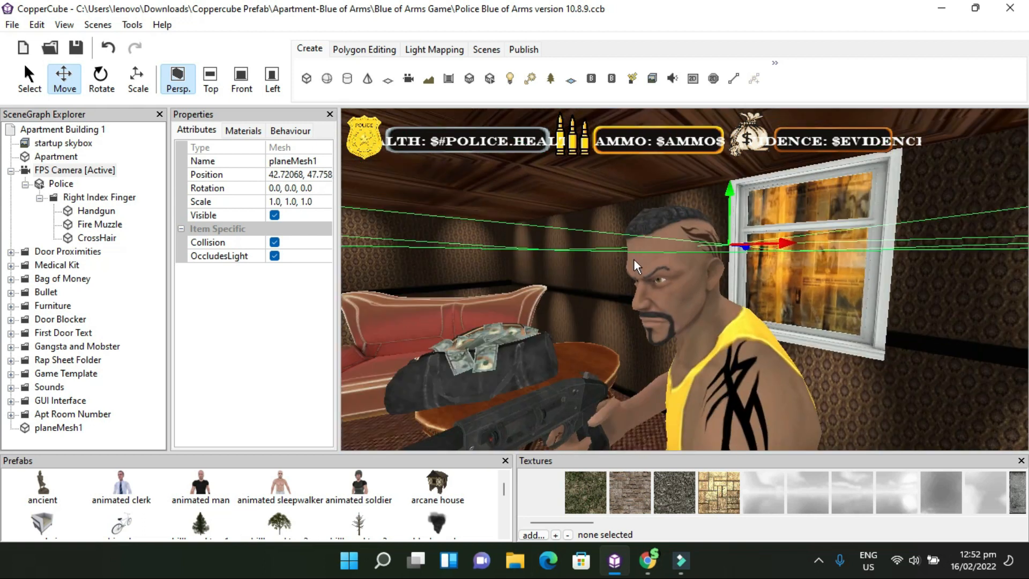
{"action": "scroll", "coordinate": [633, 260], "scroll_direction": "down", "scroll_amount": 3}
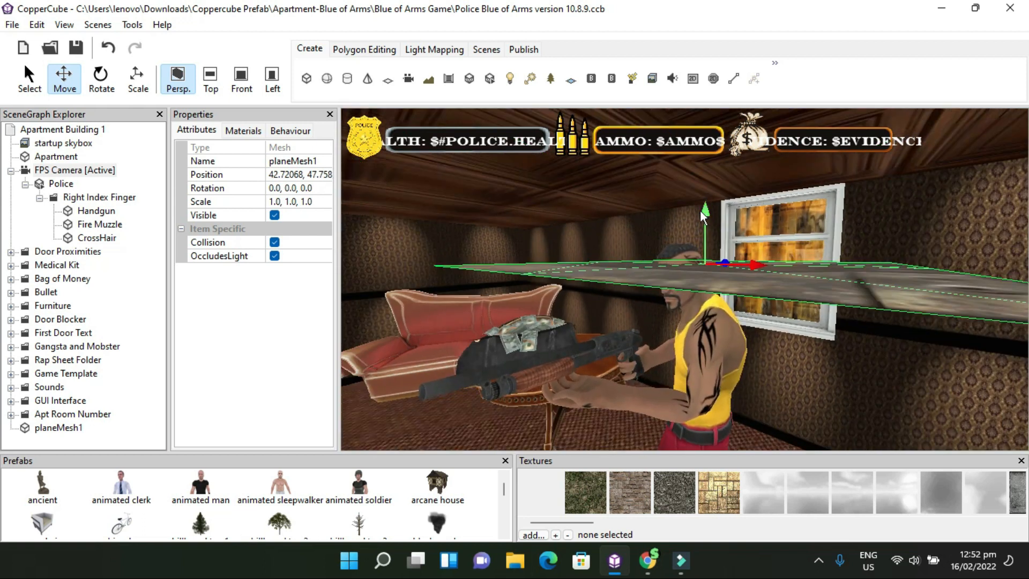
{"action": "left_click_drag", "start_coordinate": [752, 263], "coordinate": [718, 266]}
{"action": "left_click_drag", "start_coordinate": [689, 210], "coordinate": [690, 209]}
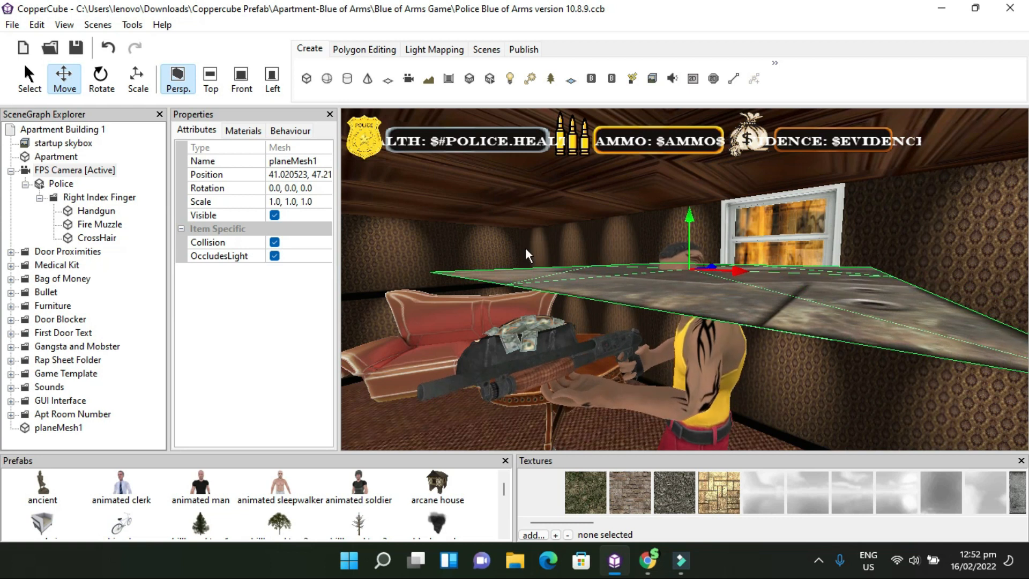
Round the plane's Y position at the gangster's head to 47.0
{"action": "left_click", "coordinate": [290, 174]}
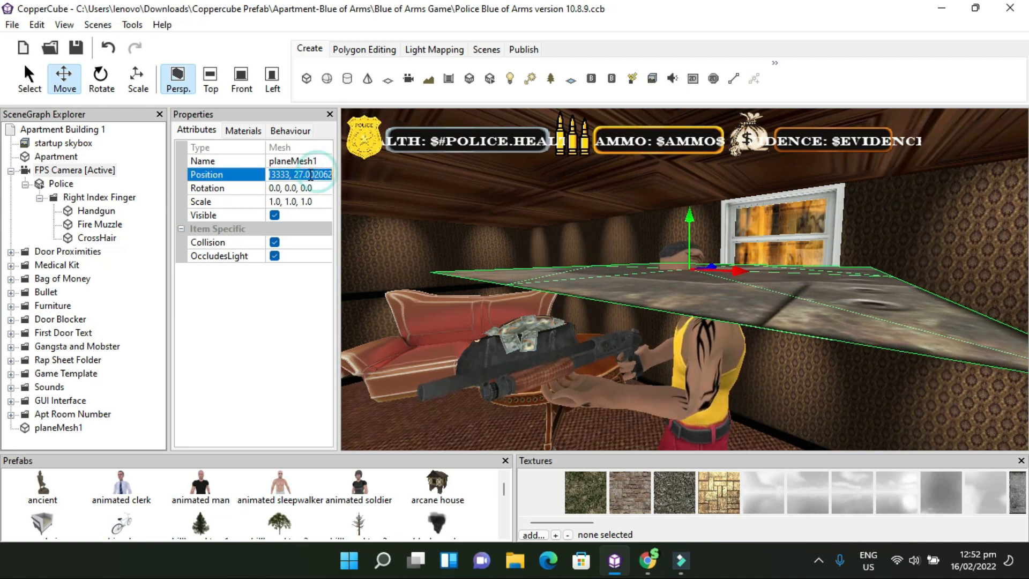
{"action": "left_click", "coordinate": [290, 174]}
{"action": "key", "text": "BackSpace"}
{"action": "key", "text": "BackSpace"}
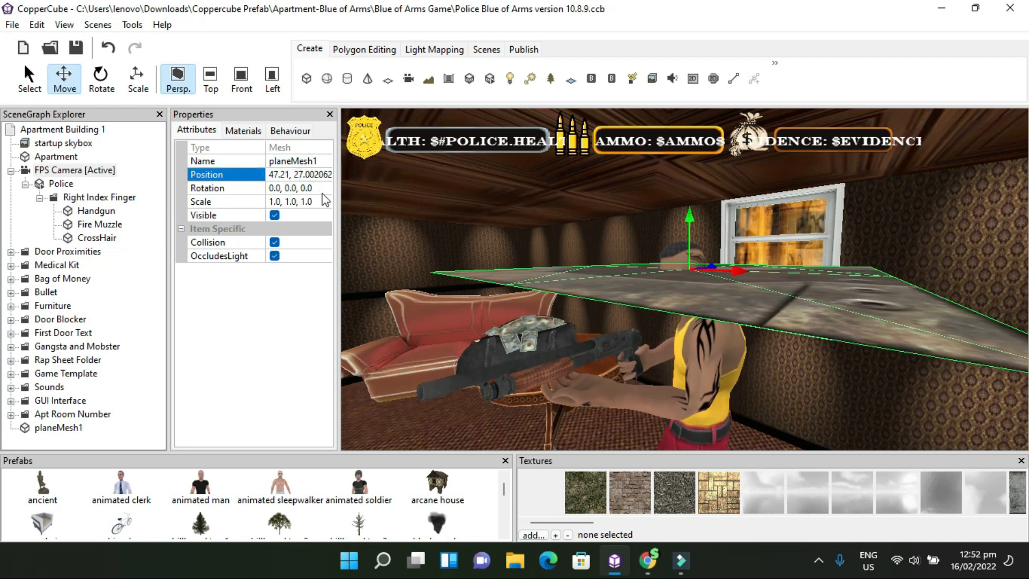
{"action": "key", "text": "BackSpace"}
{"action": "type", "text": "0"}
{"action": "key", "text": "Return"}
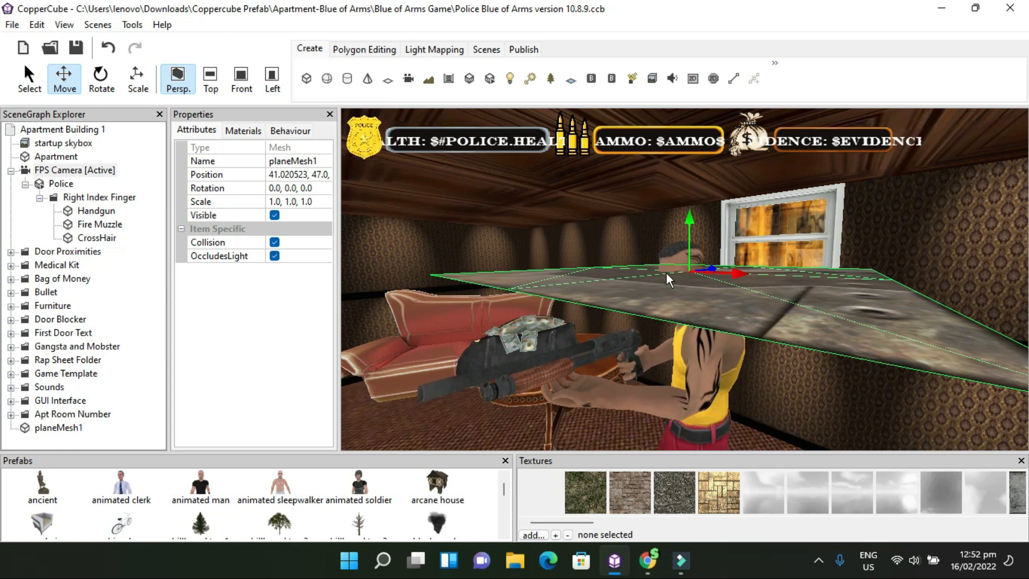
Lower the plane to chest height with a Y position of 40.0 and delete it from the scene
{"action": "left_click", "coordinate": [320, 173]}
{"action": "left_click", "coordinate": [279, 174]}
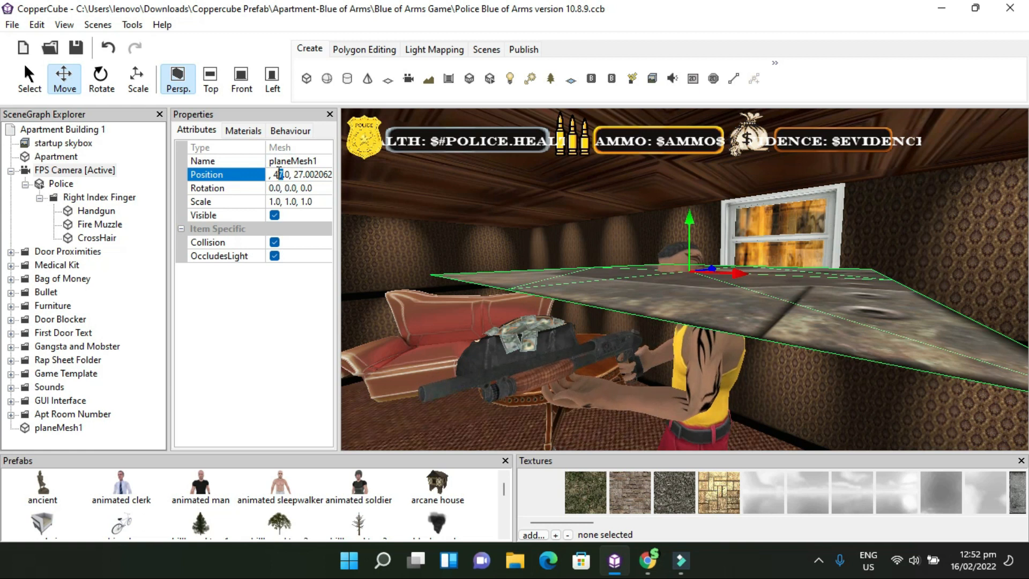
{"action": "type", "text": "0"}
{"action": "key", "text": "Return"}
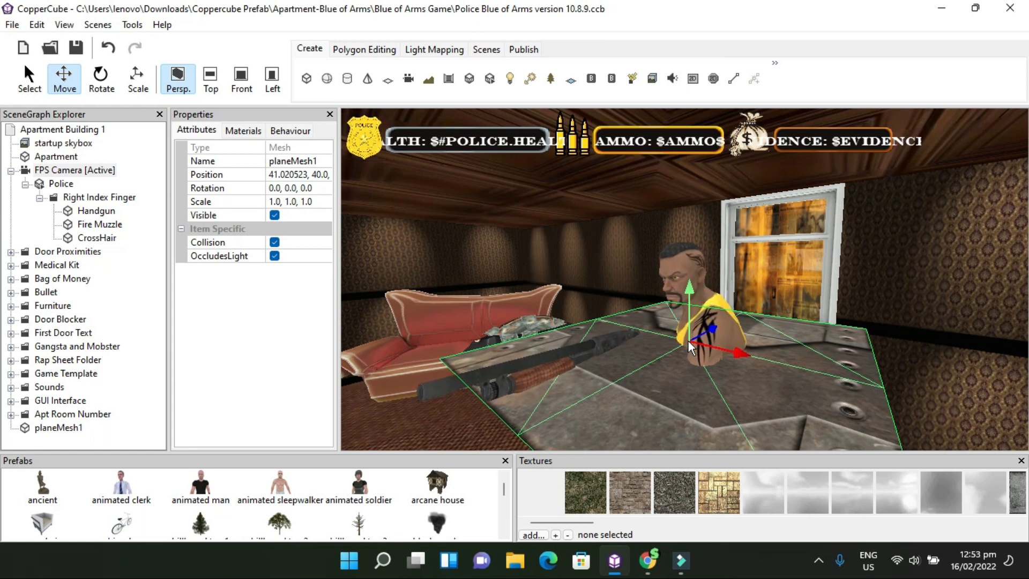
{"action": "key", "text": "Delete"}
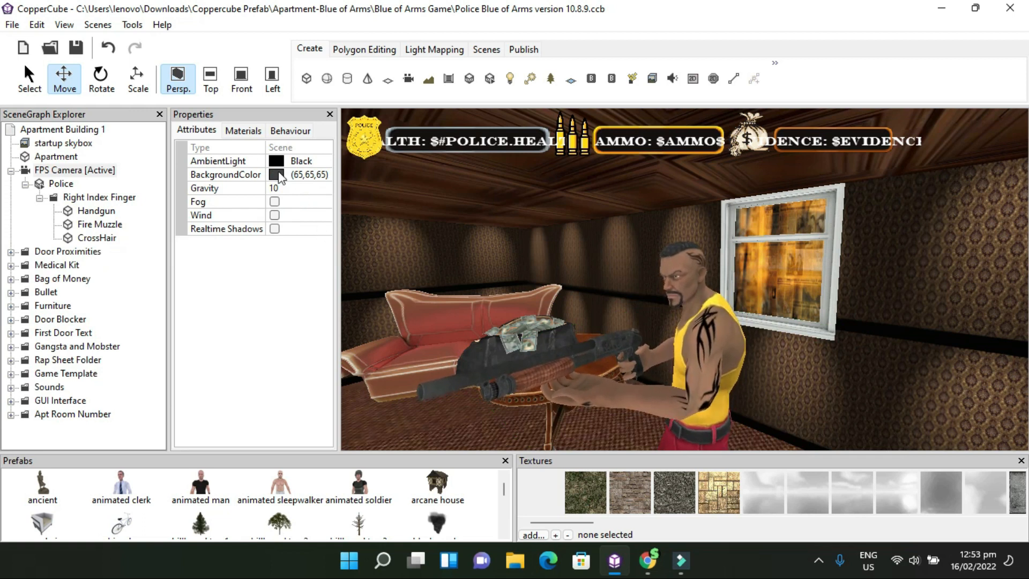
Show the FPS Camera's behaviours and select its Left Mouse Button, Key Pressed Down behaviour
{"action": "left_click", "coordinate": [73, 172]}
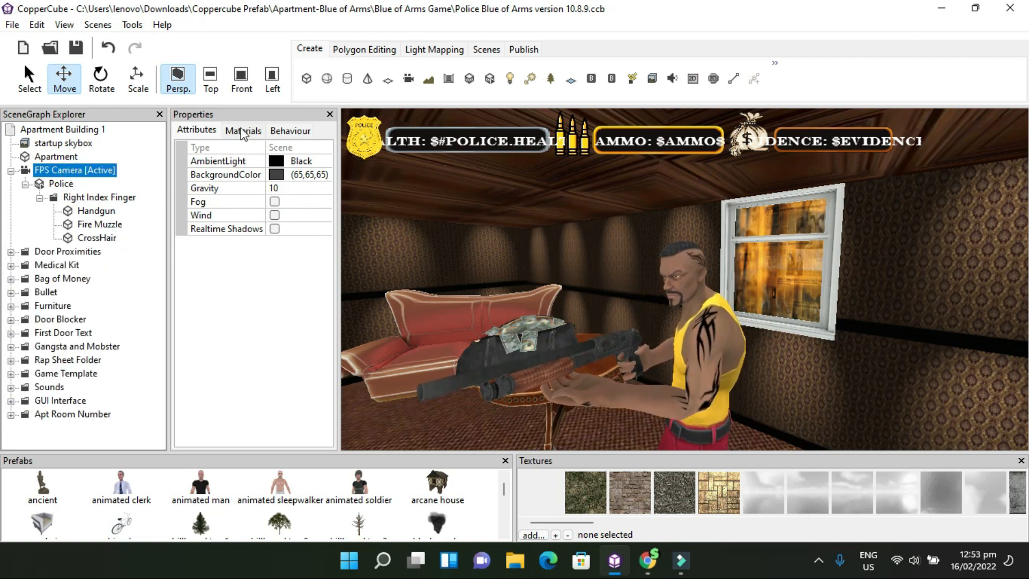
{"action": "left_click", "coordinate": [243, 131]}
{"action": "left_click", "coordinate": [60, 184]}
{"action": "left_click", "coordinate": [73, 170]}
{"action": "left_click", "coordinate": [276, 130]}
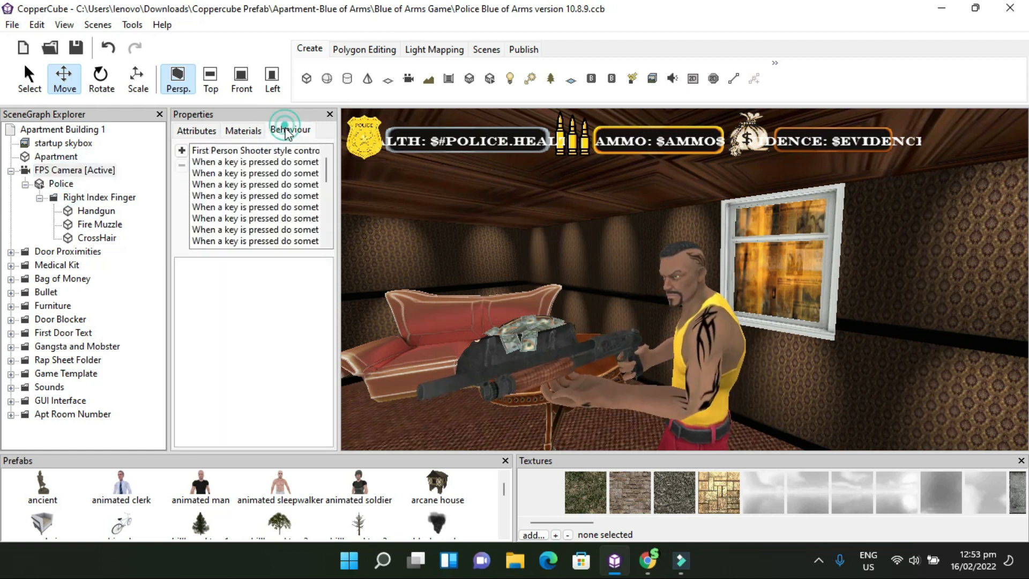
{"action": "left_click", "coordinate": [258, 204]}
{"action": "scroll", "coordinate": [259, 208], "scroll_direction": "down", "scroll_amount": 1}
{"action": "left_click", "coordinate": [257, 204]}
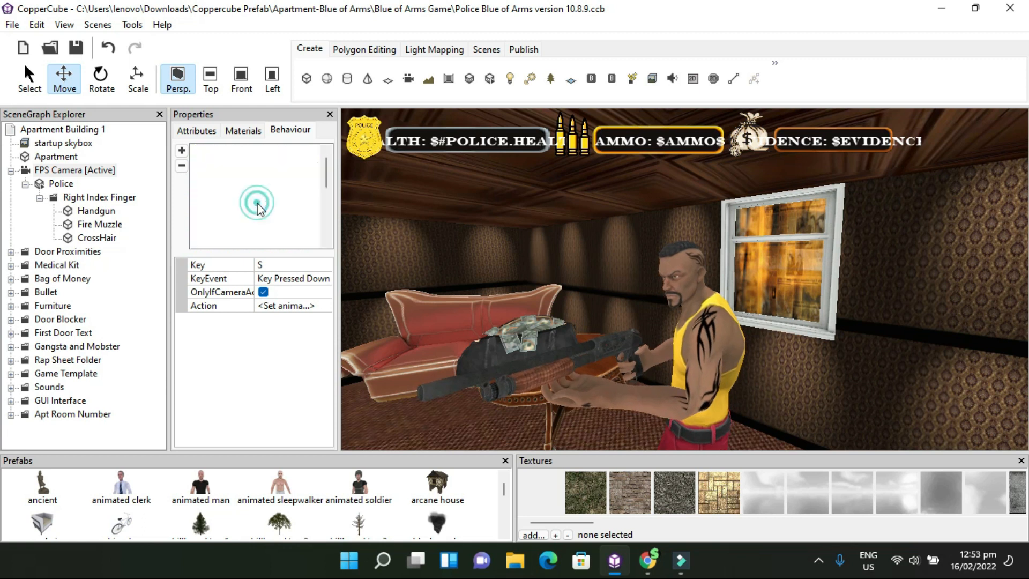
{"action": "scroll", "coordinate": [259, 205], "scroll_direction": "down", "scroll_amount": 1}
{"action": "left_click", "coordinate": [264, 225]}
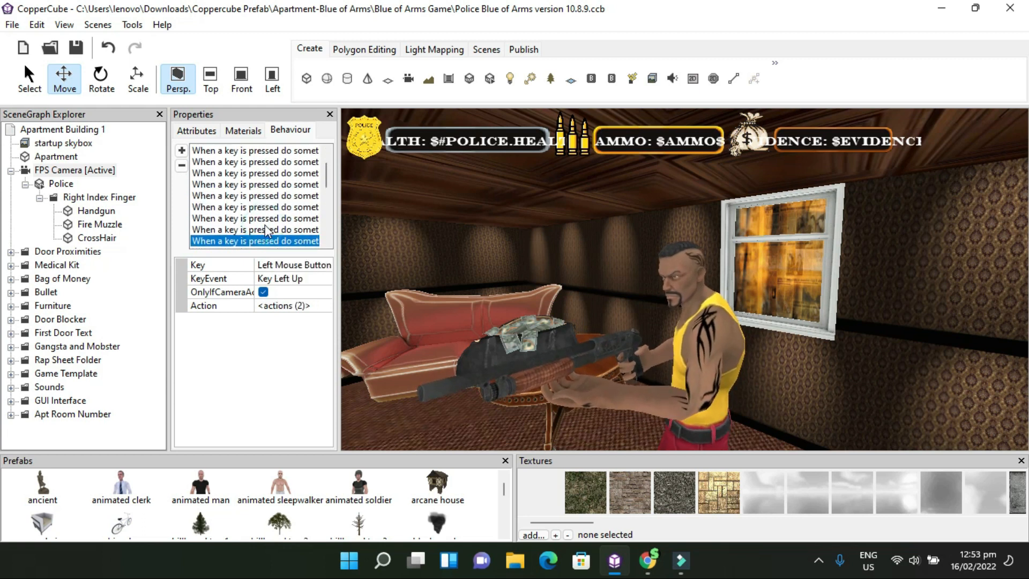
{"action": "scroll", "coordinate": [265, 225], "scroll_direction": "down", "scroll_amount": 1}
{"action": "left_click", "coordinate": [297, 240]}
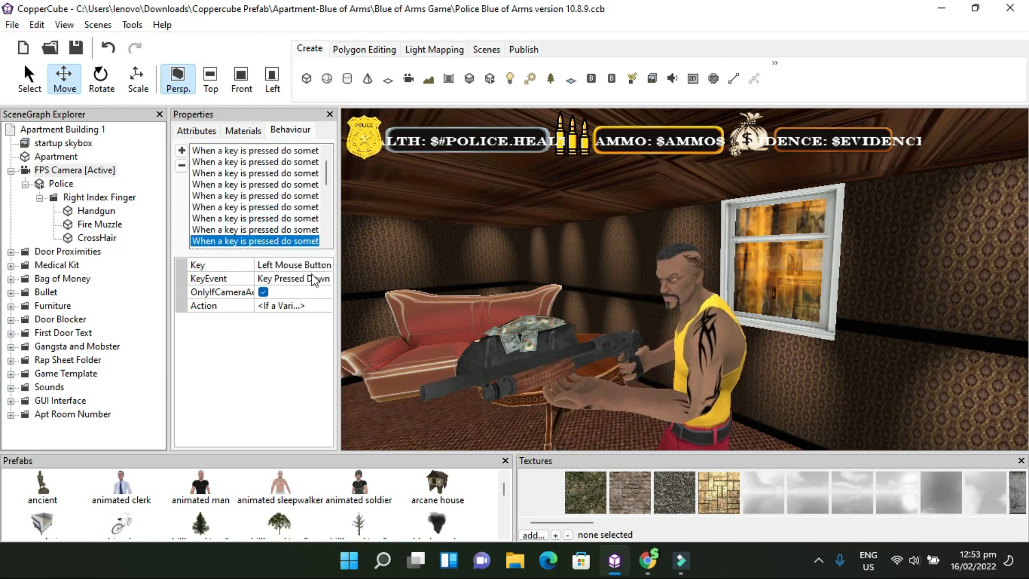
Open the actions run when the ammo variable is bigger than 0 and examine the Shoot action's settings, including ShootPositionDisplacement
{"action": "left_click", "coordinate": [322, 307]}
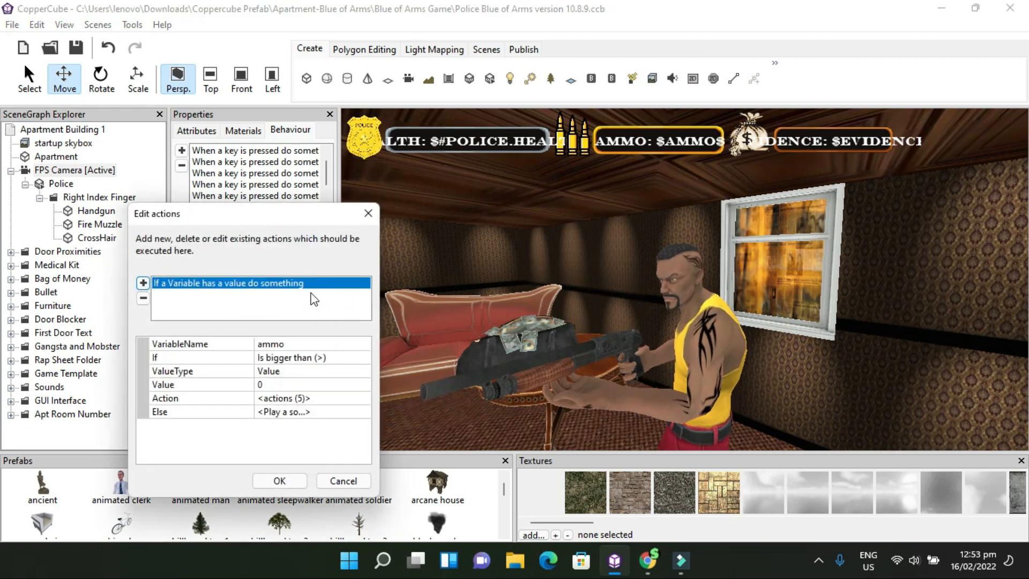
{"action": "left_click", "coordinate": [330, 399]}
{"action": "left_click", "coordinate": [367, 397]}
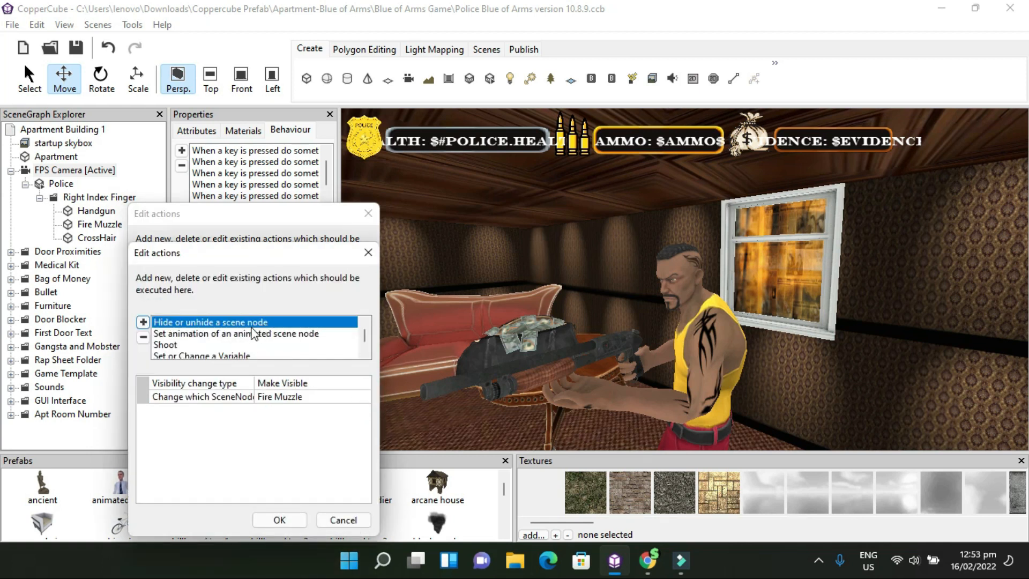
{"action": "scroll", "coordinate": [249, 341], "scroll_direction": "down", "scroll_amount": 1}
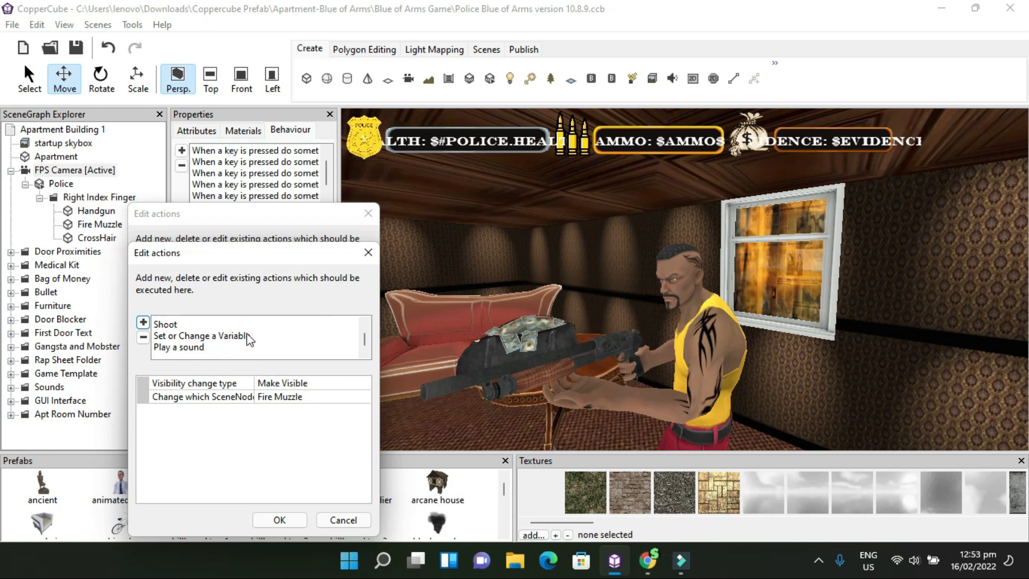
{"action": "left_click", "coordinate": [172, 323]}
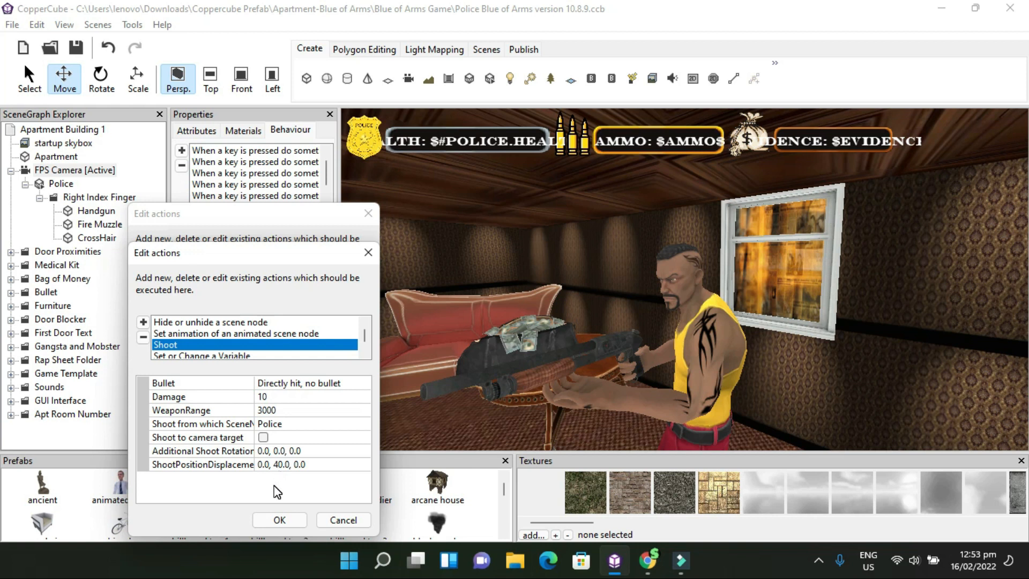
Examine the Set or Change a Variable action that subtracts from the ammo variable after the Shoot action
{"action": "scroll", "coordinate": [368, 342], "scroll_direction": "down", "scroll_amount": 1}
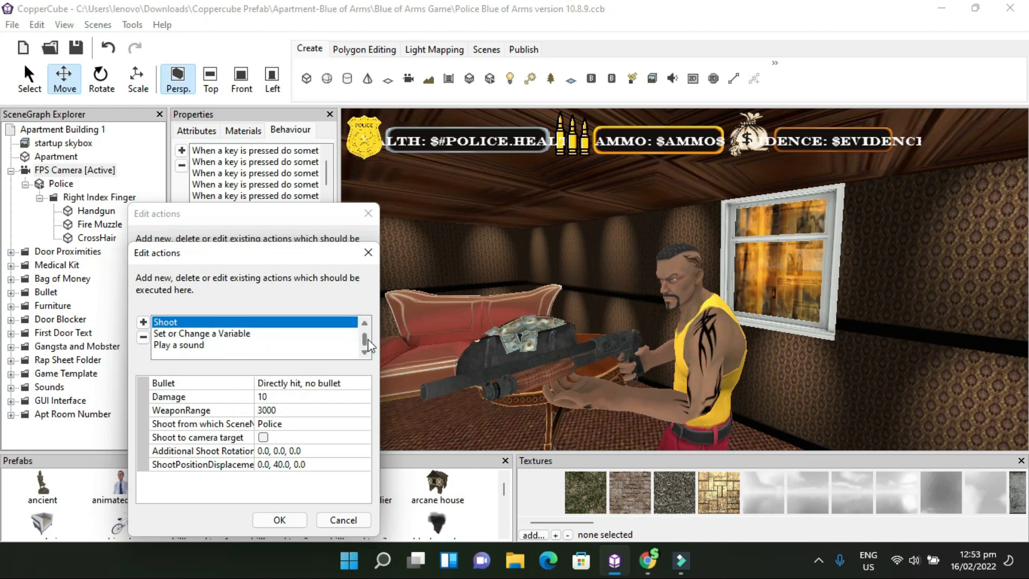
{"action": "left_click", "coordinate": [240, 333]}
{"action": "scroll", "coordinate": [240, 336], "scroll_direction": "up", "scroll_amount": 1}
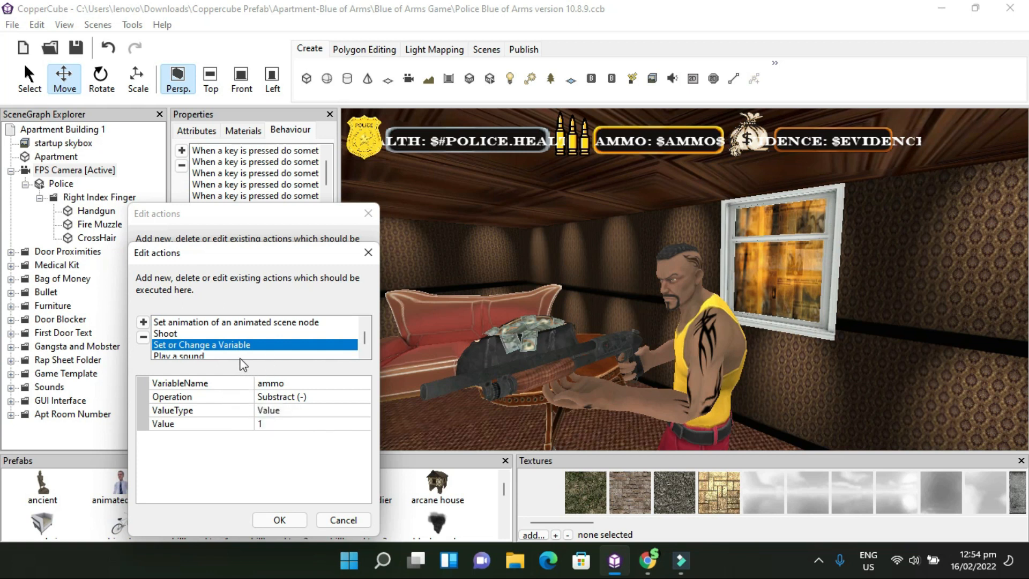
{"action": "scroll", "coordinate": [241, 357], "scroll_direction": "down", "scroll_amount": 1}
Check the sound file of the Play a sound action, keep pistolfire2.wav selected, and accept the ammo action list
{"action": "left_click", "coordinate": [271, 346]}
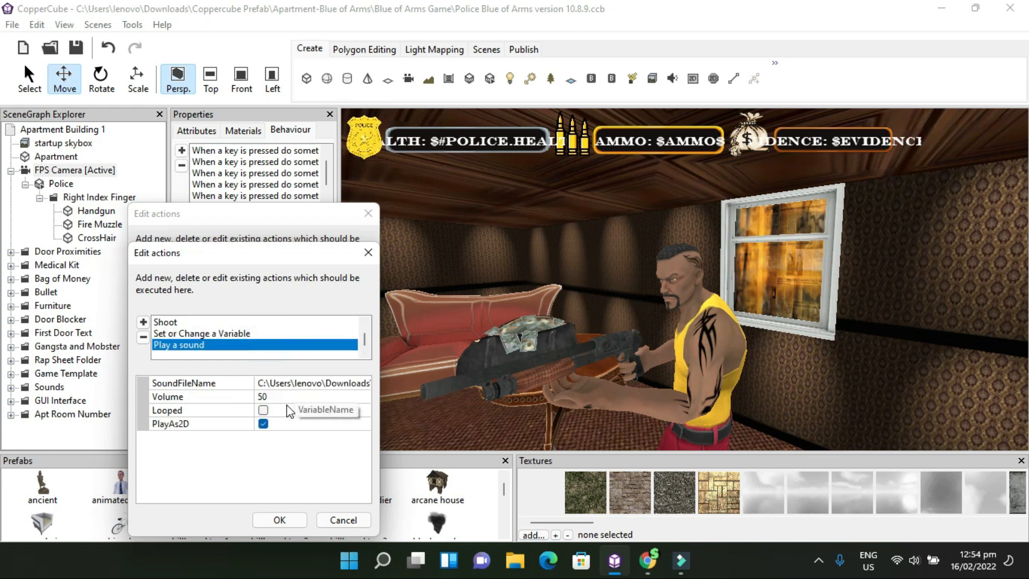
{"action": "left_click", "coordinate": [351, 387]}
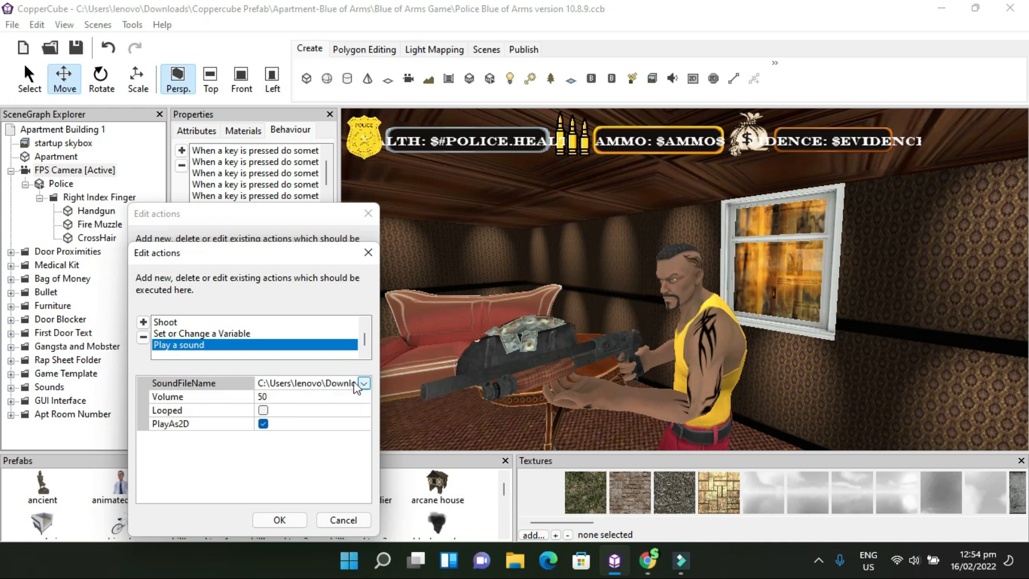
{"action": "left_click", "coordinate": [364, 384]}
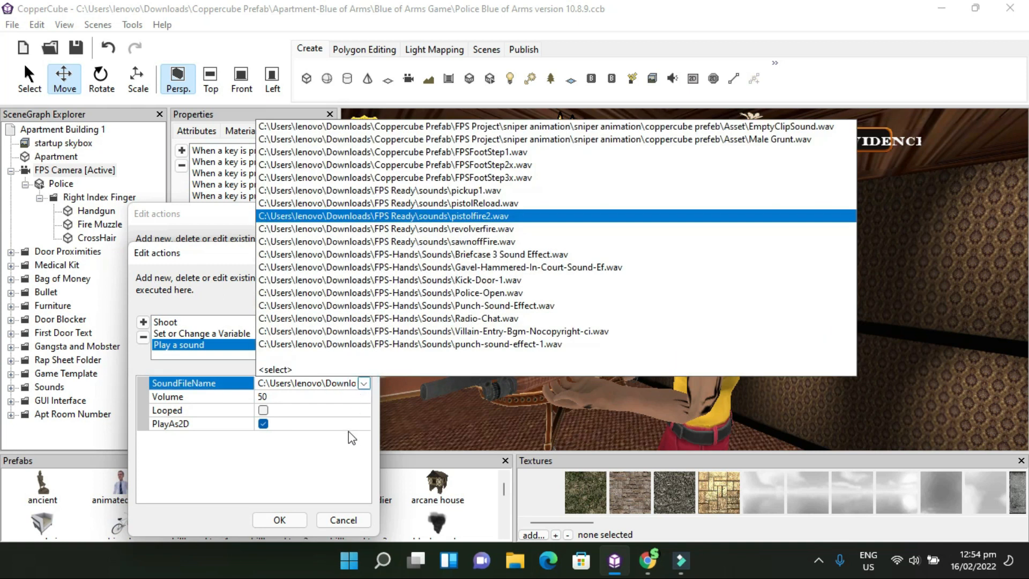
{"action": "left_click", "coordinate": [501, 220]}
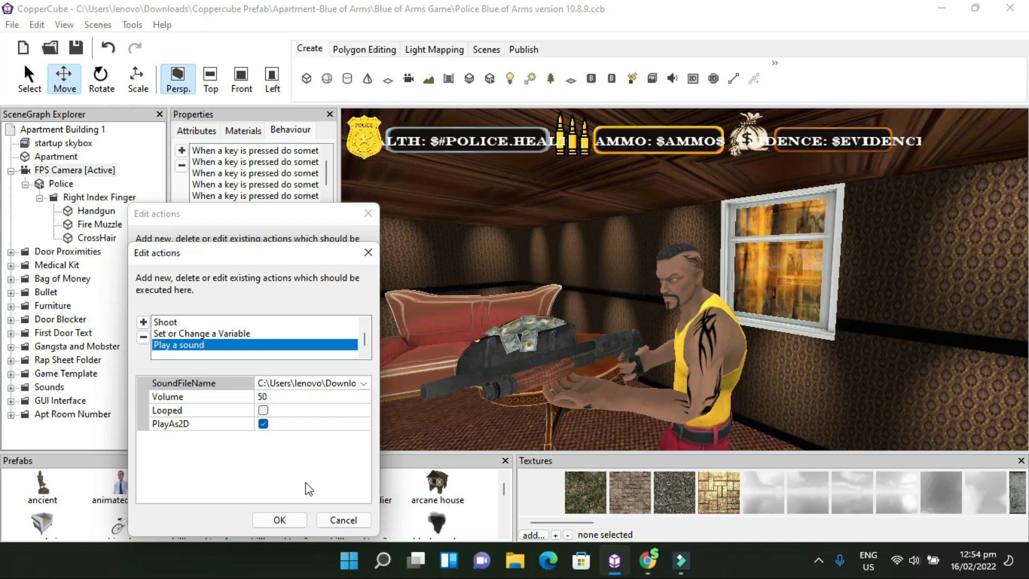
{"action": "left_click", "coordinate": [280, 521]}
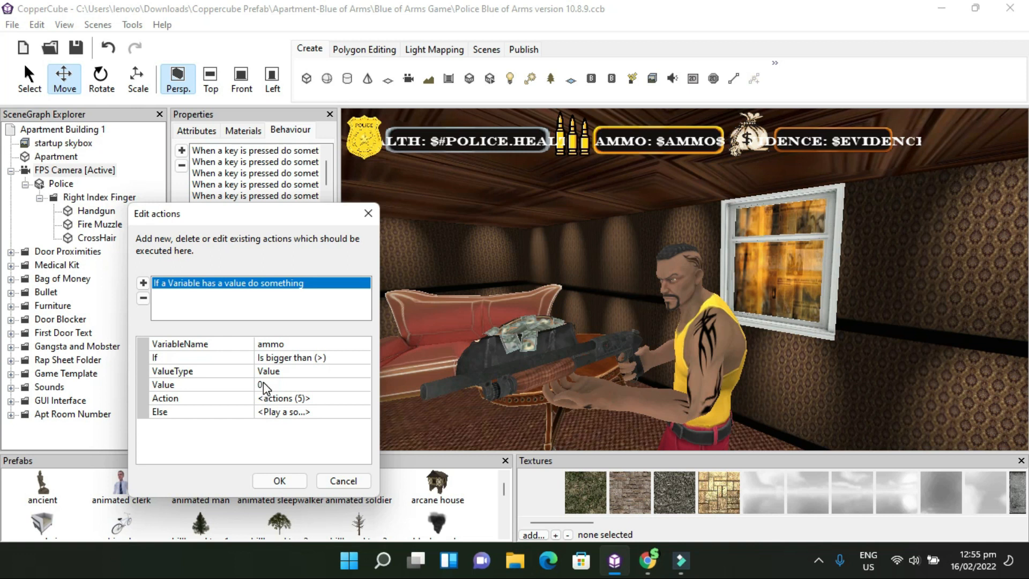
Inspect the Else branch's Play a sound action and its sound file, and close the action editors with their settings accepted
{"action": "left_click", "coordinate": [319, 413]}
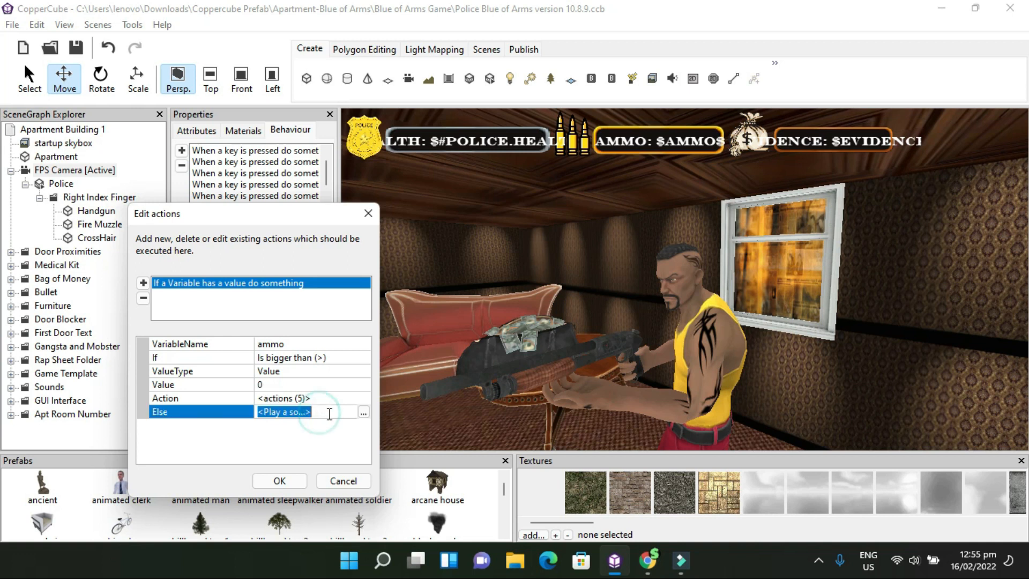
{"action": "left_click", "coordinate": [363, 414]}
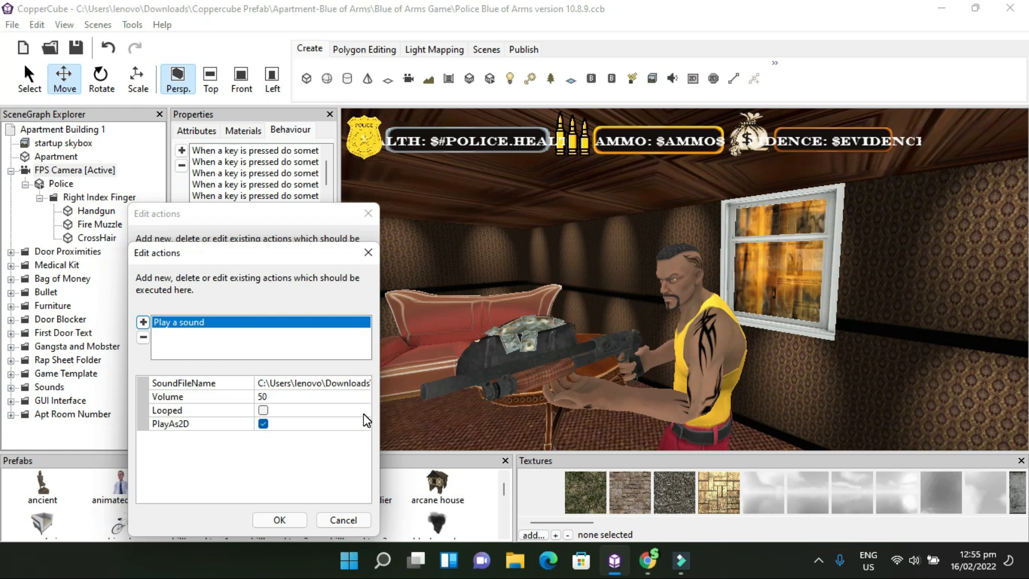
{"action": "left_click", "coordinate": [315, 384]}
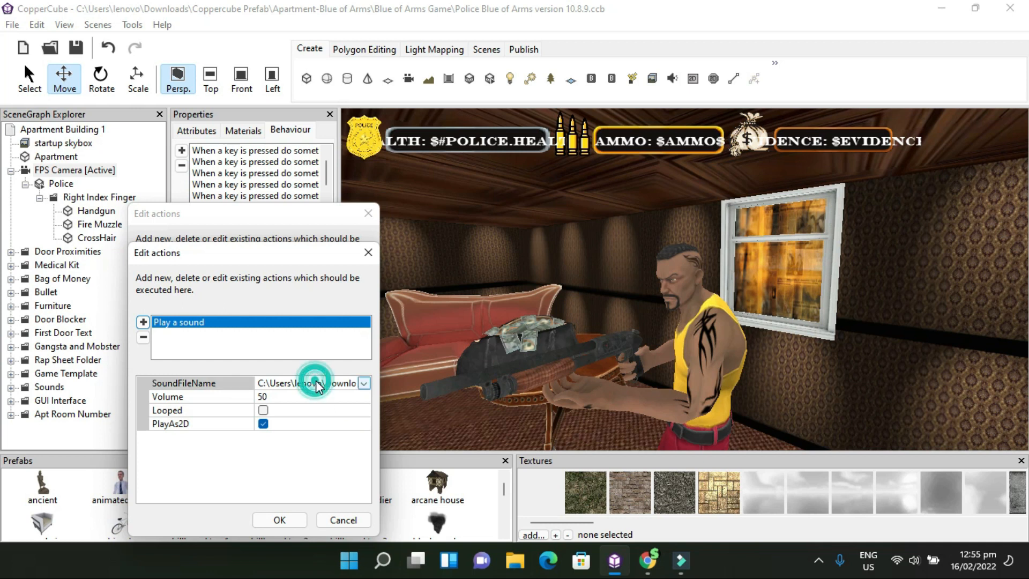
{"action": "left_click", "coordinate": [364, 384]}
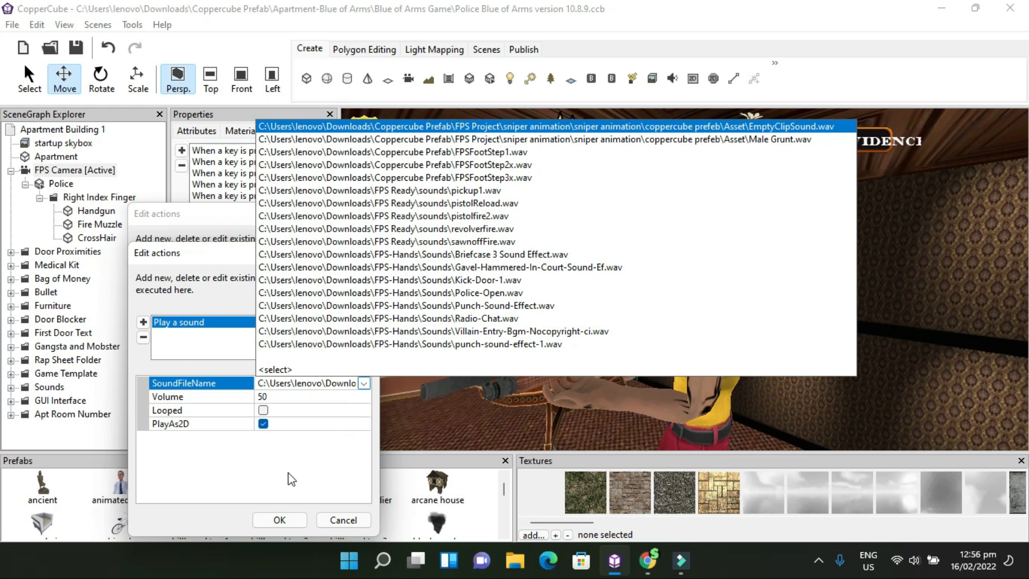
{"action": "left_click", "coordinate": [279, 520]}
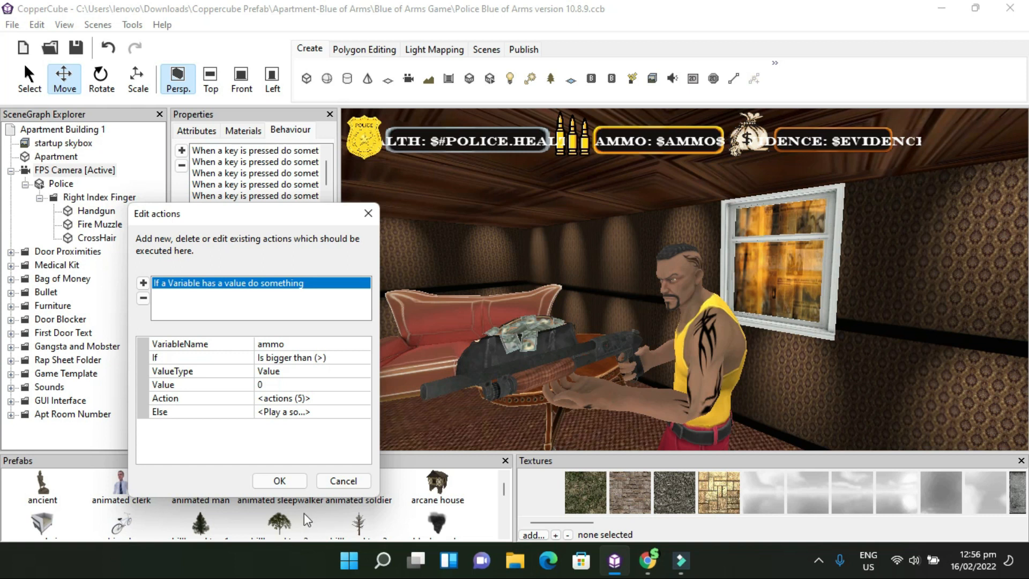
{"action": "left_click", "coordinate": [276, 481]}
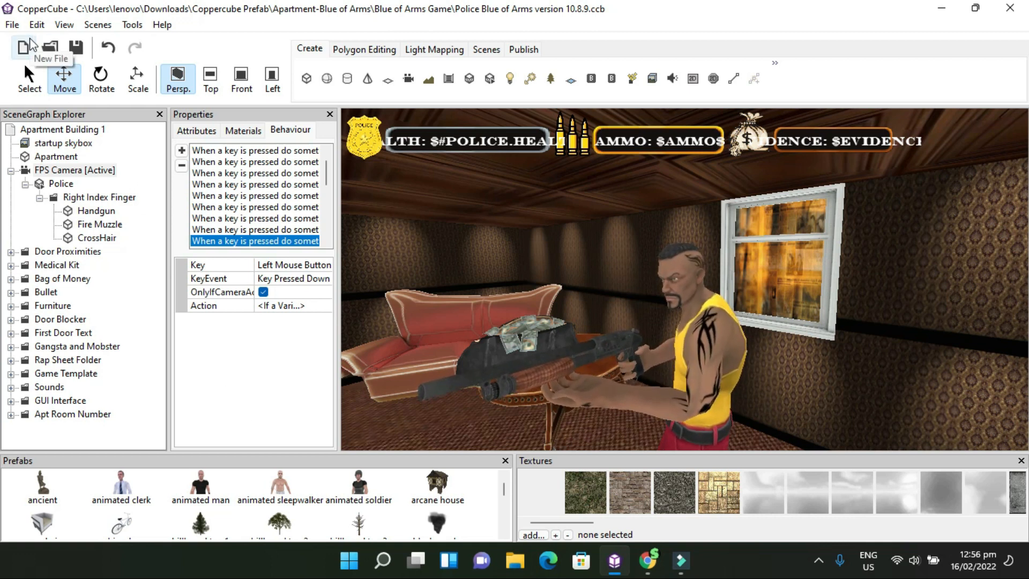
Test the game as a Windows Application (.exe)
{"action": "left_click", "coordinate": [14, 26]}
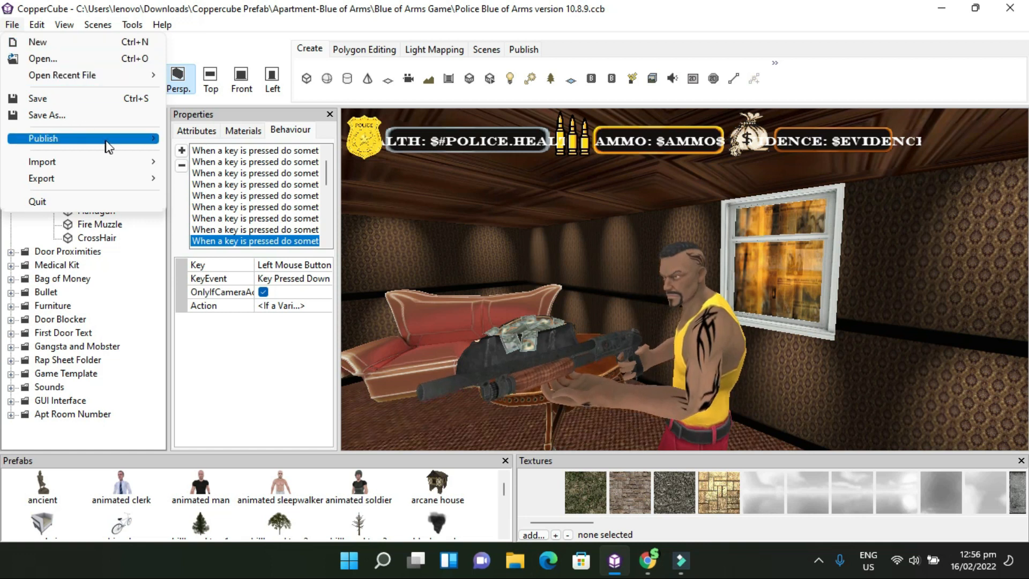
{"action": "mouse_move", "coordinate": [107, 146]}
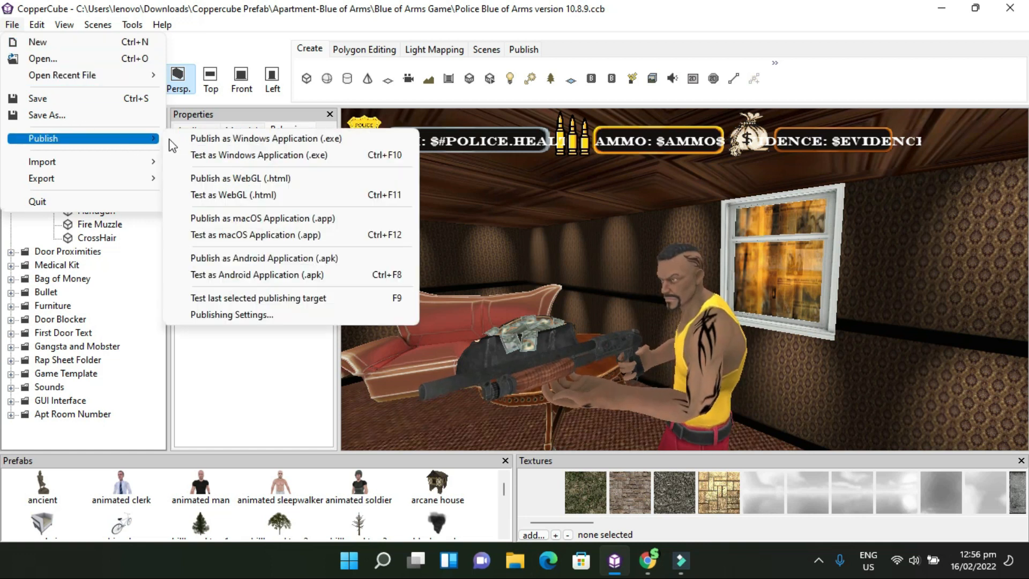
{"action": "left_click", "coordinate": [207, 156]}
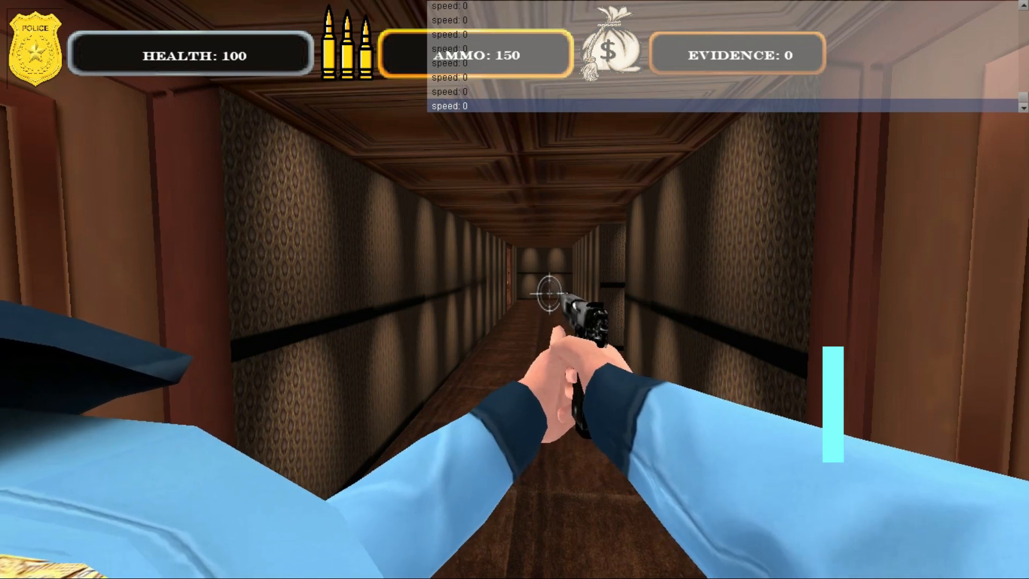
Fire the handgun repeatedly near the start of the hallway to test the shooting and ammo countdown
{"action": "left_click", "coordinate": [515, 289]}
{"action": "left_click", "coordinate": [515, 289]}
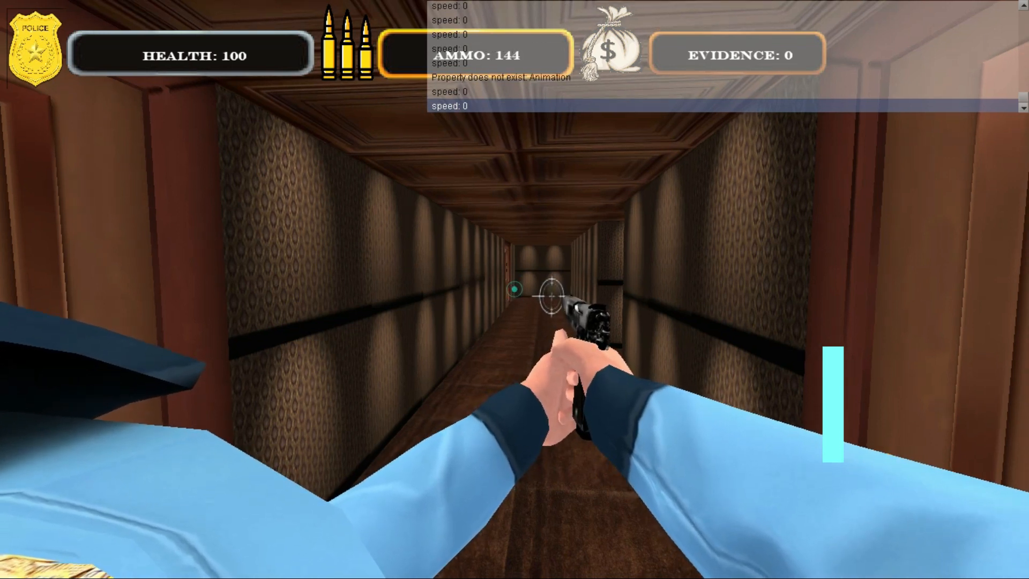
{"action": "left_click", "coordinate": [514, 290]}
{"action": "left_click", "coordinate": [515, 290]}
{"action": "left_click", "coordinate": [514, 289]}
{"action": "left_click", "coordinate": [515, 289]}
{"action": "left_click", "coordinate": [514, 290]}
{"action": "left_click", "coordinate": [514, 289]}
{"action": "left_click", "coordinate": [515, 289]}
{"action": "left_click", "coordinate": [514, 290]}
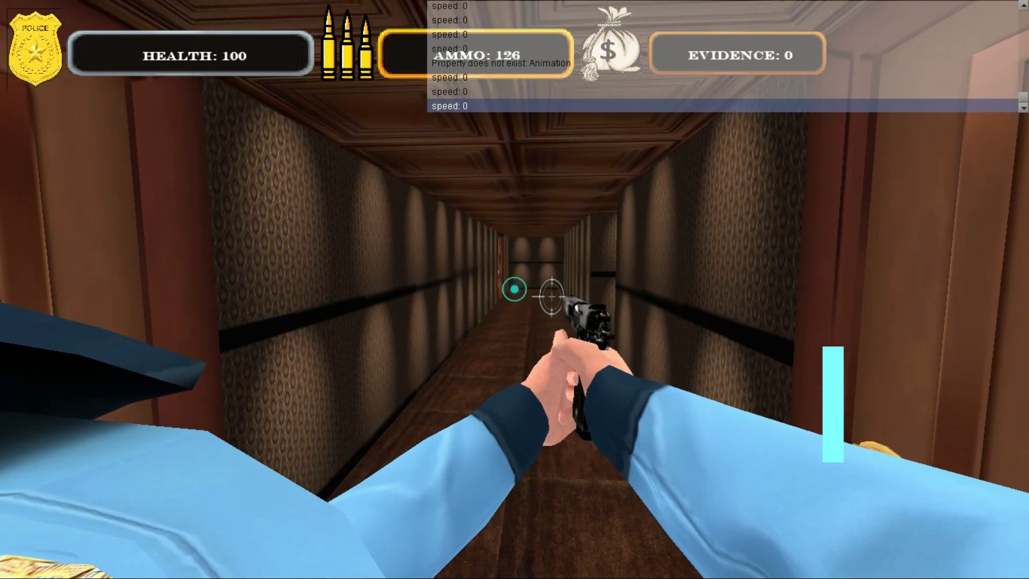
{"action": "left_click", "coordinate": [515, 289]}
{"action": "left_click", "coordinate": [514, 290]}
{"action": "left_click", "coordinate": [514, 290]}
{"action": "left_click", "coordinate": [514, 289]}
{"action": "left_click", "coordinate": [515, 290]}
{"action": "left_click", "coordinate": [515, 289]}
{"action": "left_click", "coordinate": [515, 289]}
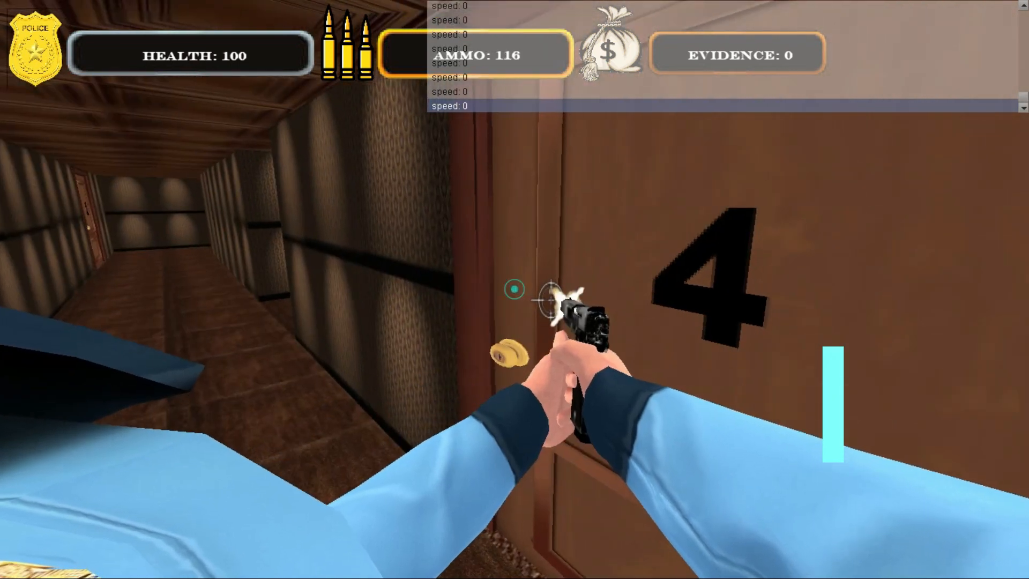
{"action": "left_click", "coordinate": [515, 289]}
{"action": "left_click", "coordinate": [515, 289]}
{"action": "left_click", "coordinate": [515, 289]}
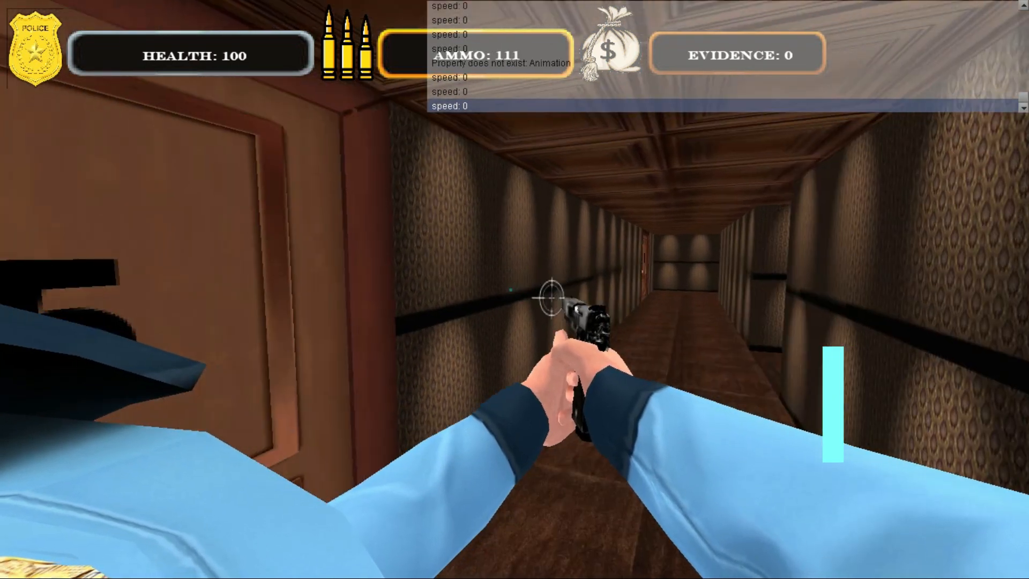
Walk through the apartment corridors while firing the handgun until the ammo runs out
{"action": "key", "text": "w"}
{"action": "left_click", "coordinate": [515, 290]}
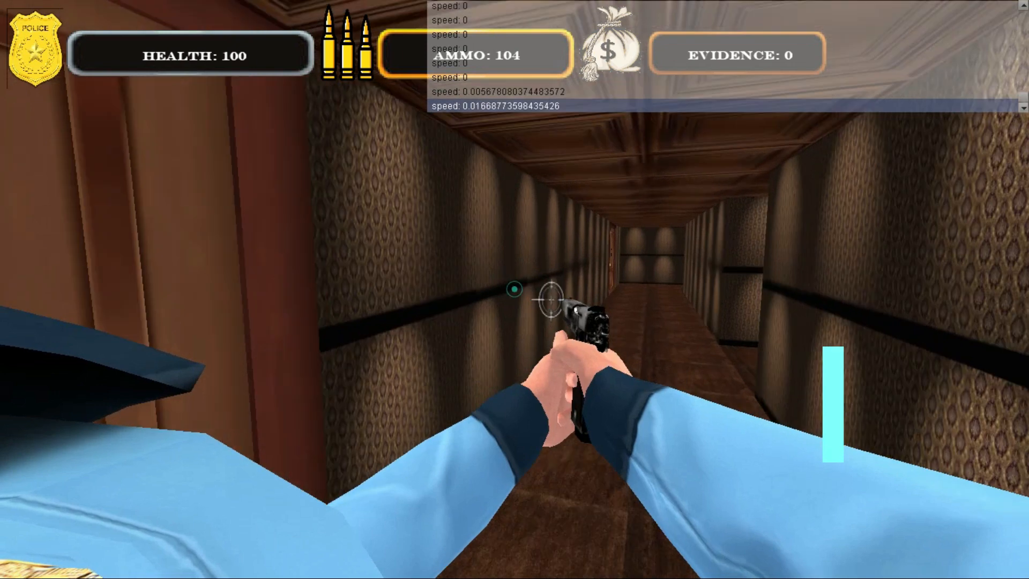
{"action": "left_click", "coordinate": [514, 290]}
{"action": "left_click", "coordinate": [515, 290]}
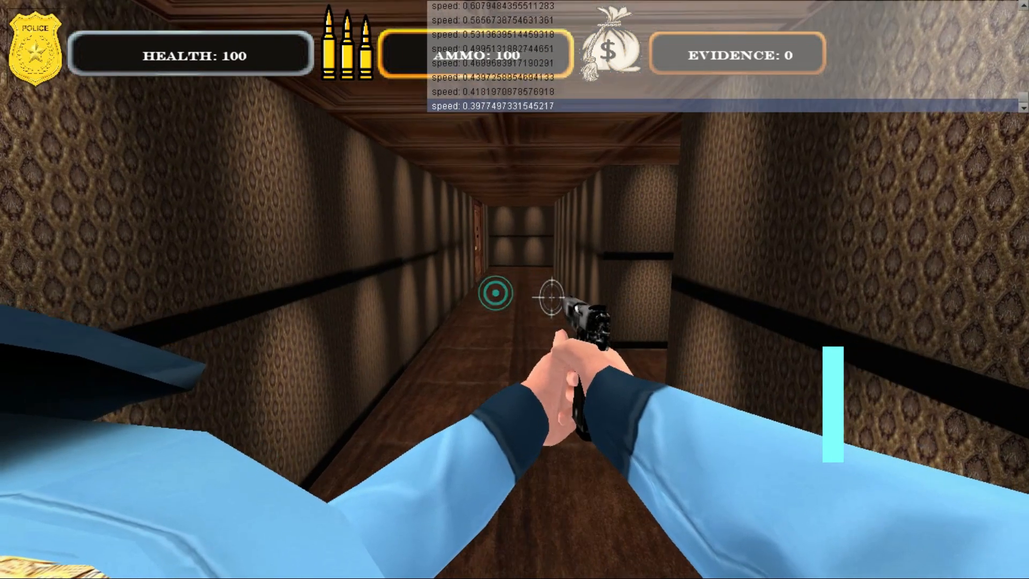
{"action": "key", "text": "w"}
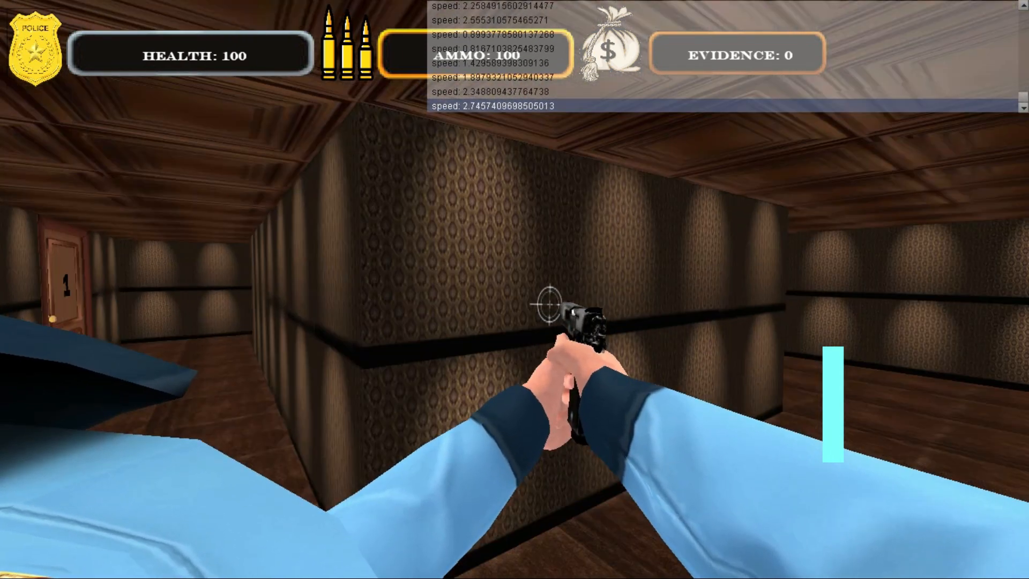
{"action": "key", "text": "w"}
{"action": "left_click", "coordinate": [515, 289]}
{"action": "left_click", "coordinate": [515, 289]}
{"action": "left_click", "coordinate": [514, 289]}
{"action": "left_click", "coordinate": [515, 290]}
{"action": "left_click", "coordinate": [515, 290]}
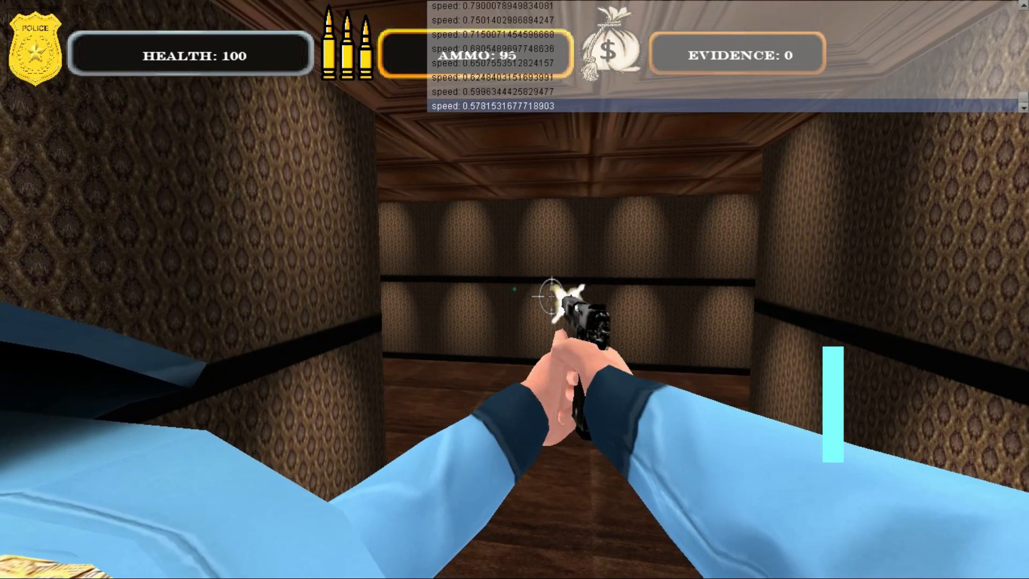
{"action": "key", "text": "w"}
{"action": "left_click", "coordinate": [515, 290]}
{"action": "left_click", "coordinate": [514, 289]}
{"action": "left_click", "coordinate": [514, 290]}
{"action": "left_click", "coordinate": [514, 290]}
{"action": "left_click", "coordinate": [515, 290]}
{"action": "left_click", "coordinate": [514, 289]}
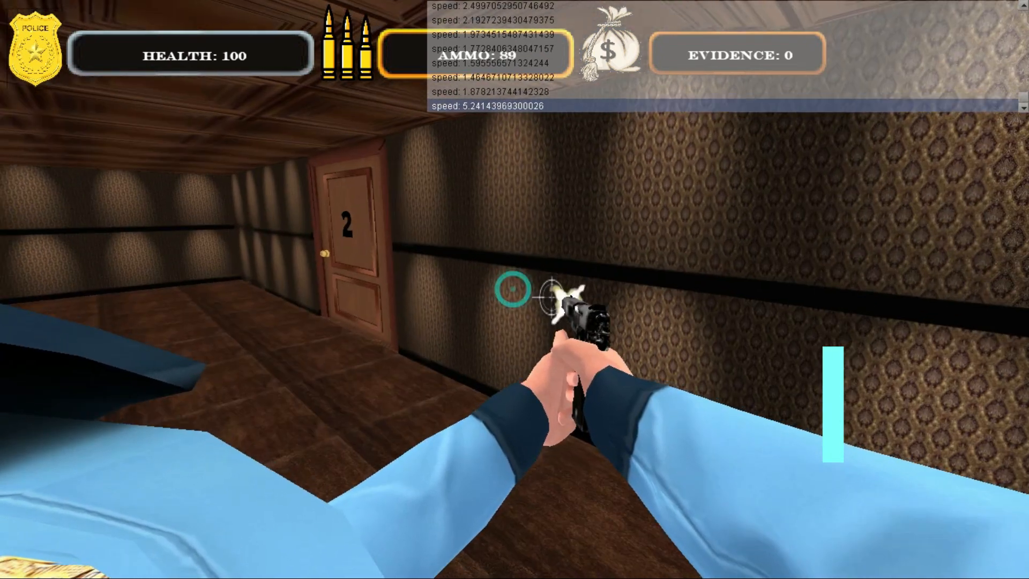
{"action": "key", "text": "w"}
{"action": "left_click", "coordinate": [460, 294]}
{"action": "left_click", "coordinate": [506, 287]}
{"action": "left_click", "coordinate": [347, 277]}
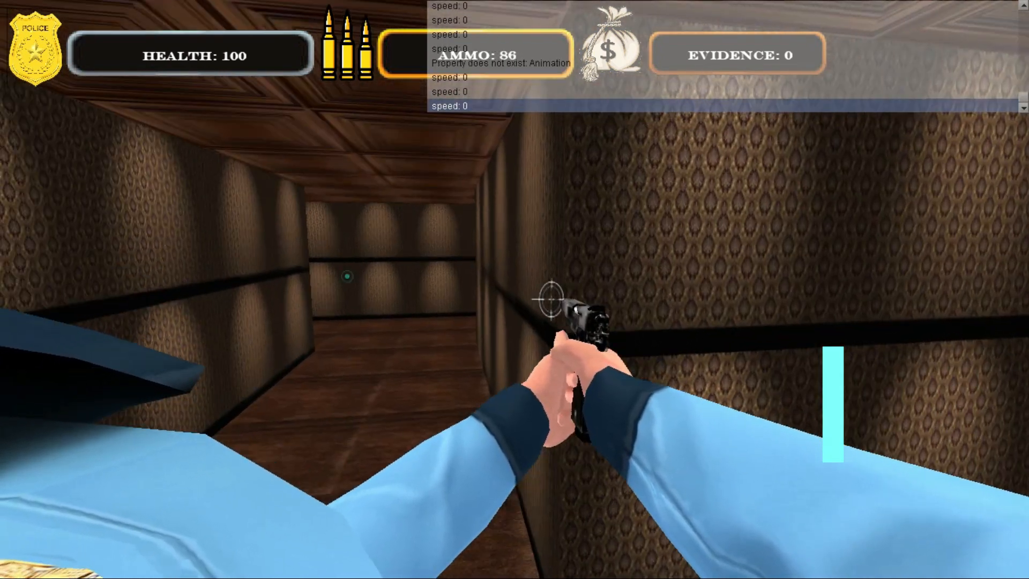
{"action": "left_click", "coordinate": [515, 290]}
{"action": "left_click", "coordinate": [246, 305]}
{"action": "left_click", "coordinate": [514, 290]}
{"action": "left_click", "coordinate": [569, 277]}
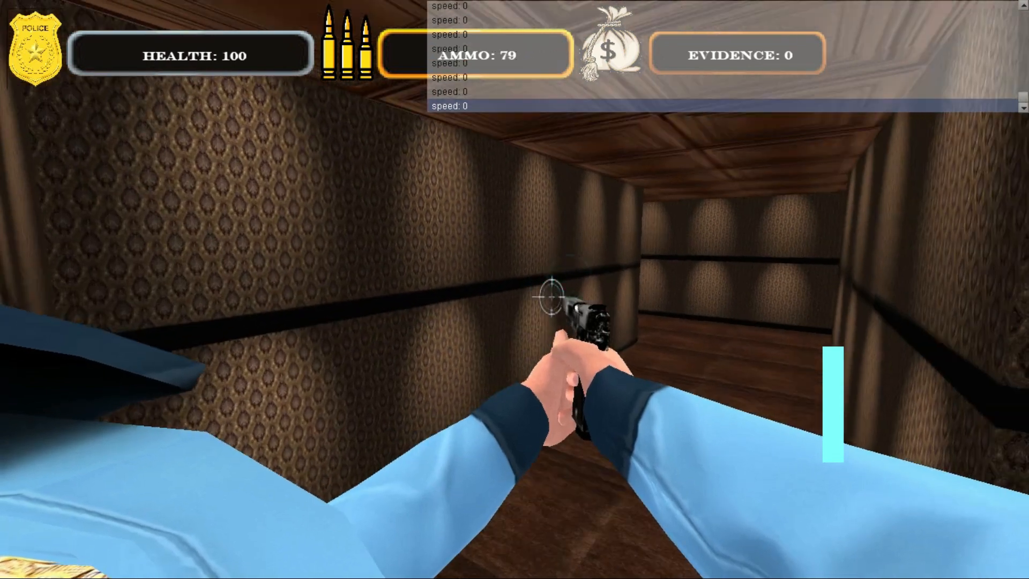
{"action": "key", "text": "w"}
{"action": "left_click", "coordinate": [514, 290]}
{"action": "left_click", "coordinate": [515, 290]}
{"action": "left_click", "coordinate": [515, 289]}
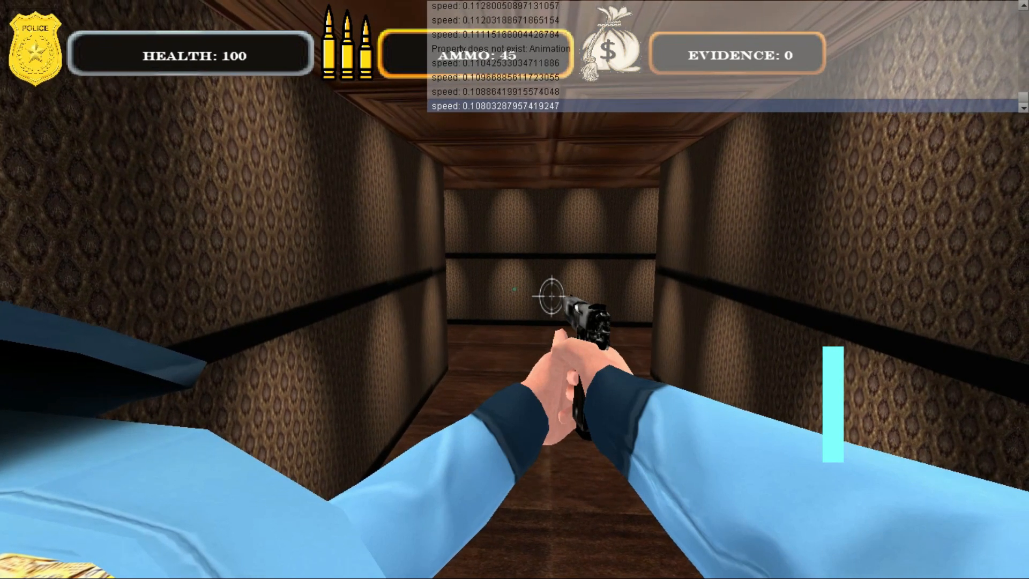
{"action": "left_click", "coordinate": [513, 290]}
{"action": "left_click", "coordinate": [515, 289]}
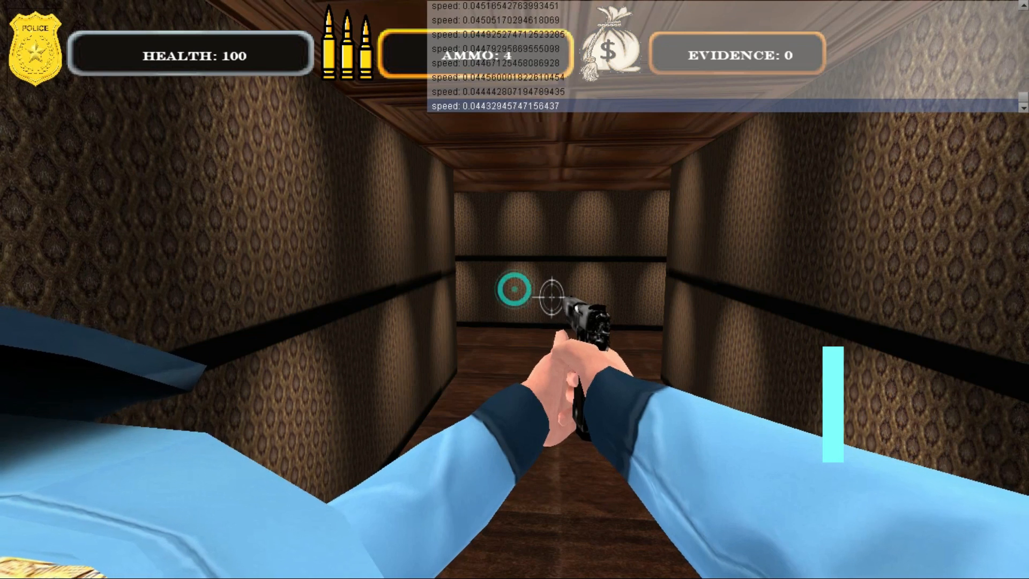
{"action": "left_click", "coordinate": [514, 289]}
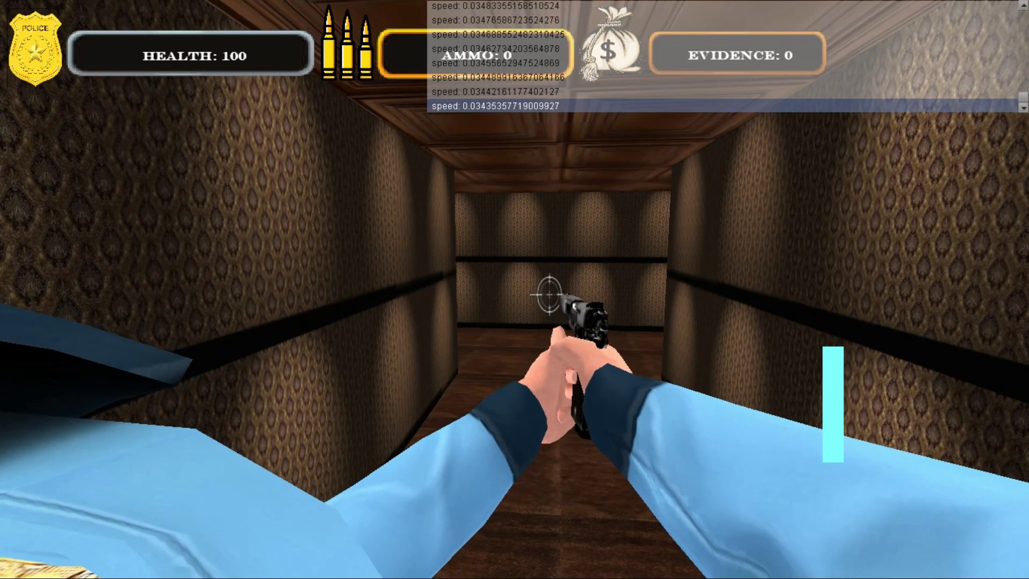
Keep trying to fire the handgun with 0 ammo to test the Else branch's empty-clip sound
{"action": "left_click", "coordinate": [515, 289]}
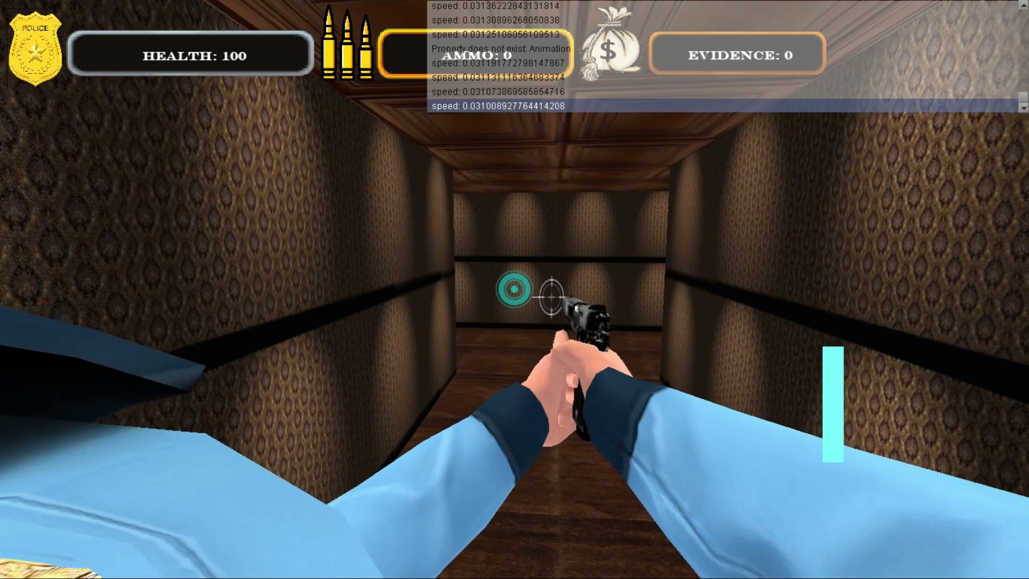
{"action": "left_click", "coordinate": [742, 274]}
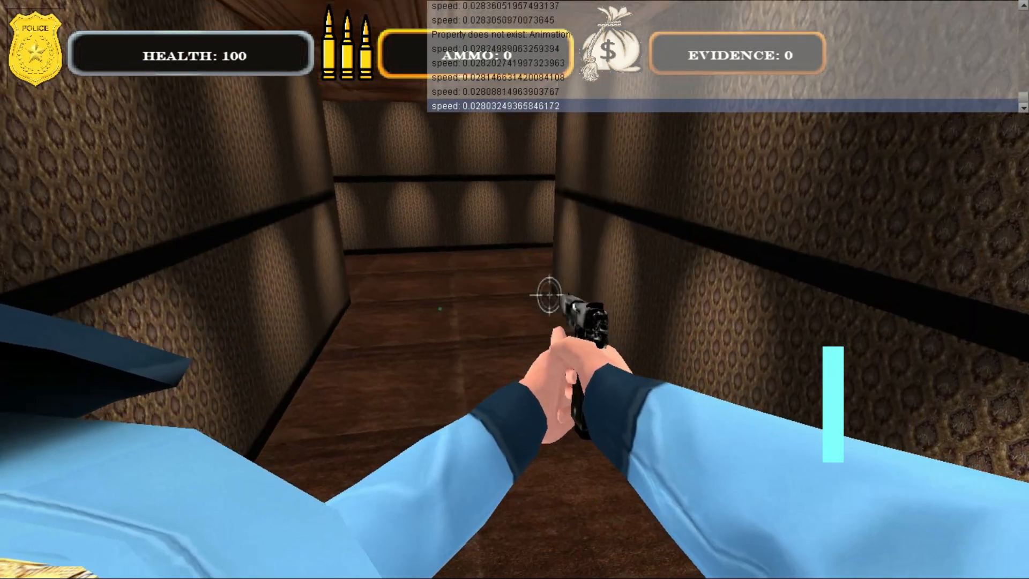
{"action": "left_click", "coordinate": [459, 271]}
{"action": "left_click", "coordinate": [514, 289]}
{"action": "left_click", "coordinate": [516, 288]}
{"action": "left_click", "coordinate": [515, 289]}
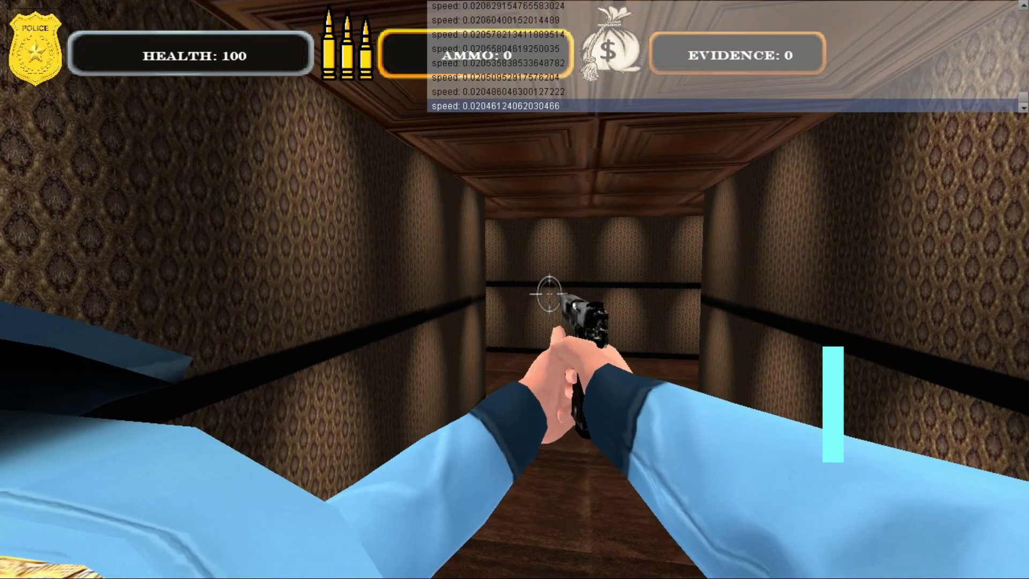
{"action": "left_click", "coordinate": [514, 290]}
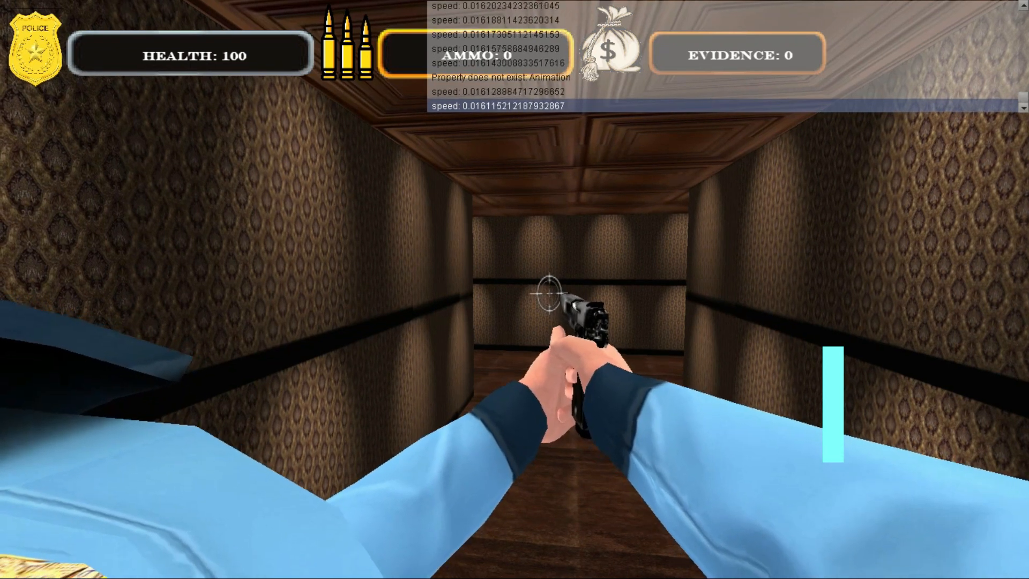
{"action": "left_click", "coordinate": [515, 289]}
{"action": "key", "text": "w"}
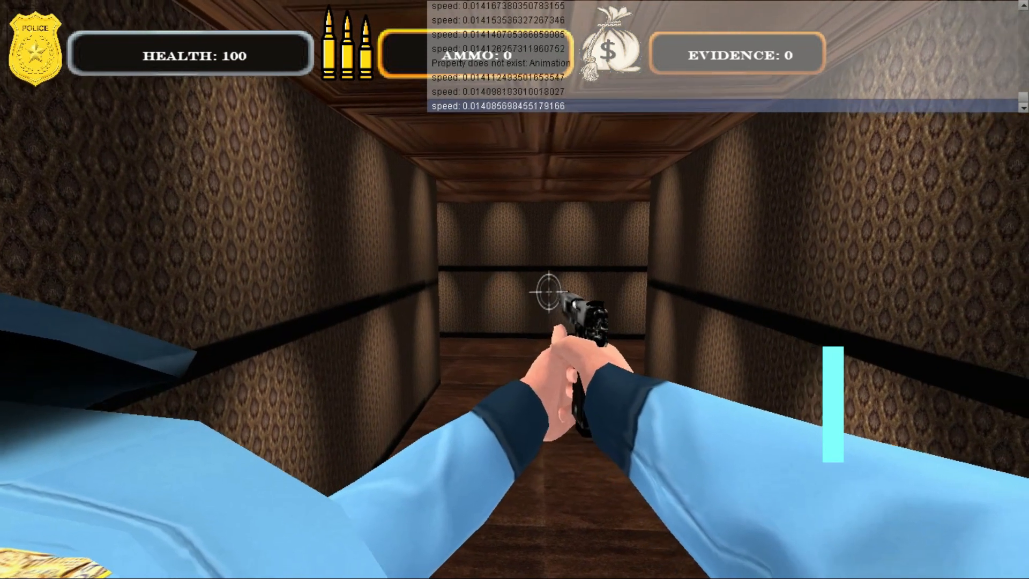
Try one more shot with the empty handgun and quit the game test
{"action": "left_click", "coordinate": [516, 290]}
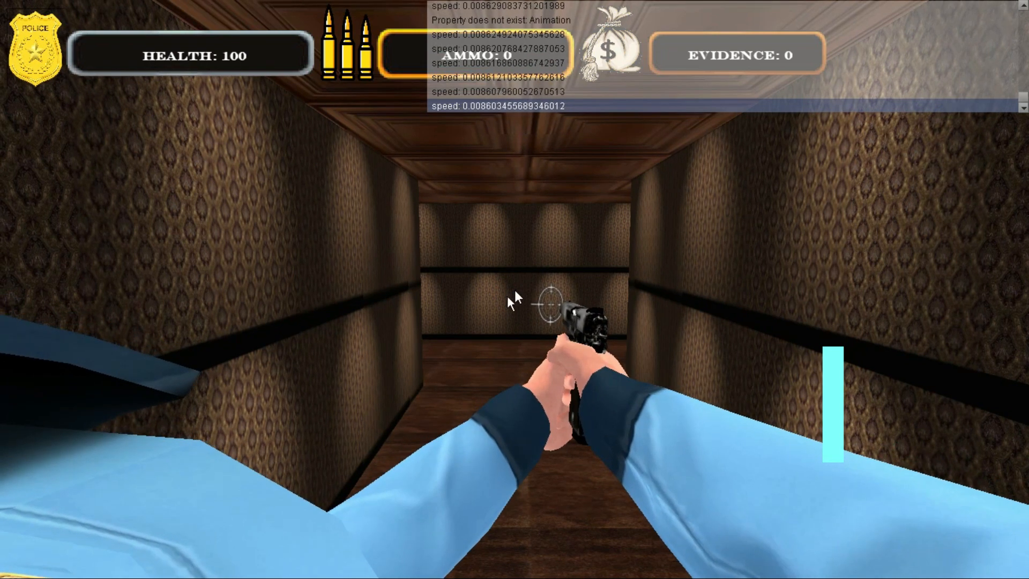
{"action": "key", "text": "Escape"}
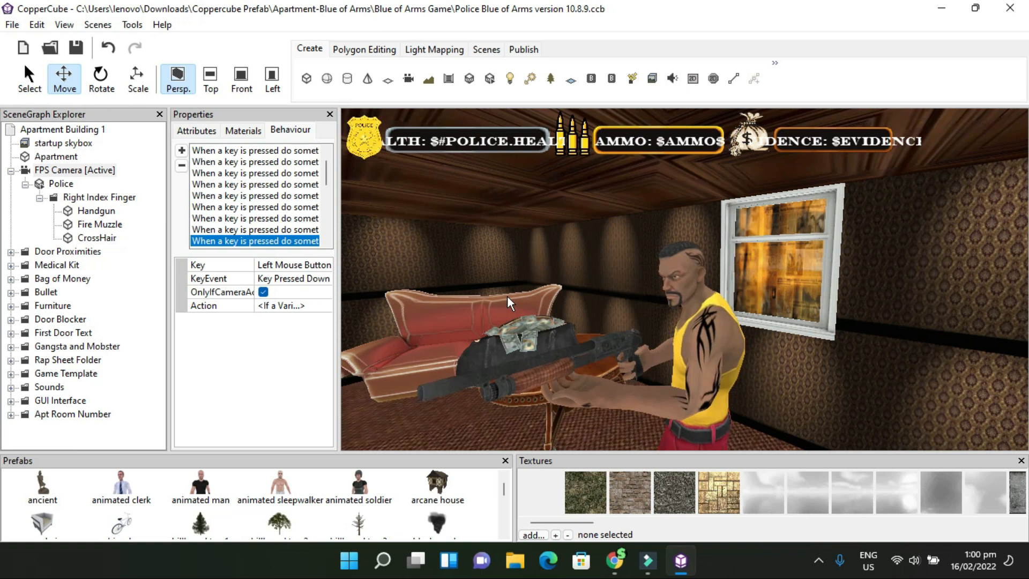
Switch to Chrome and review the Police Blue of Arms page on itch.io, from the game description and controls to the download files
{"action": "left_click", "coordinate": [616, 563]}
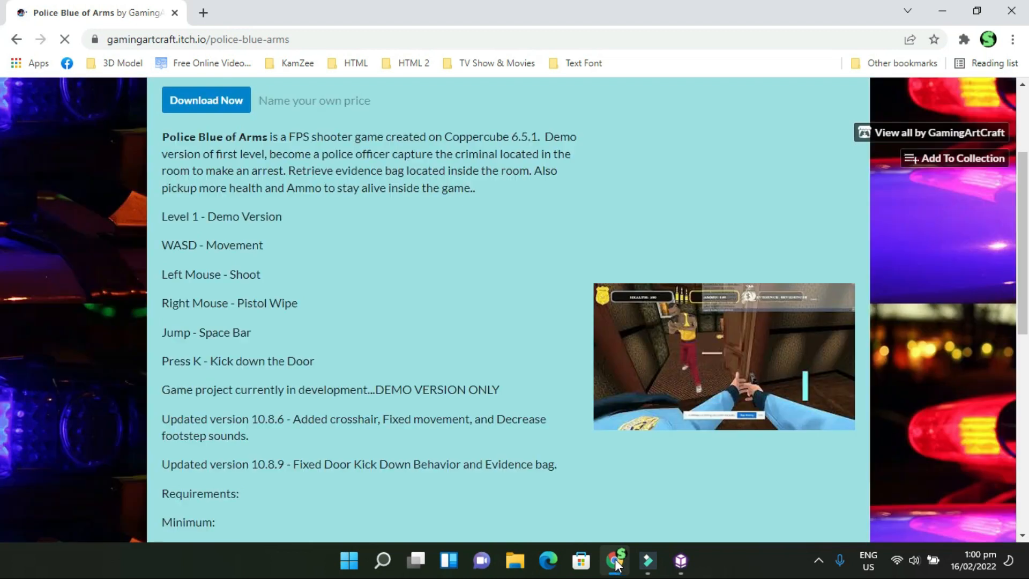
{"action": "scroll", "coordinate": [547, 444], "scroll_direction": "up", "scroll_amount": 3}
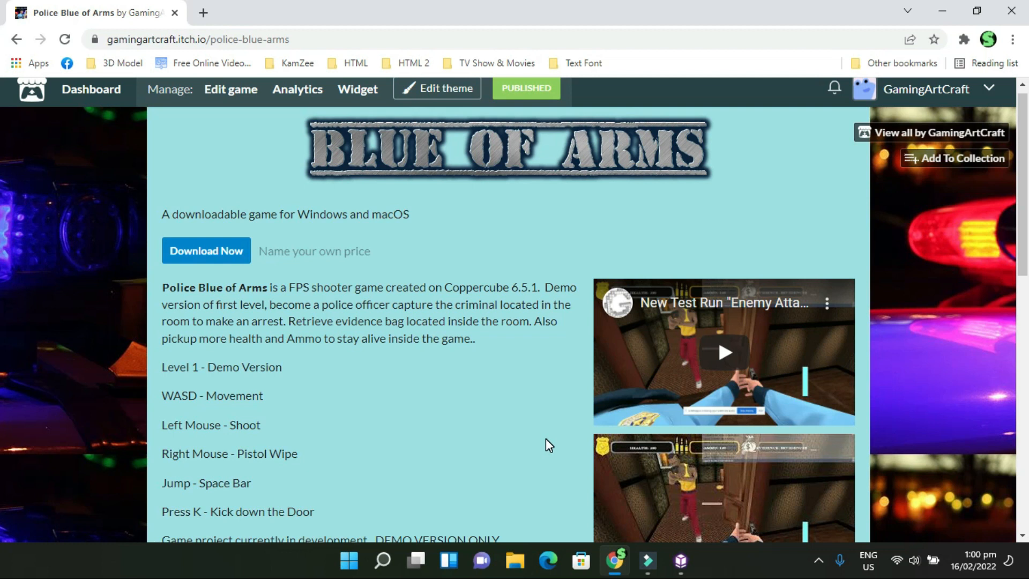
{"action": "scroll", "coordinate": [546, 438], "scroll_direction": "down", "scroll_amount": 1}
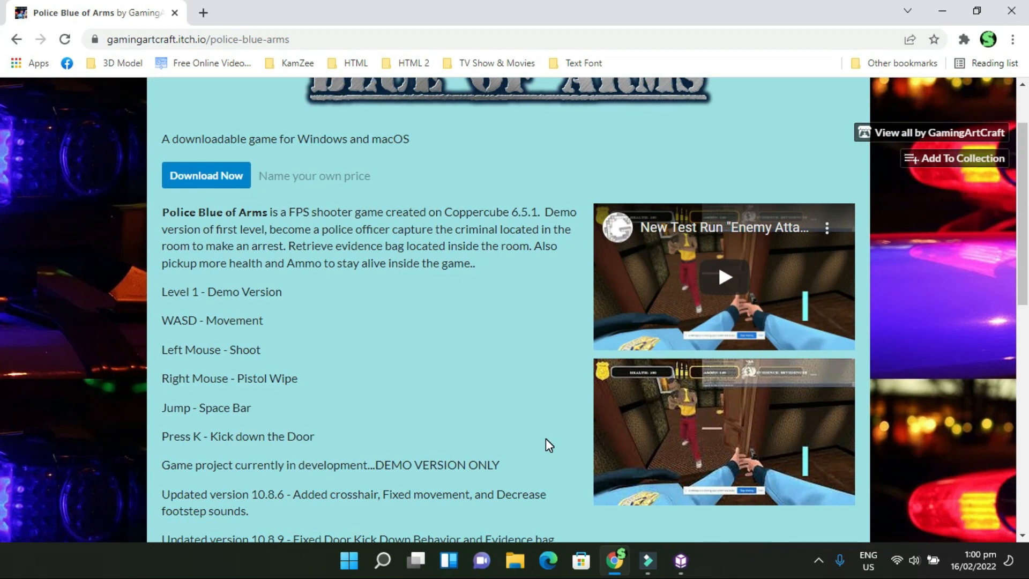
{"action": "scroll", "coordinate": [546, 440], "scroll_direction": "down", "scroll_amount": 1}
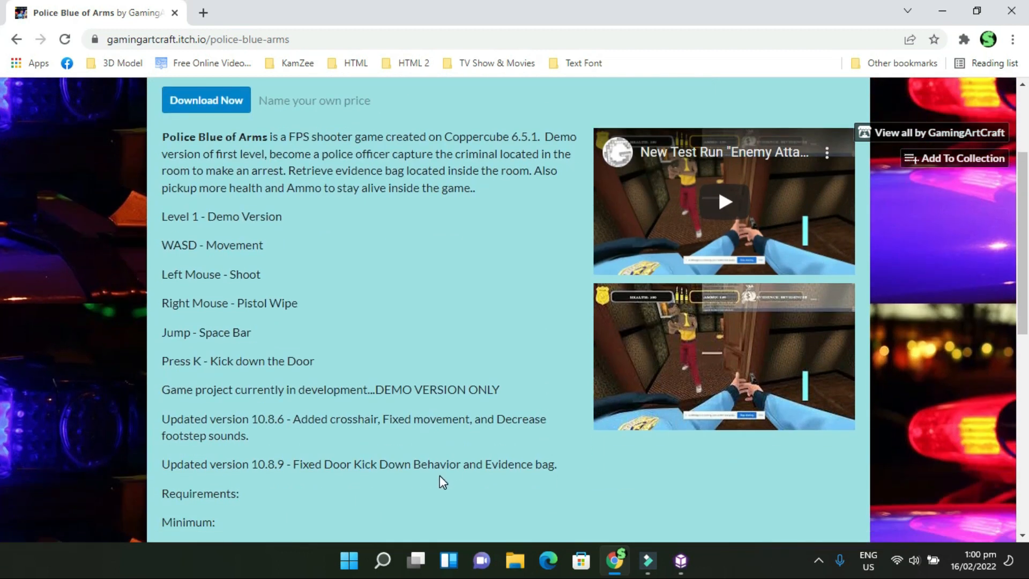
{"action": "scroll", "coordinate": [442, 475], "scroll_direction": "down", "scroll_amount": 2}
{"action": "scroll", "coordinate": [447, 473], "scroll_direction": "down", "scroll_amount": 3}
{"action": "scroll", "coordinate": [449, 473], "scroll_direction": "down", "scroll_amount": 2}
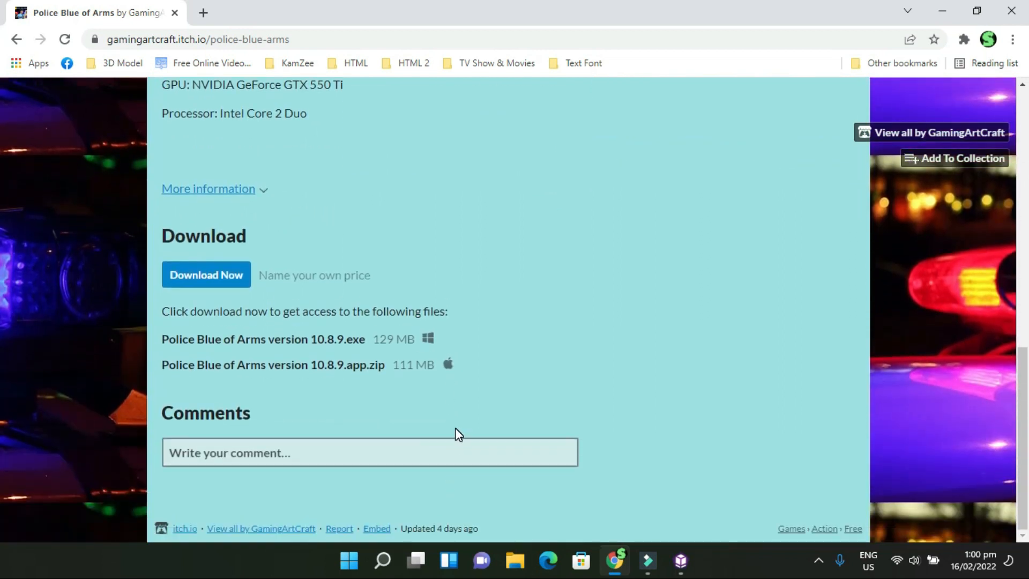
{"action": "scroll", "coordinate": [455, 434], "scroll_direction": "up", "scroll_amount": 2}
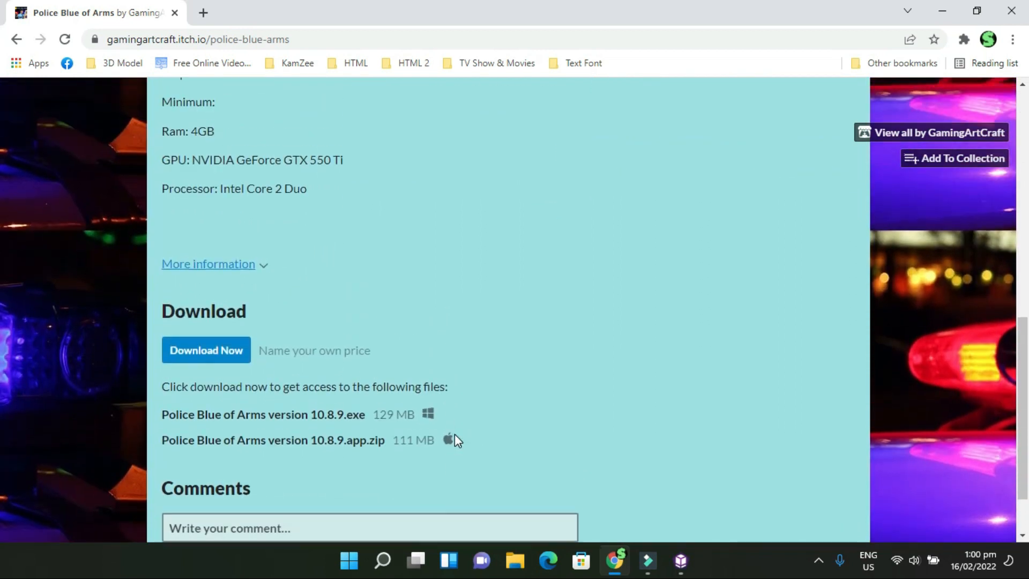
{"action": "left_click", "coordinate": [645, 567]}
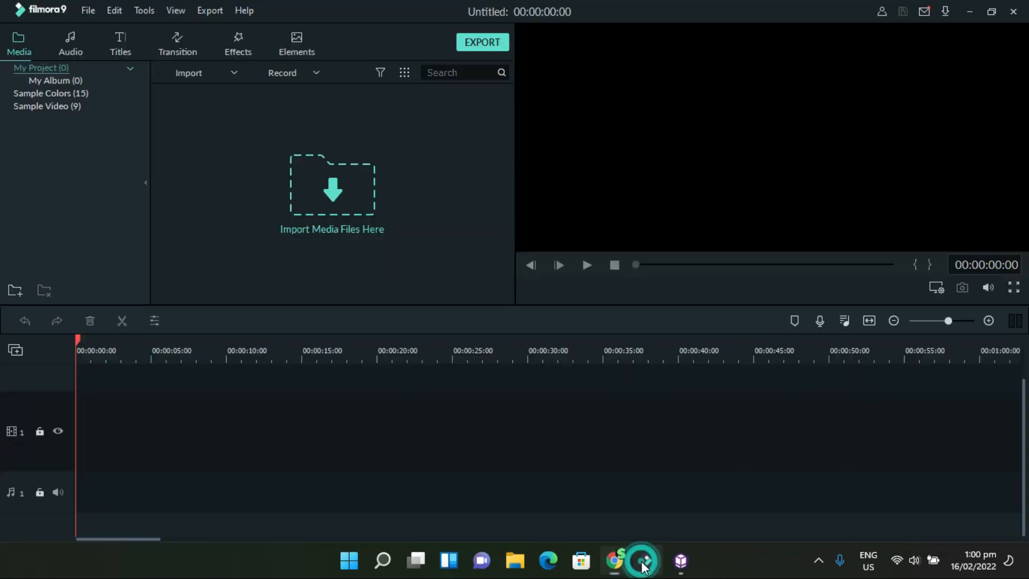
{"action": "left_click", "coordinate": [621, 569]}
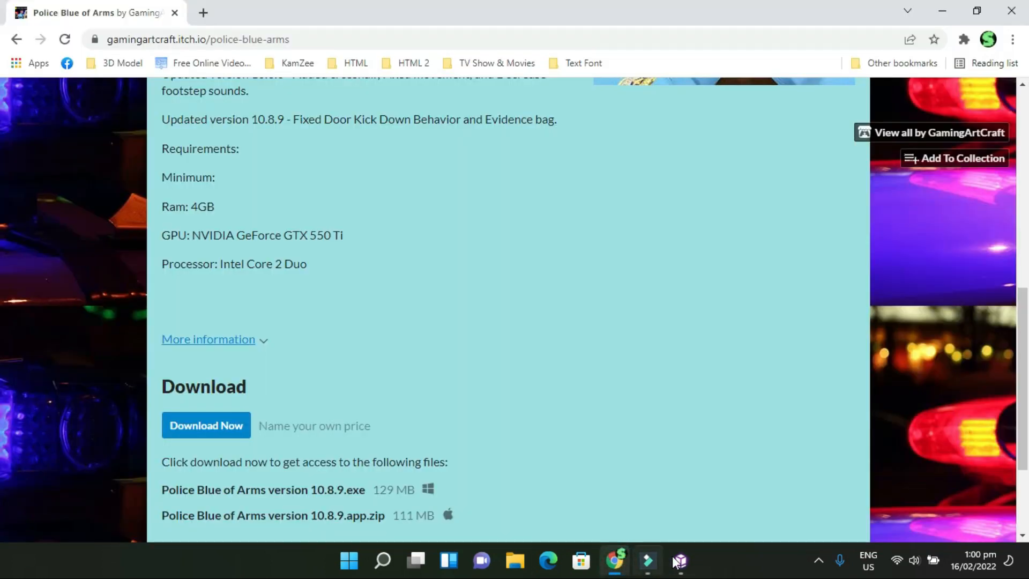
Switch back to CopperCube and examine the level from the gangster's room along the hallway to the FPS camera
{"action": "left_click", "coordinate": [680, 561]}
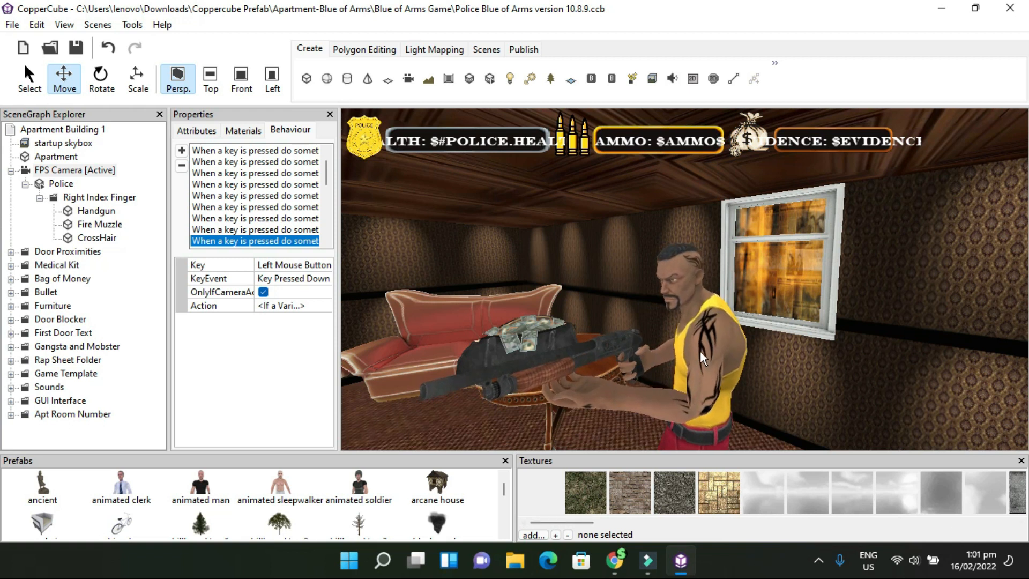
{"action": "left_click", "coordinate": [806, 349]}
{"action": "left_click_drag", "start_coordinate": [780, 390], "coordinate": [728, 368]}
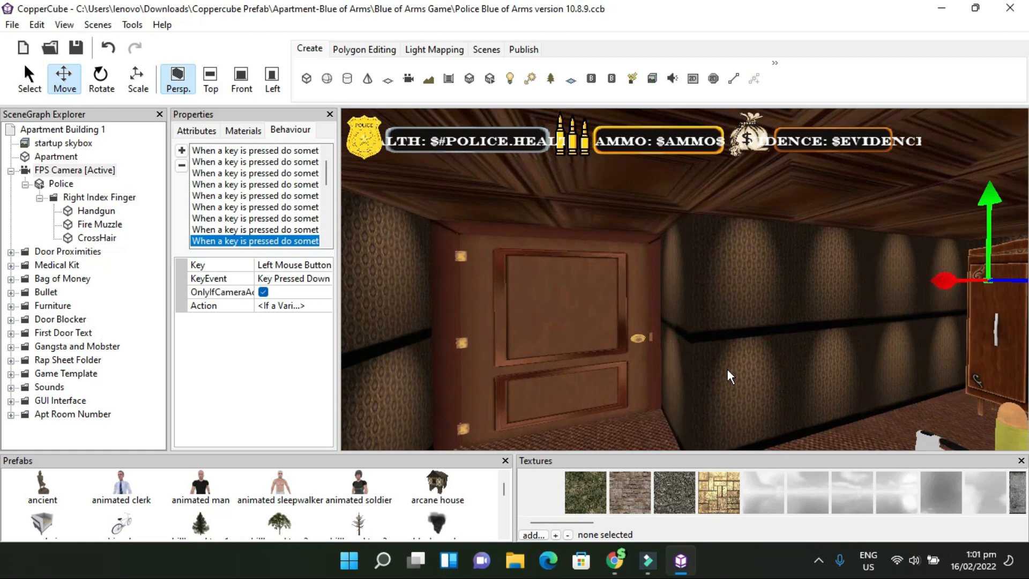
{"action": "scroll", "coordinate": [727, 367], "scroll_direction": "up", "scroll_amount": 2}
{"action": "scroll", "coordinate": [726, 374], "scroll_direction": "up", "scroll_amount": 3}
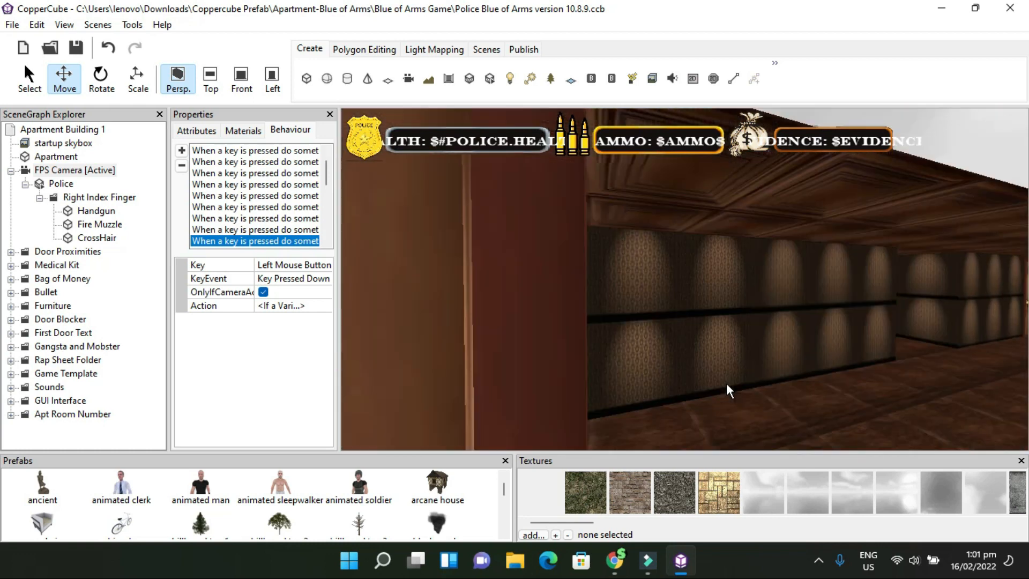
{"action": "scroll", "coordinate": [726, 383], "scroll_direction": "up", "scroll_amount": 3}
{"action": "left_click_drag", "start_coordinate": [726, 382], "coordinate": [542, 353]}
{"action": "scroll", "coordinate": [555, 372], "scroll_direction": "up", "scroll_amount": 3}
{"action": "scroll", "coordinate": [549, 359], "scroll_direction": "up", "scroll_amount": 3}
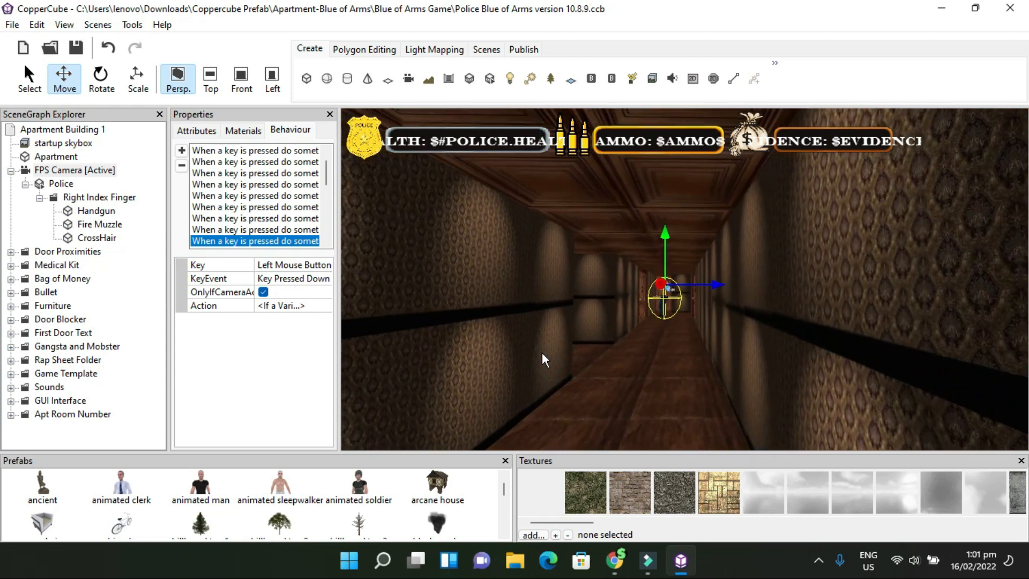
{"action": "scroll", "coordinate": [542, 352], "scroll_direction": "up", "scroll_amount": 8}
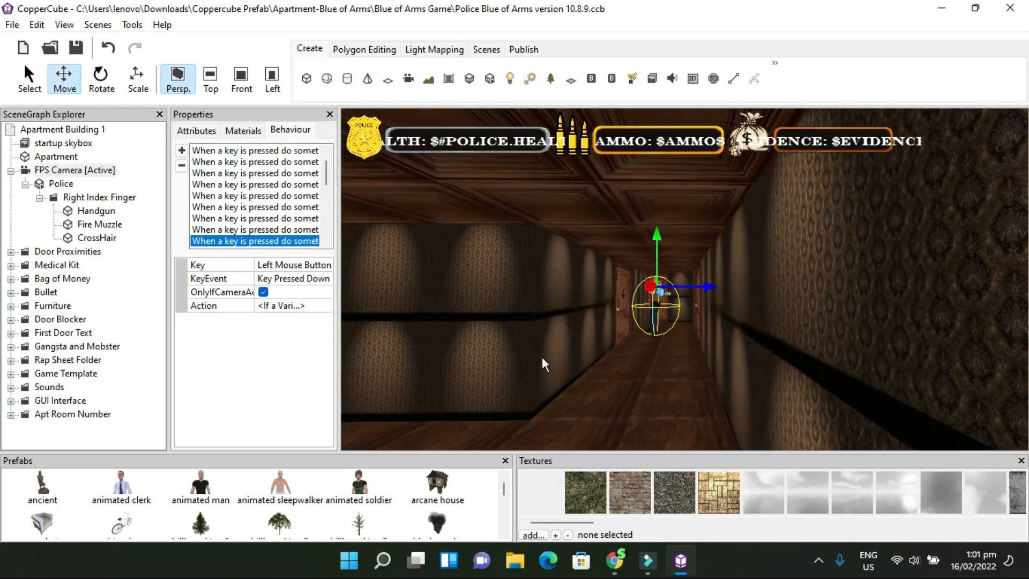
{"action": "scroll", "coordinate": [542, 358], "scroll_direction": "up", "scroll_amount": 8}
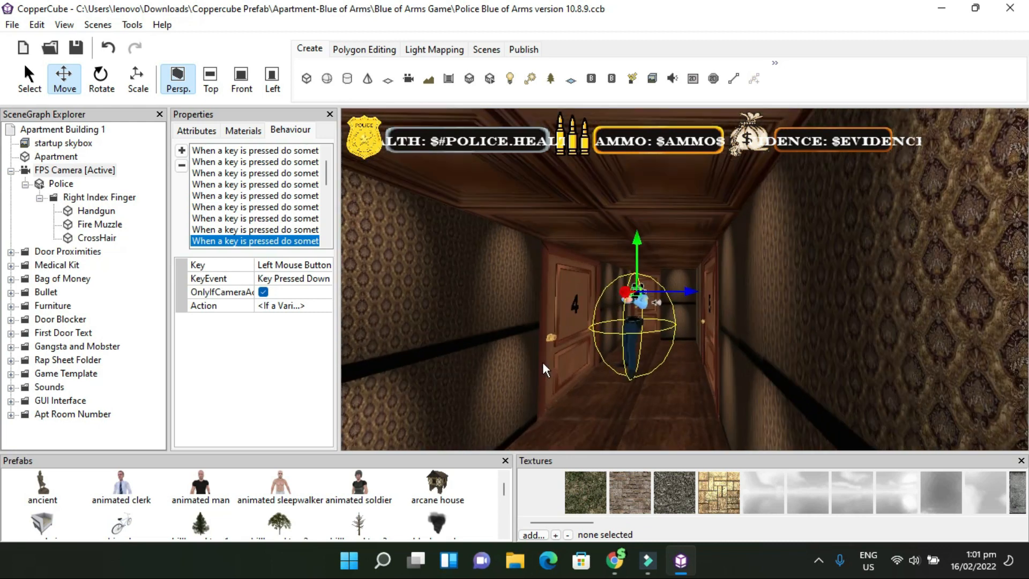
{"action": "scroll", "coordinate": [543, 362], "scroll_direction": "up", "scroll_amount": 8}
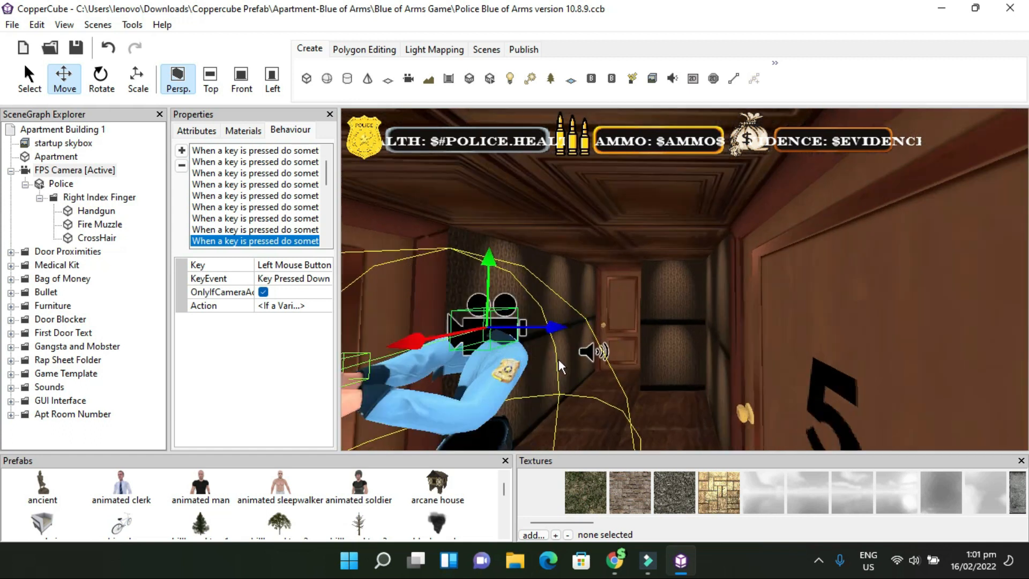
Examine the police model, handgun and crosshair on the FPS camera between apartment doors 4 and 5
{"action": "scroll", "coordinate": [559, 366], "scroll_direction": "up", "scroll_amount": 4}
{"action": "left_click_drag", "start_coordinate": [649, 346], "coordinate": [604, 364]}
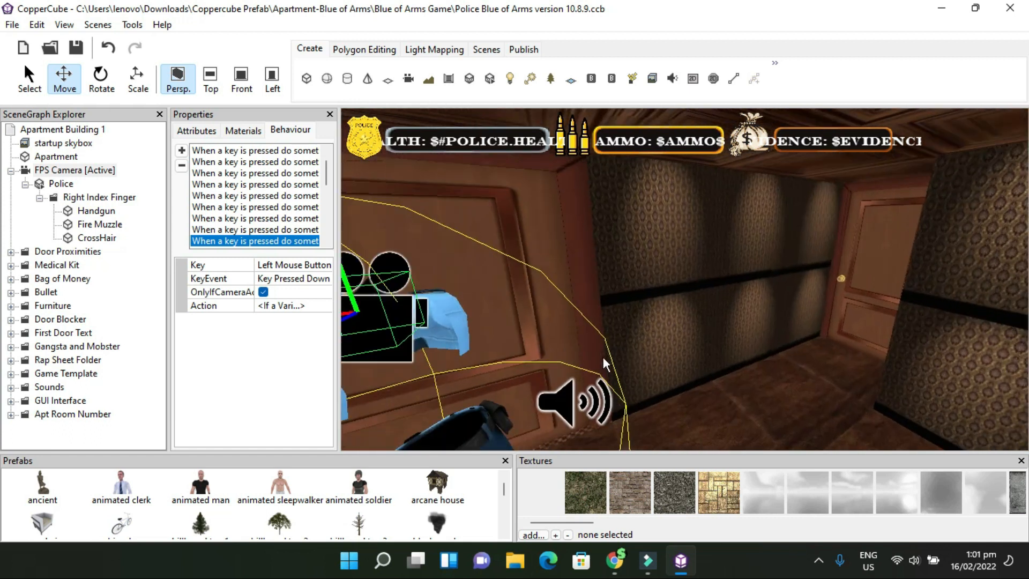
{"action": "scroll", "coordinate": [674, 324], "scroll_direction": "up", "scroll_amount": 3}
{"action": "left_click_drag", "start_coordinate": [670, 324], "coordinate": [587, 322]}
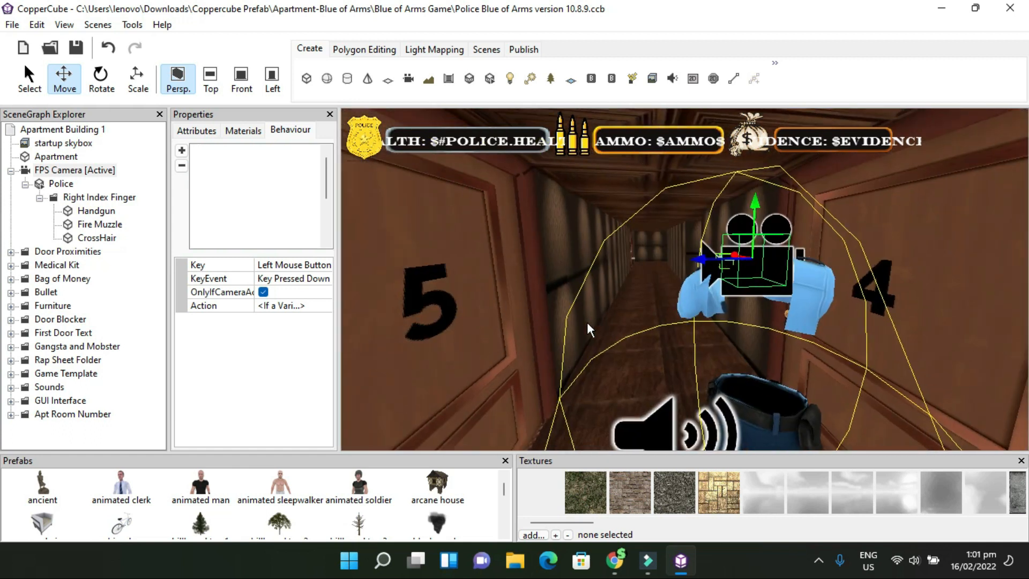
{"action": "left_click_drag", "start_coordinate": [515, 294], "coordinate": [545, 290]}
{"action": "scroll", "coordinate": [612, 335], "scroll_direction": "up", "scroll_amount": 4}
{"action": "left_click_drag", "start_coordinate": [612, 336], "coordinate": [546, 338]}
{"action": "scroll", "coordinate": [594, 338], "scroll_direction": "up", "scroll_amount": 3}
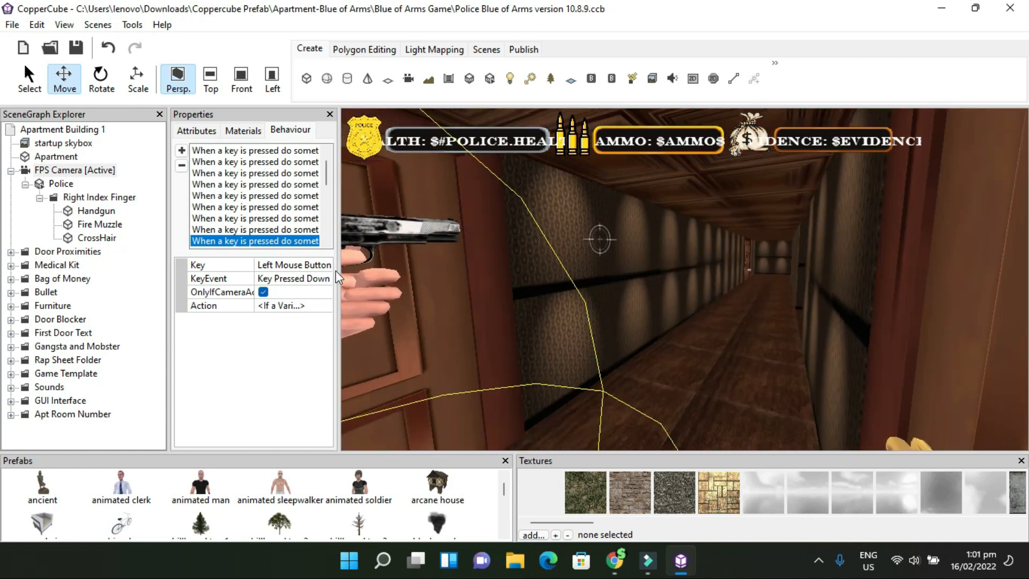
Find the FPS Camera's key behaviour for K with Key Pressed Down and open its action list
{"action": "scroll", "coordinate": [287, 222], "scroll_direction": "down", "scroll_amount": 2}
{"action": "left_click", "coordinate": [277, 210]}
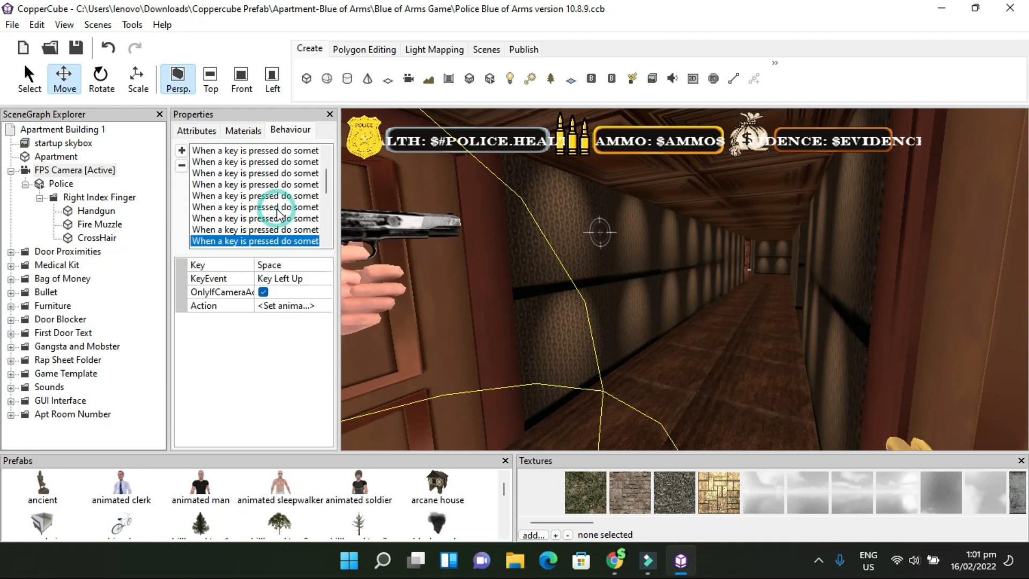
{"action": "scroll", "coordinate": [278, 209], "scroll_direction": "down", "scroll_amount": 2}
{"action": "left_click", "coordinate": [286, 185]}
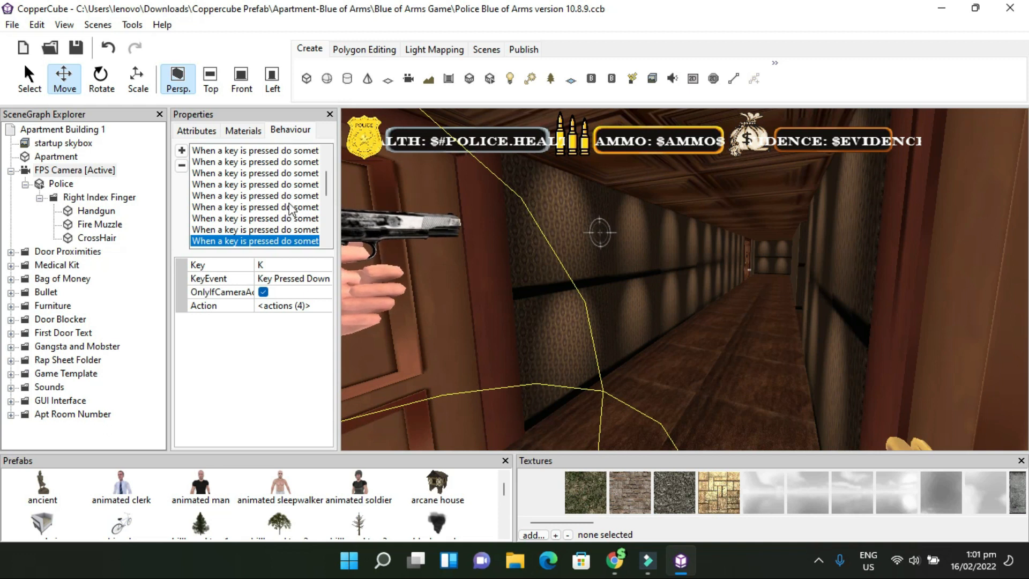
{"action": "left_click", "coordinate": [290, 209]}
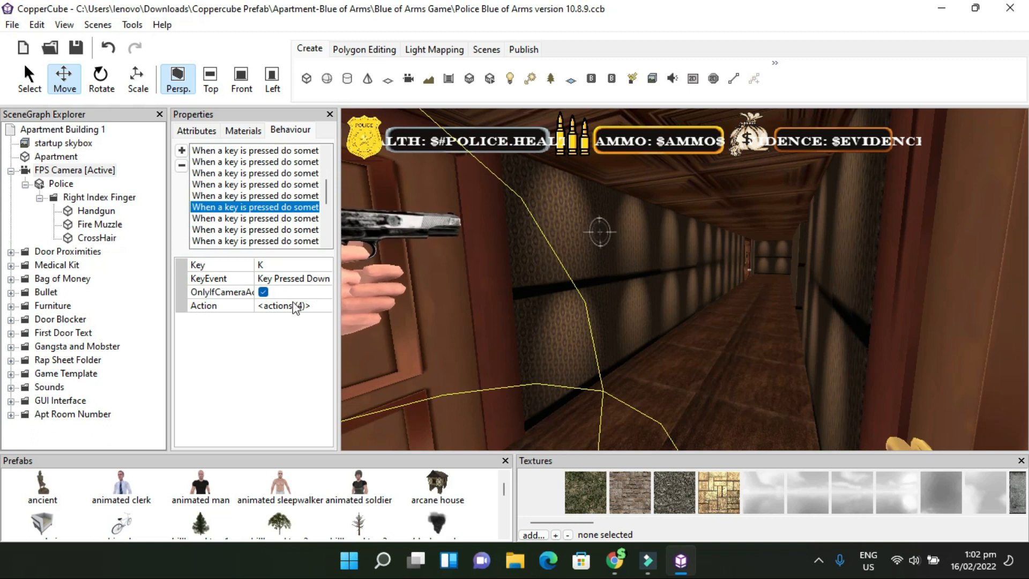
{"action": "left_click", "coordinate": [316, 310]}
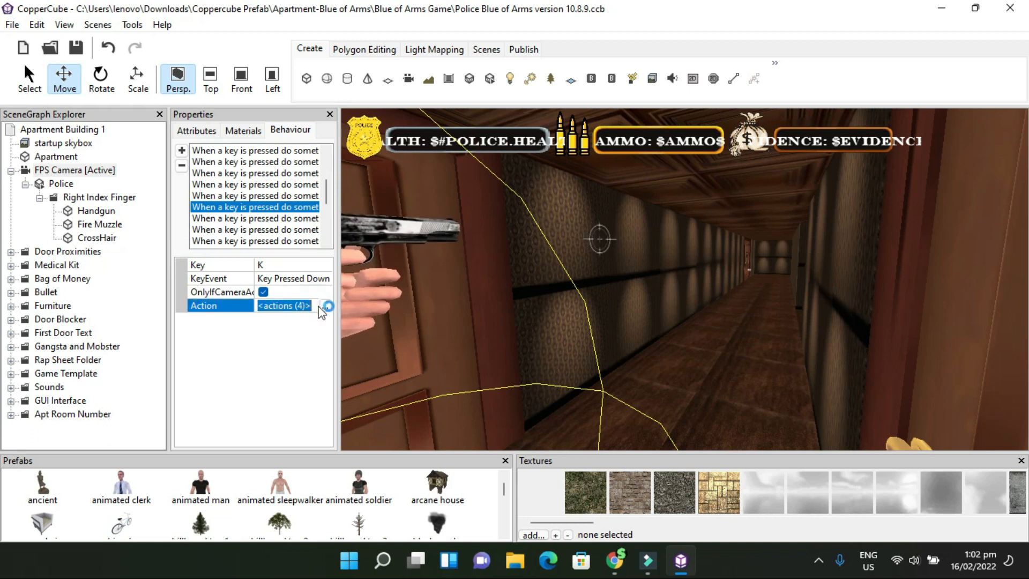
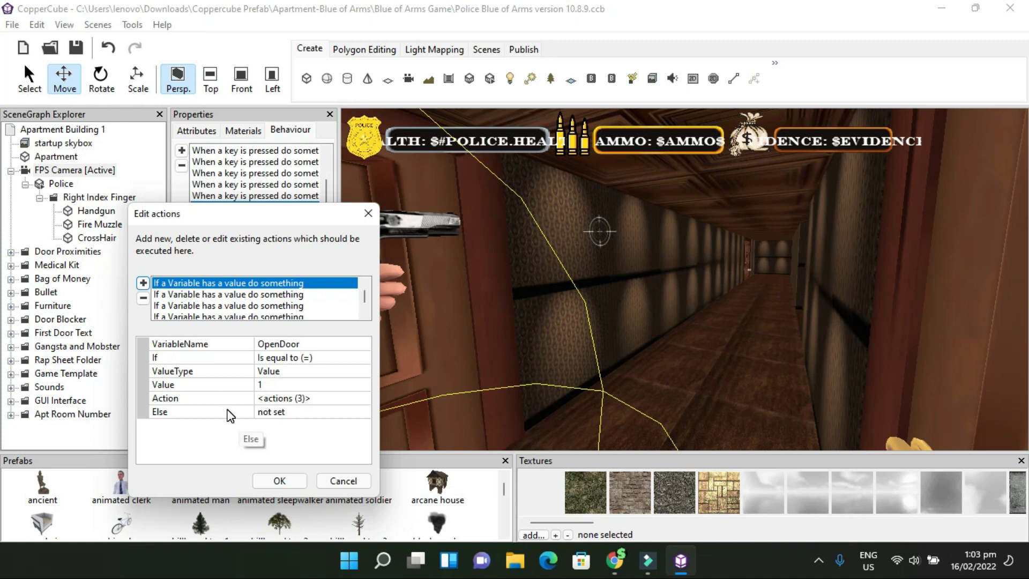
Review the animation, sound and scene node deletion actions run when OpenDoor equals 1, and close the action lists without changes
{"action": "left_click", "coordinate": [337, 398]}
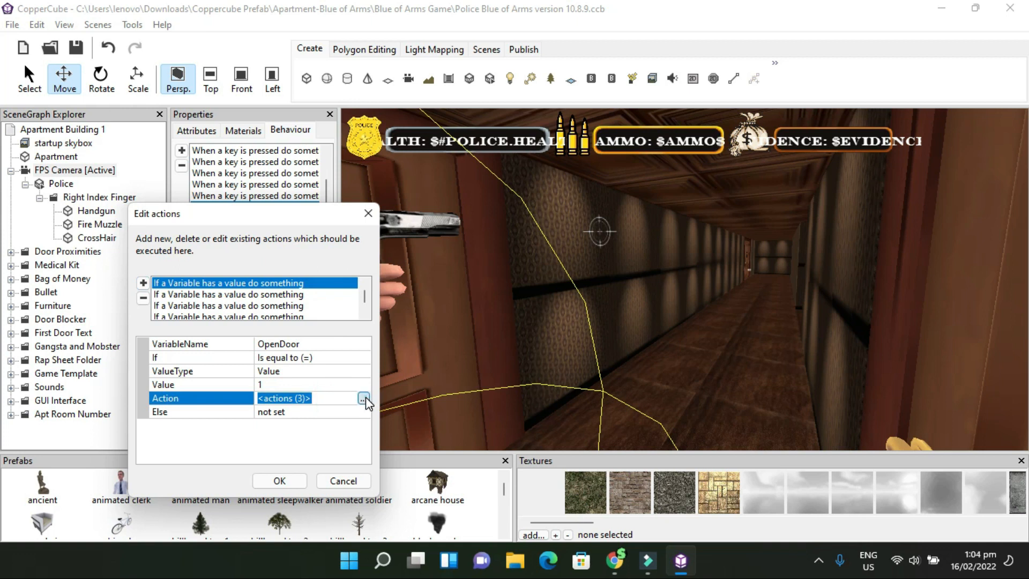
{"action": "left_click", "coordinate": [363, 399]}
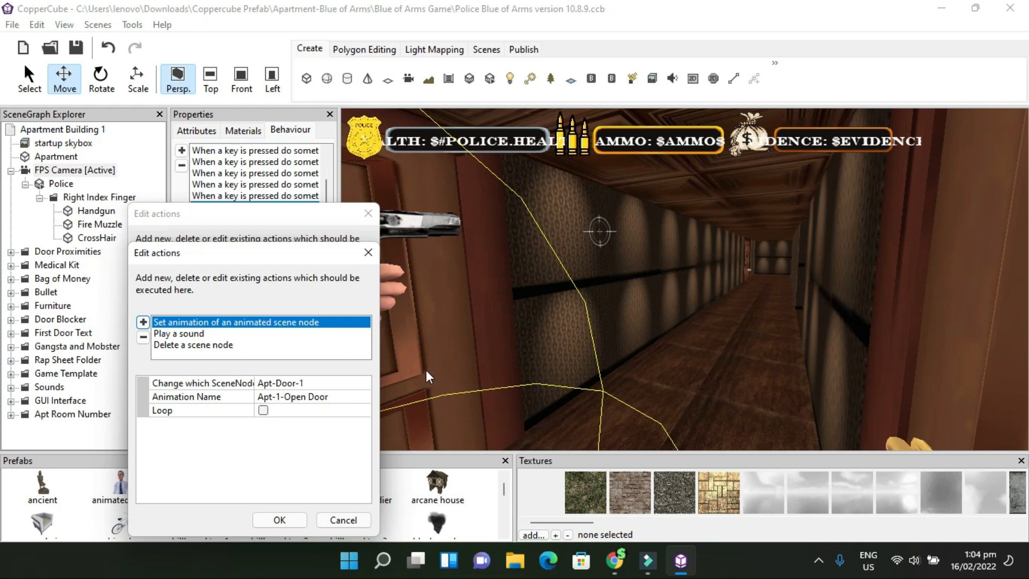
{"action": "left_click", "coordinate": [187, 336]}
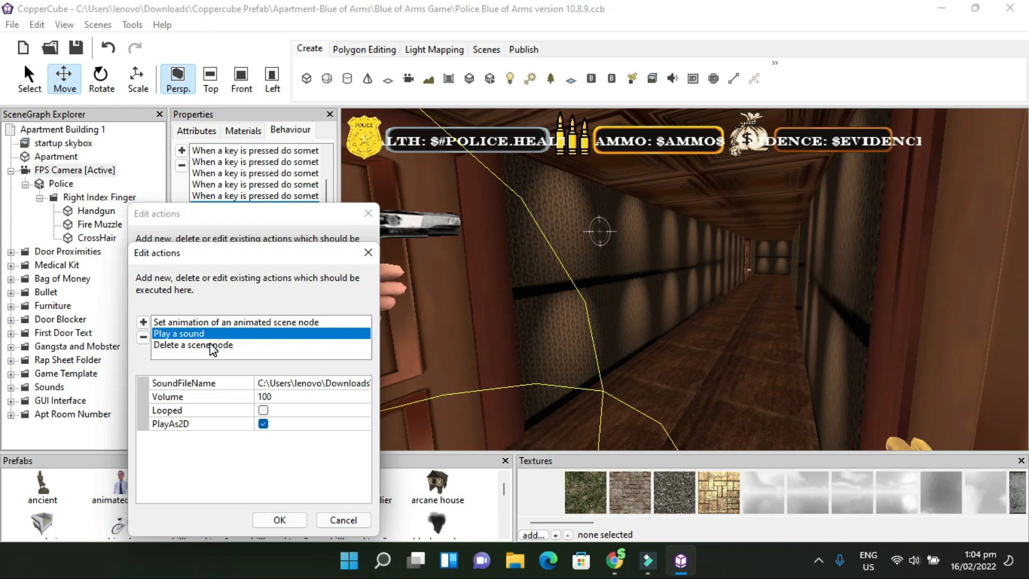
{"action": "left_click", "coordinate": [208, 348]}
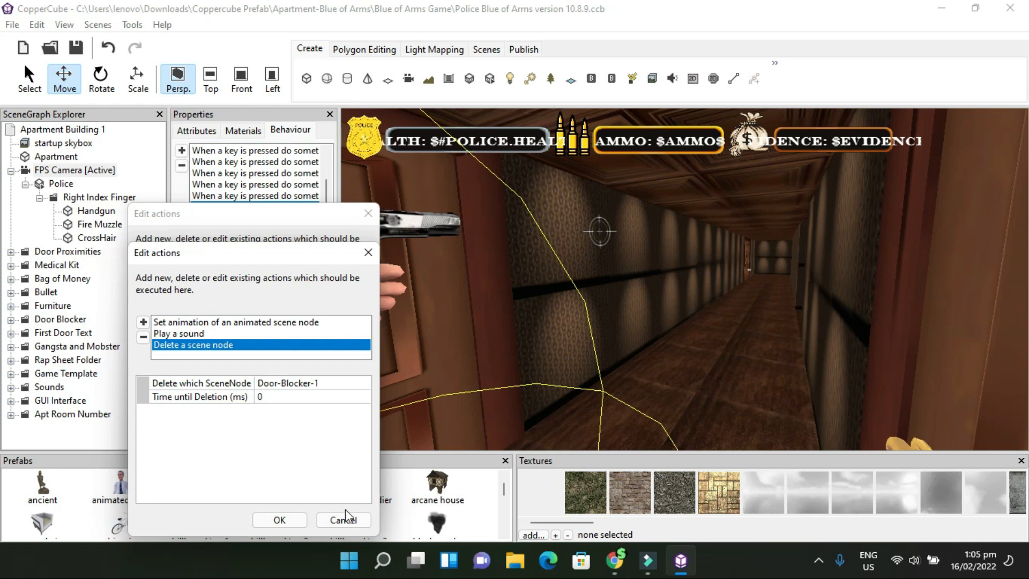
{"action": "left_click", "coordinate": [338, 521]}
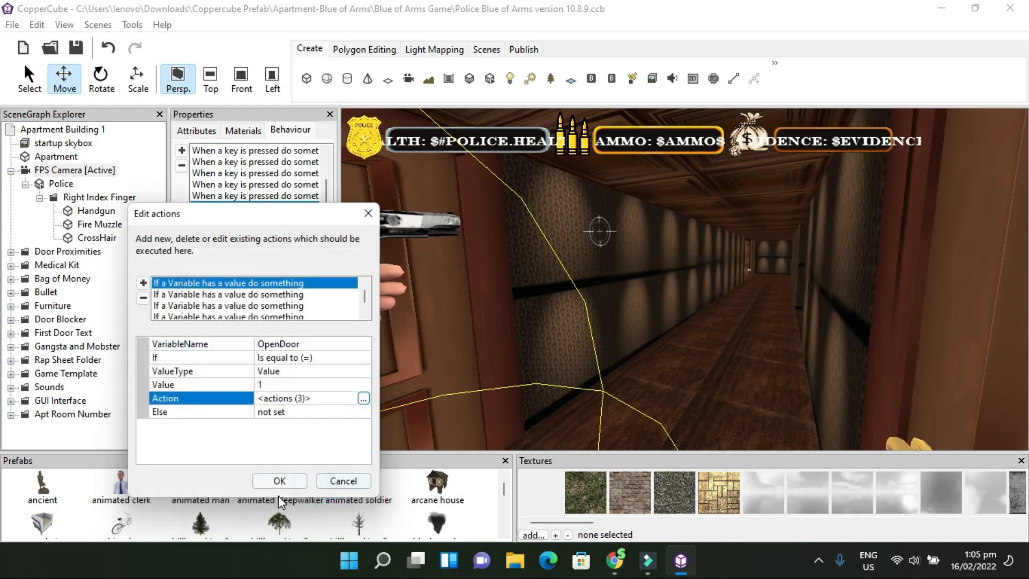
{"action": "left_click", "coordinate": [349, 481]}
Select the Door-Blocker-1 node in front of apartment door 1 at the end of the hallway
{"action": "mouse_move", "coordinate": [647, 369]}
{"action": "right_mouse_down"}
{"action": "mouse_move", "coordinate": [680, 352]}
{"action": "mouse_move", "coordinate": [697, 368]}
{"action": "mouse_move", "coordinate": [646, 364]}
{"action": "right_mouse_up"}
{"action": "scroll", "coordinate": [675, 359], "scroll_direction": "up", "scroll_amount": 1}
{"action": "scroll", "coordinate": [677, 361], "scroll_direction": "up", "scroll_amount": 1}
{"action": "scroll", "coordinate": [687, 351], "scroll_direction": "up", "scroll_amount": 2}
{"action": "scroll", "coordinate": [691, 354], "scroll_direction": "up", "scroll_amount": 2}
{"action": "scroll", "coordinate": [686, 365], "scroll_direction": "up", "scroll_amount": 1}
{"action": "scroll", "coordinate": [678, 367], "scroll_direction": "up", "scroll_amount": 3}
{"action": "scroll", "coordinate": [647, 363], "scroll_direction": "up", "scroll_amount": 2}
{"action": "scroll", "coordinate": [648, 364], "scroll_direction": "up", "scroll_amount": 4}
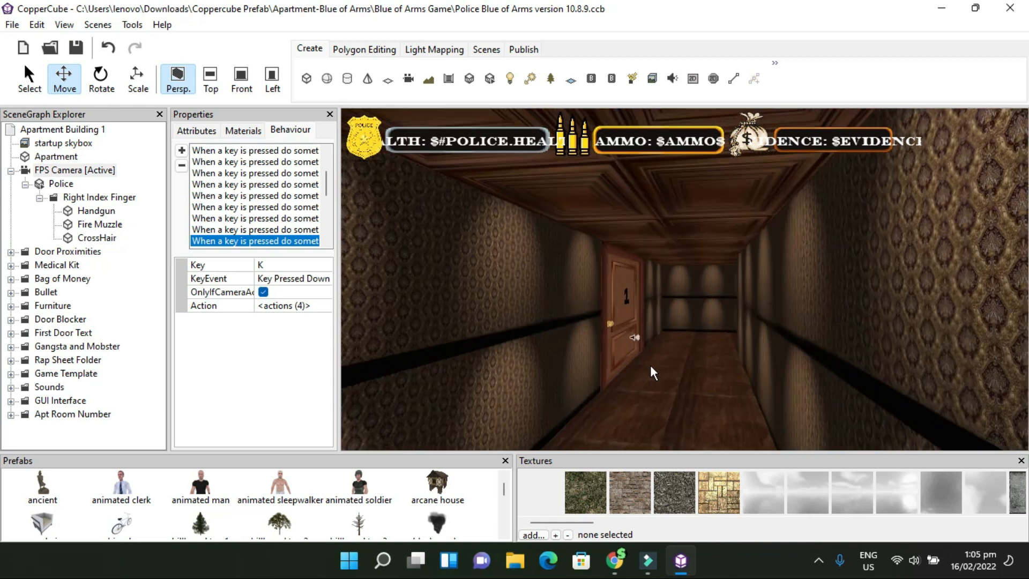
{"action": "scroll", "coordinate": [654, 366], "scroll_direction": "up", "scroll_amount": 3}
{"action": "right_click_drag", "start_coordinate": [688, 356], "coordinate": [659, 384]}
{"action": "scroll", "coordinate": [690, 365], "scroll_direction": "up", "scroll_amount": 1}
{"action": "scroll", "coordinate": [654, 368], "scroll_direction": "up", "scroll_amount": 1}
{"action": "mouse_move", "coordinate": [571, 402]}
{"action": "right_mouse_down"}
{"action": "mouse_move", "coordinate": [550, 390]}
{"action": "mouse_move", "coordinate": [570, 391]}
{"action": "right_mouse_up"}
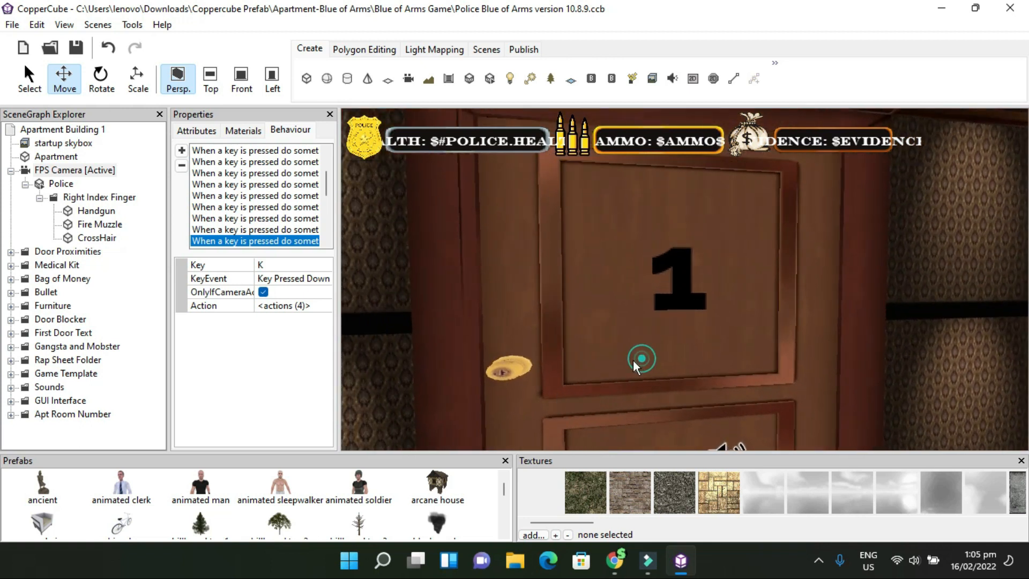
{"action": "right_click_drag", "start_coordinate": [634, 365], "coordinate": [629, 369]}
{"action": "right_click_drag", "start_coordinate": [715, 353], "coordinate": [726, 353]}
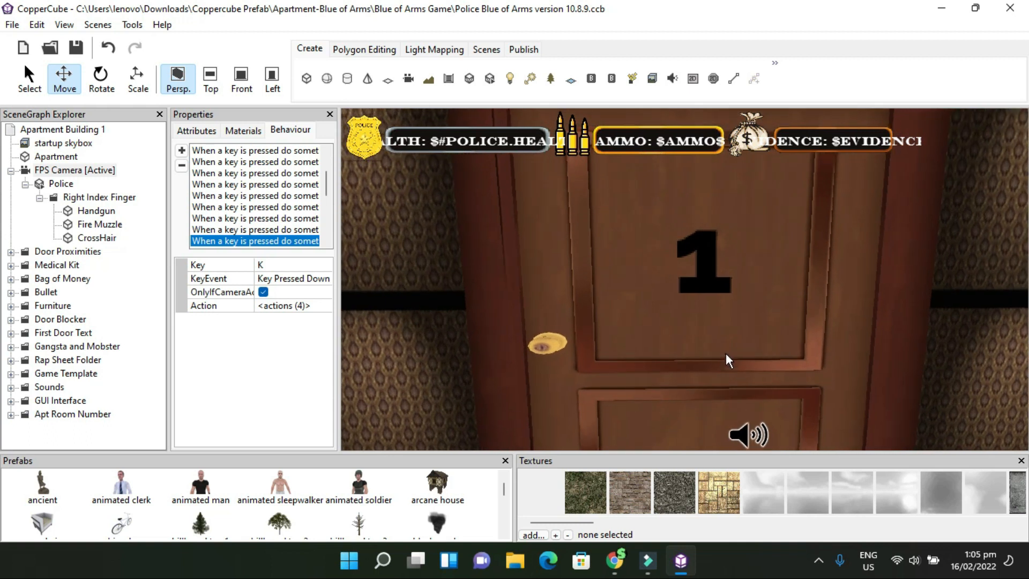
{"action": "scroll", "coordinate": [680, 308], "scroll_direction": "down", "scroll_amount": 2}
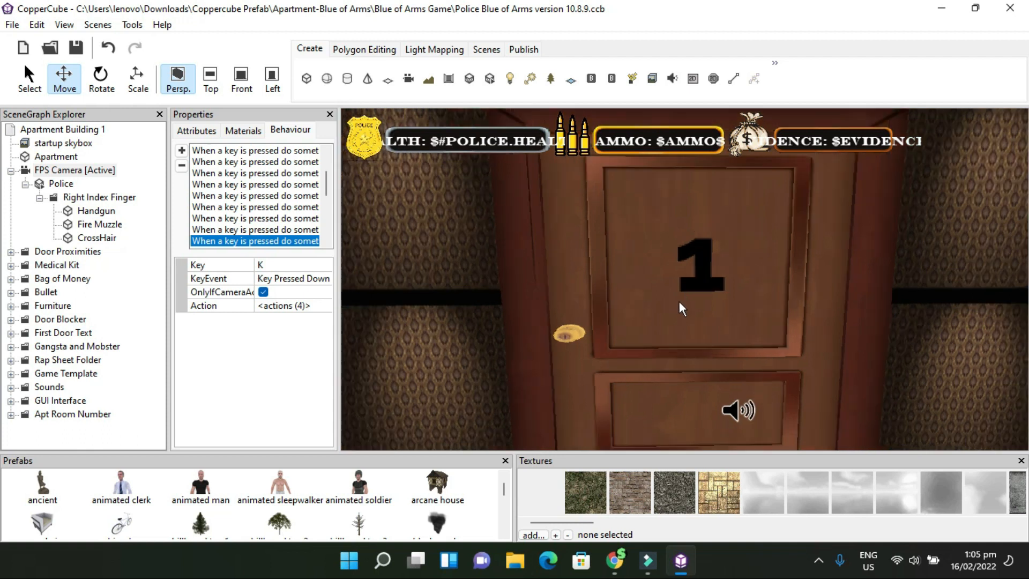
{"action": "left_click", "coordinate": [694, 278]}
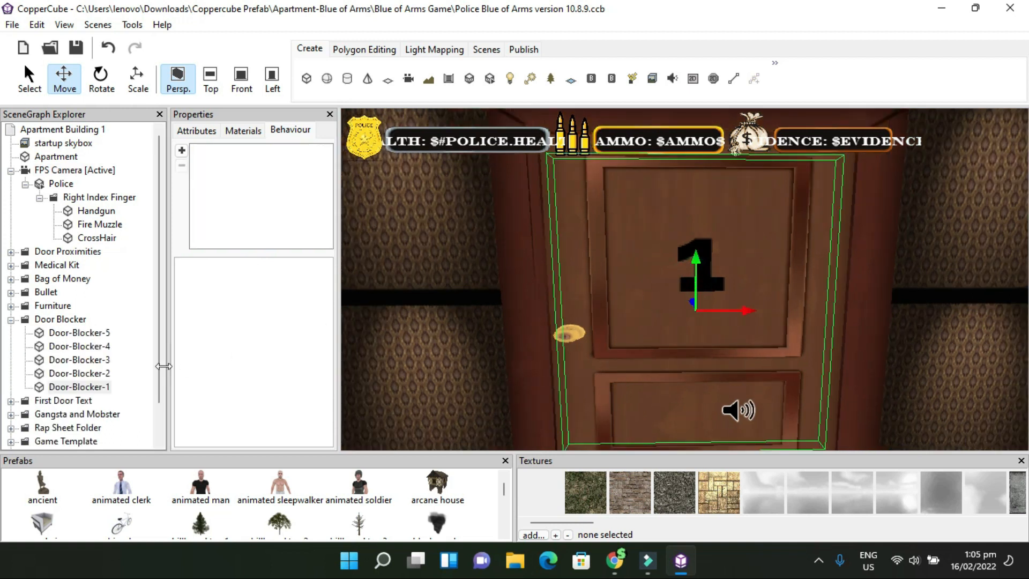
Check the attributes of Door-Blocker-1, collapse its folder, and select prox_door1 in the Door Proximities folder
{"action": "left_click", "coordinate": [211, 132]}
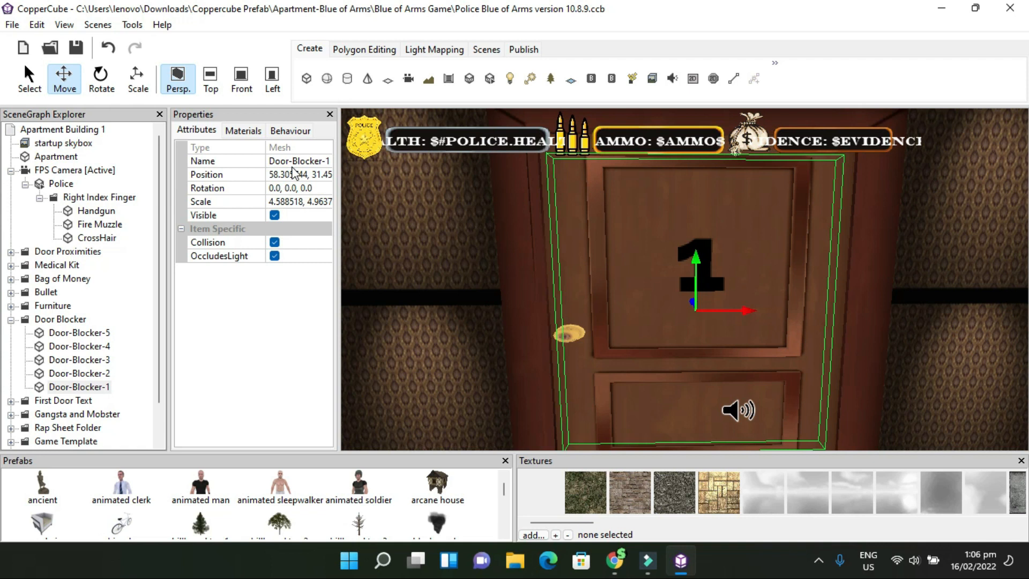
{"action": "left_click", "coordinate": [10, 320]}
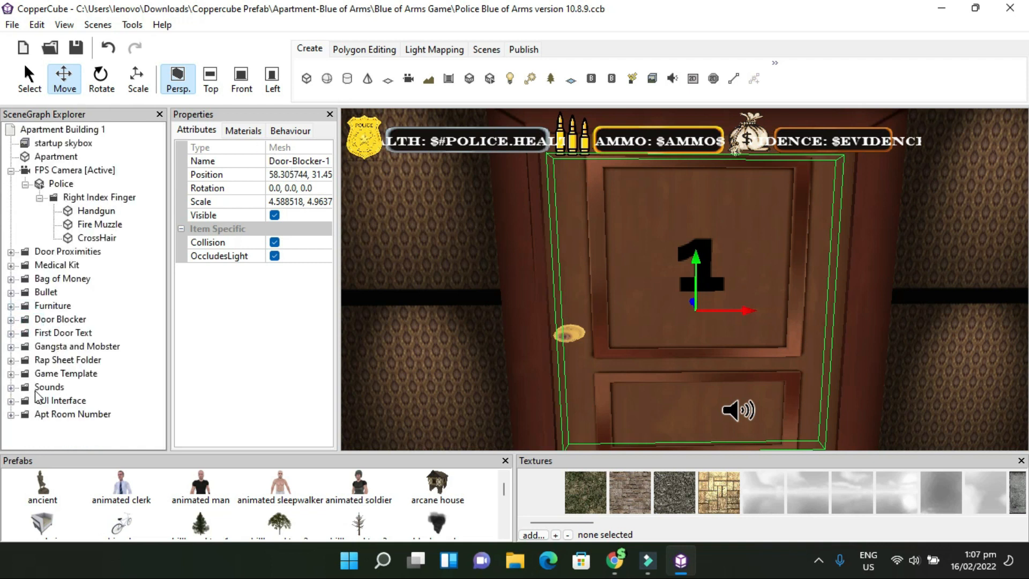
{"action": "left_click", "coordinate": [11, 252]}
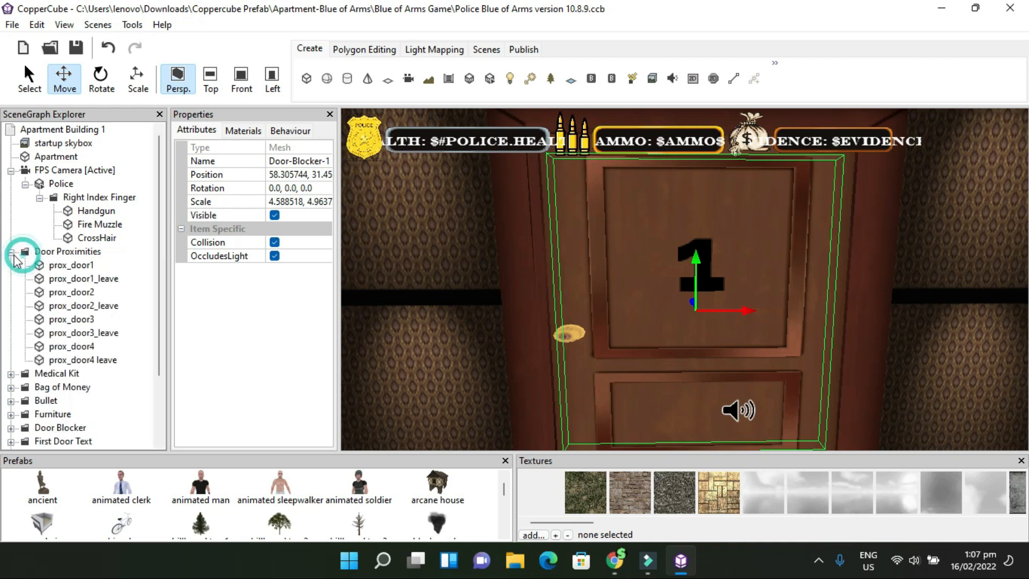
{"action": "left_click_drag", "start_coordinate": [448, 402], "coordinate": [393, 388]}
{"action": "left_click", "coordinate": [75, 268]}
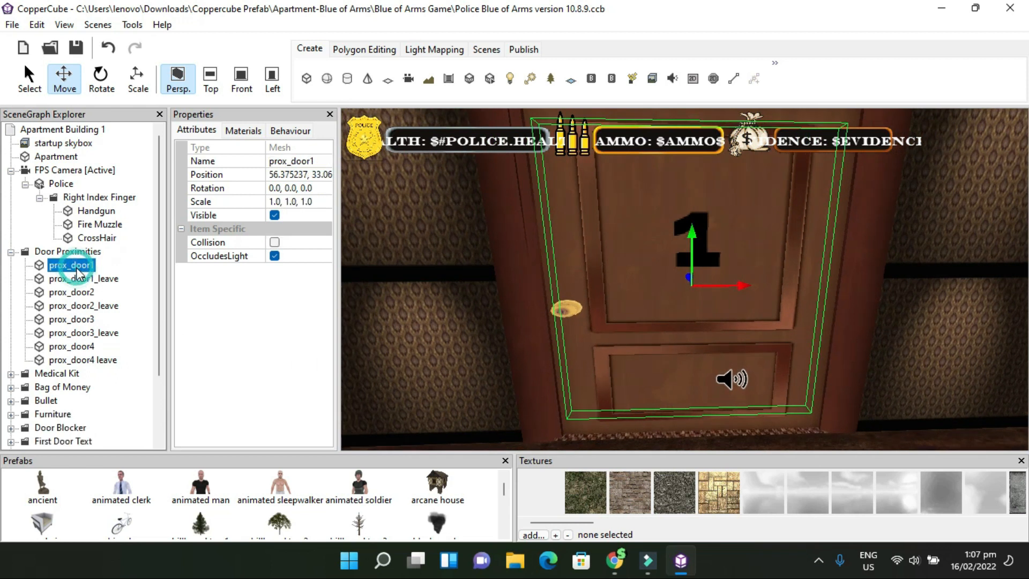
{"action": "scroll", "coordinate": [471, 311], "scroll_direction": "down", "scroll_amount": 3}
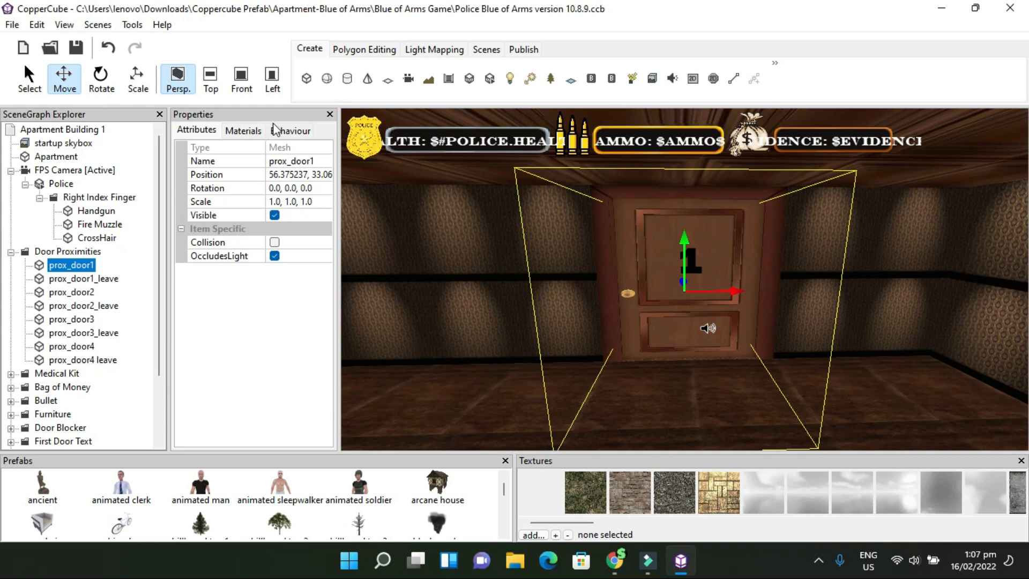
Review prox_door1's proximity behaviour and the variable action it runs, closing the action list without changes
{"action": "left_click", "coordinate": [284, 131]}
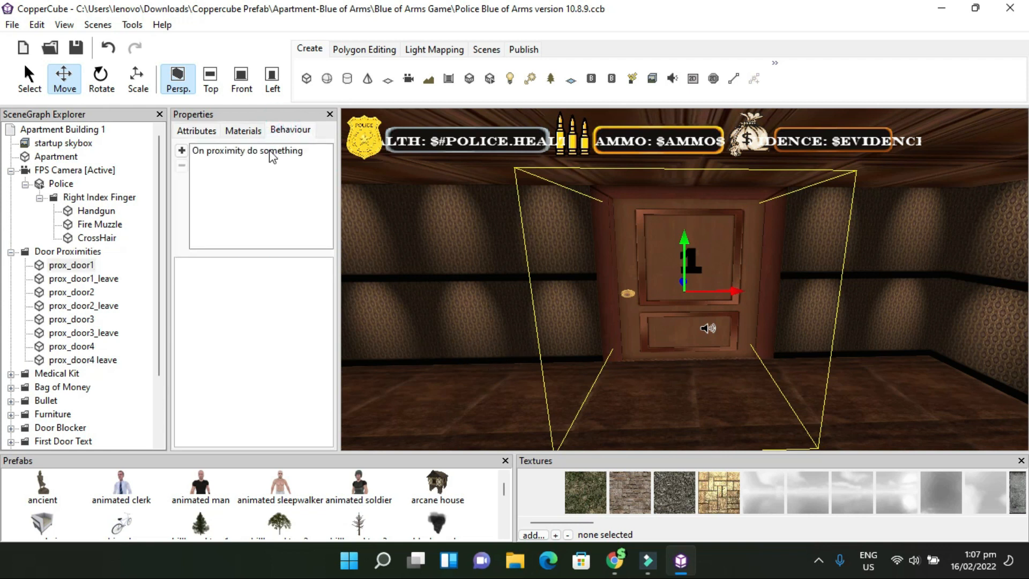
{"action": "left_click", "coordinate": [227, 153]}
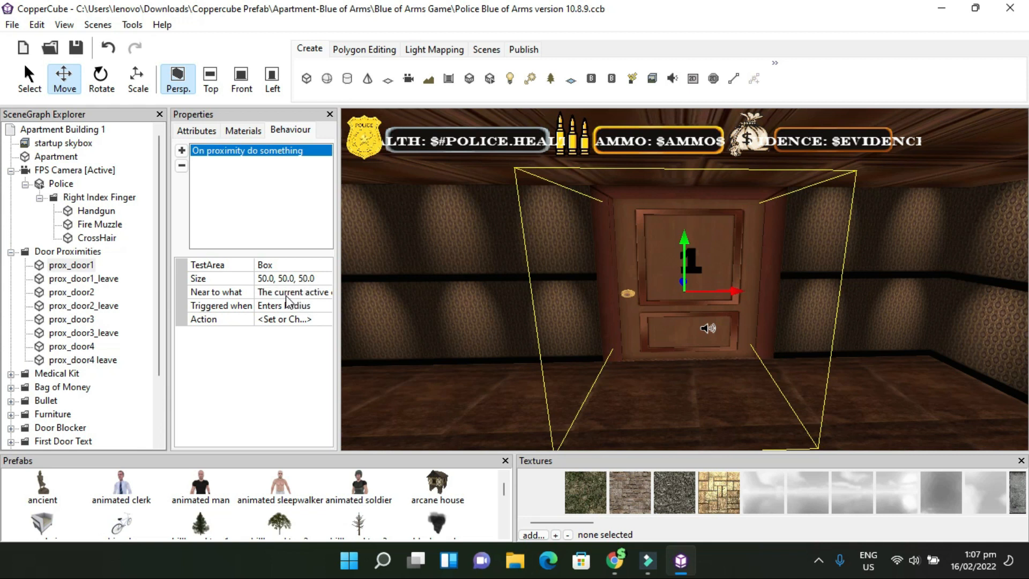
{"action": "left_click", "coordinate": [323, 319]}
{"action": "left_click", "coordinate": [326, 319]}
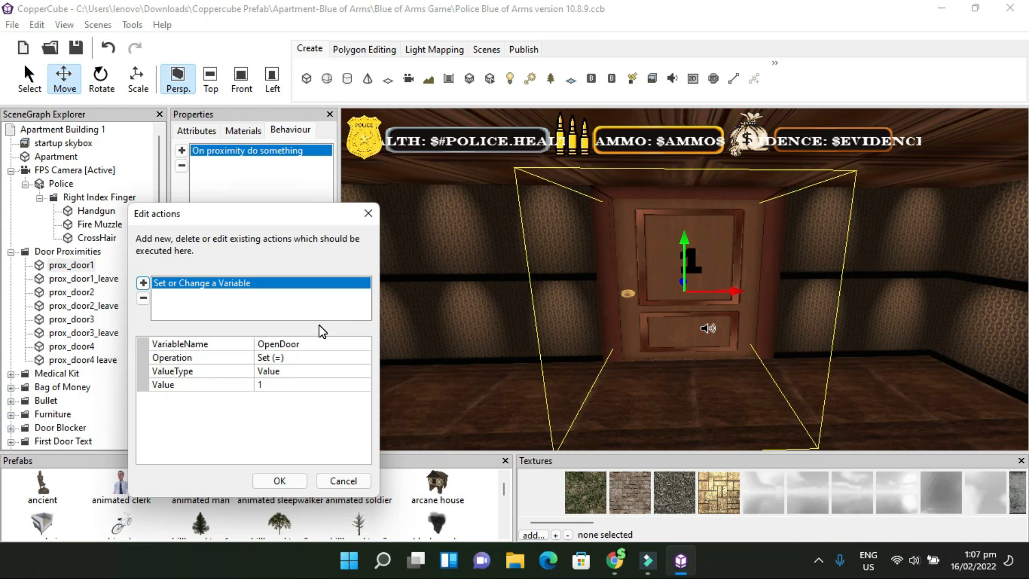
{"action": "left_click", "coordinate": [288, 480]}
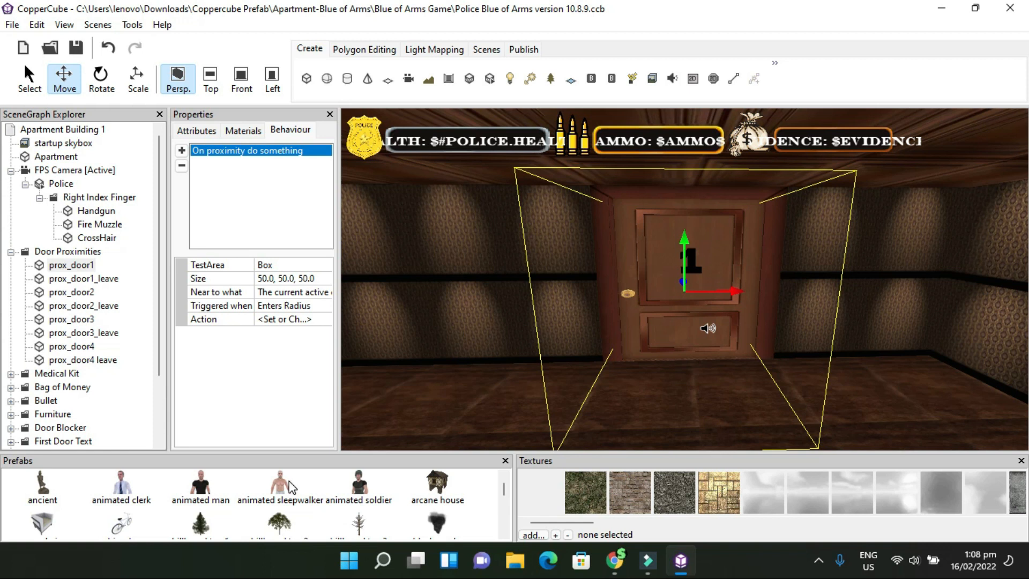
Review the proximity trigger and variable action of prox_door1_leave, closing the action list without changes
{"action": "left_click", "coordinate": [84, 279]}
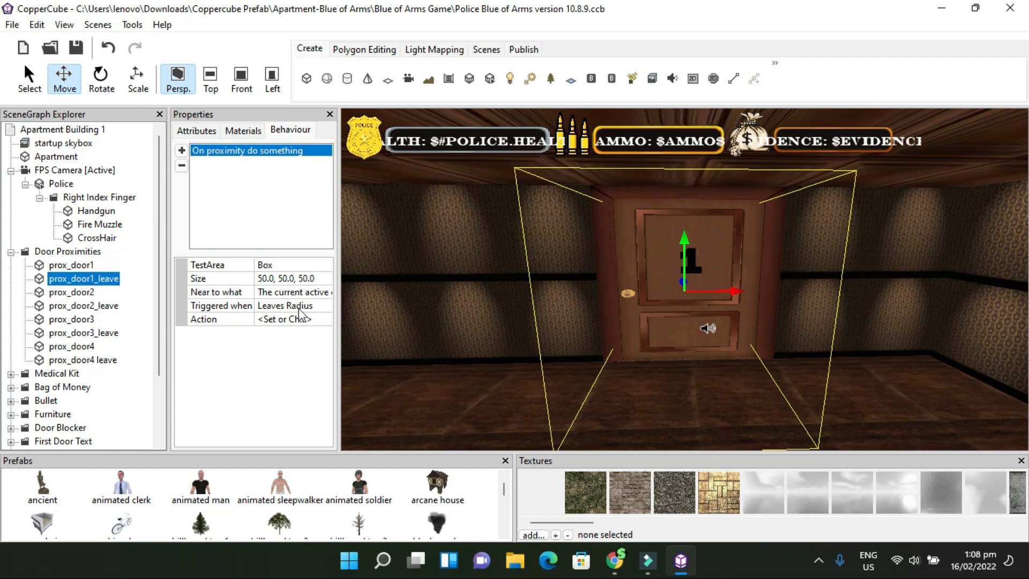
{"action": "left_click", "coordinate": [325, 321]}
{"action": "left_click", "coordinate": [325, 323]}
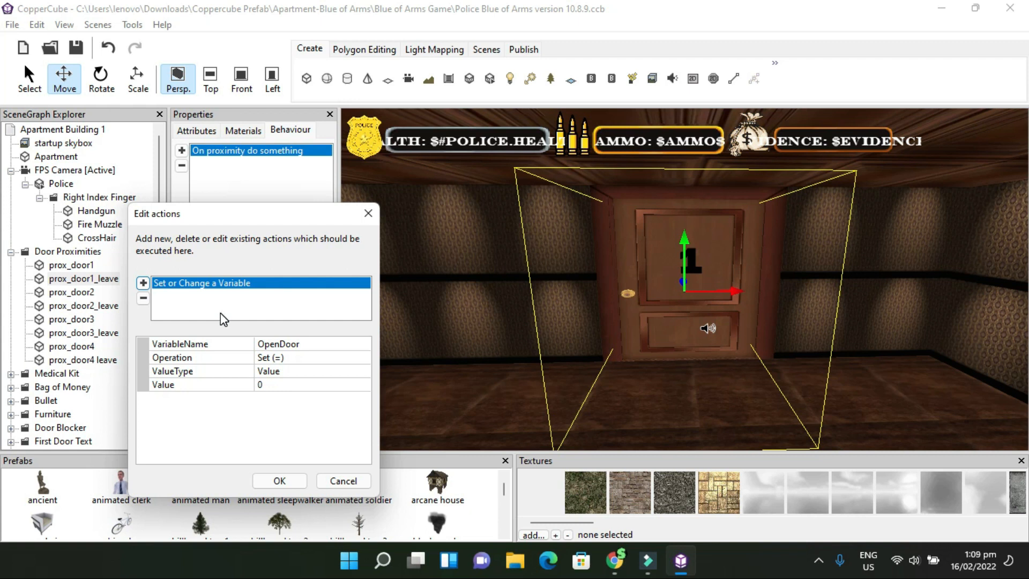
{"action": "left_click", "coordinate": [282, 481]}
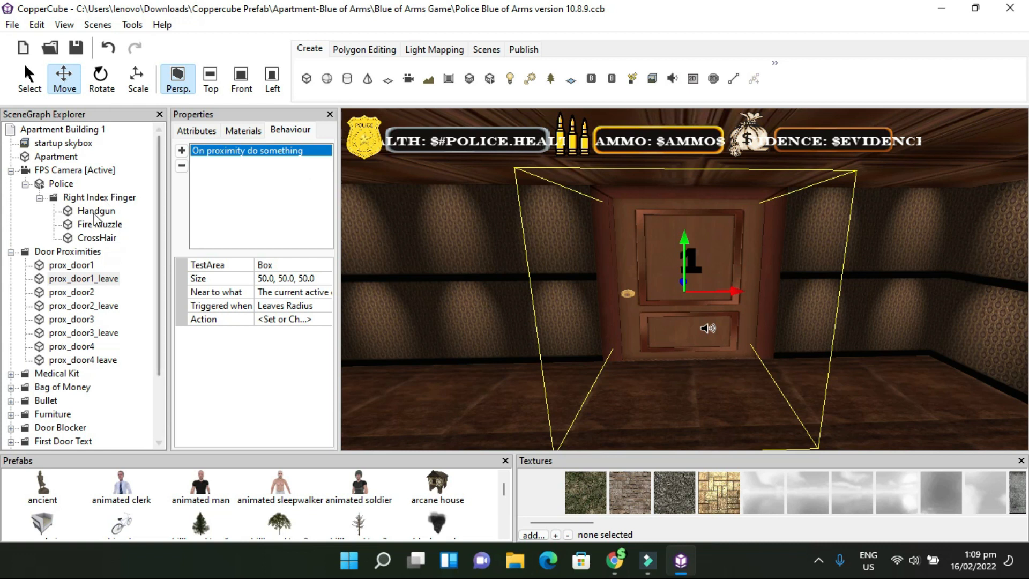
Find the FPS Camera's Key Pressed Down behaviour for K again and open its list of actions
{"action": "left_click", "coordinate": [60, 170]}
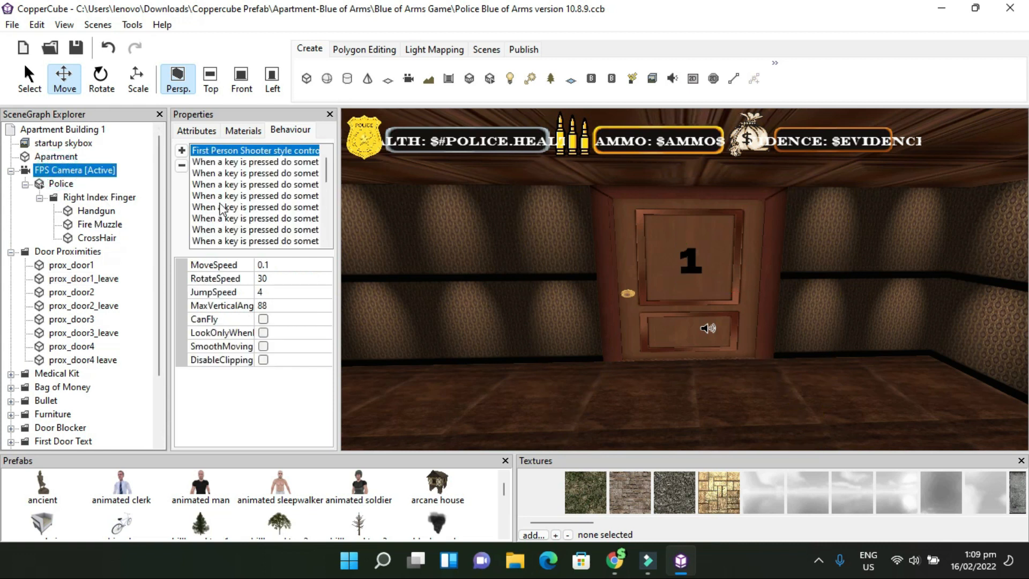
{"action": "left_click", "coordinate": [255, 218]}
{"action": "scroll", "coordinate": [258, 222], "scroll_direction": "down", "scroll_amount": 1}
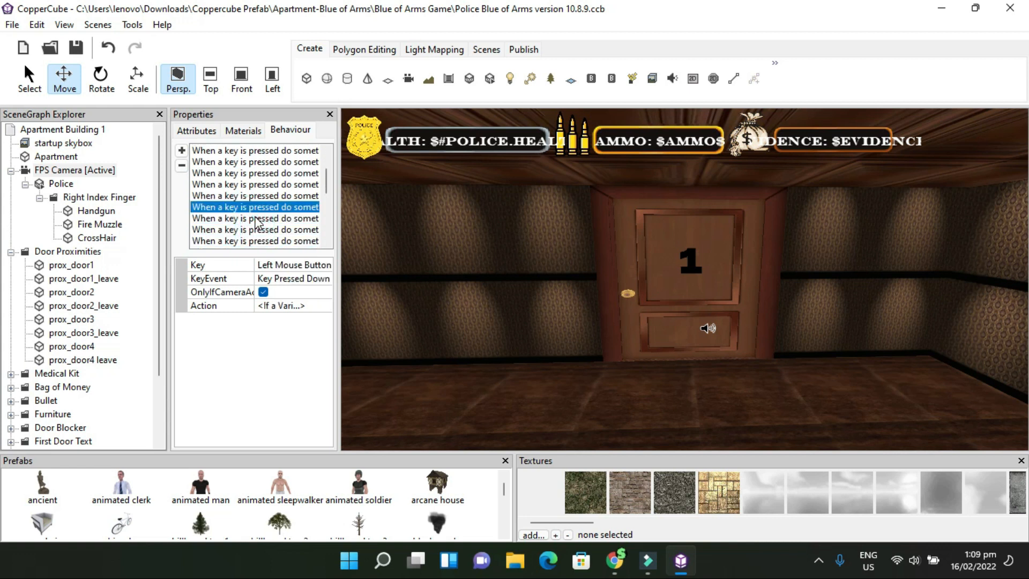
{"action": "scroll", "coordinate": [257, 223], "scroll_direction": "down", "scroll_amount": 2}
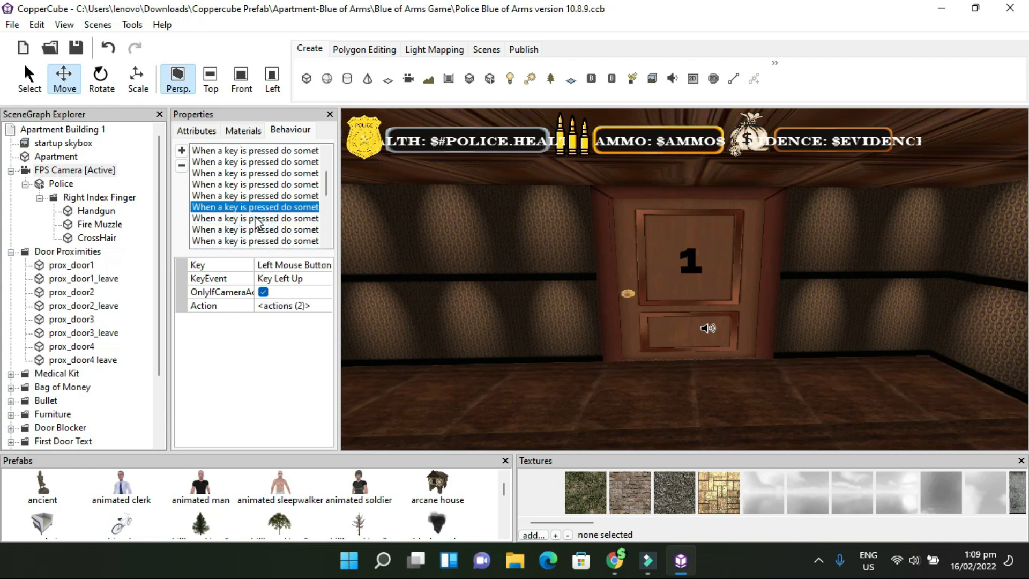
{"action": "left_click", "coordinate": [256, 209]}
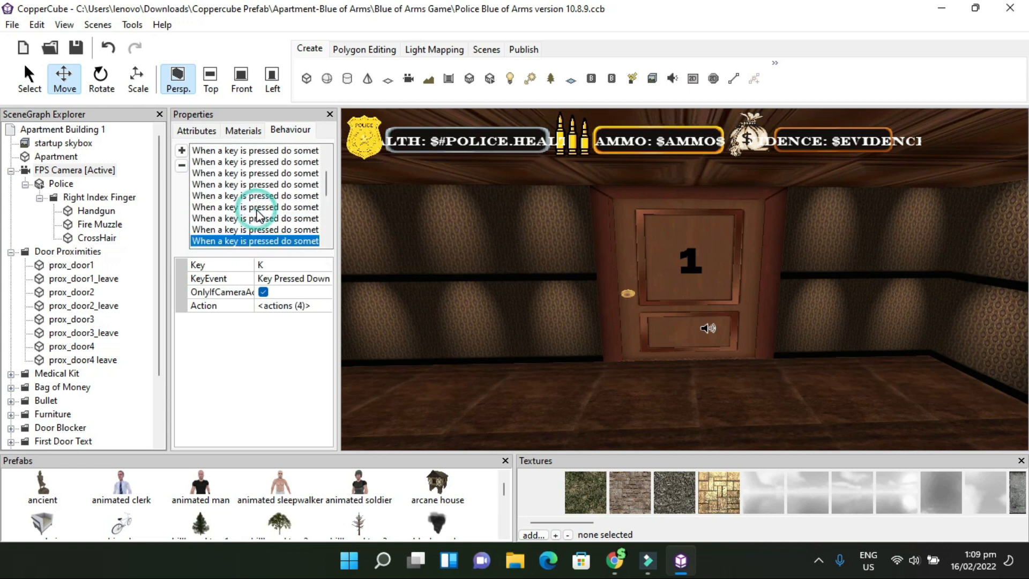
{"action": "left_click", "coordinate": [322, 305]}
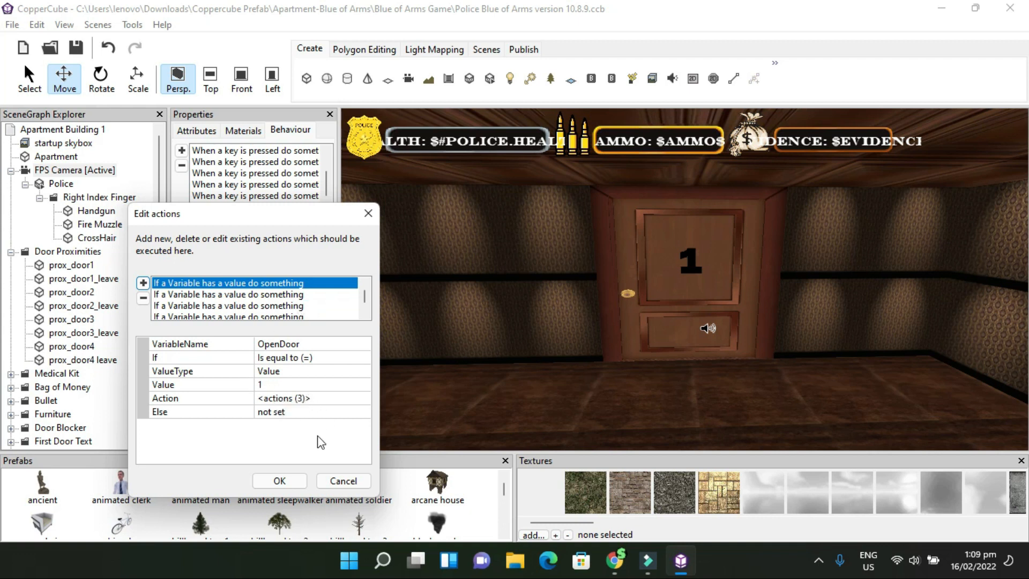
Check the nested actions that run when OpenDoor equals 1 and return to the list of variable conditions
{"action": "left_click", "coordinate": [343, 400]}
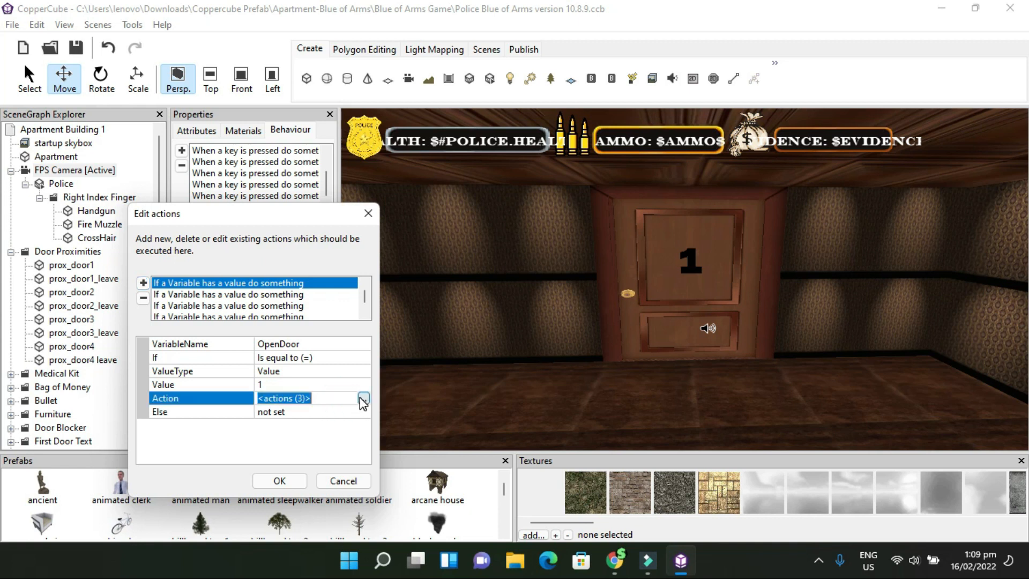
{"action": "left_click", "coordinate": [361, 398]}
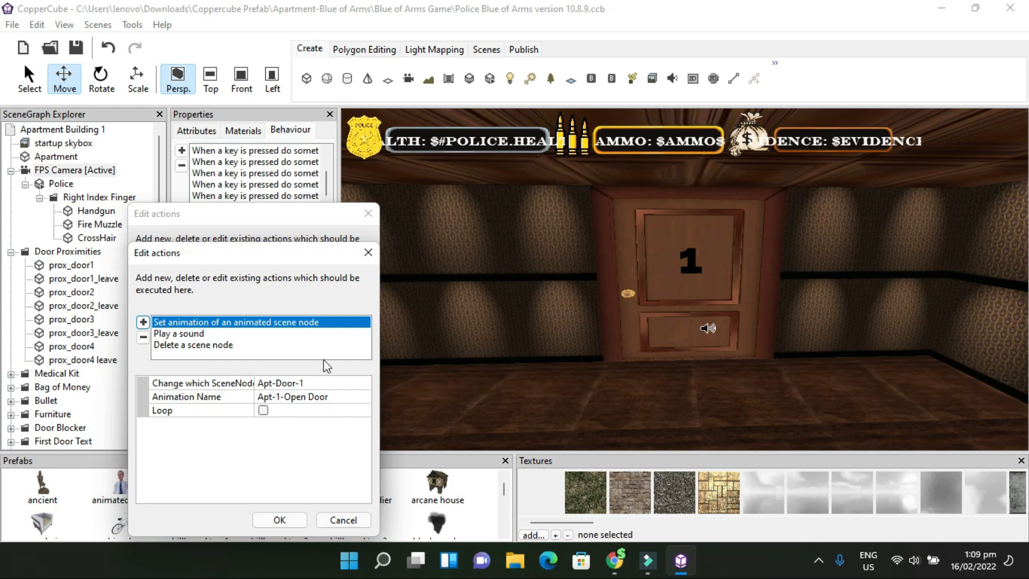
{"action": "left_click", "coordinate": [280, 520]}
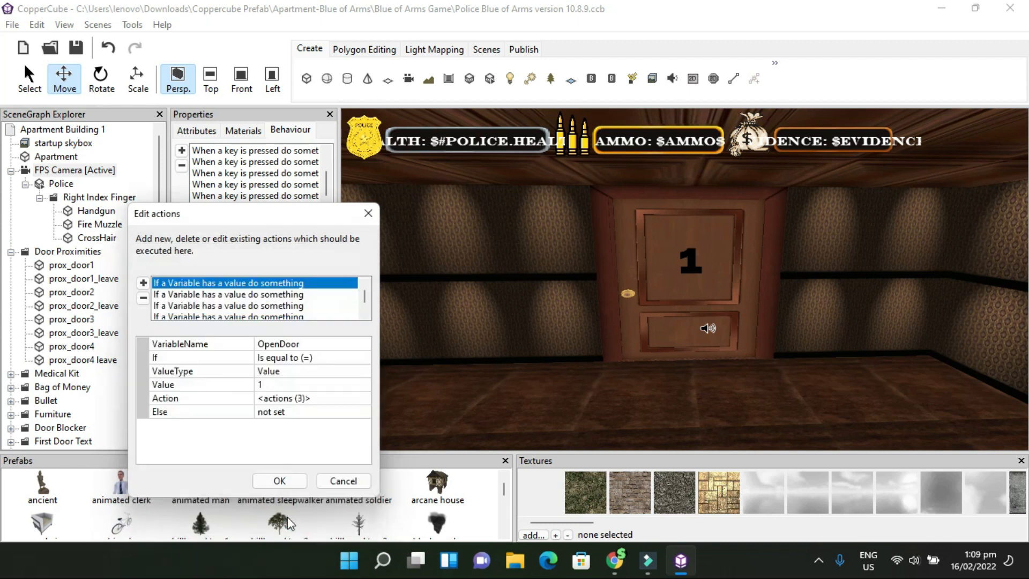
Check the nested actions of the second condition, where OpenDoor equals 2, and return to the condition list
{"action": "left_click", "coordinate": [250, 296]}
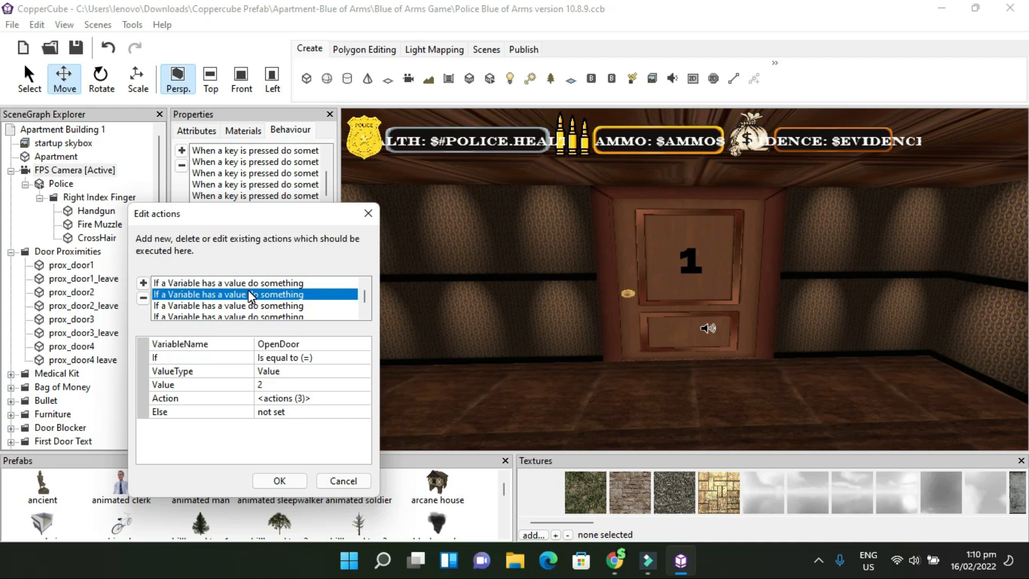
{"action": "left_click", "coordinate": [349, 398]}
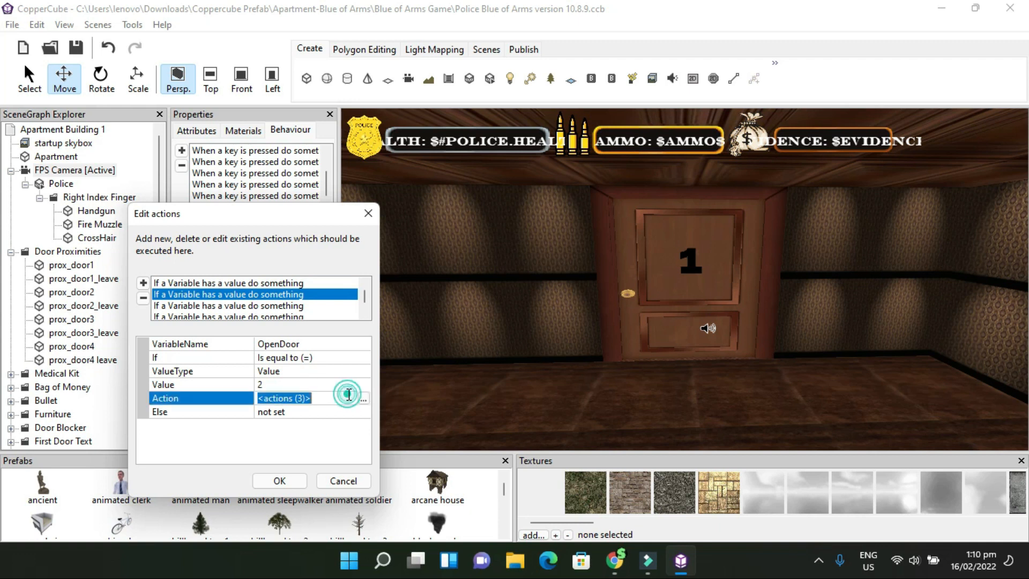
{"action": "left_click", "coordinate": [362, 398]}
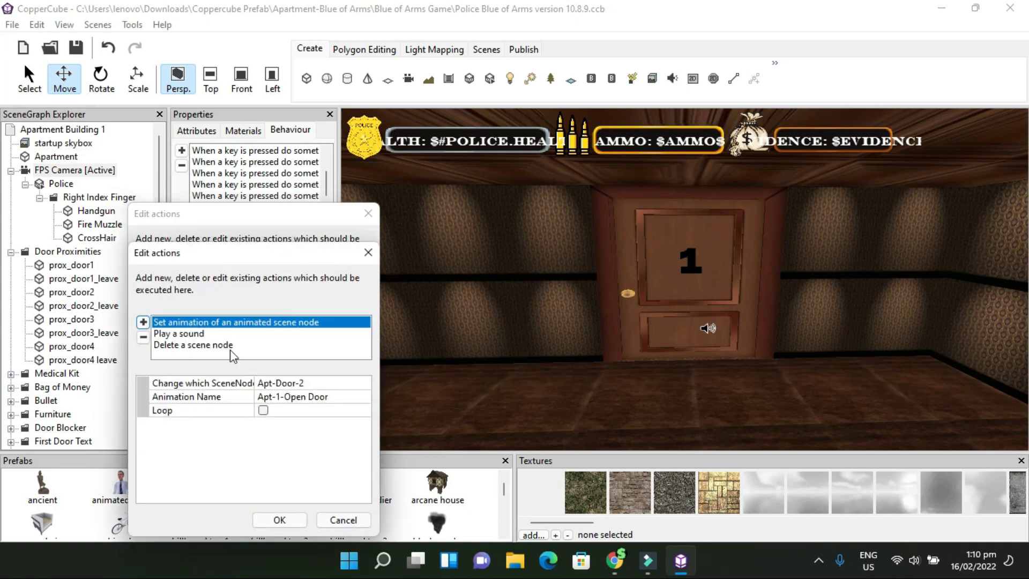
{"action": "left_click", "coordinate": [280, 519]}
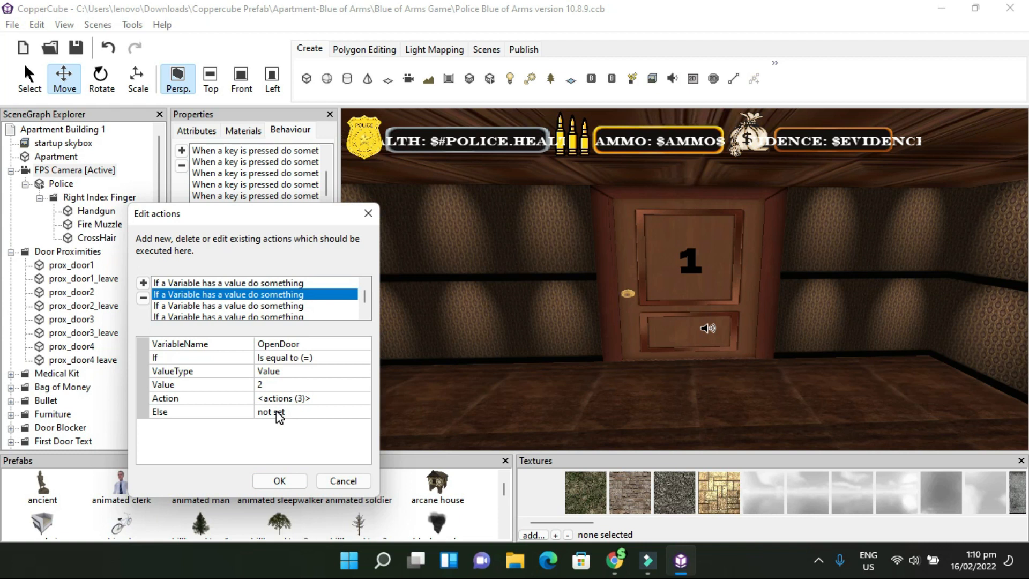
Check the nested actions of the third condition, where OpenDoor equals 3, and return to the condition list
{"action": "left_click", "coordinate": [220, 307]}
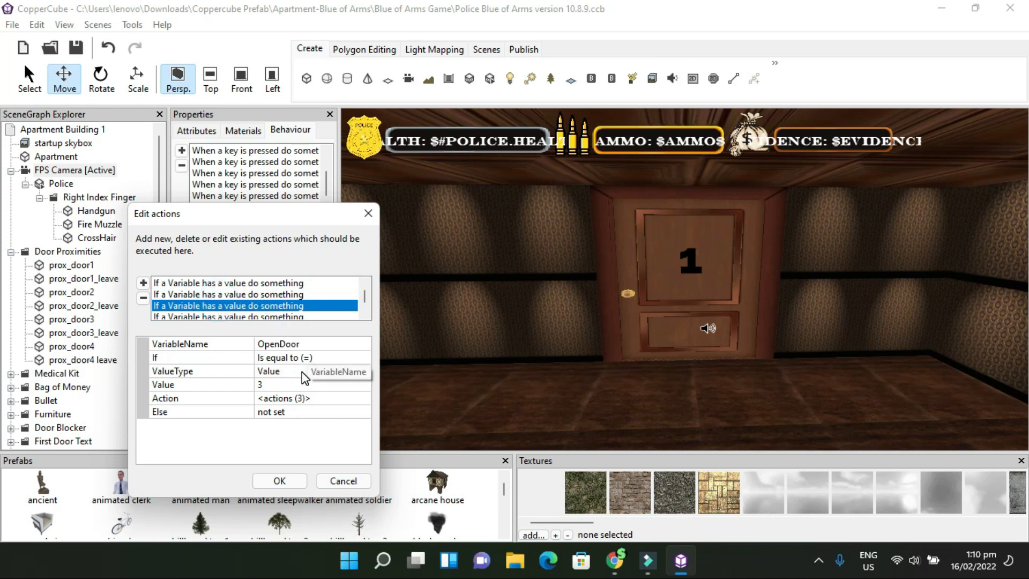
{"action": "left_click", "coordinate": [483, 376]}
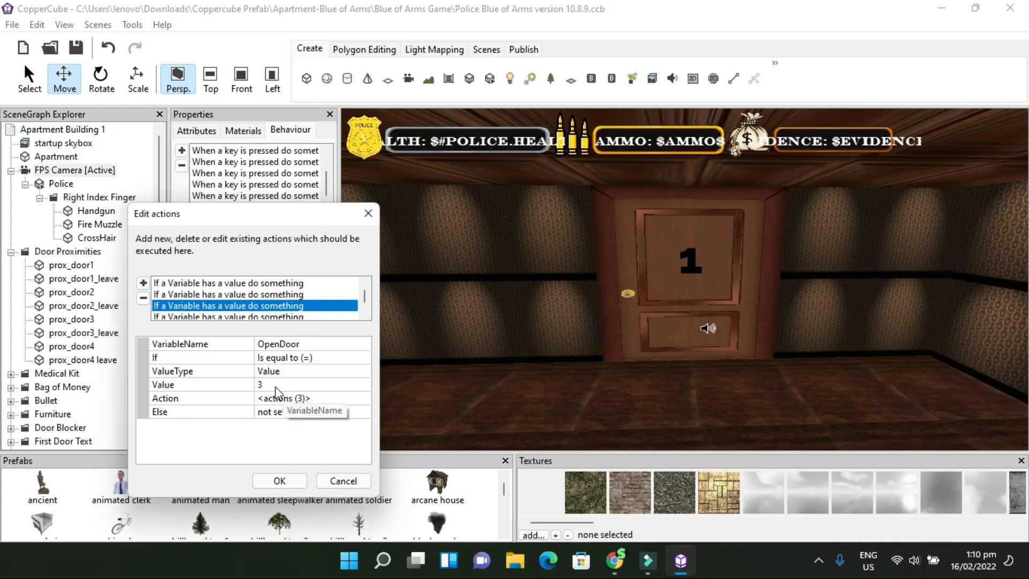
{"action": "left_click", "coordinate": [333, 401]}
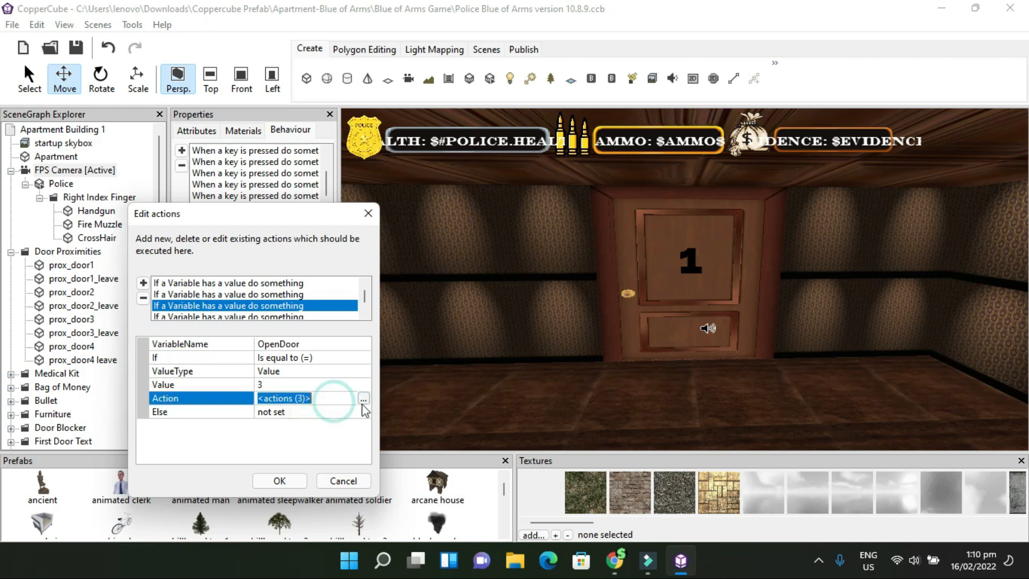
{"action": "left_click", "coordinate": [364, 400]}
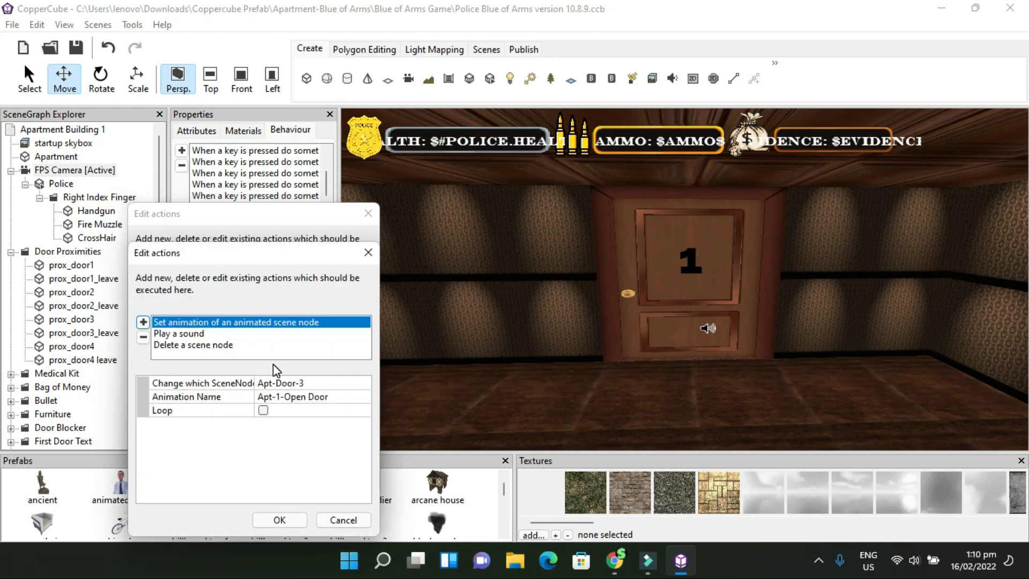
{"action": "left_click", "coordinate": [280, 520]}
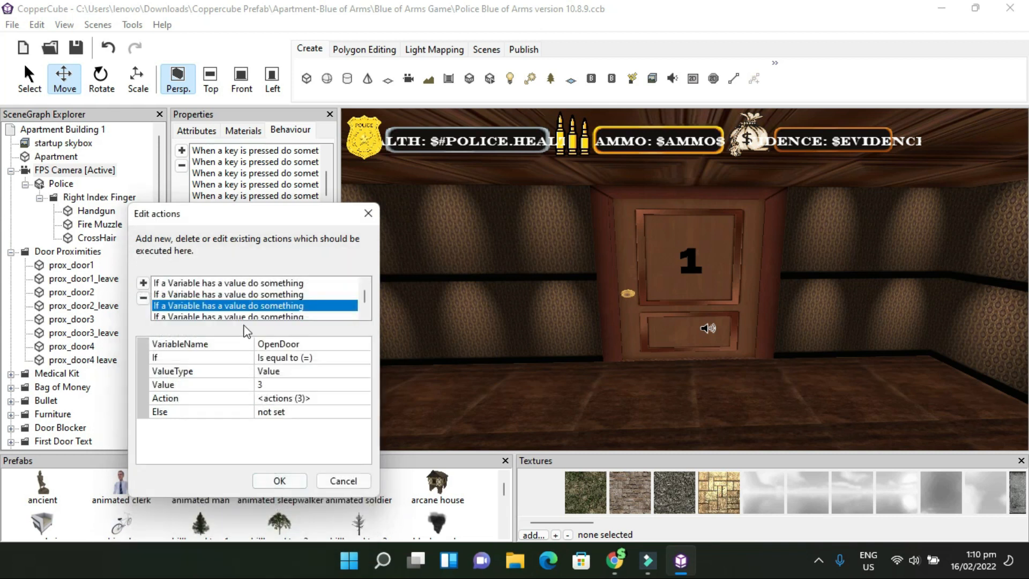
Review the actions for OpenDoor equal to 4, including the final Play a sound action, and close both action lists
{"action": "left_click", "coordinate": [245, 314]}
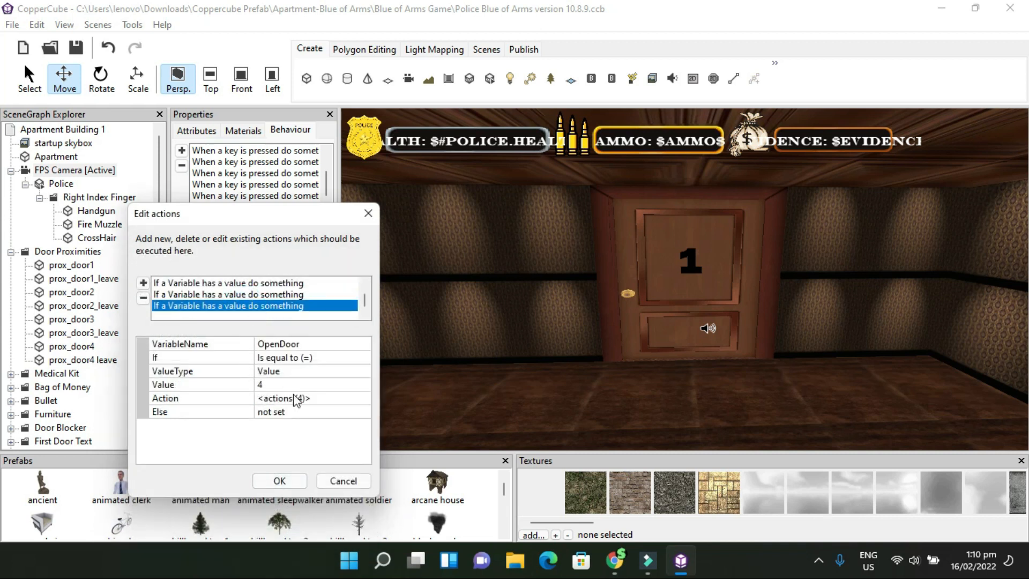
{"action": "left_click", "coordinate": [333, 400]}
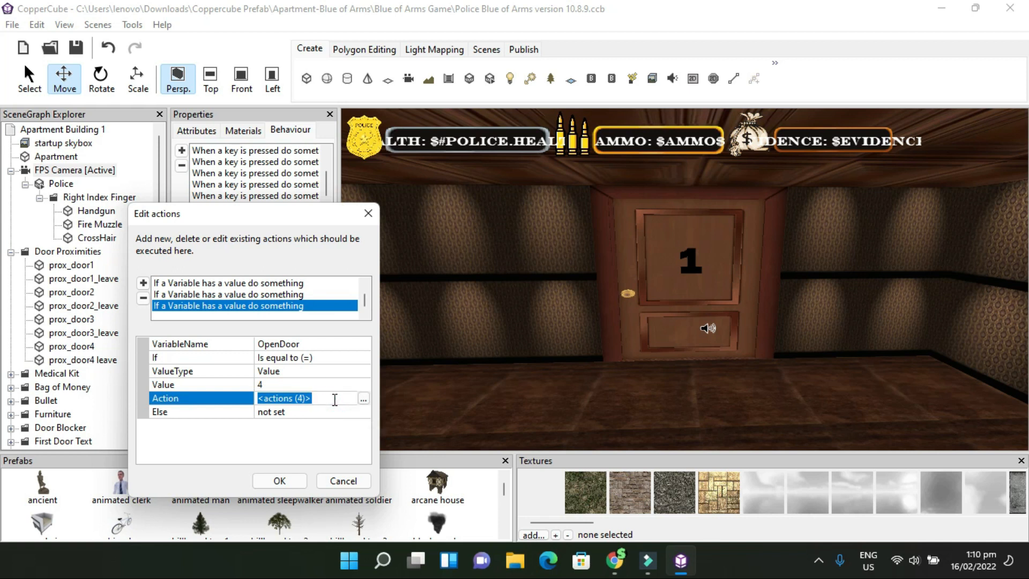
{"action": "left_click", "coordinate": [363, 398]}
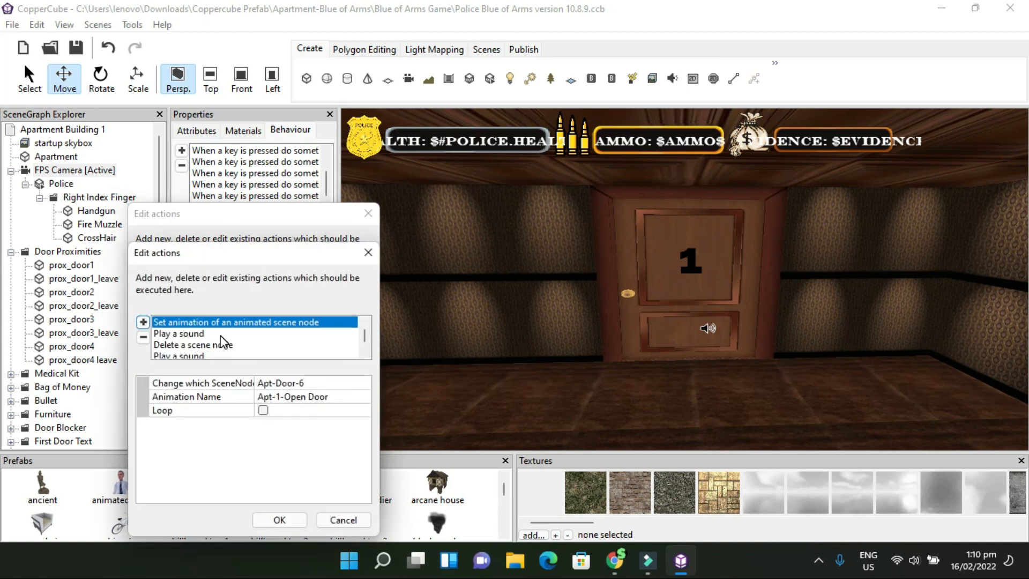
{"action": "scroll", "coordinate": [245, 341], "scroll_direction": "down", "scroll_amount": 1}
{"action": "scroll", "coordinate": [244, 342], "scroll_direction": "down", "scroll_amount": 1}
{"action": "left_click", "coordinate": [198, 344]}
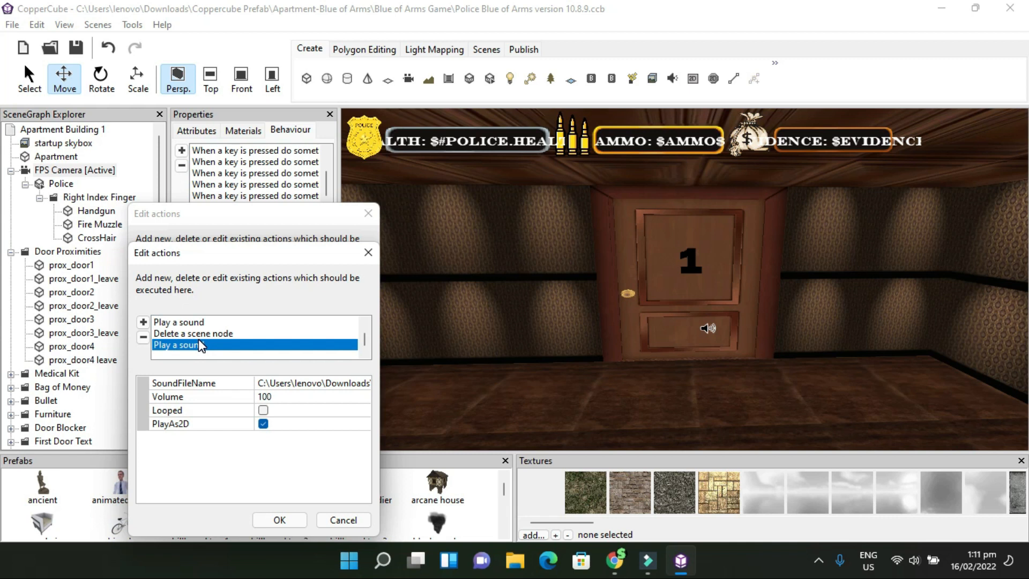
{"action": "left_click", "coordinate": [286, 524]}
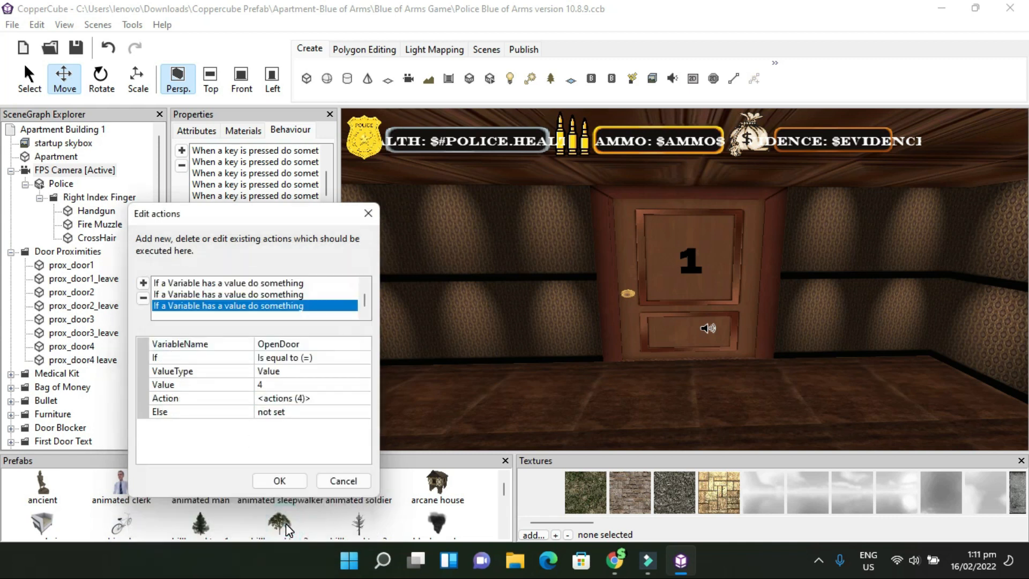
{"action": "left_click", "coordinate": [290, 481]}
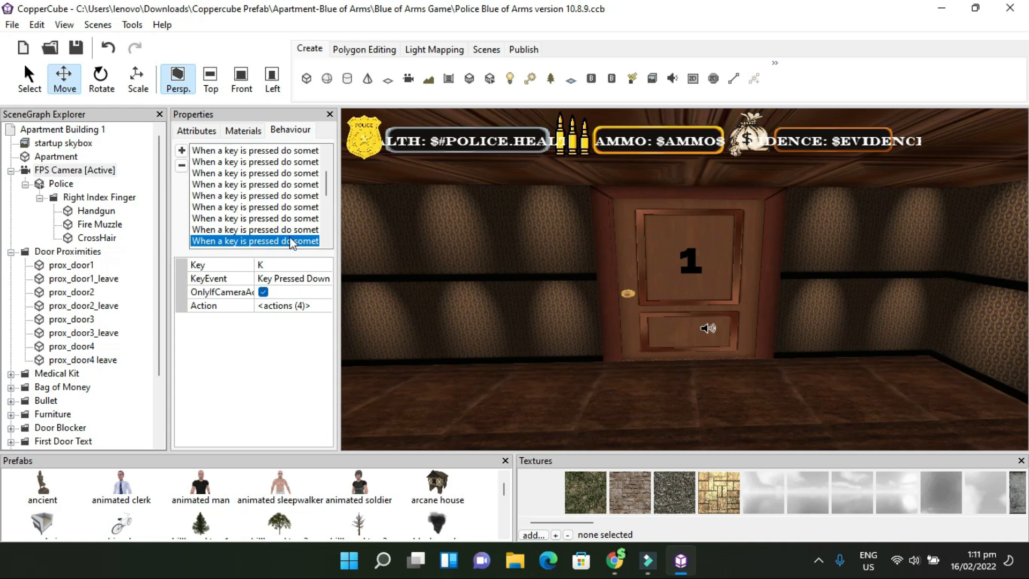
Check the action that runs when the K key is released, then close the action list
{"action": "left_click", "coordinate": [294, 208]}
{"action": "key", "text": "Down"}
{"action": "key", "text": "Down"}
{"action": "key", "text": "Down"}
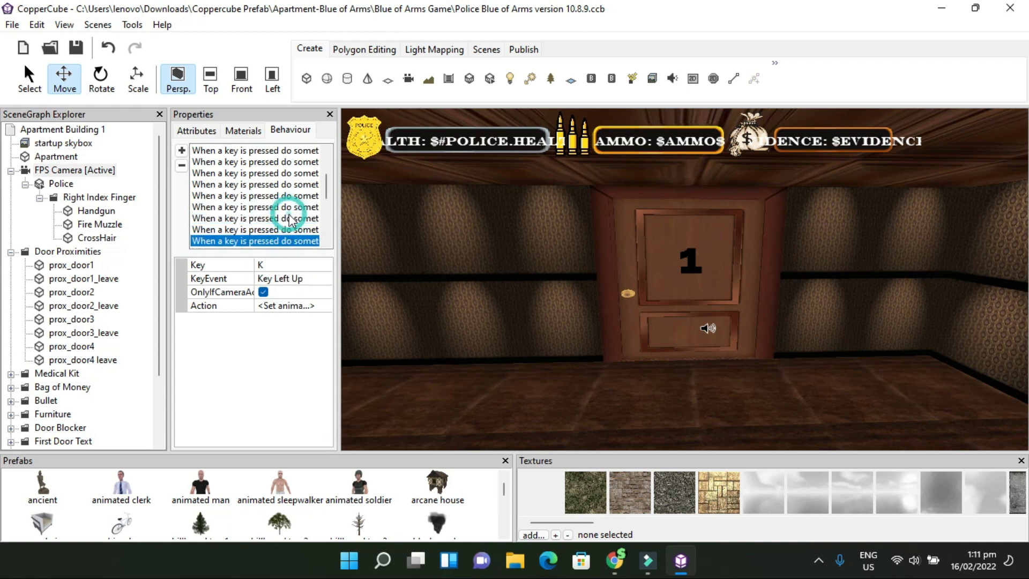
{"action": "left_click", "coordinate": [322, 307]}
{"action": "left_click", "coordinate": [323, 308]}
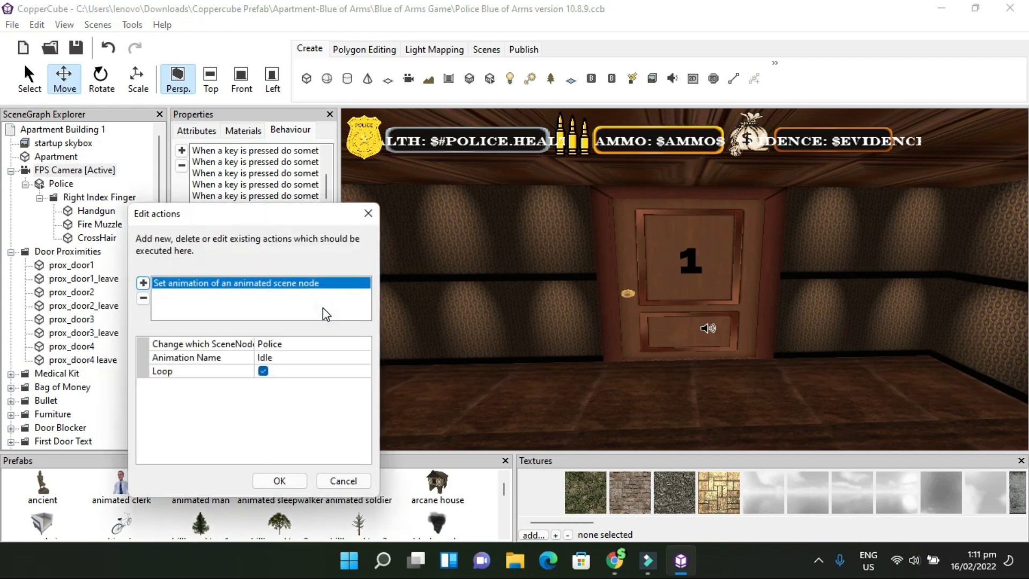
{"action": "left_click", "coordinate": [278, 481]}
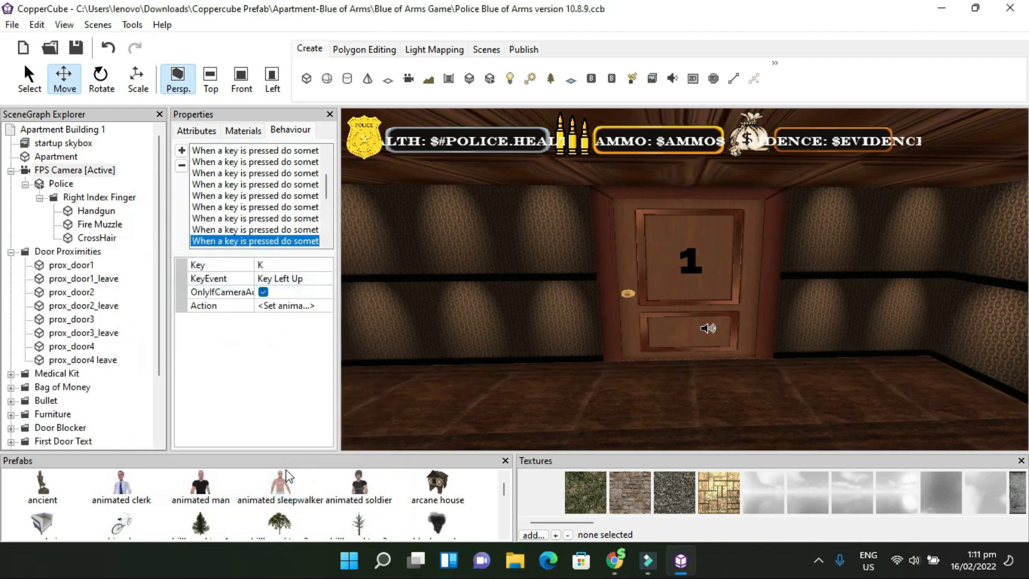
Review prox_door2's proximity behaviour and the nested action of its evidence condition, then close both action lists
{"action": "left_click", "coordinate": [97, 295]}
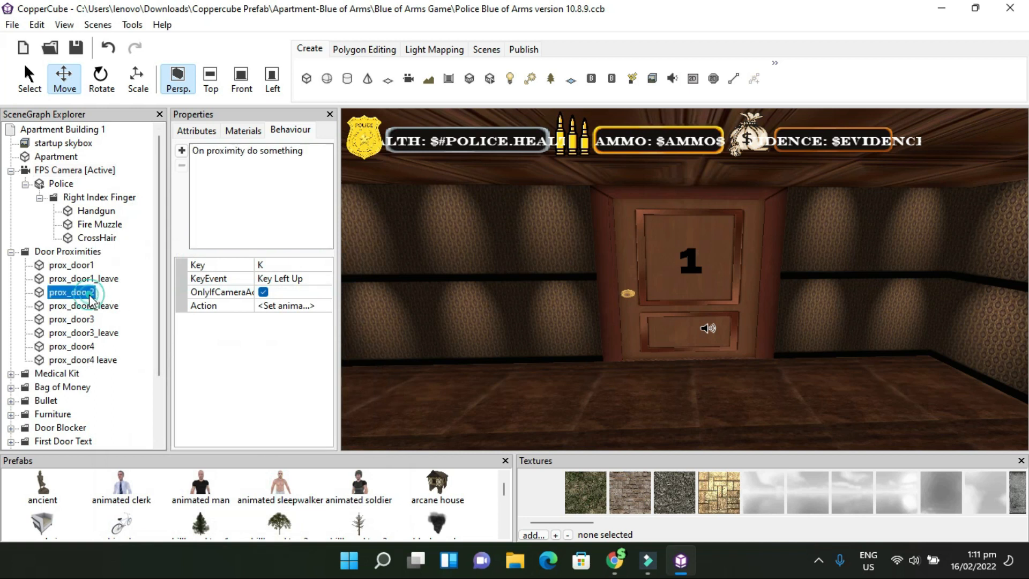
{"action": "left_click", "coordinate": [278, 150]}
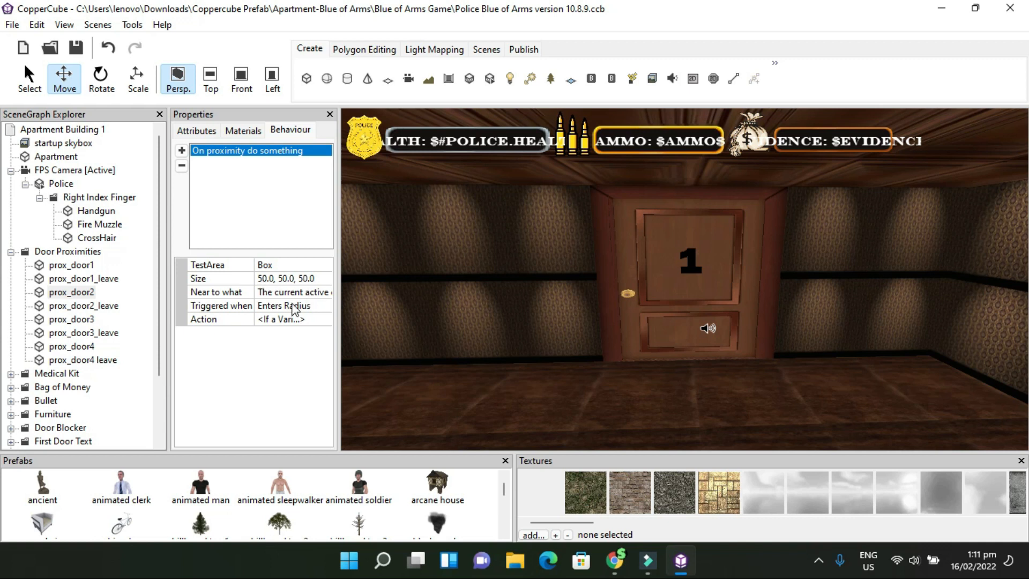
{"action": "left_click", "coordinate": [323, 322]}
{"action": "left_click", "coordinate": [325, 320]}
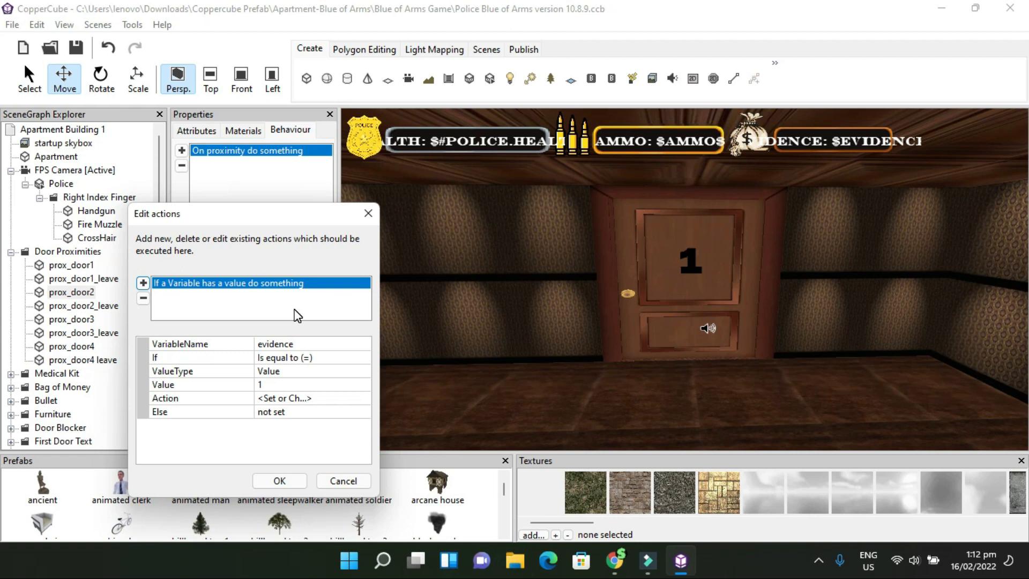
{"action": "left_click", "coordinate": [338, 399]}
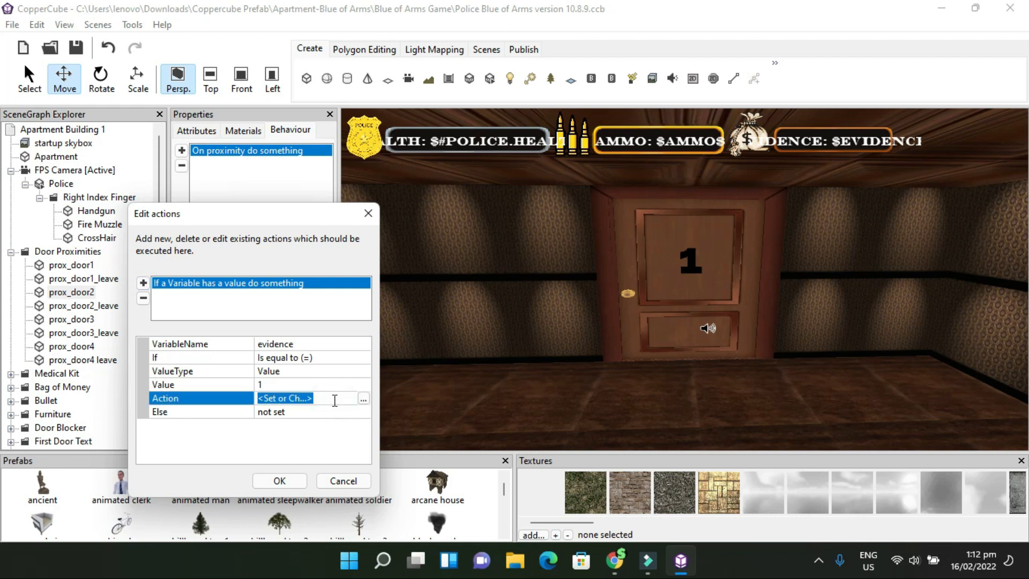
{"action": "left_click", "coordinate": [363, 398]}
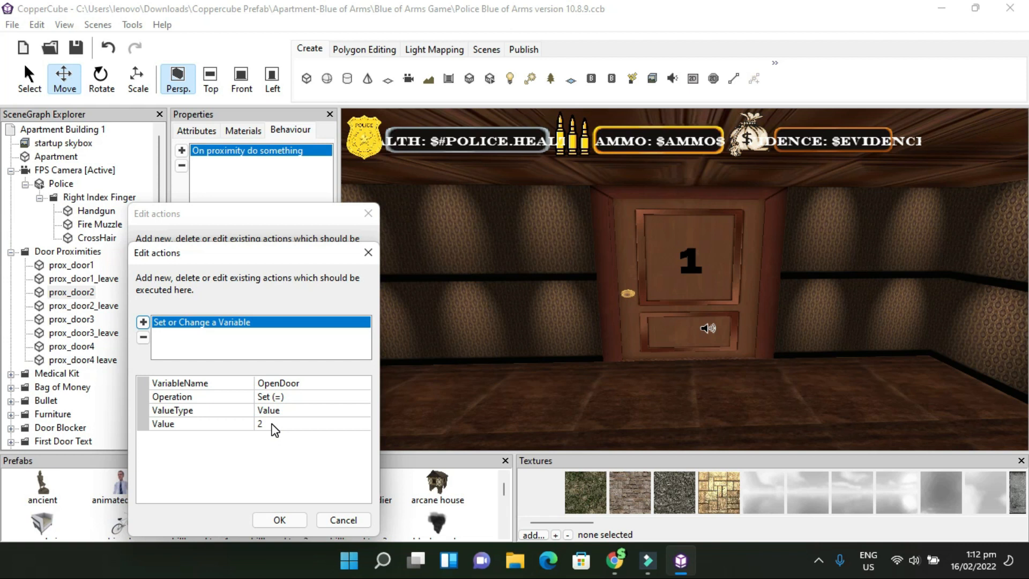
{"action": "left_click", "coordinate": [276, 519]}
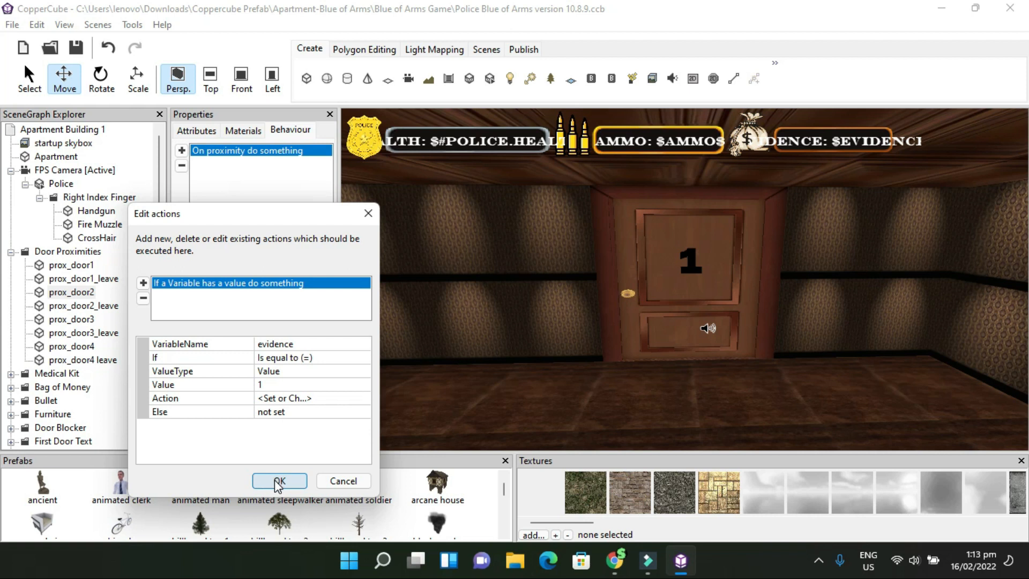
{"action": "left_click", "coordinate": [278, 482]}
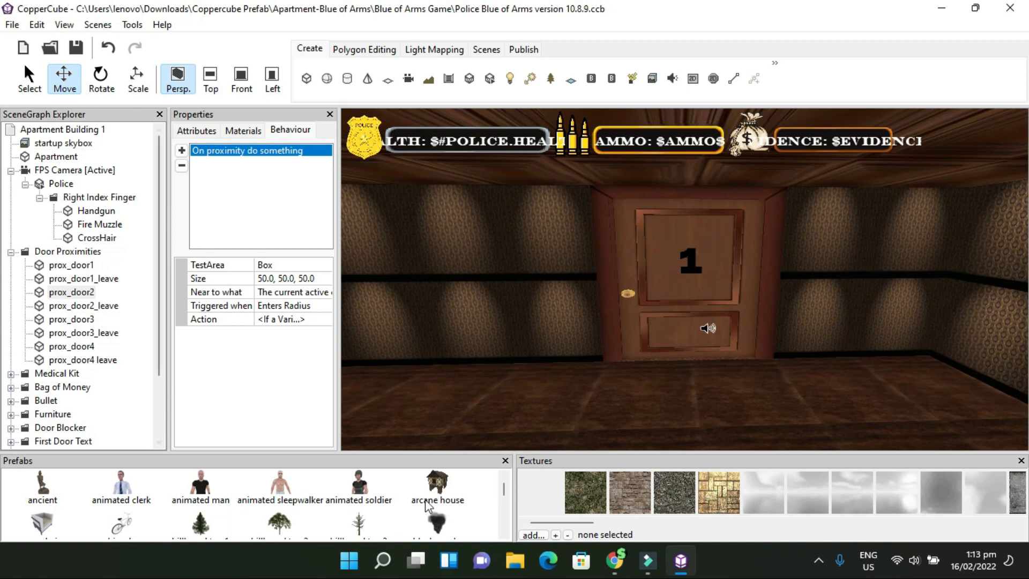
Open a File Explorer window, then return to CopperCube and quit it
{"action": "left_click", "coordinate": [518, 570]}
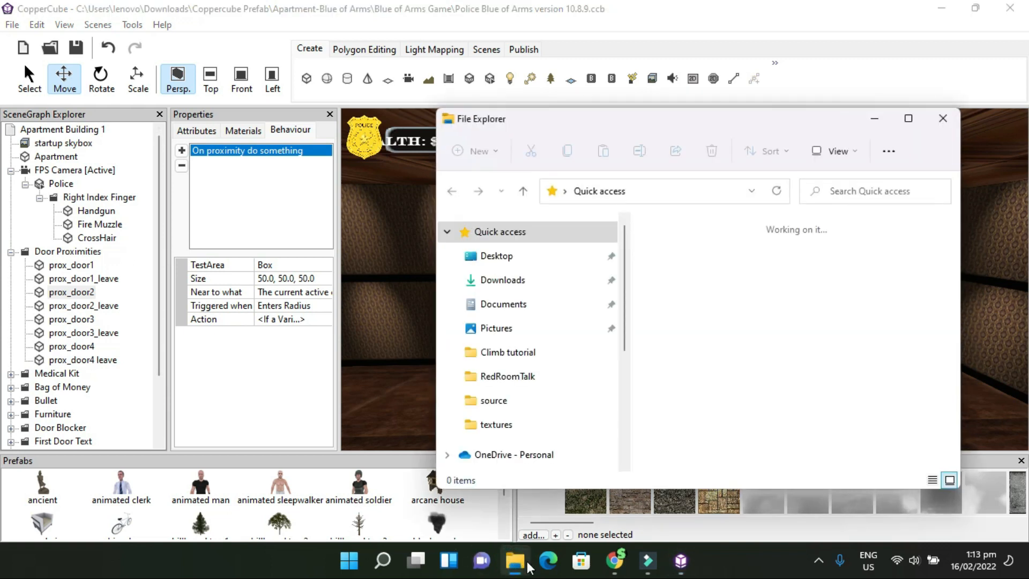
{"action": "left_click", "coordinate": [279, 422]}
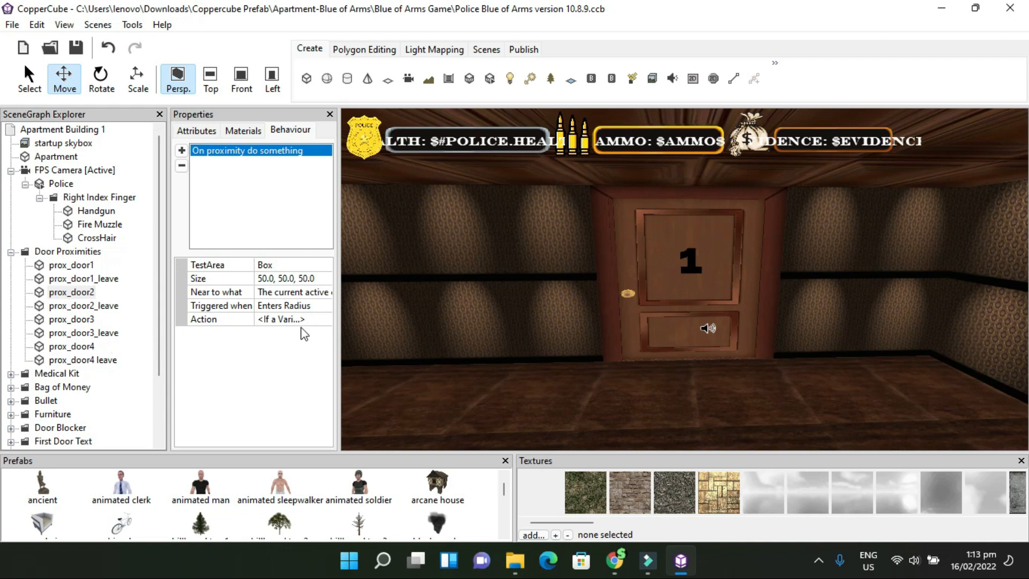
{"action": "left_click", "coordinate": [10, 26]}
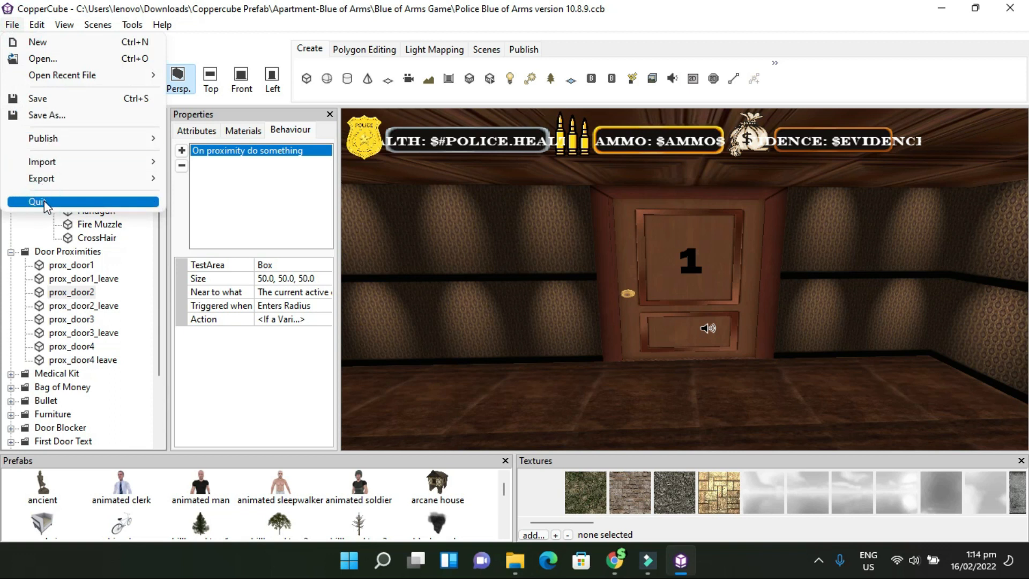
{"action": "left_click", "coordinate": [45, 202]}
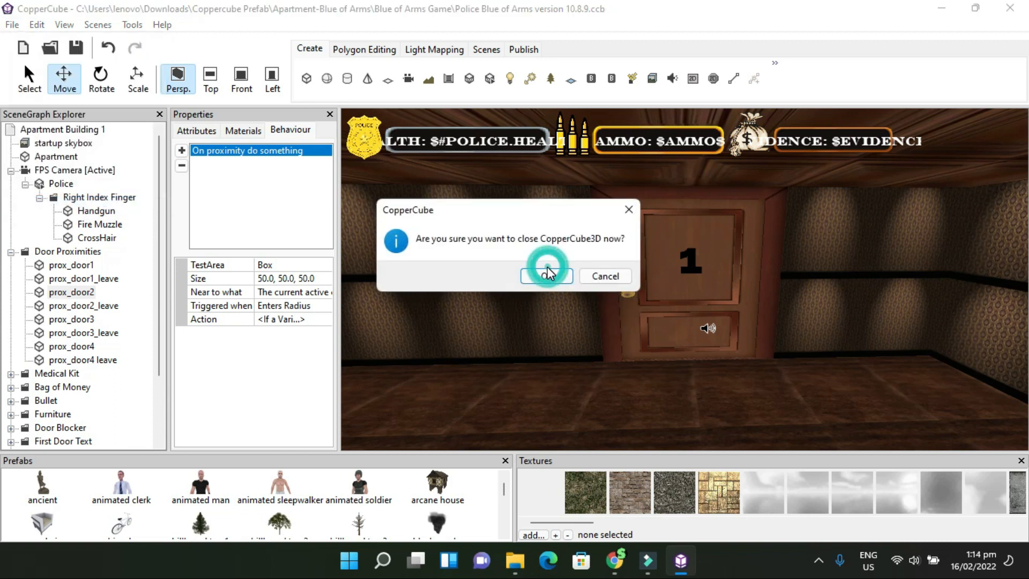
{"action": "left_click", "coordinate": [546, 276]}
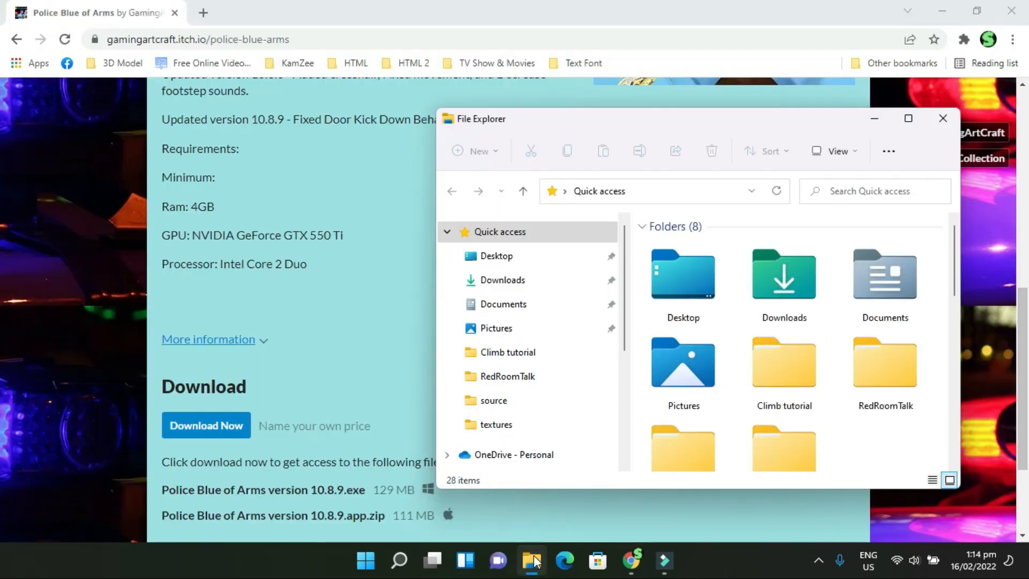
In File Explorer, open Downloads > Coppercube Prefab > Apartment-Blue of Arms > Blue of Arms Game and launch Police Blue of Arms version 10.8.9.exe
{"action": "left_click", "coordinate": [504, 280]}
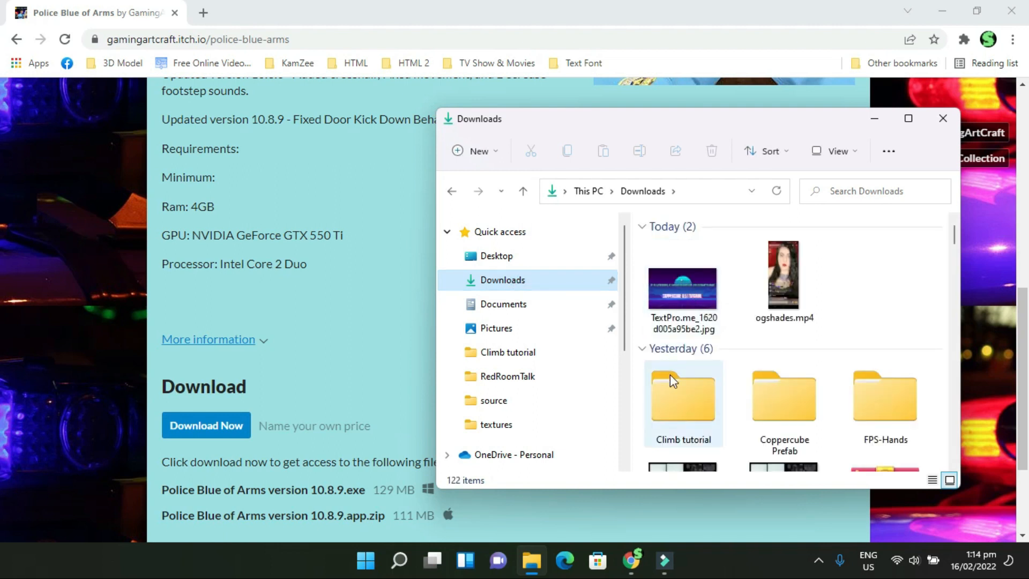
{"action": "double_click", "coordinate": [764, 387]}
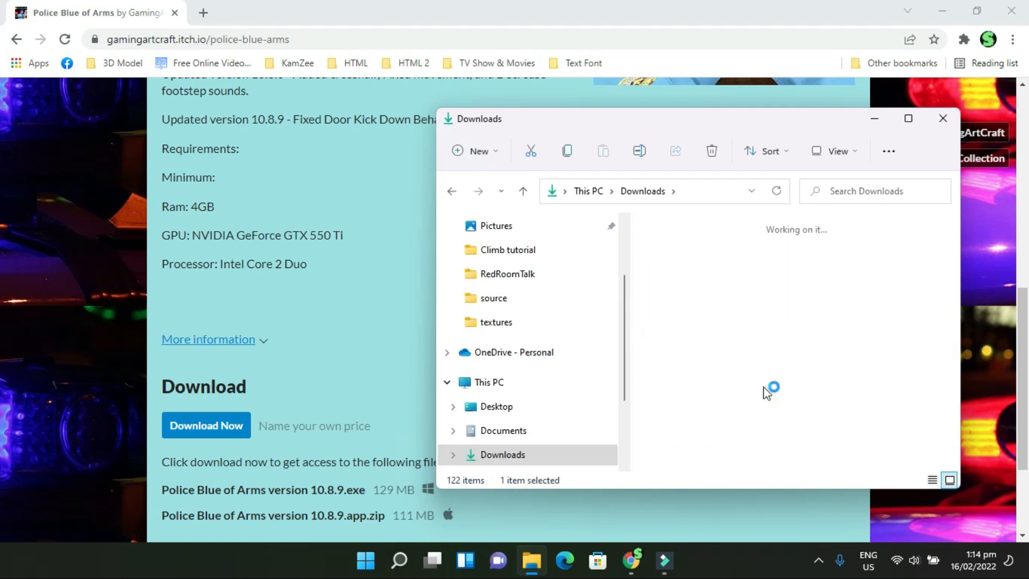
{"action": "double_click", "coordinate": [666, 257]}
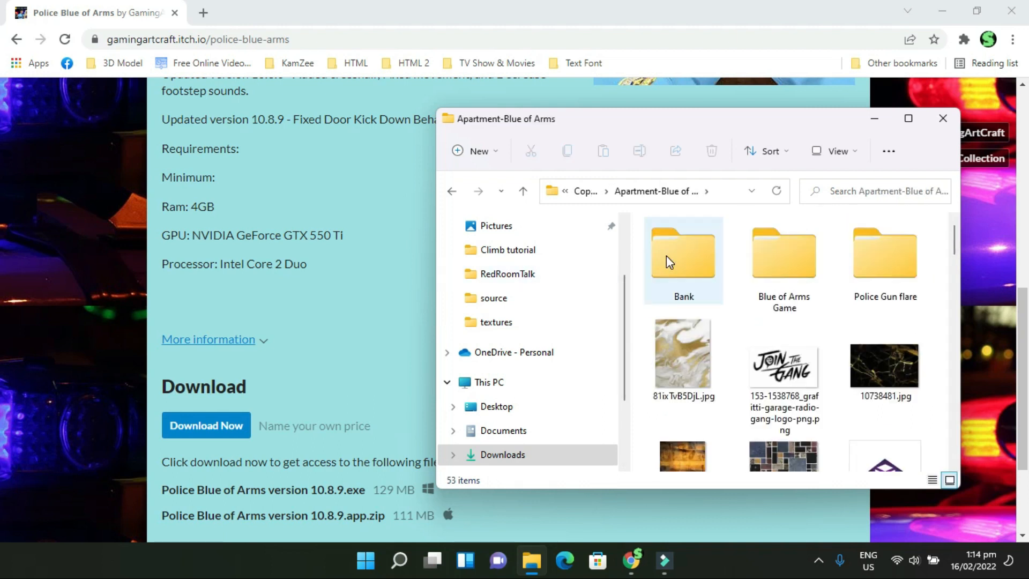
{"action": "double_click", "coordinate": [770, 266]}
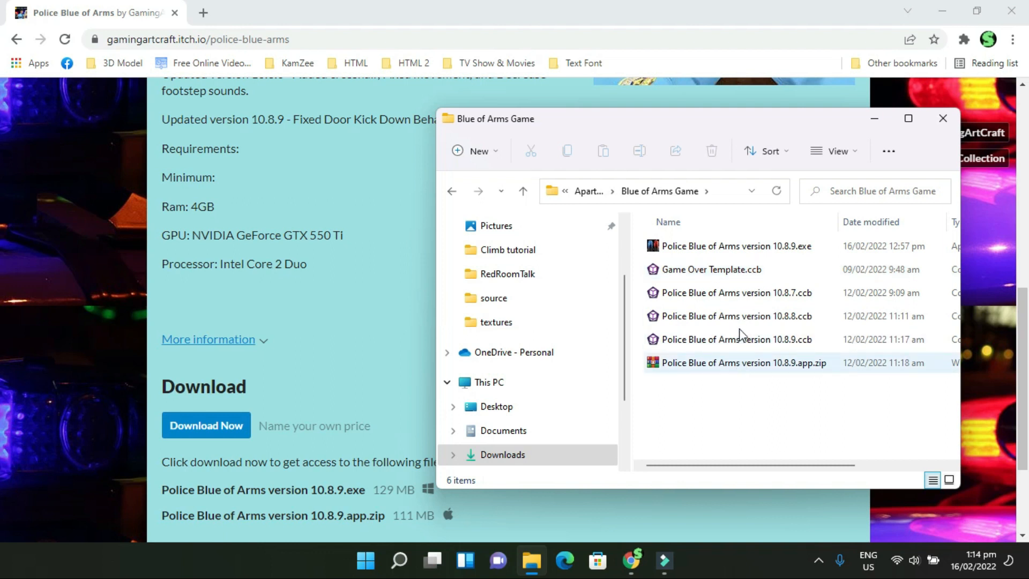
{"action": "double_click", "coordinate": [740, 251]}
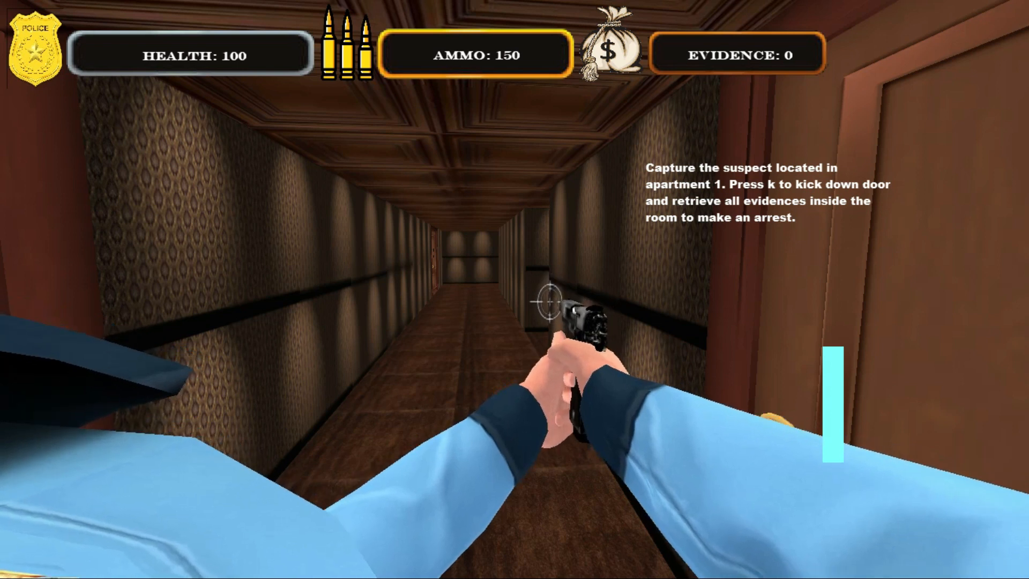
Walk the officer through the apartment corridors past the closed doors, including door 3
{"action": "key", "text": "w"}
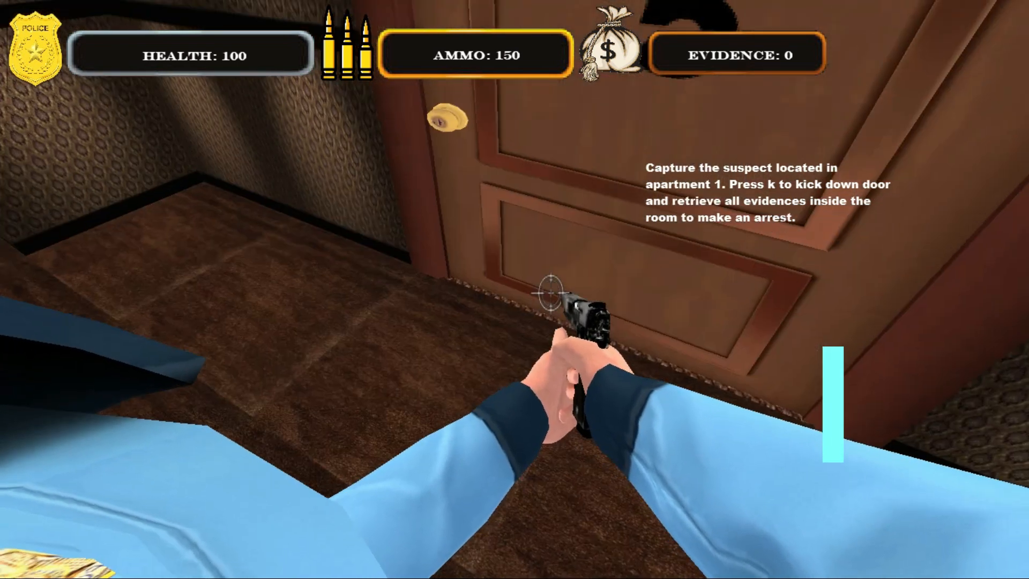
{"action": "key", "text": "w"}
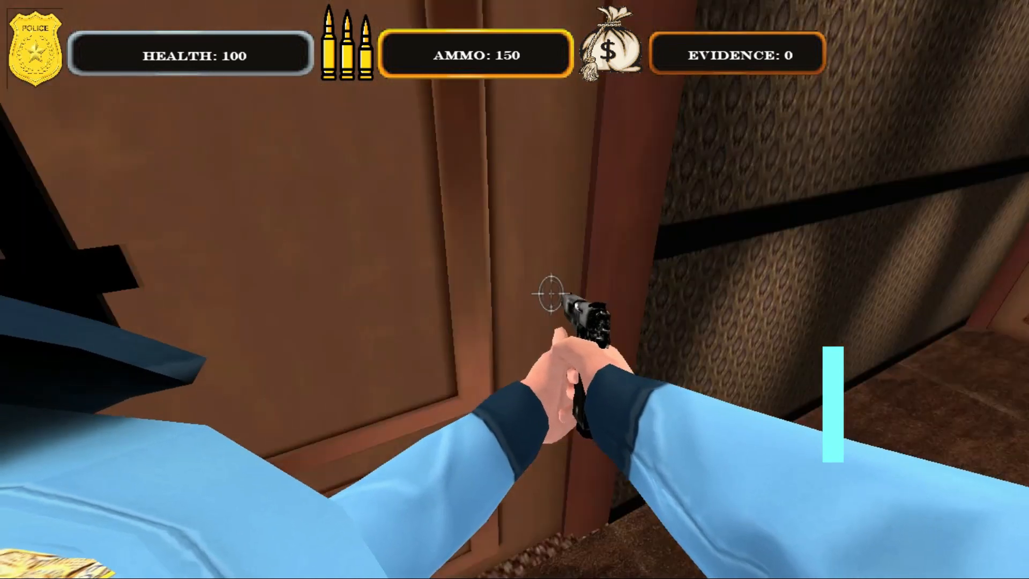
{"action": "key", "text": "w"}
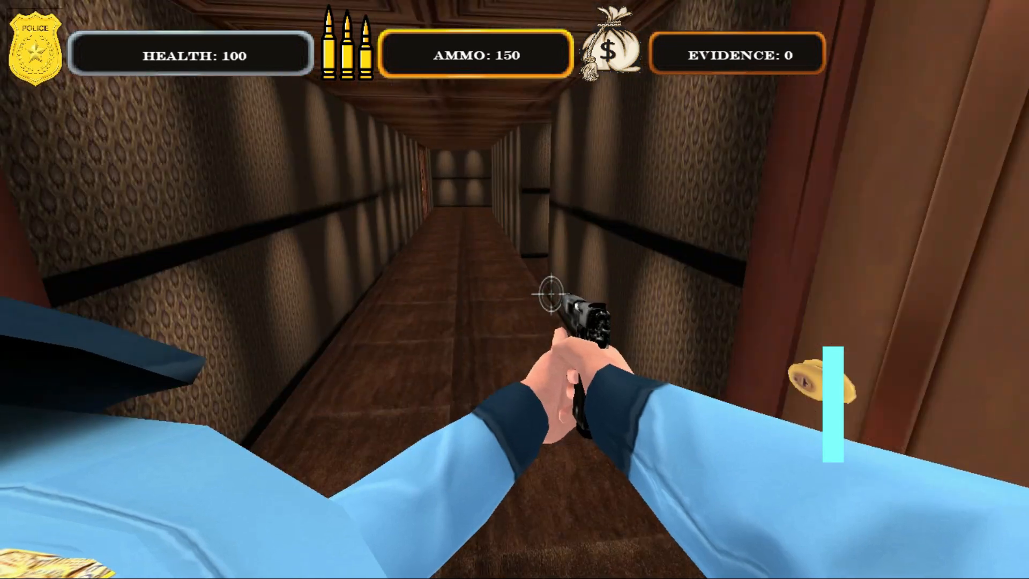
{"action": "key", "text": "w"}
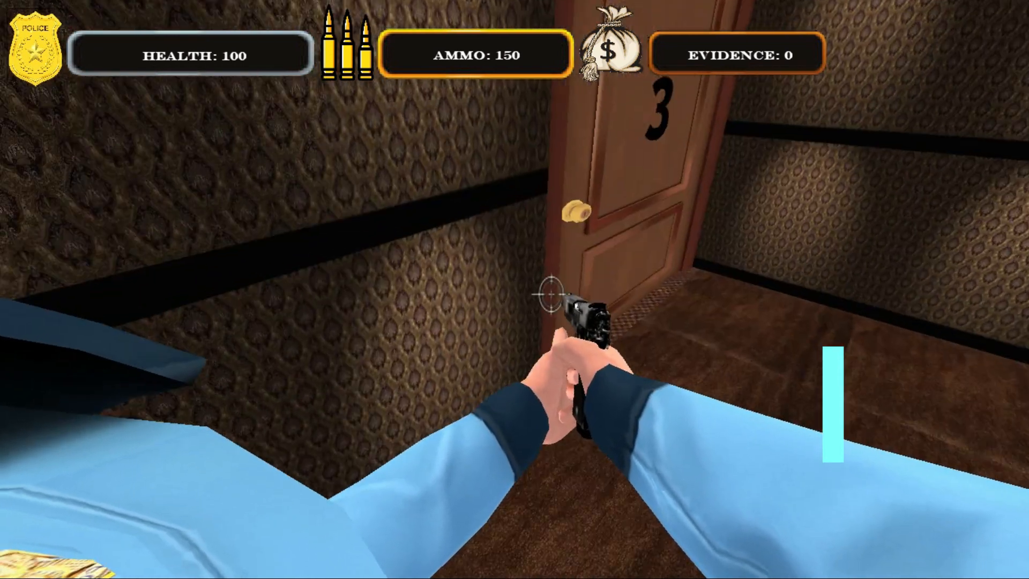
{"action": "key", "text": "w"}
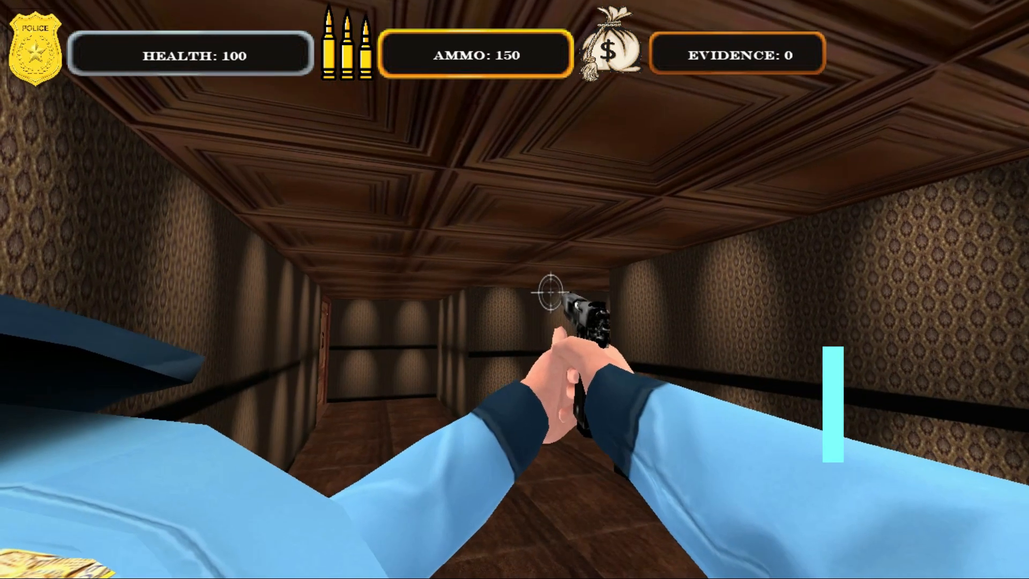
Walk the officer to apartment 1 and kick down its door to reach the suspect
{"action": "key", "text": "w"}
{"action": "key", "text": "w"}
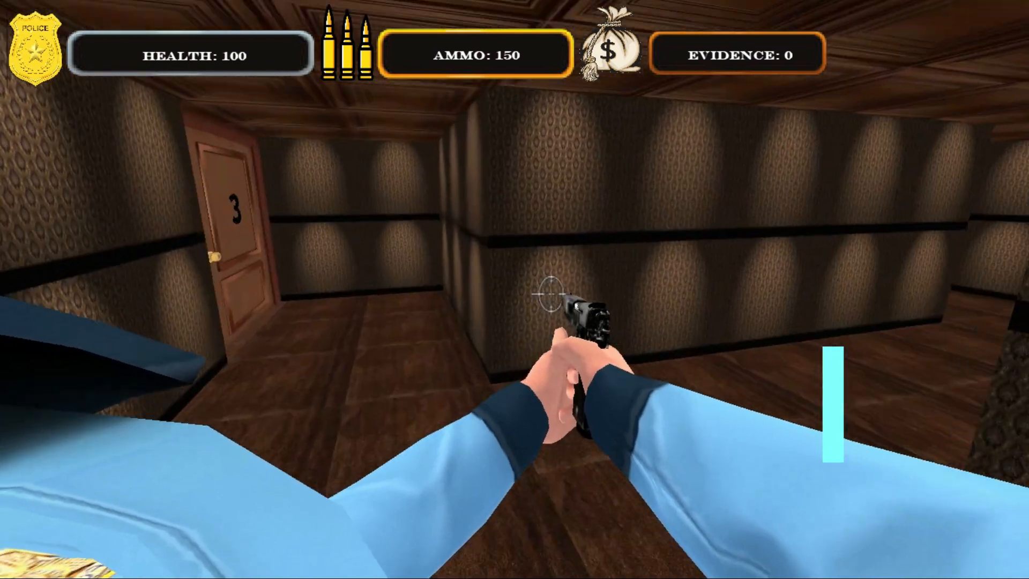
{"action": "key", "text": "w"}
{"action": "key", "text": "w"}
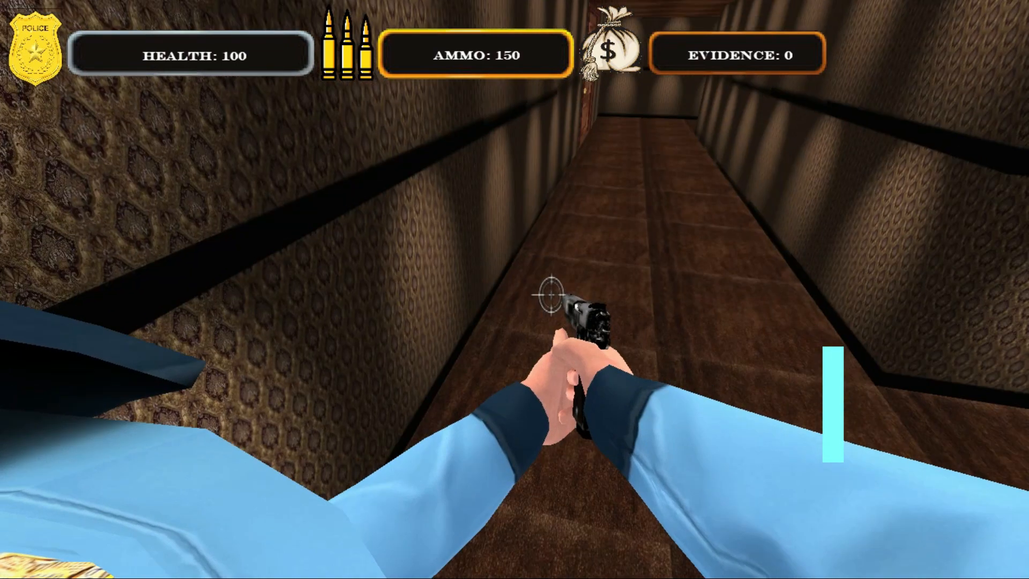
{"action": "key", "text": "w"}
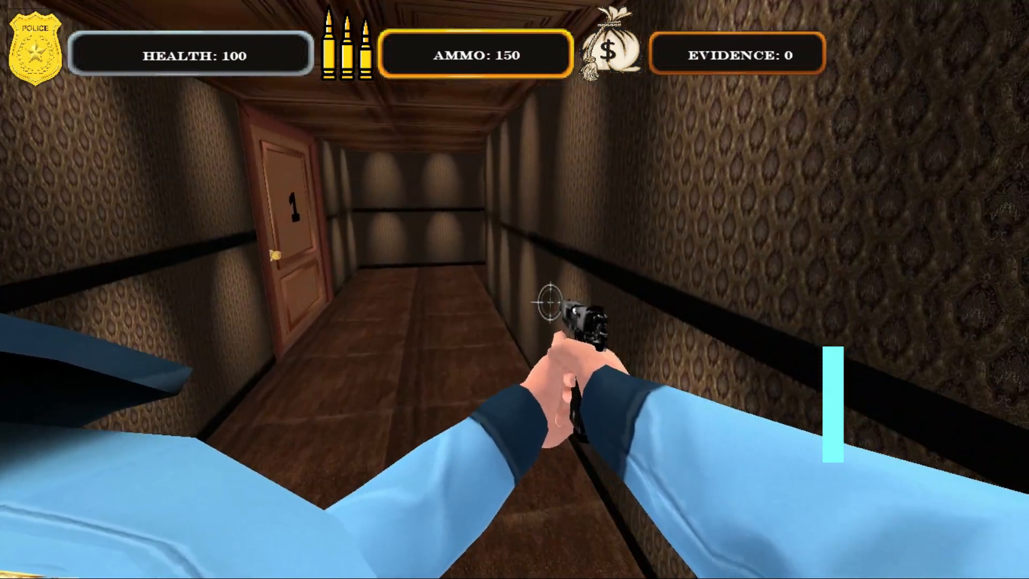
{"action": "key", "text": "w"}
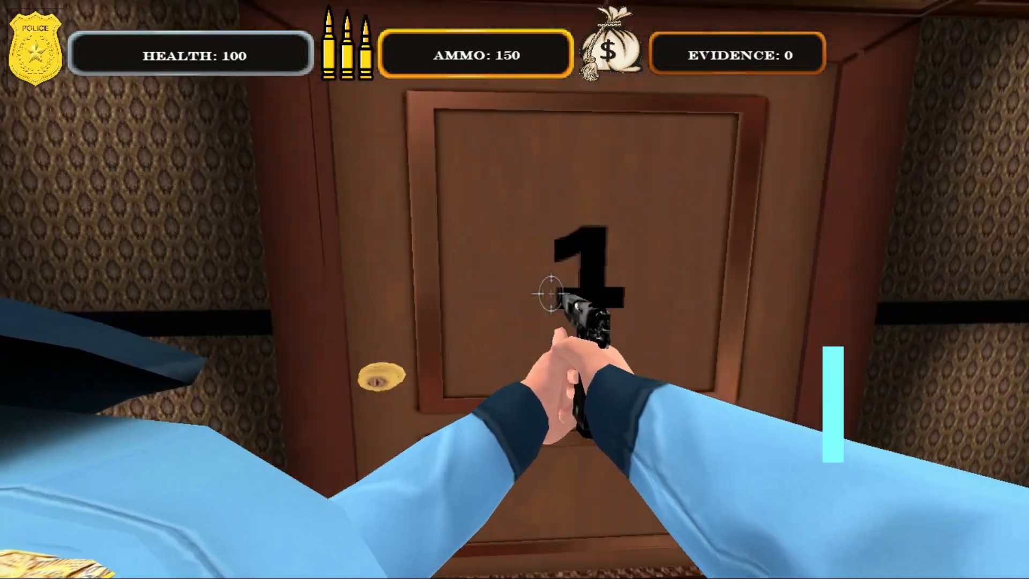
{"action": "key", "text": "w"}
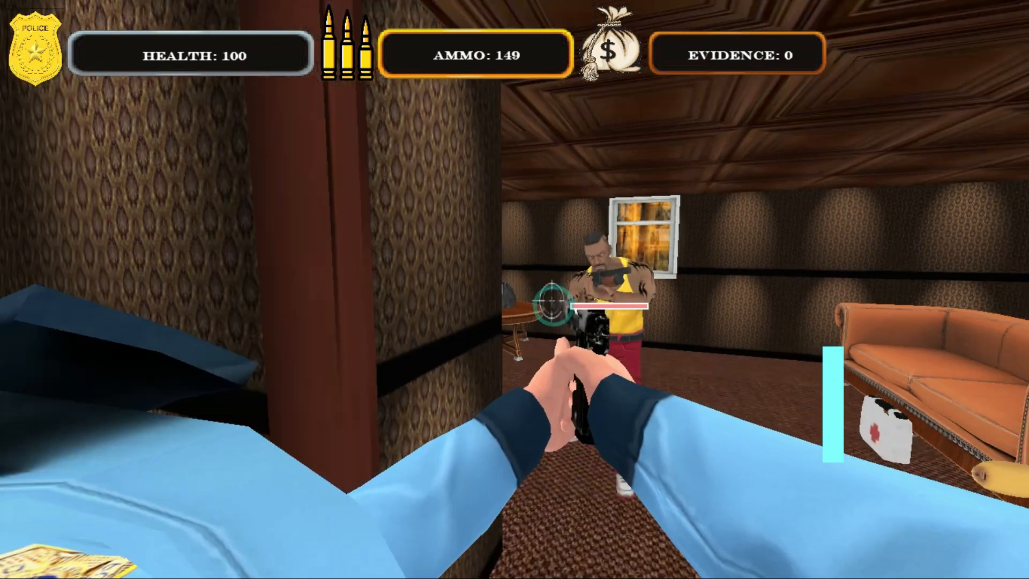
Back away from apartment 1 while shooting at the suspect and retreat into the corridor
{"action": "key", "text": "s"}
{"action": "left_click", "coordinate": [514, 289]}
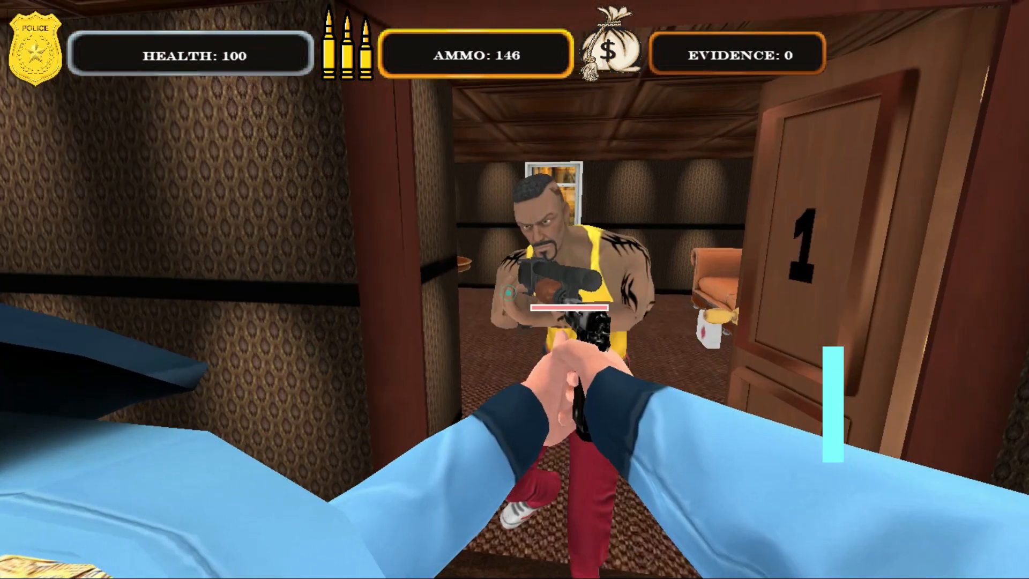
{"action": "key", "text": "w"}
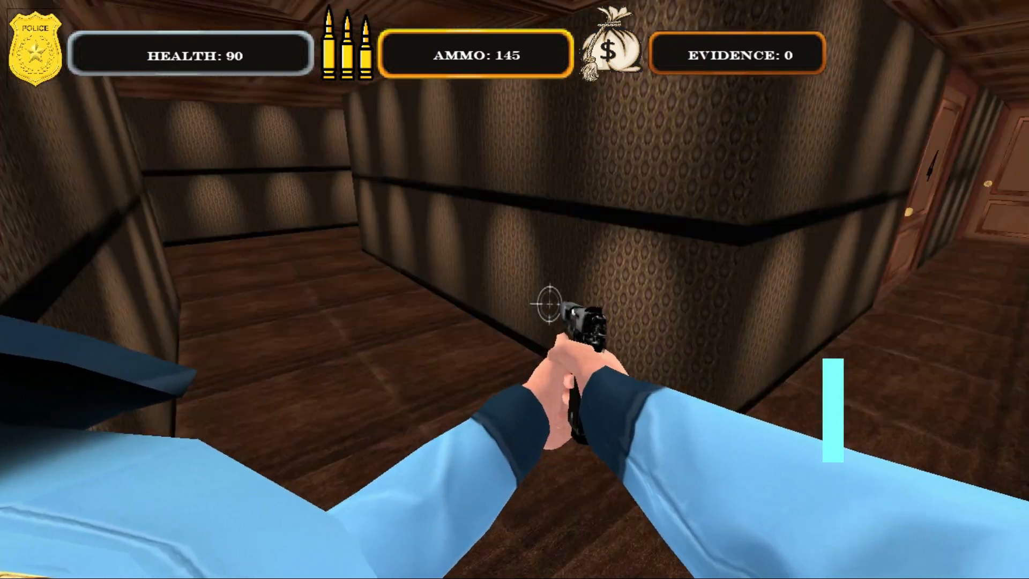
{"action": "key", "text": "w"}
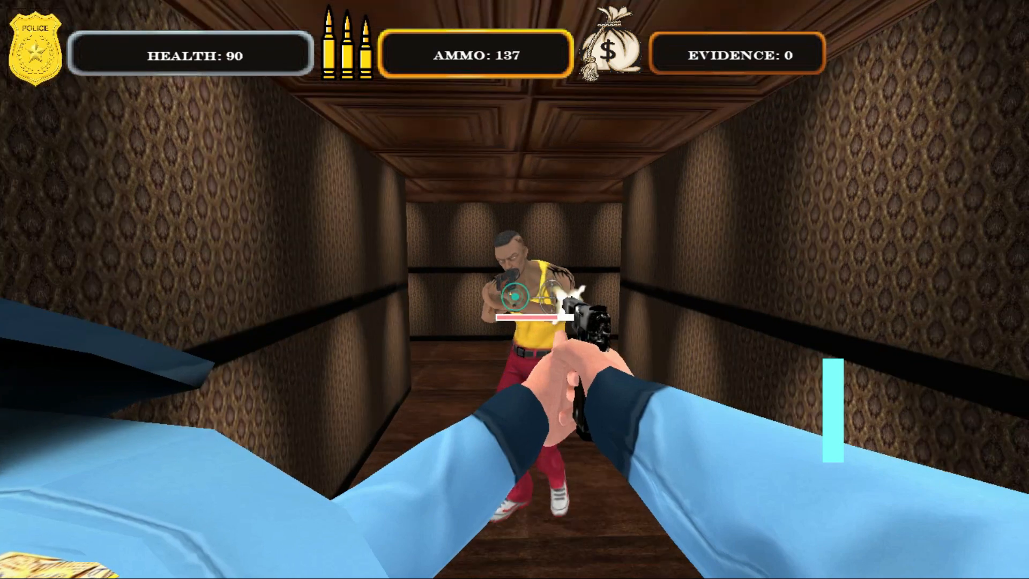
Keep backing down the corridor and shoot the pursuing suspect until he is captured
{"action": "key", "text": "s"}
{"action": "left_click", "coordinate": [551, 297]}
{"action": "left_click", "coordinate": [551, 298]}
{"action": "left_click", "coordinate": [551, 297]}
{"action": "left_click", "coordinate": [551, 298]}
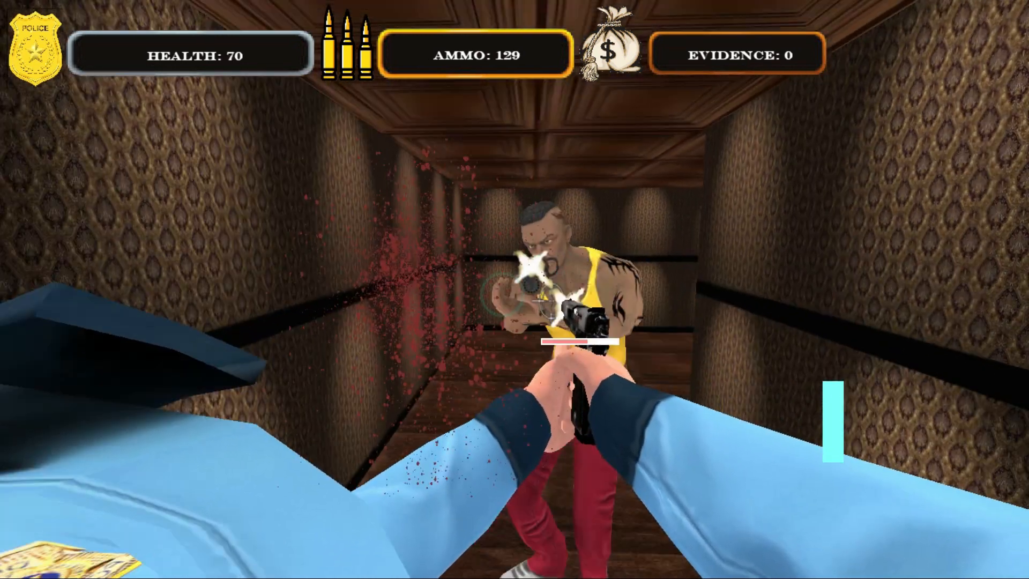
{"action": "key", "text": "s"}
{"action": "left_click", "coordinate": [541, 303]}
{"action": "left_click", "coordinate": [551, 297]}
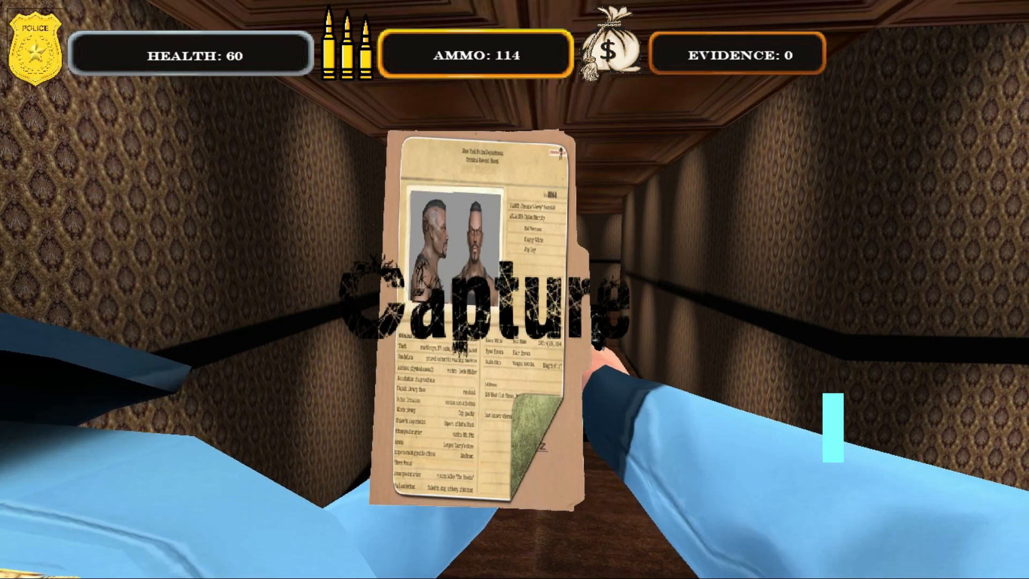
Return to apartment 1, collect the health, ammo and money evidence inside, and head back to its doorway
{"action": "key", "text": "w"}
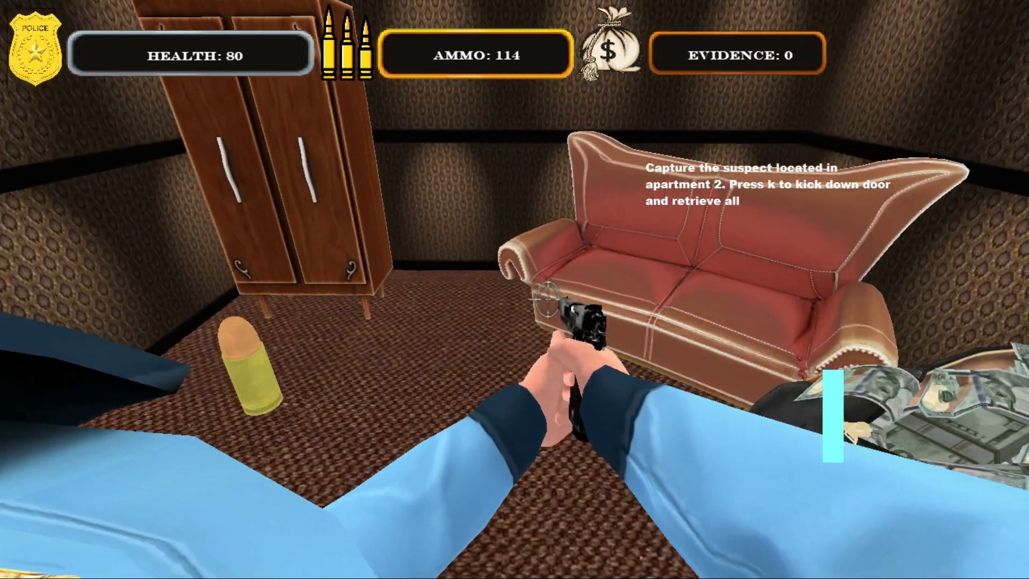
{"action": "key", "text": "w"}
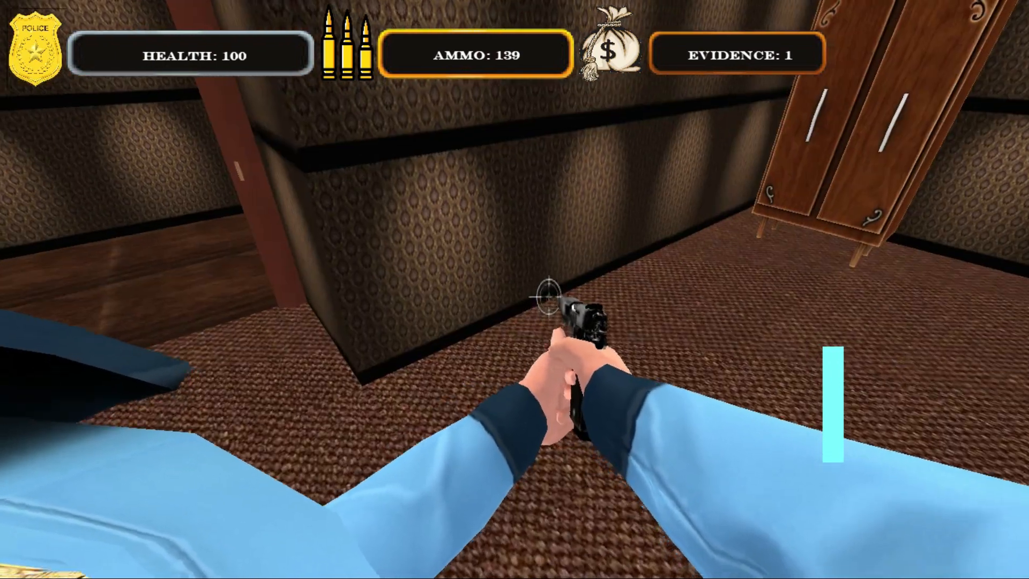
{"action": "key", "text": "w"}
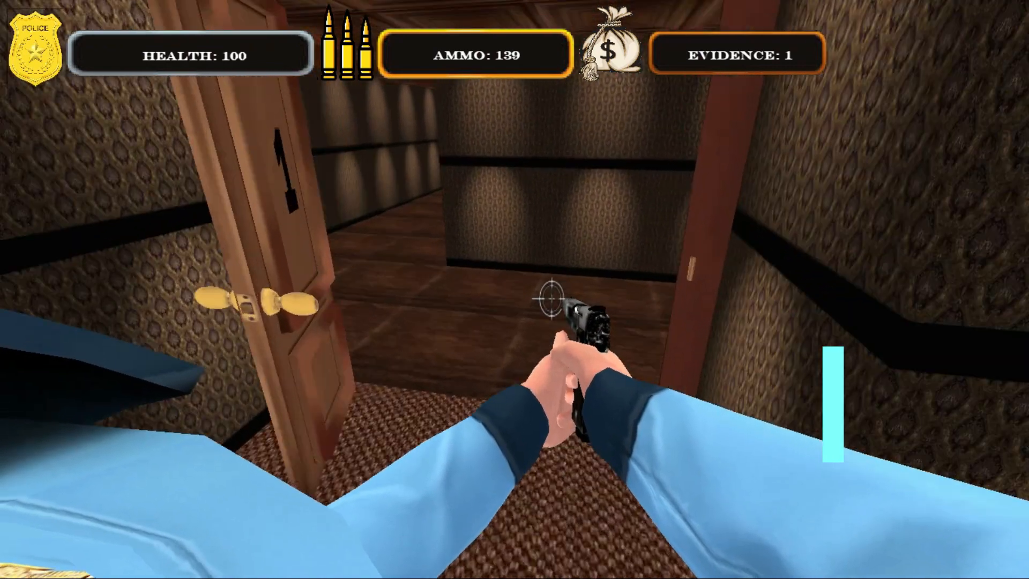
Leave apartment 1 and walk the corridors past doors 4 and 5 up to door 3
{"action": "key", "text": "w"}
{"action": "key", "text": "w"}
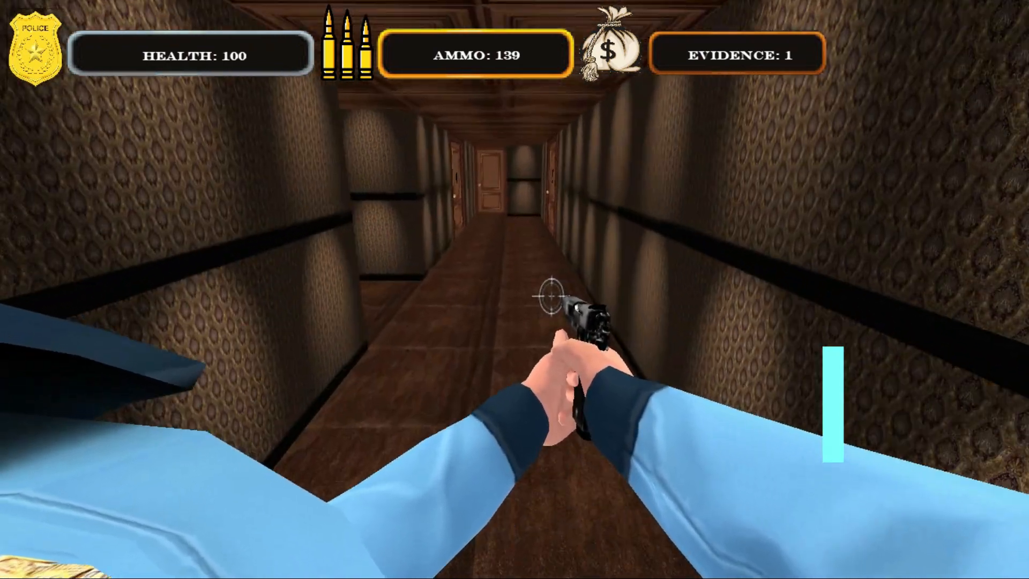
{"action": "key", "text": "w"}
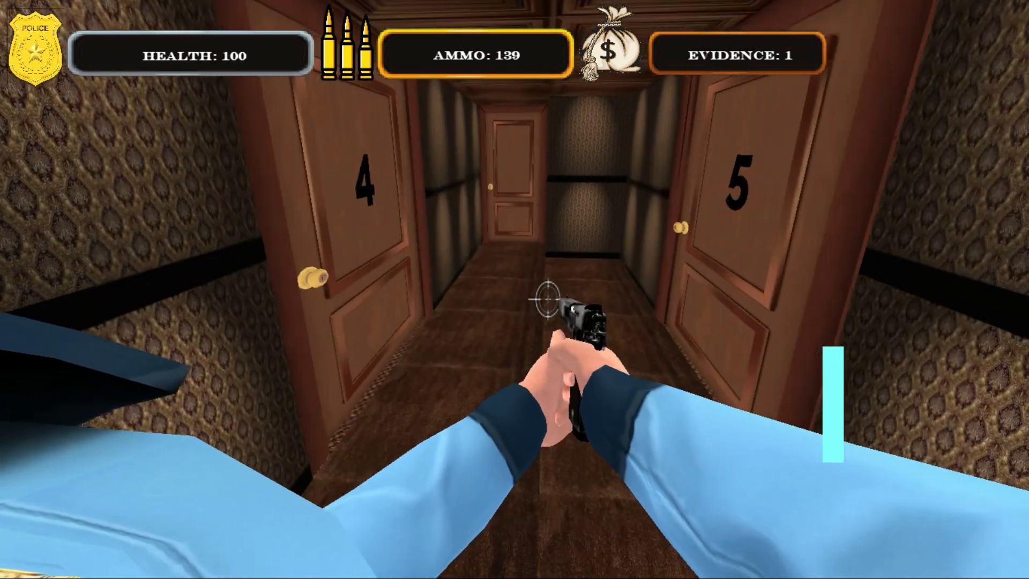
{"action": "key", "text": "w"}
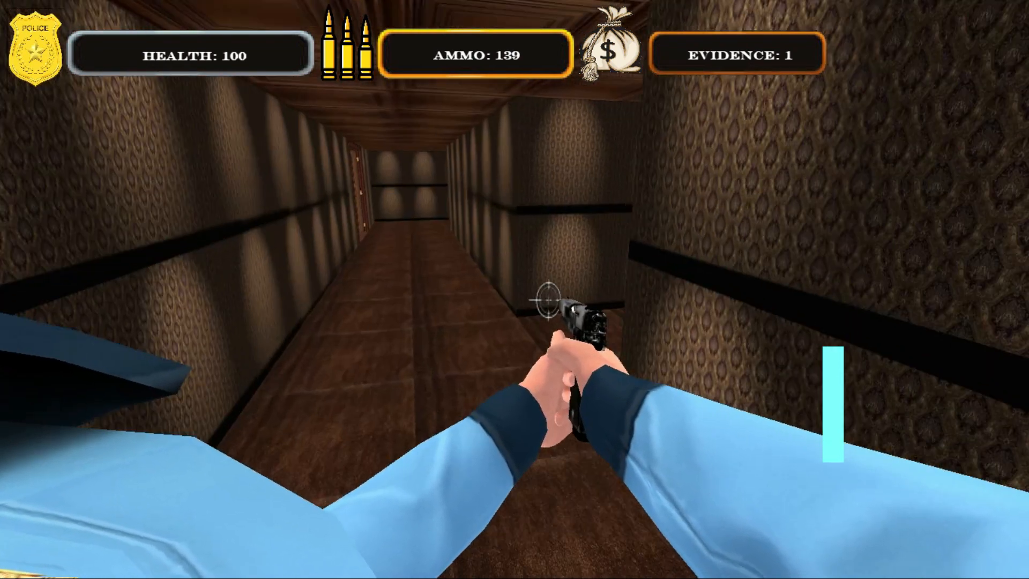
{"action": "key", "text": "w"}
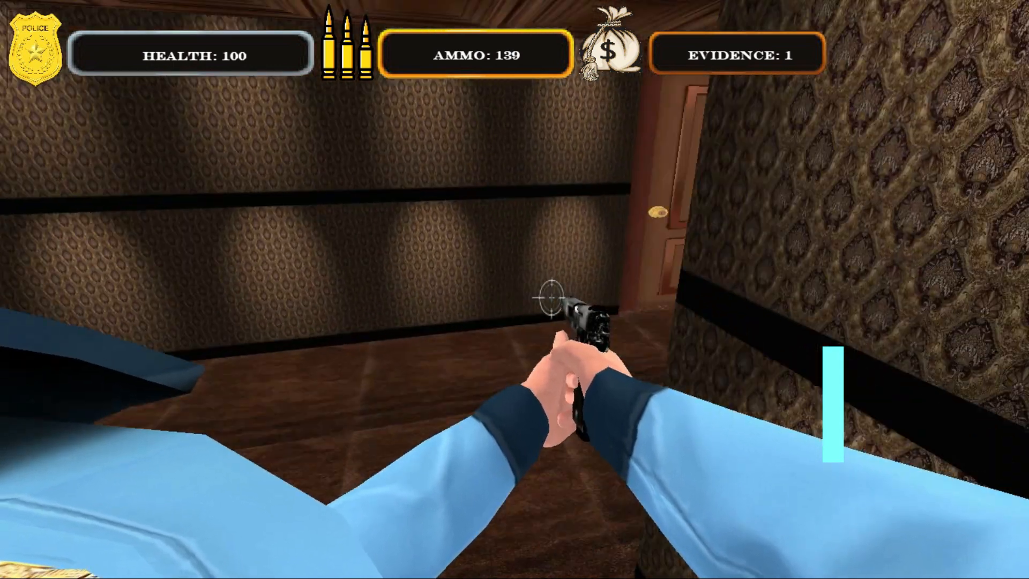
{"action": "key", "text": "w"}
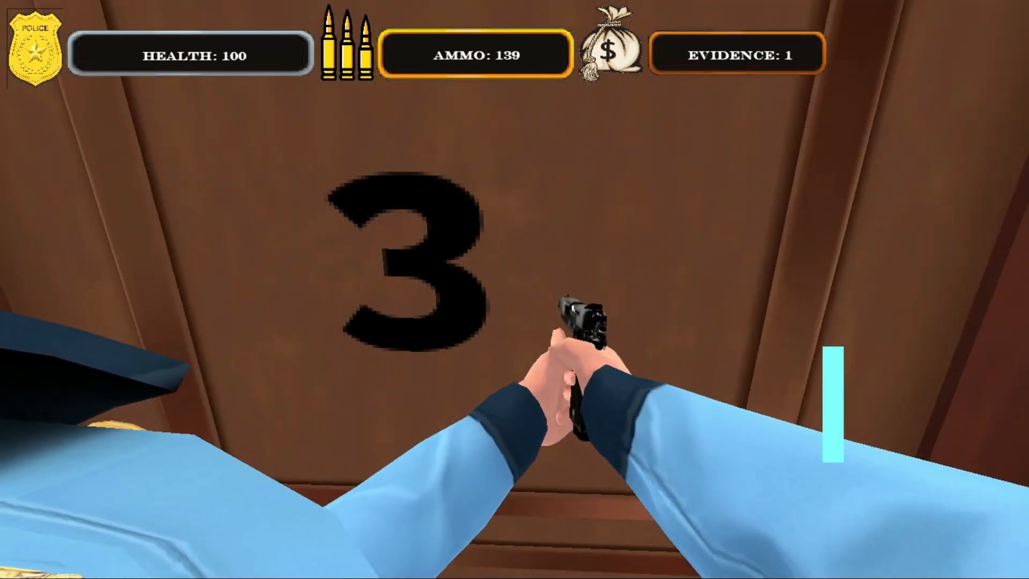
Continue along the corridor from door 3 to apartment 2 and kick down its door to reach the suspect
{"action": "key", "text": "w"}
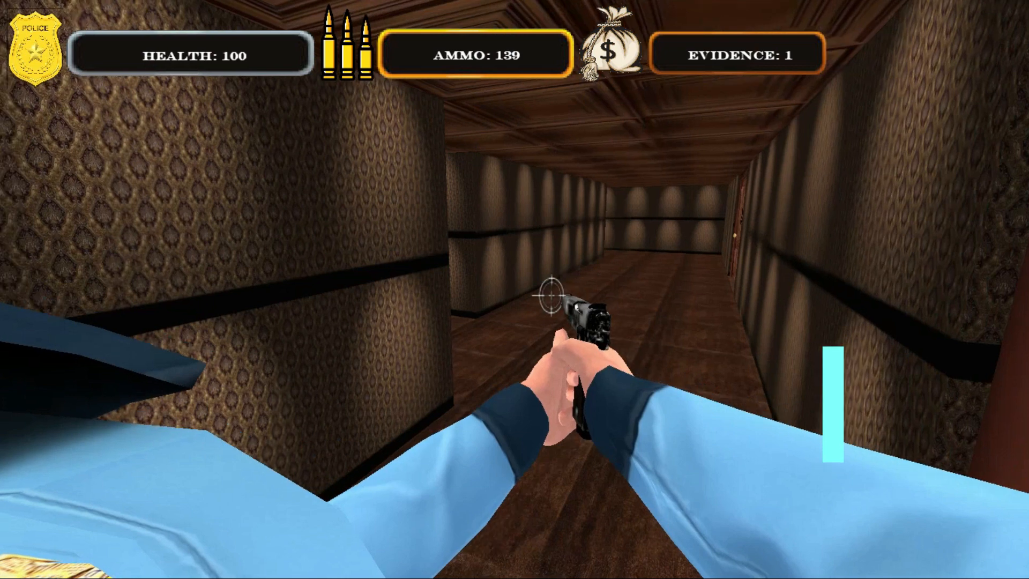
{"action": "key", "text": "w"}
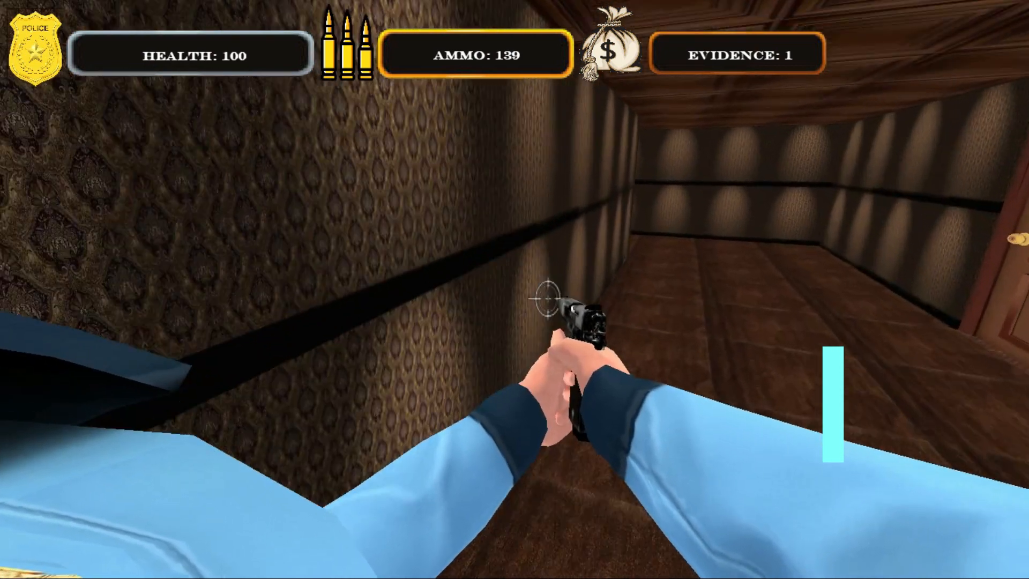
{"action": "key", "text": "w"}
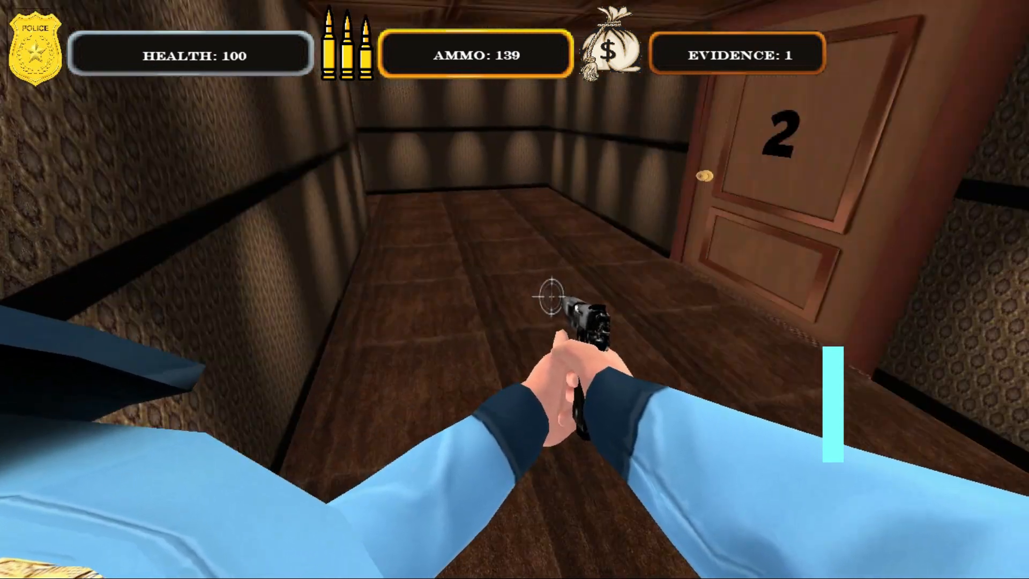
{"action": "key", "text": "w"}
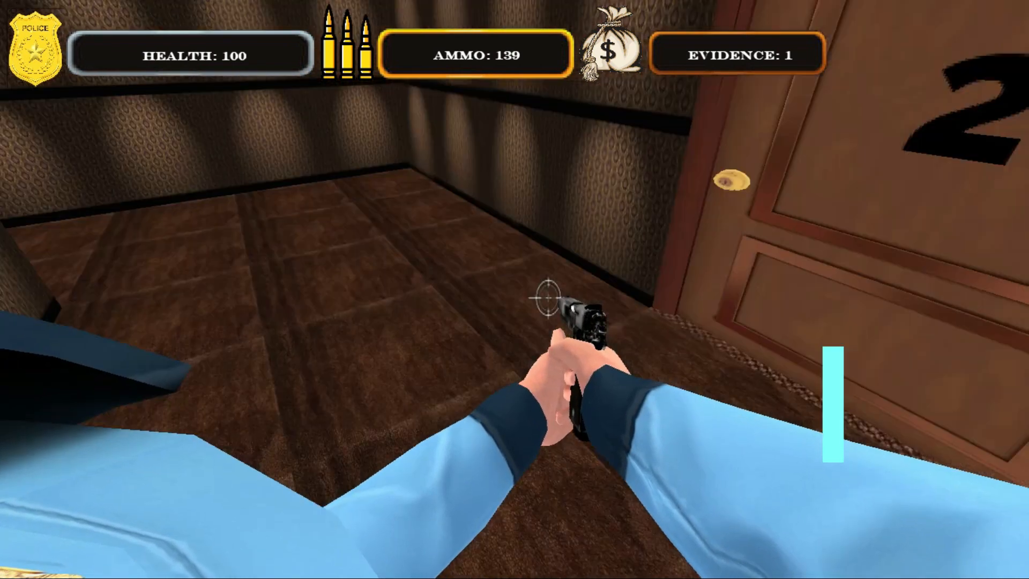
{"action": "key", "text": "w"}
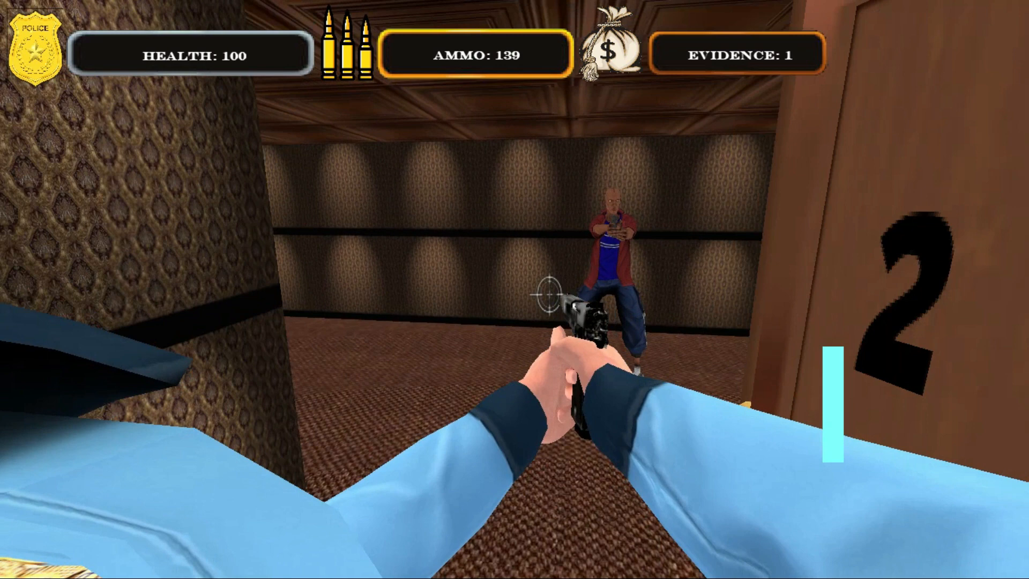
Shoot at the suspect in apartment 2 while backing out through its doorway
{"action": "left_click", "coordinate": [552, 292]}
{"action": "key", "text": "w"}
{"action": "left_click", "coordinate": [550, 304]}
{"action": "left_click", "coordinate": [550, 304]}
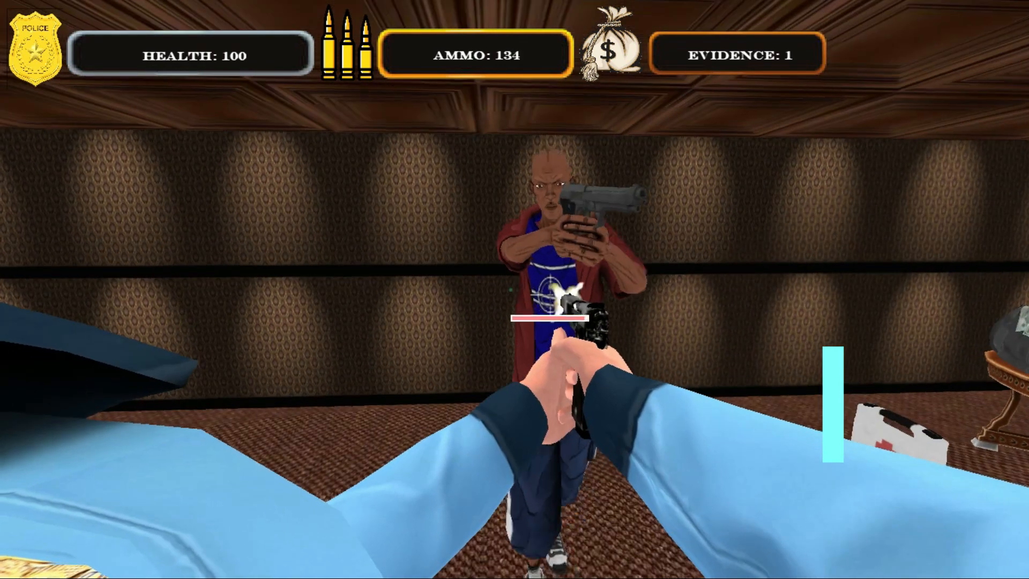
{"action": "key", "text": "s"}
{"action": "left_click", "coordinate": [550, 301]}
{"action": "left_click", "coordinate": [551, 300]}
{"action": "key", "text": "w"}
{"action": "left_click", "coordinate": [552, 298]}
{"action": "left_click", "coordinate": [551, 294]}
{"action": "left_click", "coordinate": [549, 297]}
{"action": "left_click", "coordinate": [547, 298]}
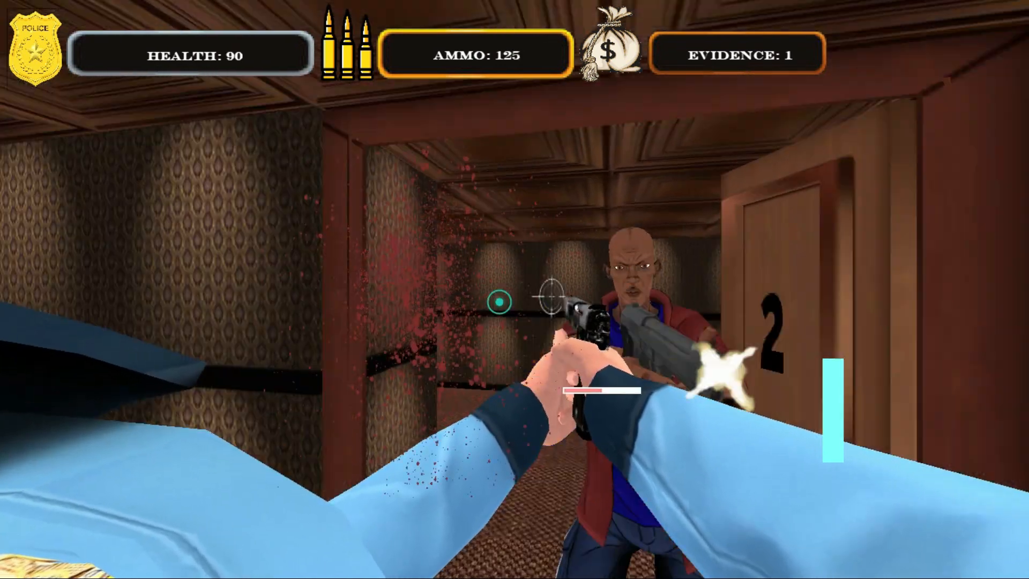
{"action": "left_click", "coordinate": [548, 298]}
Retreat down the corridor and keep shooting the pursuing apartment 2 suspect until he is captured
{"action": "key", "text": "w"}
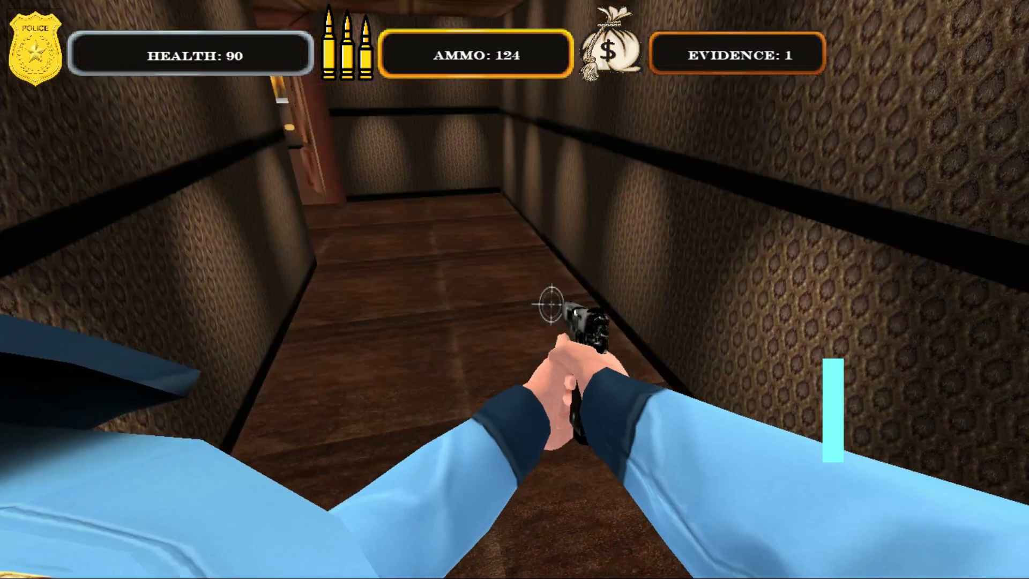
{"action": "key", "text": "w"}
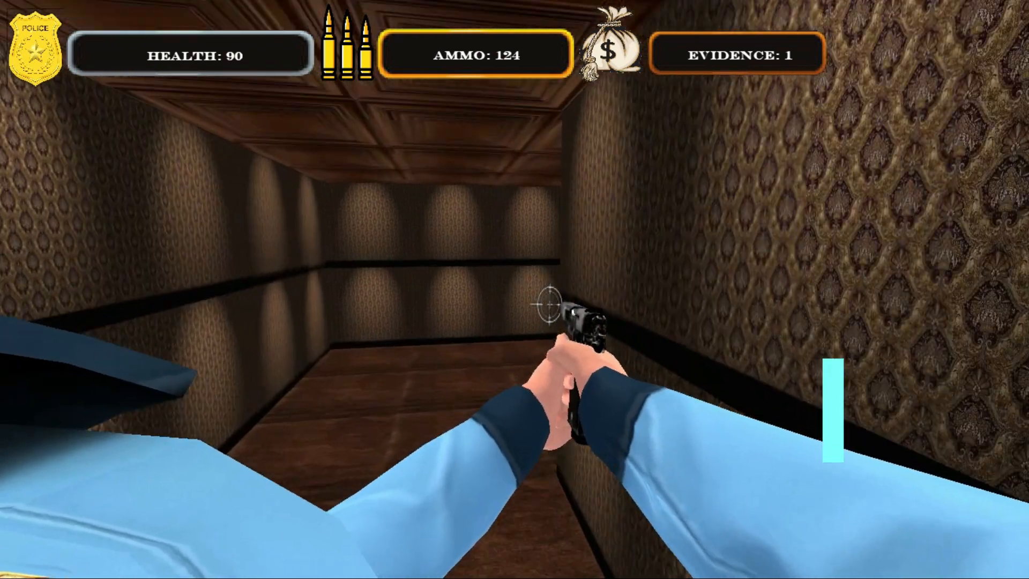
{"action": "left_click", "coordinate": [551, 296]}
{"action": "left_click", "coordinate": [551, 300]}
{"action": "left_click", "coordinate": [551, 301]}
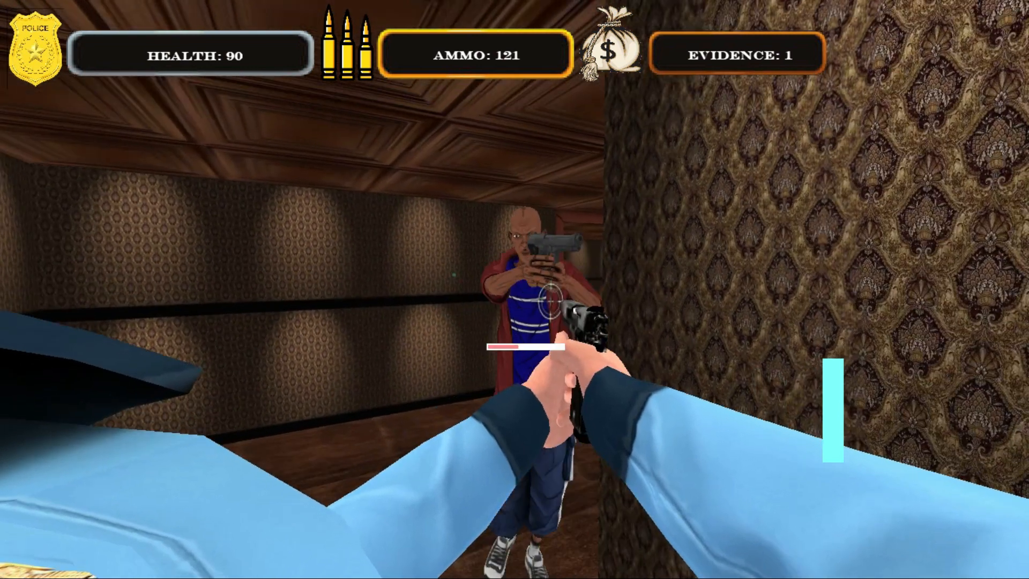
{"action": "left_click", "coordinate": [551, 301]}
{"action": "left_click", "coordinate": [551, 301]}
{"action": "left_click", "coordinate": [551, 302]}
{"action": "left_click", "coordinate": [551, 301]}
{"action": "left_click", "coordinate": [551, 297]}
{"action": "left_click", "coordinate": [551, 298]}
{"action": "left_click", "coordinate": [552, 297]}
{"action": "left_click", "coordinate": [551, 298]}
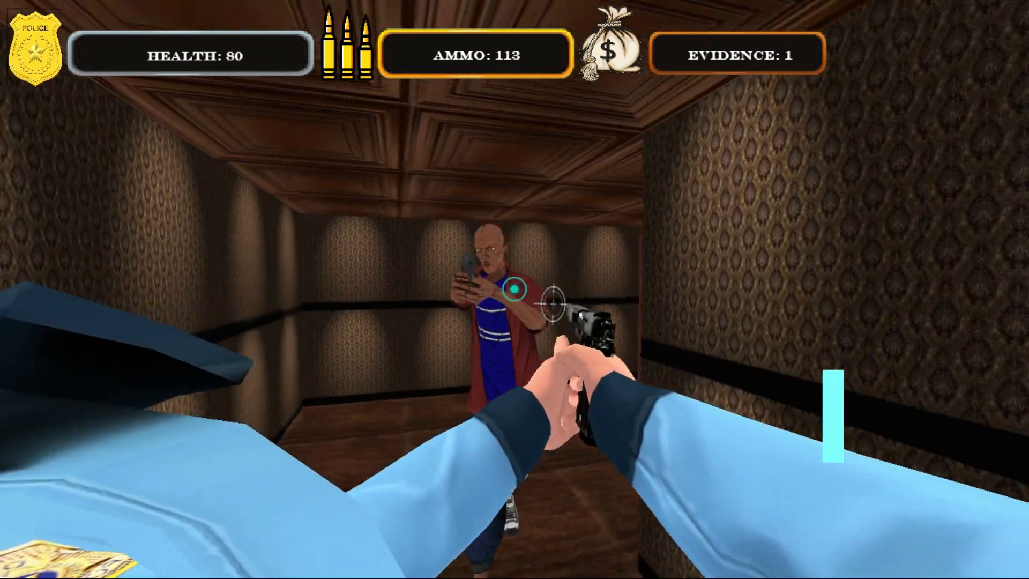
{"action": "left_click", "coordinate": [551, 297]}
{"action": "left_click", "coordinate": [551, 297]}
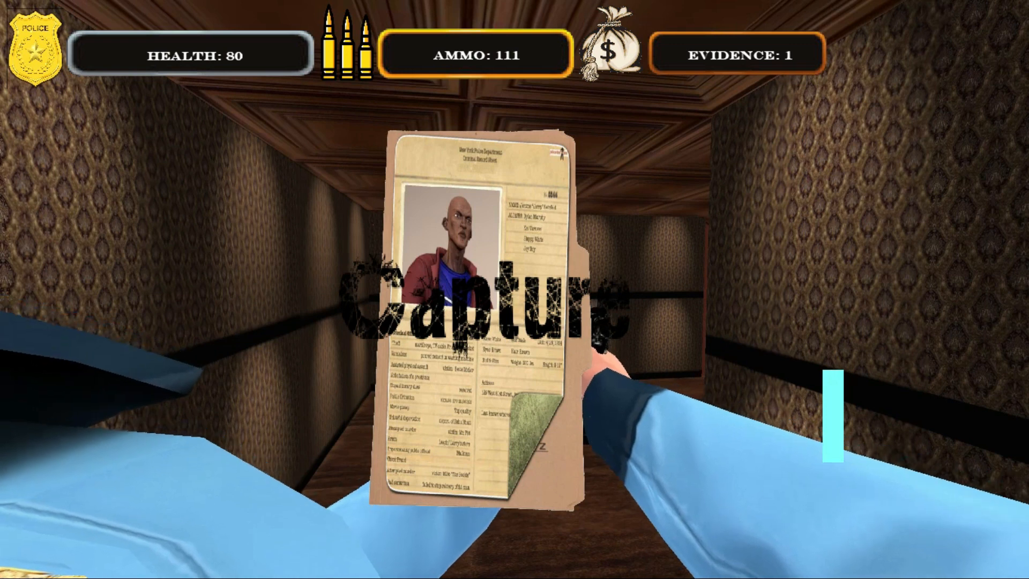
Walk back into apartment 2 and collect the ammo, the money evidence and the health kits
{"action": "key", "text": "w"}
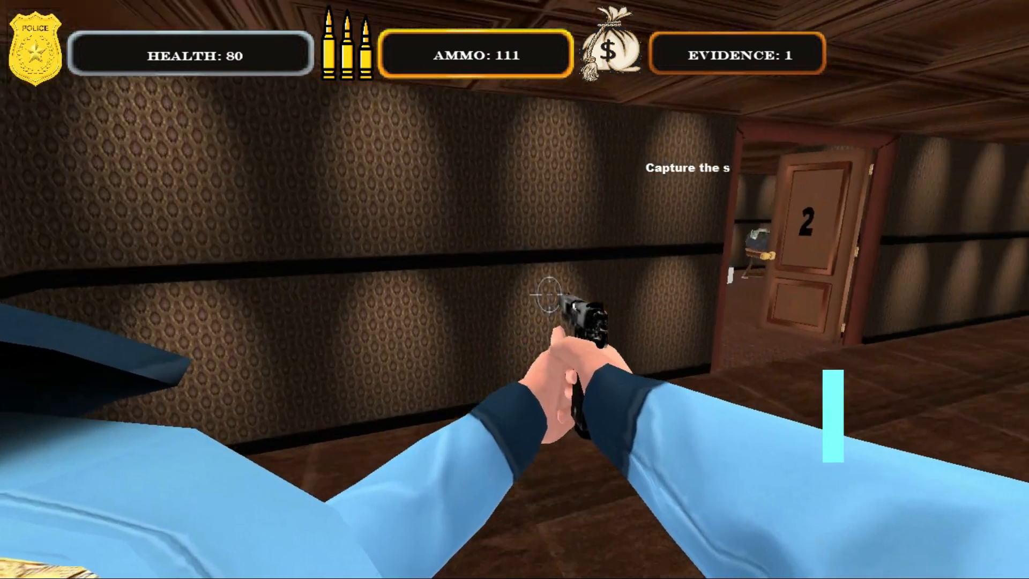
{"action": "key", "text": "w"}
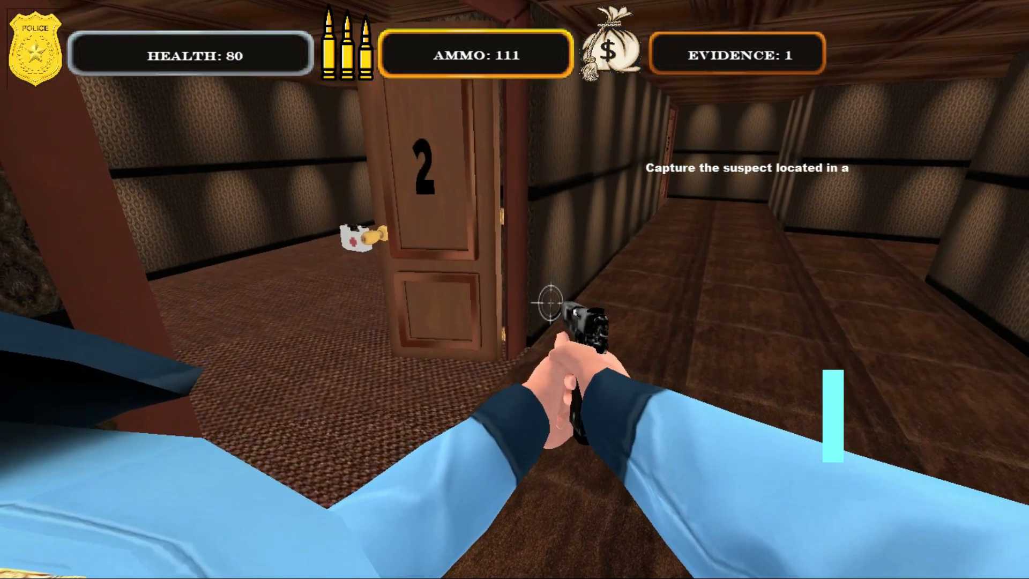
{"action": "key", "text": "w"}
{"action": "key", "text": "w"}
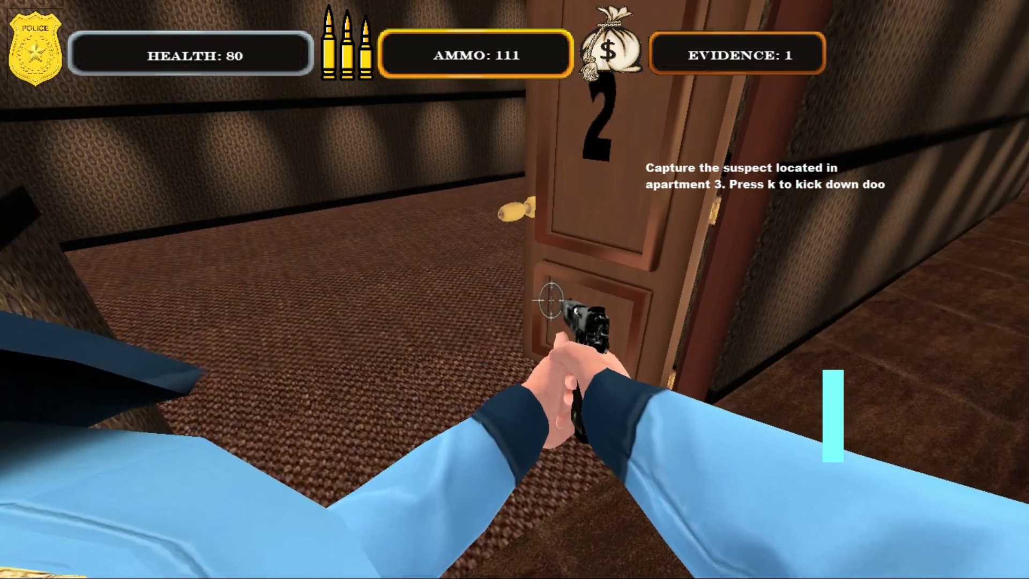
{"action": "key", "text": "w"}
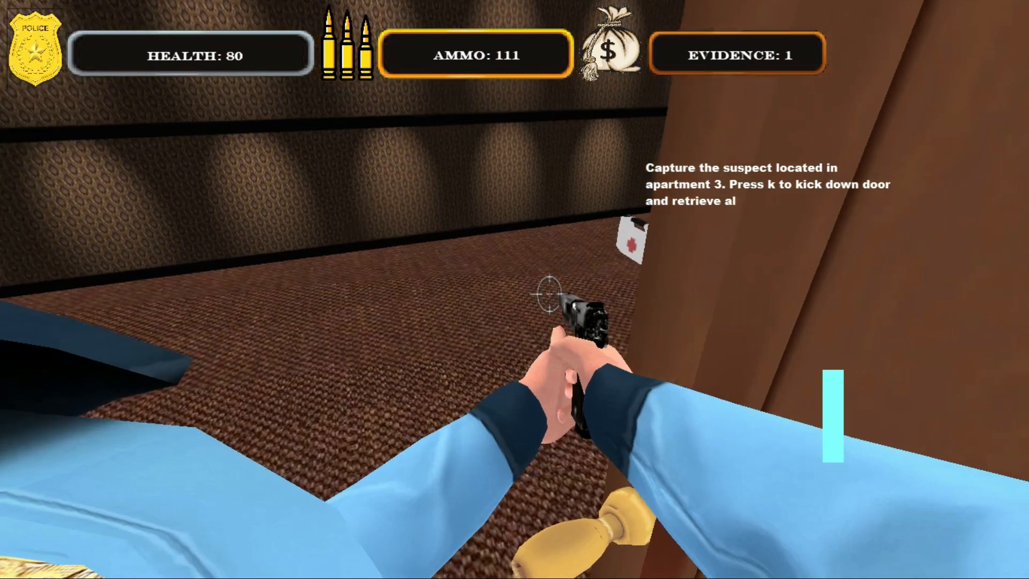
{"action": "key", "text": "w"}
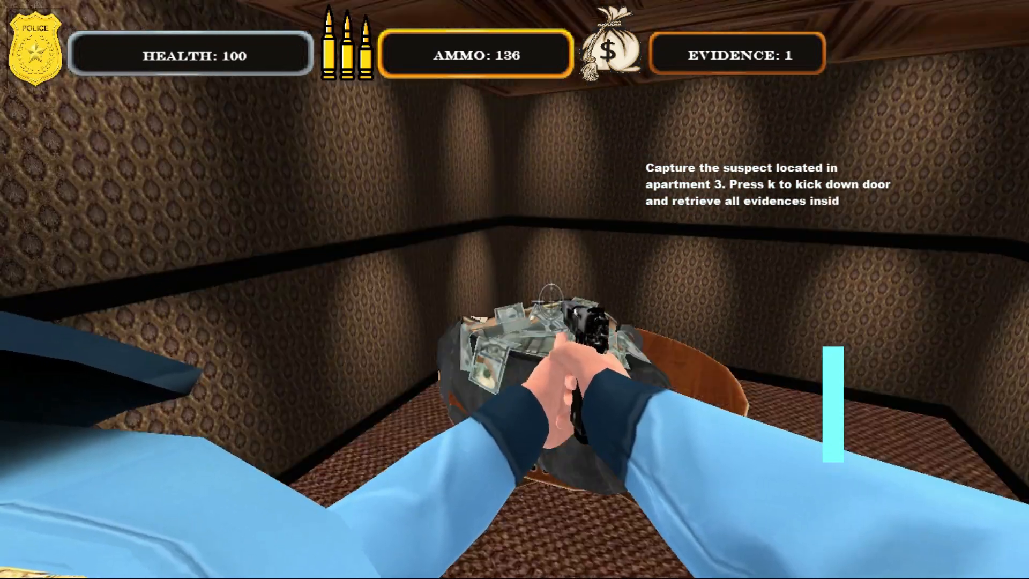
{"action": "key", "text": "w"}
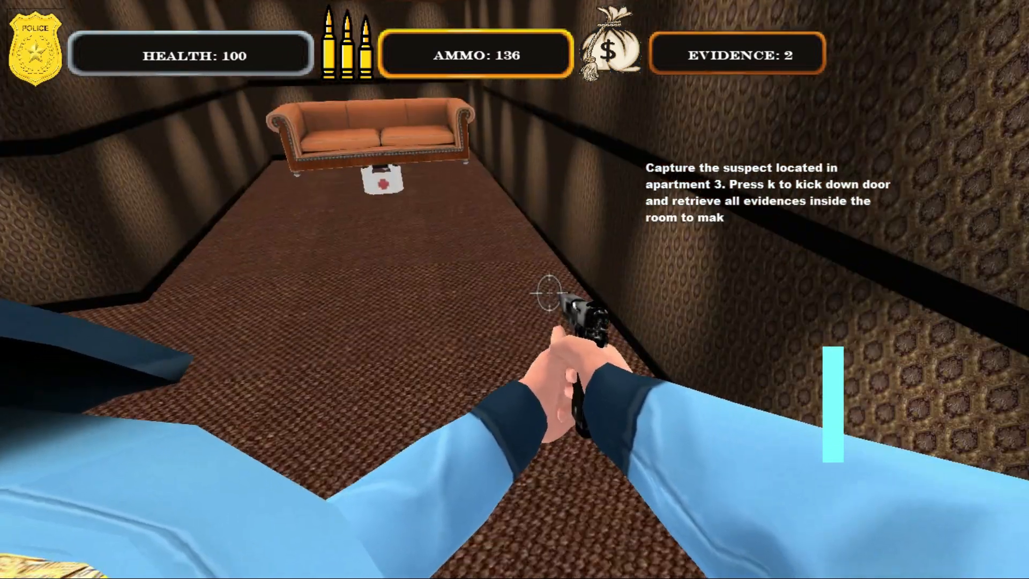
{"action": "key", "text": "w"}
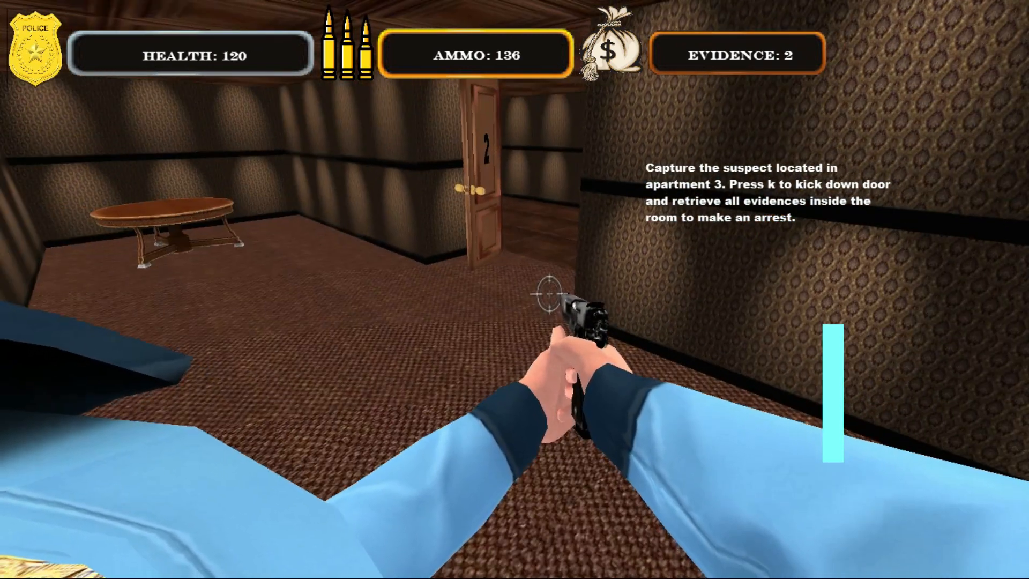
Leave apartment 2, walk along the corridor to apartment 3 and kick down its door
{"action": "key", "text": "w"}
{"action": "key", "text": "w"}
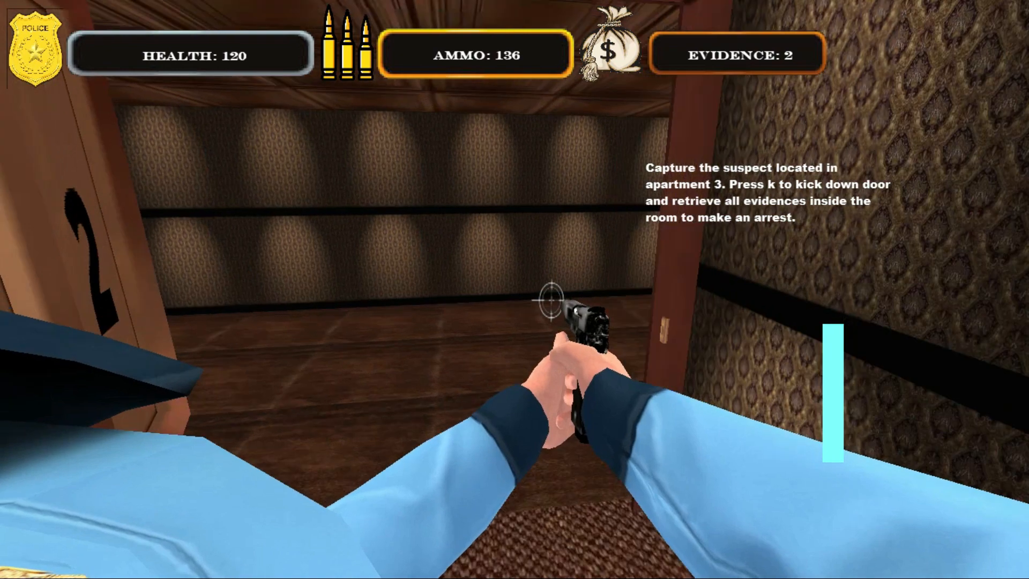
{"action": "key", "text": "w"}
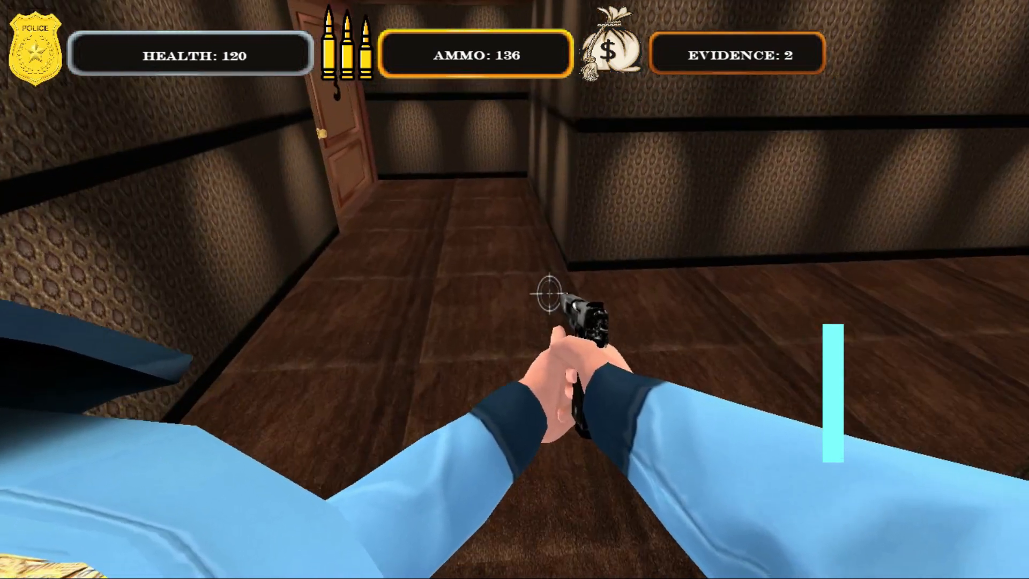
{"action": "key", "text": "w"}
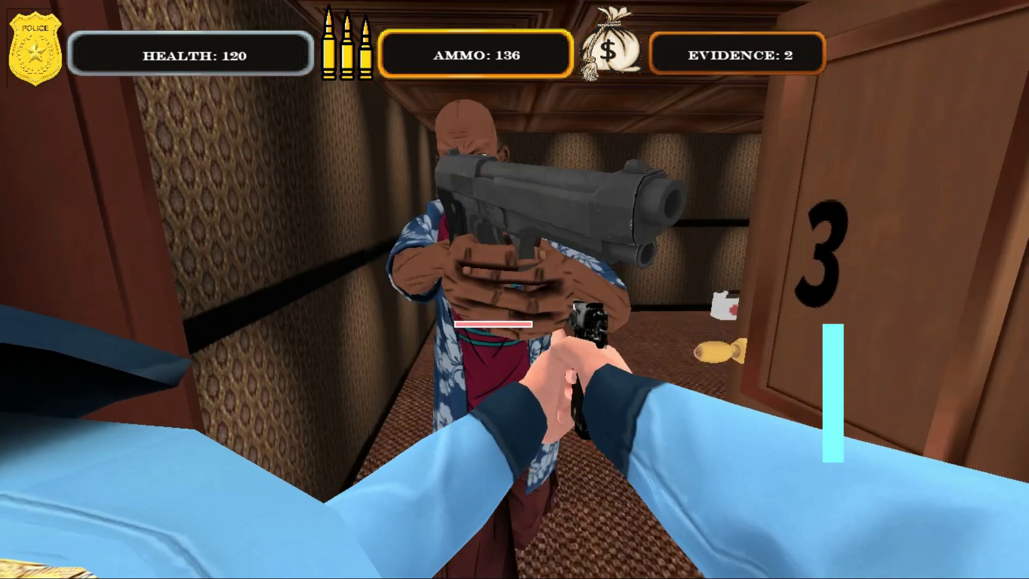
Shoot at the apartment 3 suspect at close range in the doorway while retreating into the corridor
{"action": "left_click", "coordinate": [514, 299]}
{"action": "left_click", "coordinate": [515, 298]}
{"action": "left_click", "coordinate": [515, 299]}
{"action": "left_click", "coordinate": [514, 299]}
{"action": "left_click", "coordinate": [514, 298]}
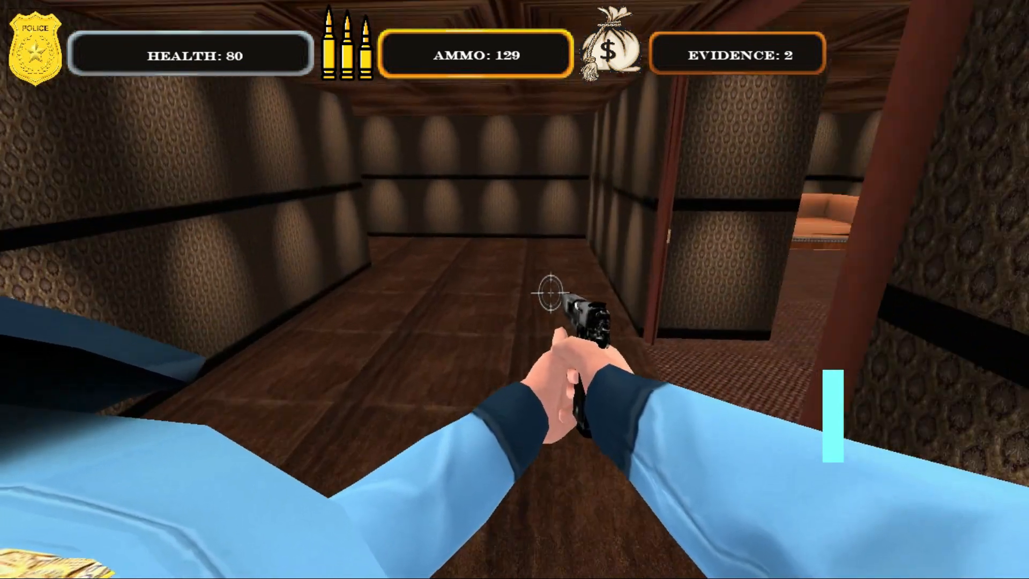
Approach the suspect outside apartment 3 again and shoot him until he is captured
{"action": "key", "text": "w"}
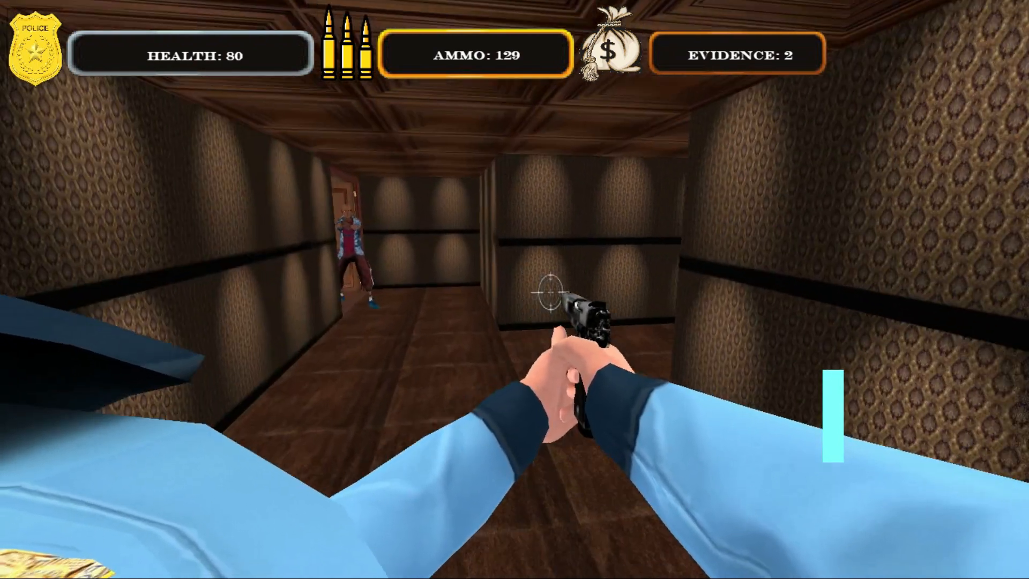
{"action": "key", "text": "w"}
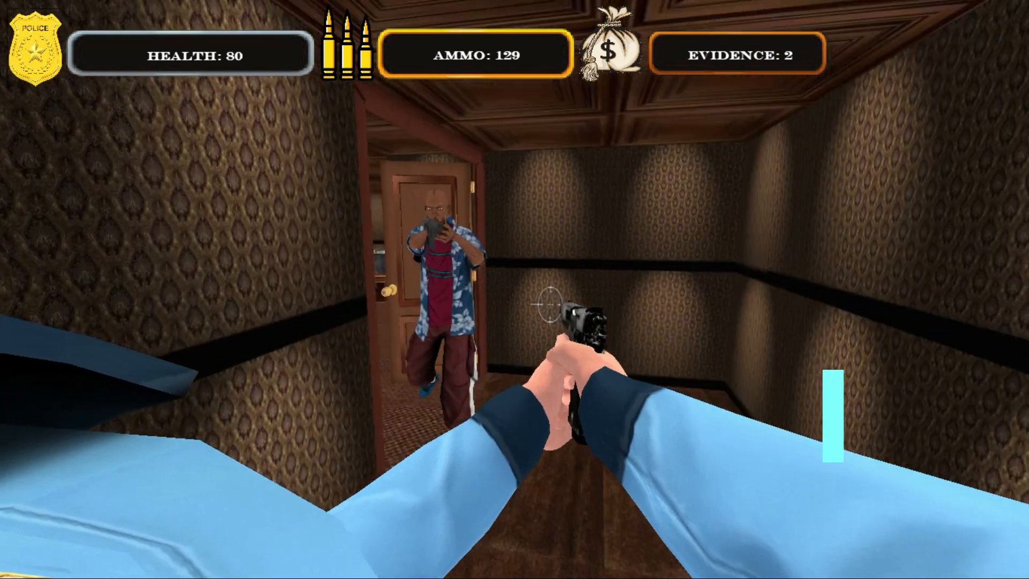
{"action": "left_click", "coordinate": [551, 304]}
{"action": "left_click", "coordinate": [551, 304]}
{"action": "left_click", "coordinate": [551, 305]}
{"action": "left_click", "coordinate": [551, 305]}
{"action": "left_click", "coordinate": [551, 304]}
{"action": "left_click", "coordinate": [515, 290]}
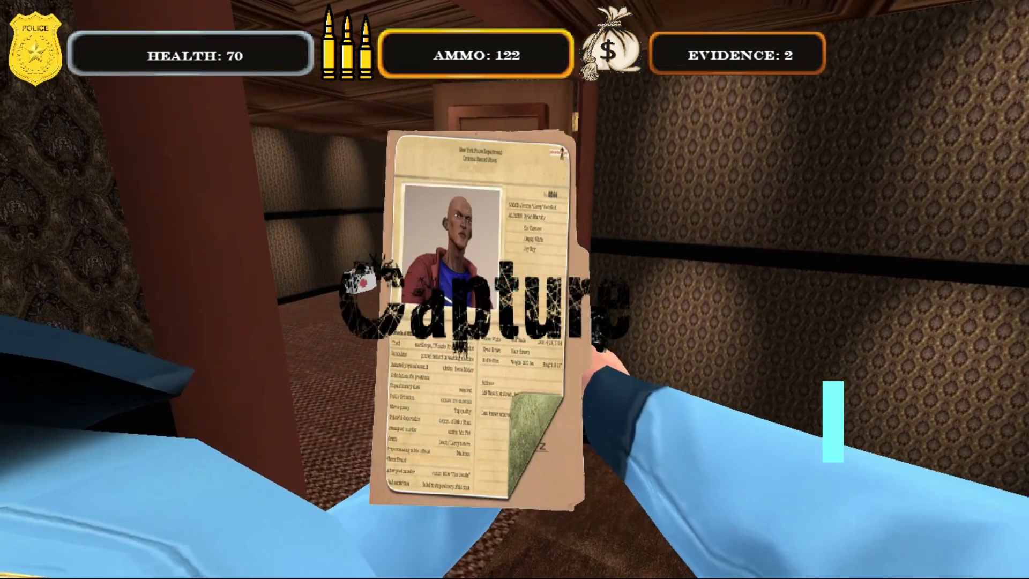
Enter apartment 3 and collect the health kit and the first money bag as evidence
{"action": "key", "text": "w"}
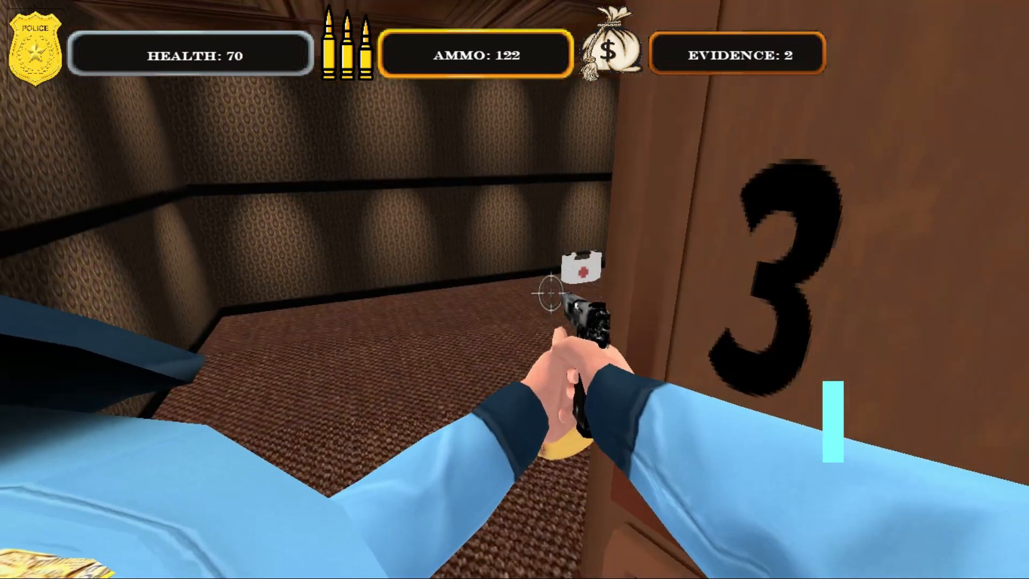
{"action": "key", "text": "w"}
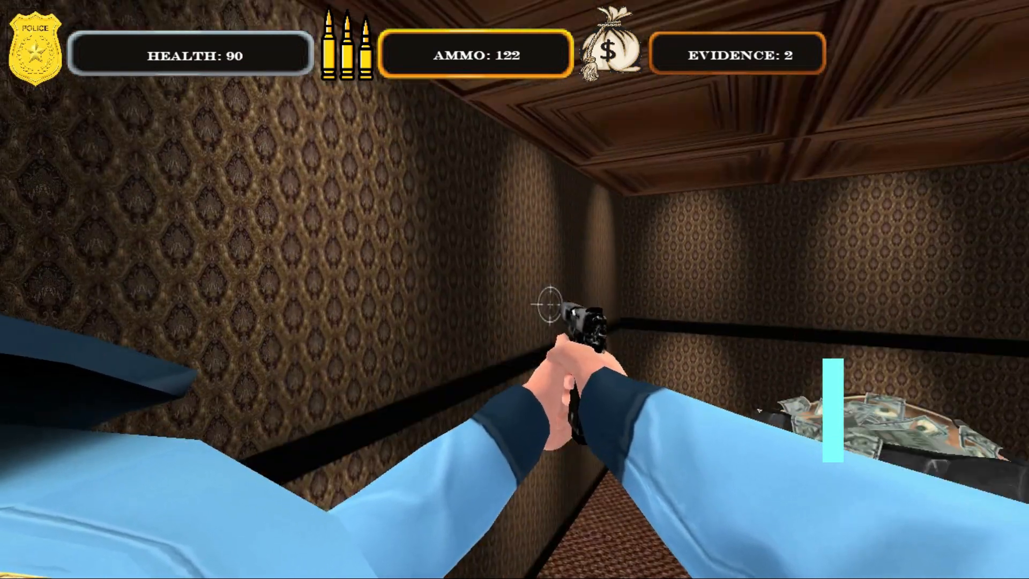
{"action": "key", "text": "w"}
{"action": "key", "text": "w"}
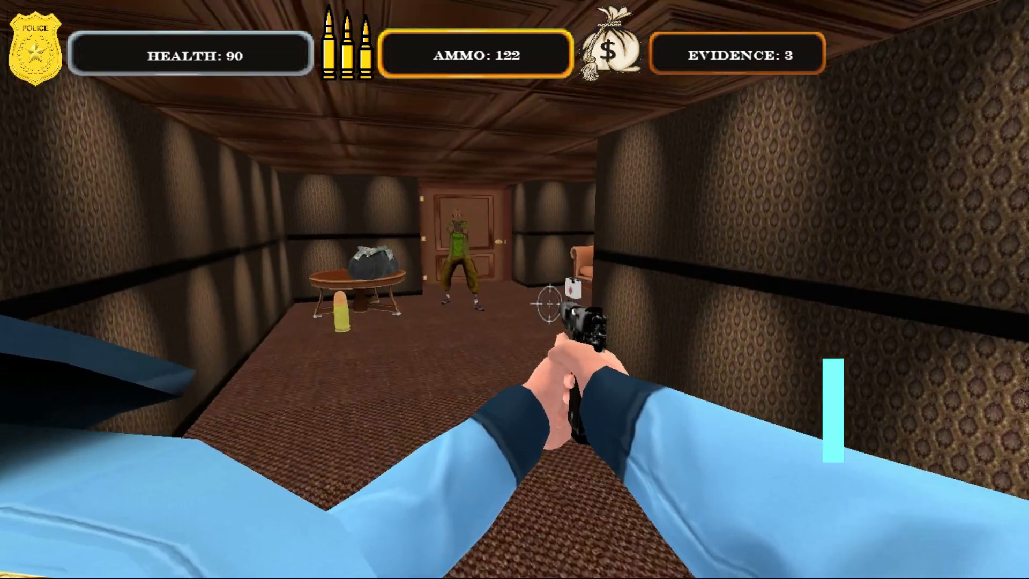
Approach the second apartment 3 suspect, dressed in green, and shoot him while backing away until he is captured
{"action": "key", "text": "w"}
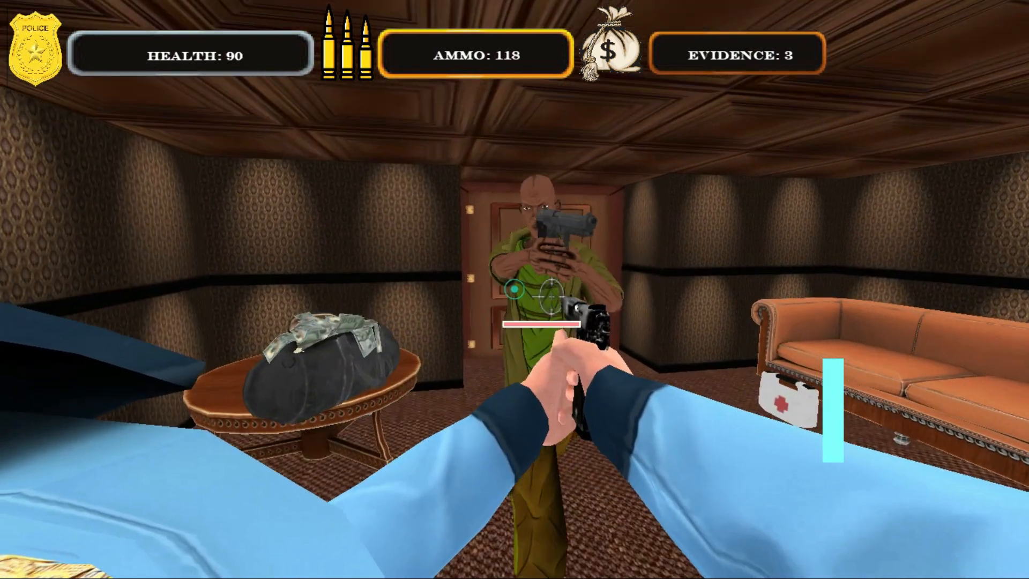
{"action": "key", "text": "s"}
{"action": "left_click", "coordinate": [553, 304]}
{"action": "left_click", "coordinate": [552, 304]}
{"action": "left_click", "coordinate": [552, 304]}
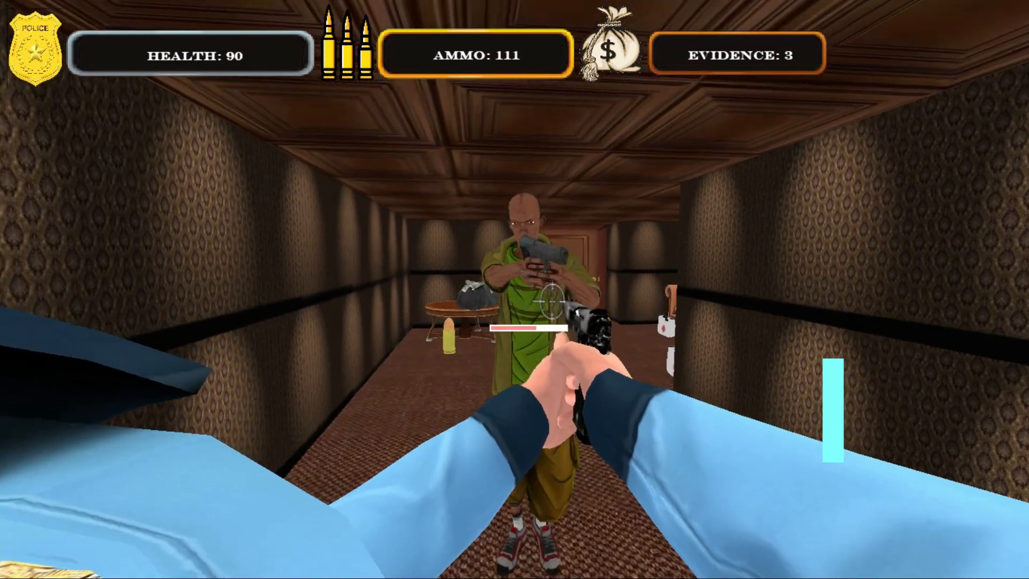
{"action": "left_click", "coordinate": [552, 303]}
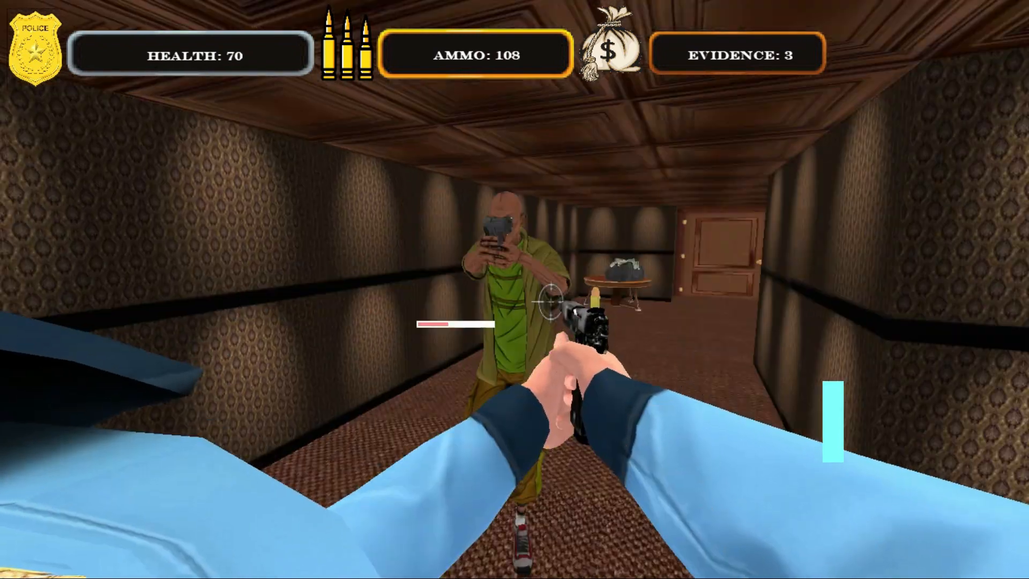
{"action": "left_click", "coordinate": [552, 297]}
{"action": "left_click", "coordinate": [552, 298]}
{"action": "left_click", "coordinate": [575, 276]}
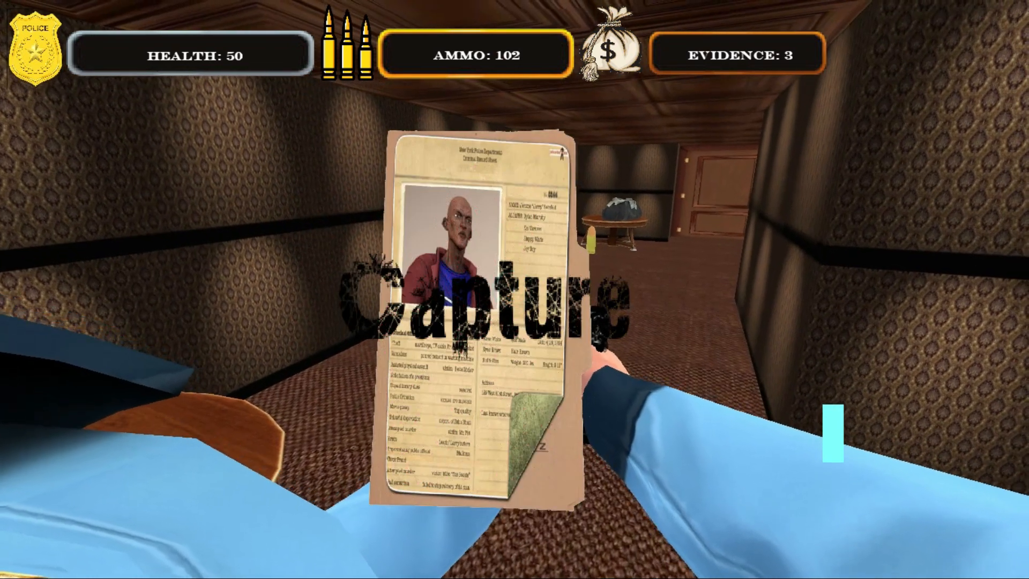
Collect the two health kits, the ammo and the remaining money bag in apartment 3
{"action": "key", "text": "w"}
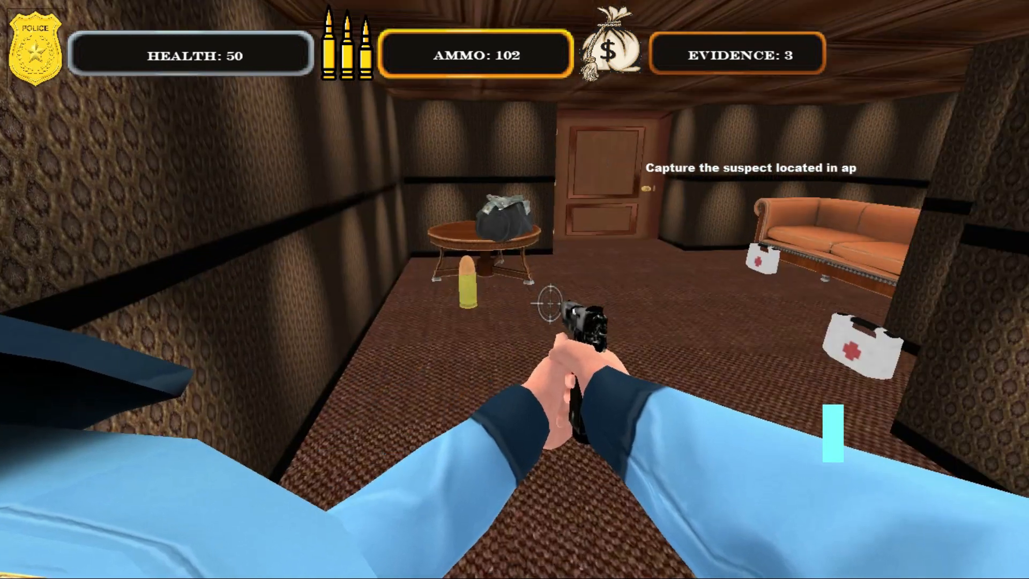
{"action": "key", "text": "w"}
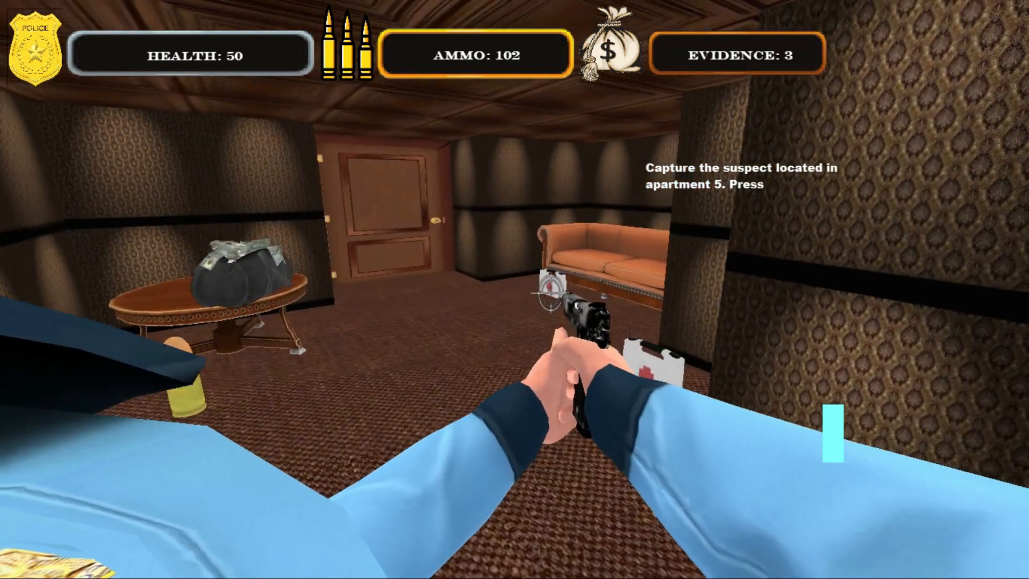
{"action": "key", "text": "w"}
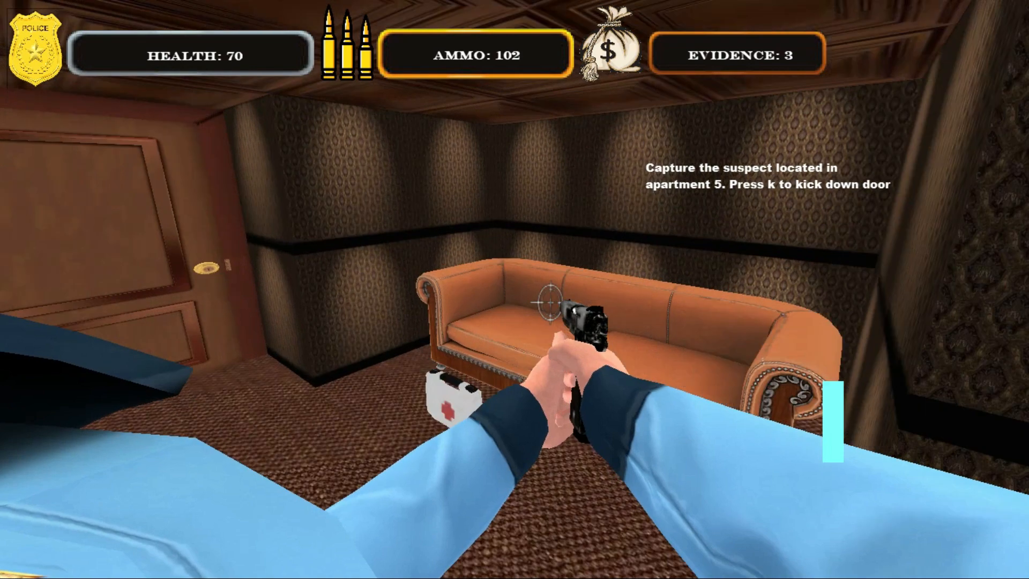
{"action": "key", "text": "w"}
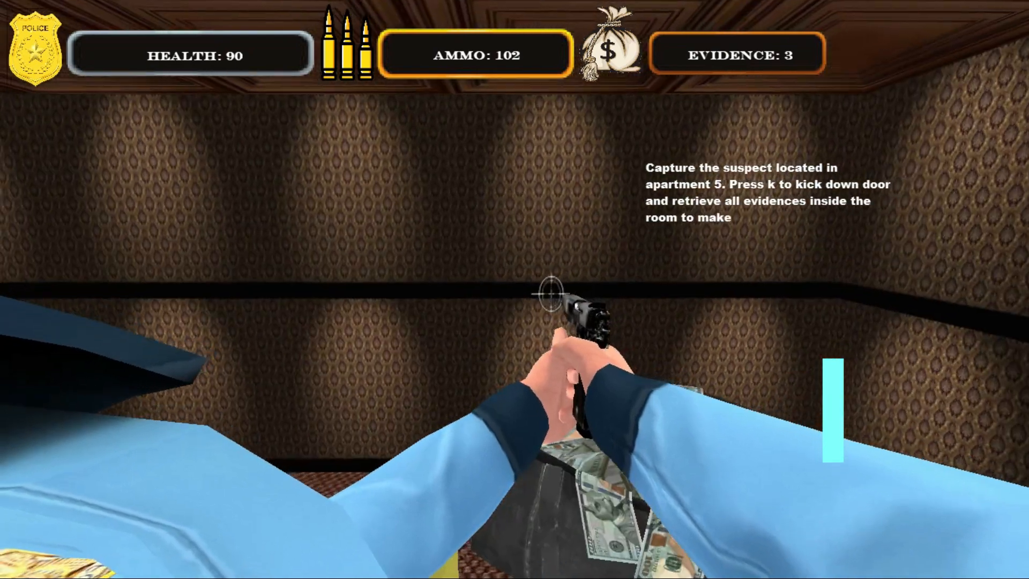
{"action": "key", "text": "w"}
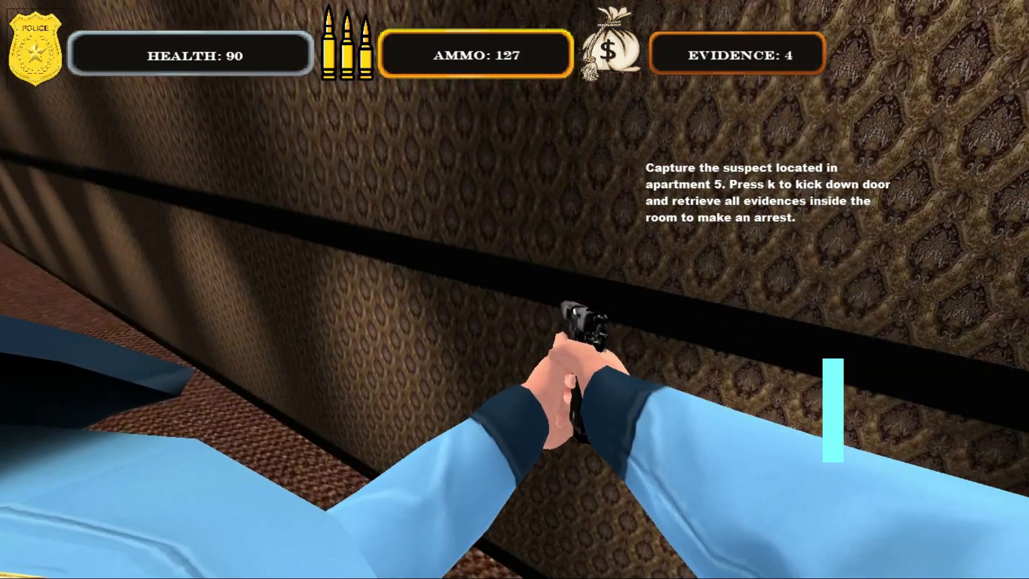
Leave apartment 3 and walk along the corridor to the door of apartment 5
{"action": "key", "text": "w"}
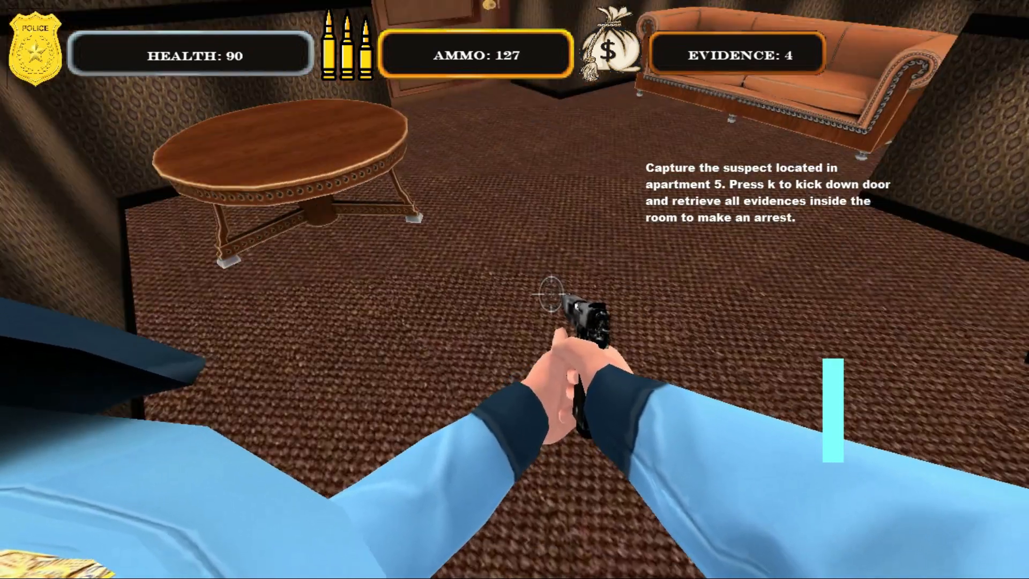
{"action": "key", "text": "w"}
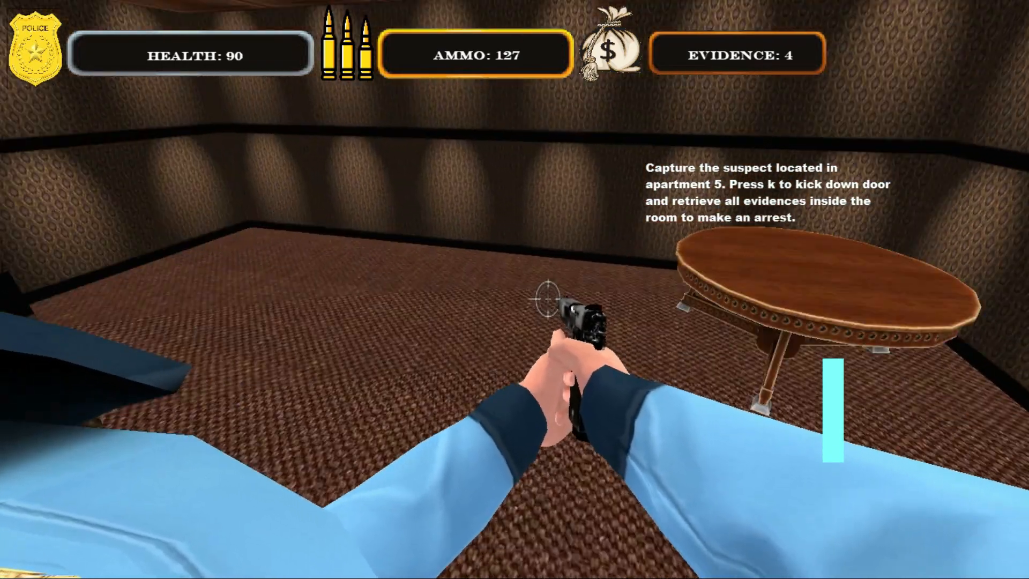
{"action": "key", "text": "w"}
{"action": "key", "text": "w"}
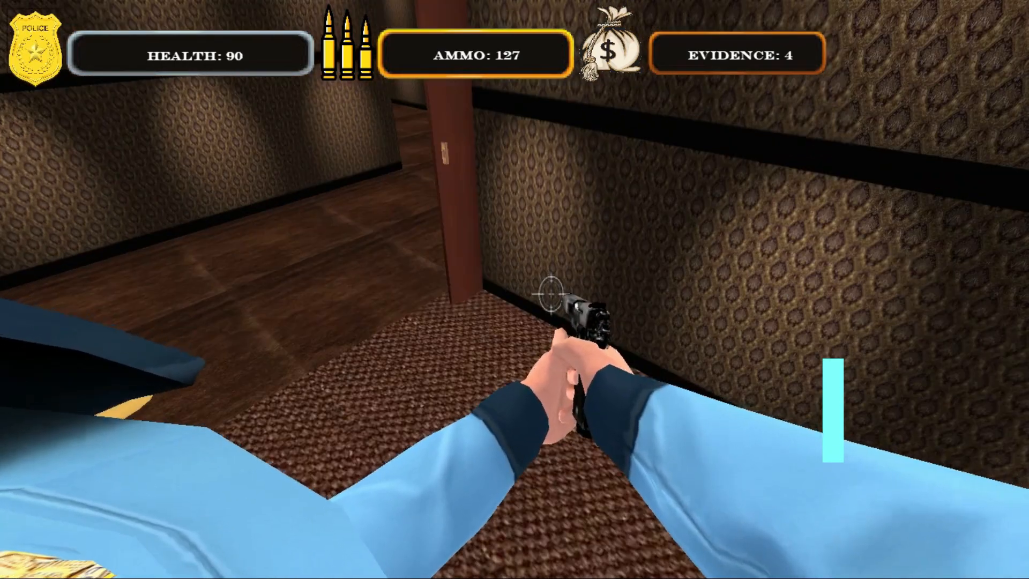
{"action": "key", "text": "w"}
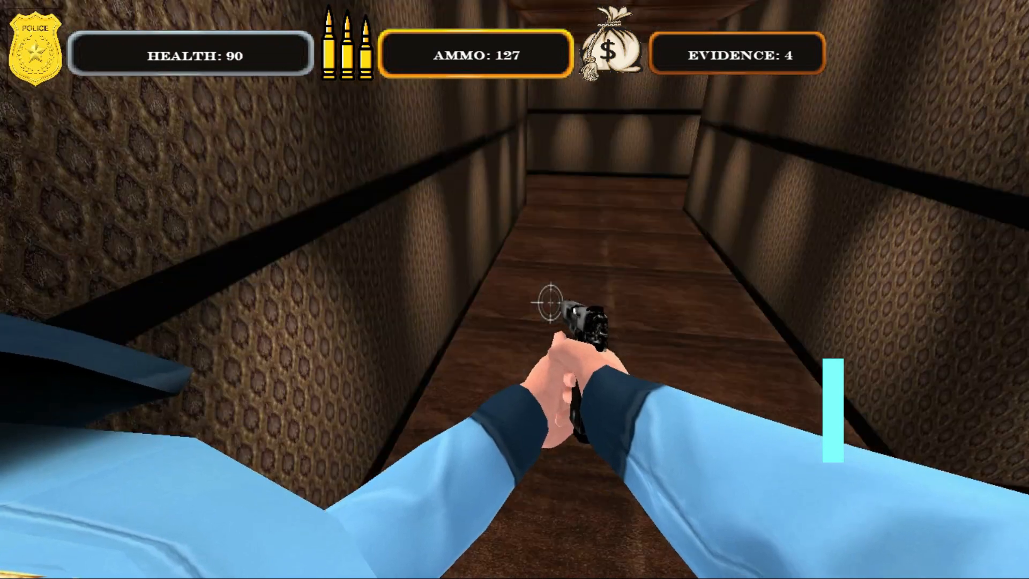
{"action": "key", "text": "w"}
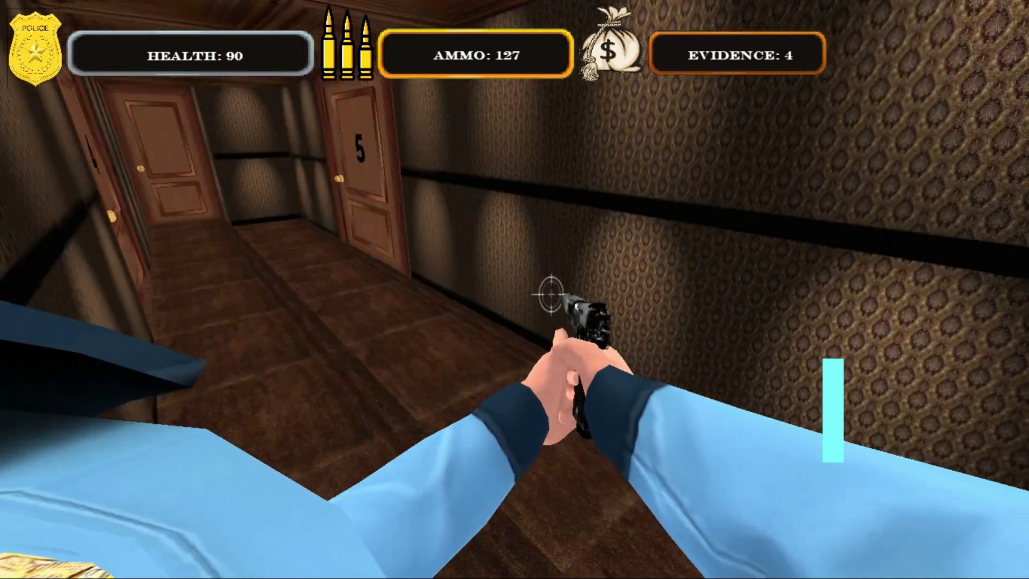
{"action": "key", "text": "w"}
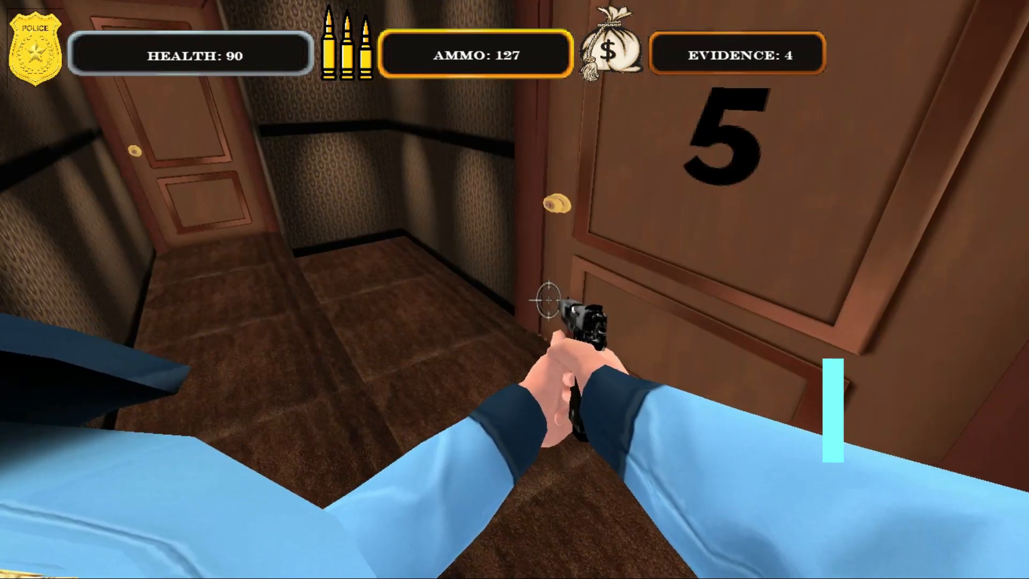
Kick down the apartment 5 door and shoot at the suspect in the yellow top in the doorway
{"action": "key", "text": "w"}
{"action": "key", "text": "w"}
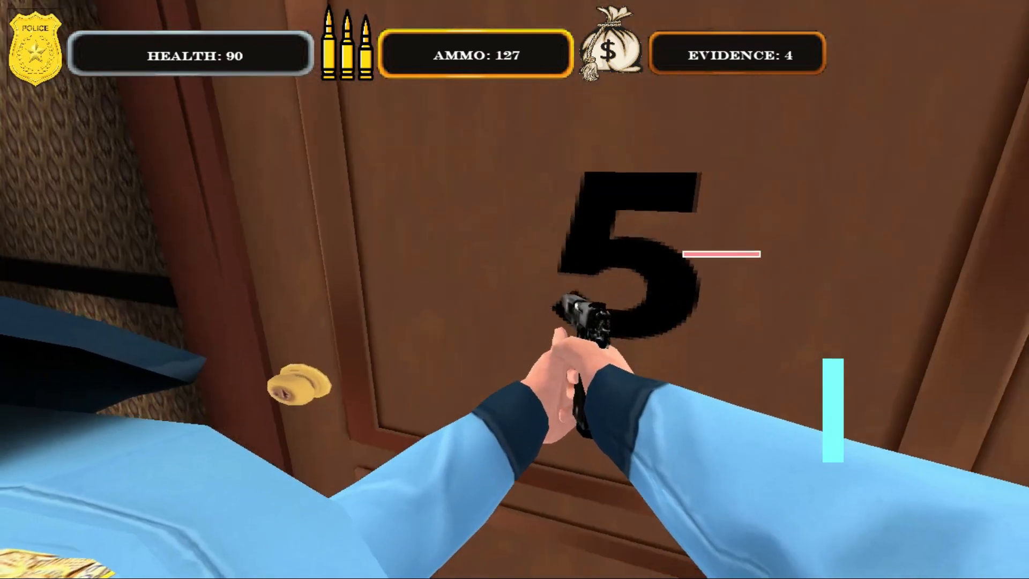
{"action": "key", "text": "w"}
{"action": "left_click", "coordinate": [551, 297]}
{"action": "left_click", "coordinate": [551, 297]}
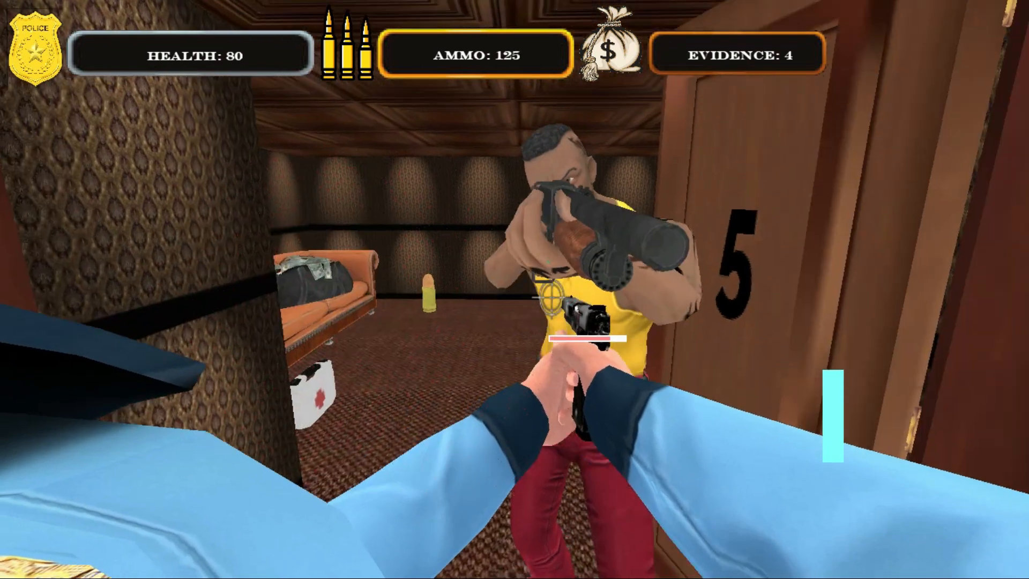
Retreat down the corridor past apartment 1 and turn back to face the pursuing suspect
{"action": "key", "text": "w"}
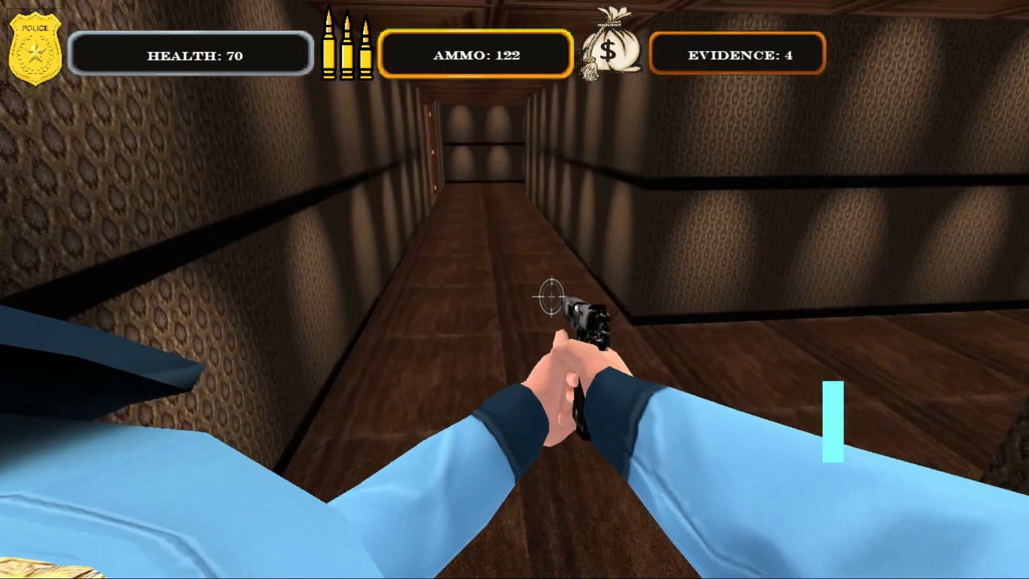
{"action": "key", "text": "w"}
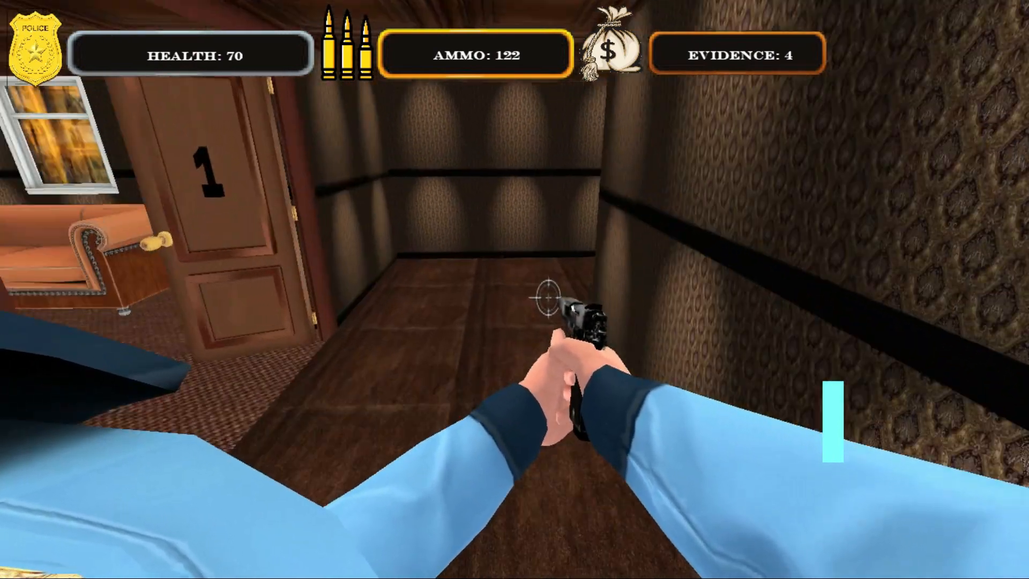
{"action": "key", "text": "w"}
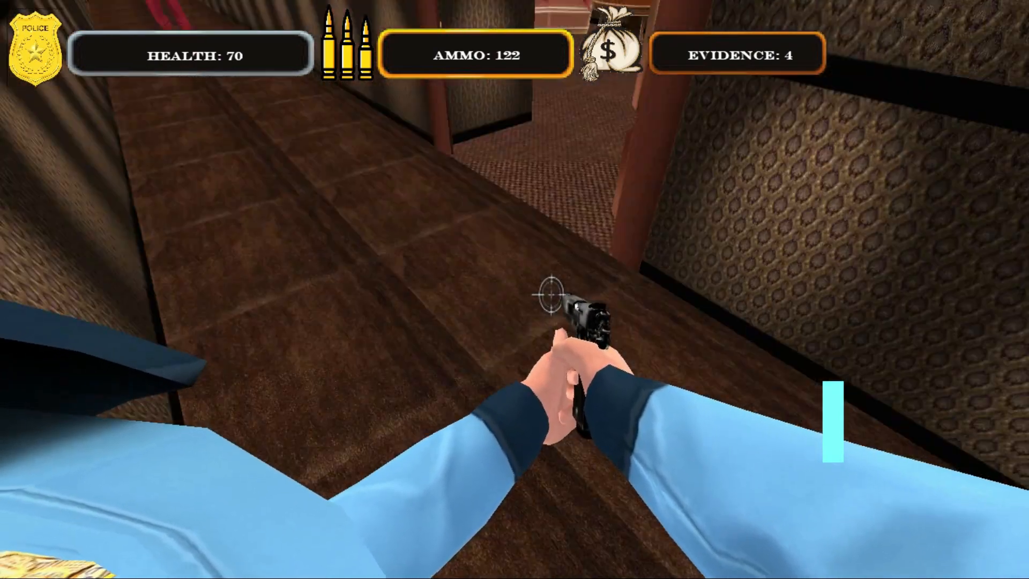
{"action": "key", "text": "w"}
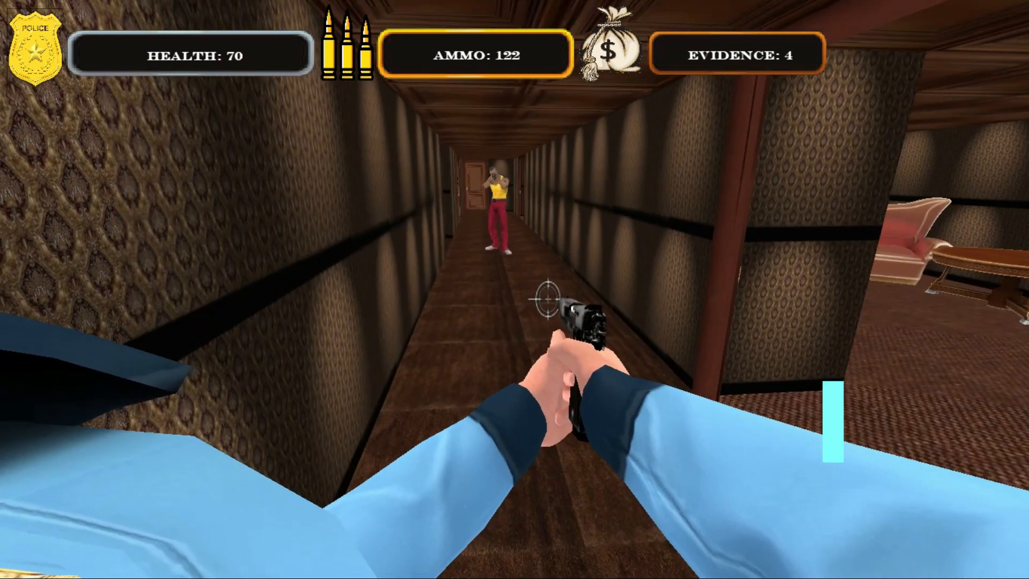
{"action": "key", "text": "w"}
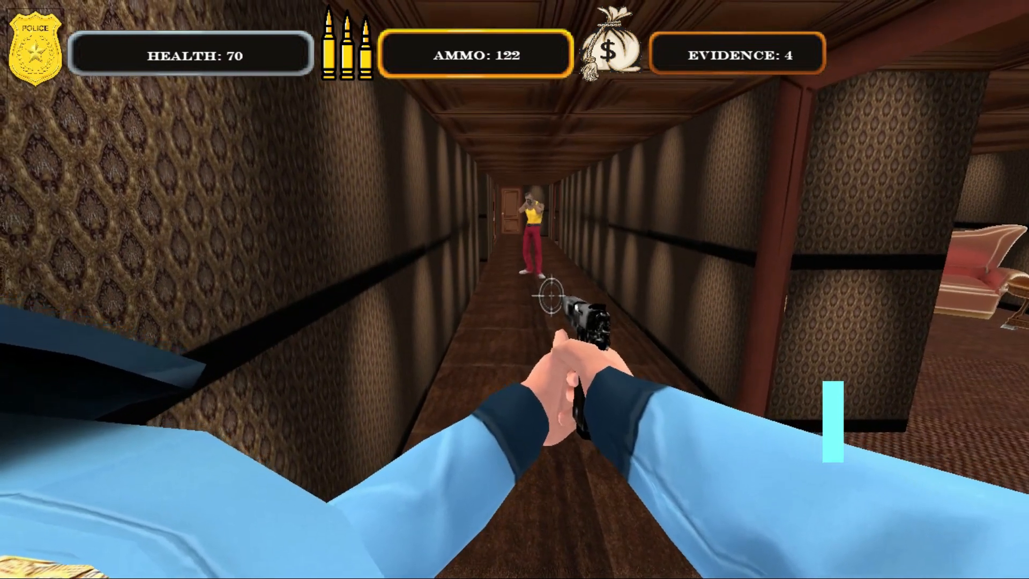
Meet the suspect in the yellow top in the corridor and shoot him repeatedly until he is captured
{"action": "key", "text": "w"}
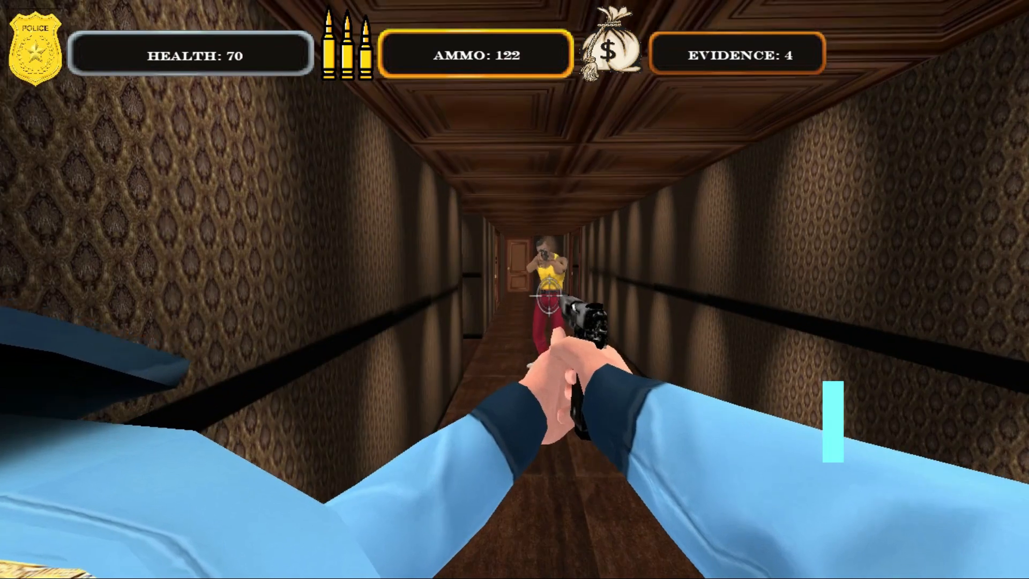
{"action": "key", "text": "w"}
{"action": "left_click", "coordinate": [514, 289]}
{"action": "left_click", "coordinate": [514, 289]}
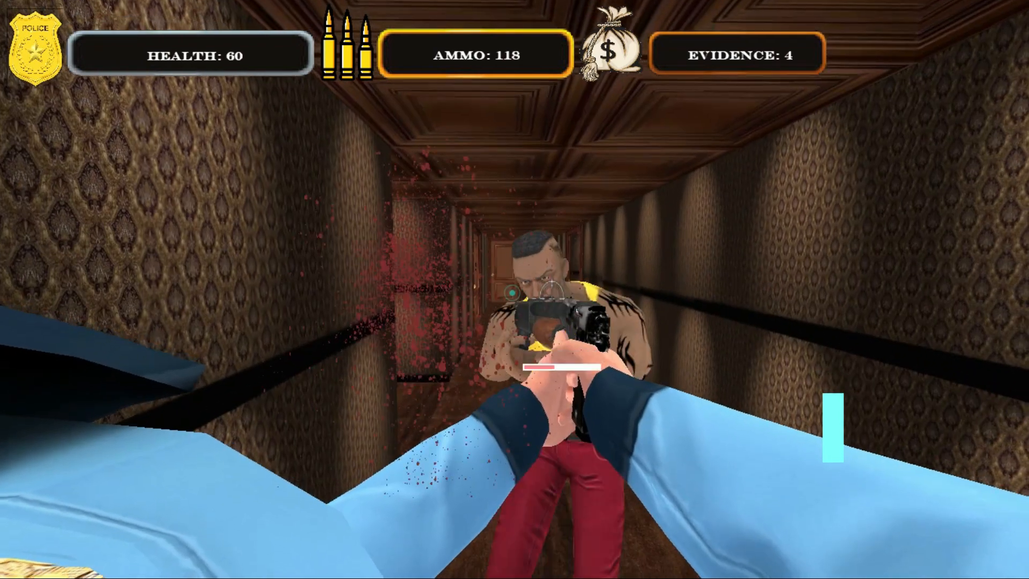
{"action": "left_click", "coordinate": [514, 289]}
{"action": "left_click", "coordinate": [514, 289]}
{"action": "left_click", "coordinate": [514, 289]}
{"action": "left_click", "coordinate": [515, 289]}
{"action": "left_click", "coordinate": [514, 289]}
{"action": "left_click", "coordinate": [514, 289]}
{"action": "left_click", "coordinate": [514, 289]}
{"action": "left_click", "coordinate": [514, 289]}
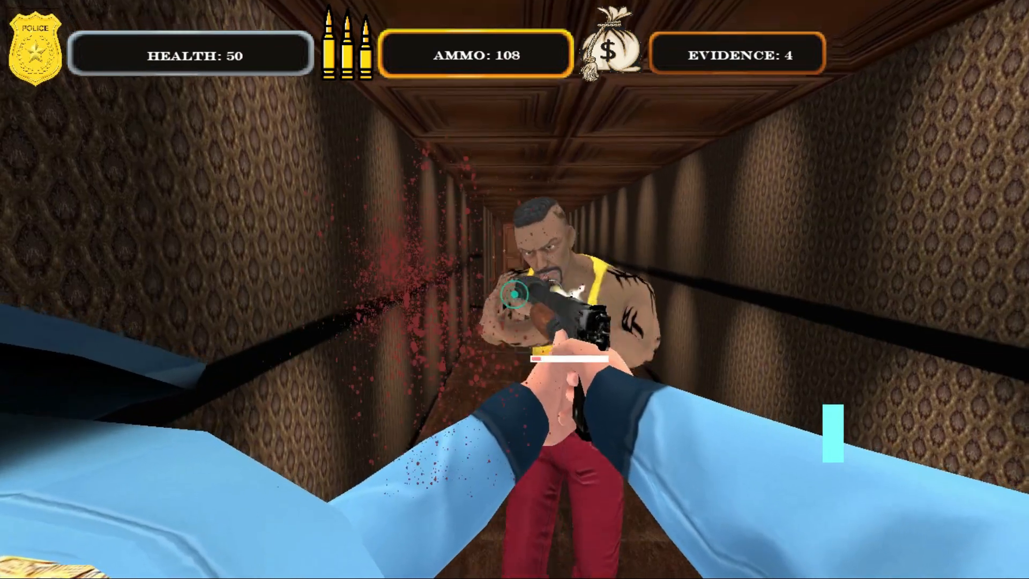
{"action": "left_click", "coordinate": [515, 289]}
{"action": "left_click", "coordinate": [514, 290]}
{"action": "left_click", "coordinate": [514, 290]}
{"action": "left_click", "coordinate": [514, 289]}
{"action": "left_click", "coordinate": [514, 289]}
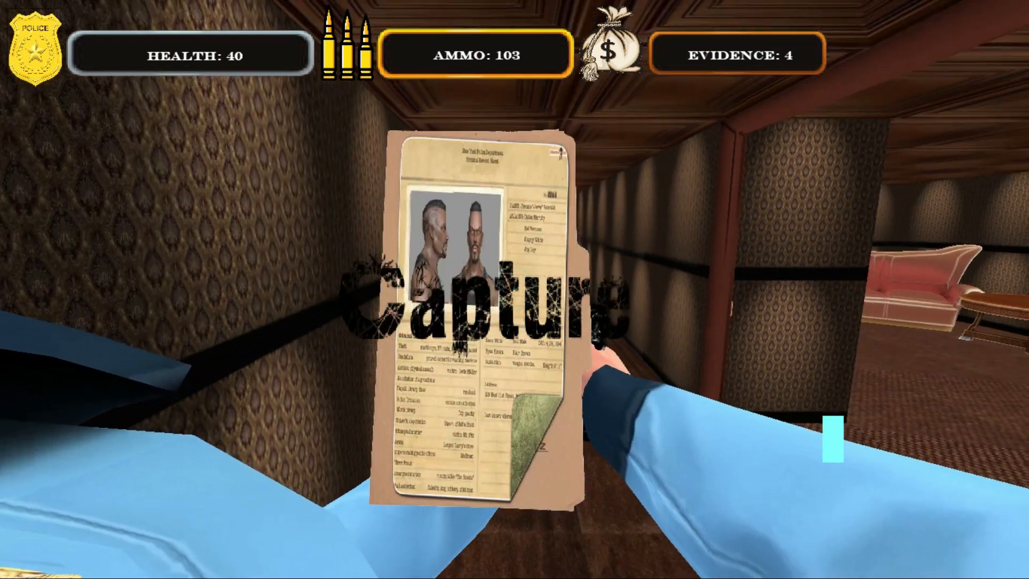
Walk back along the corridor to the open apartment 5 and go in
{"action": "key", "text": "w"}
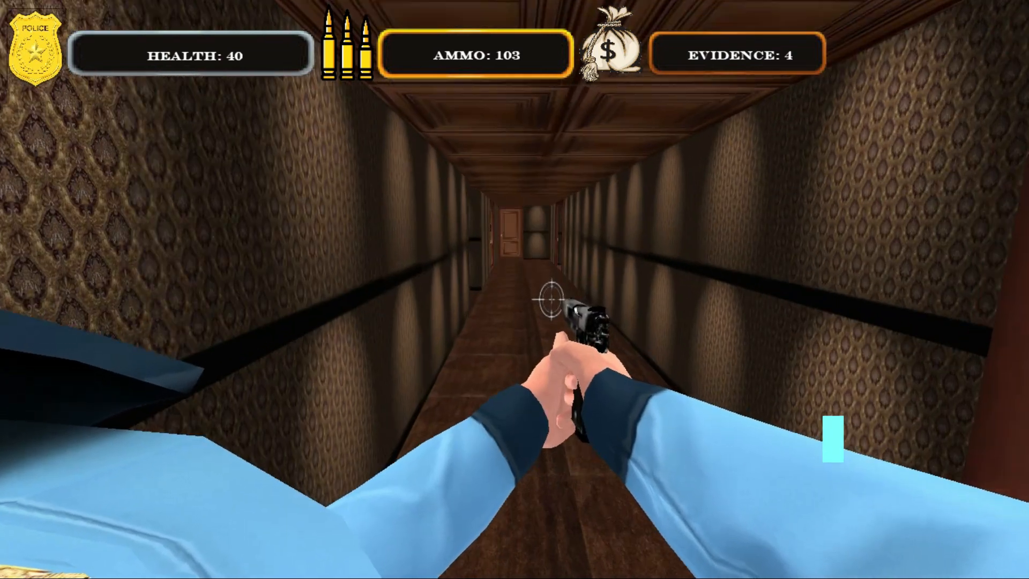
{"action": "key", "text": "w"}
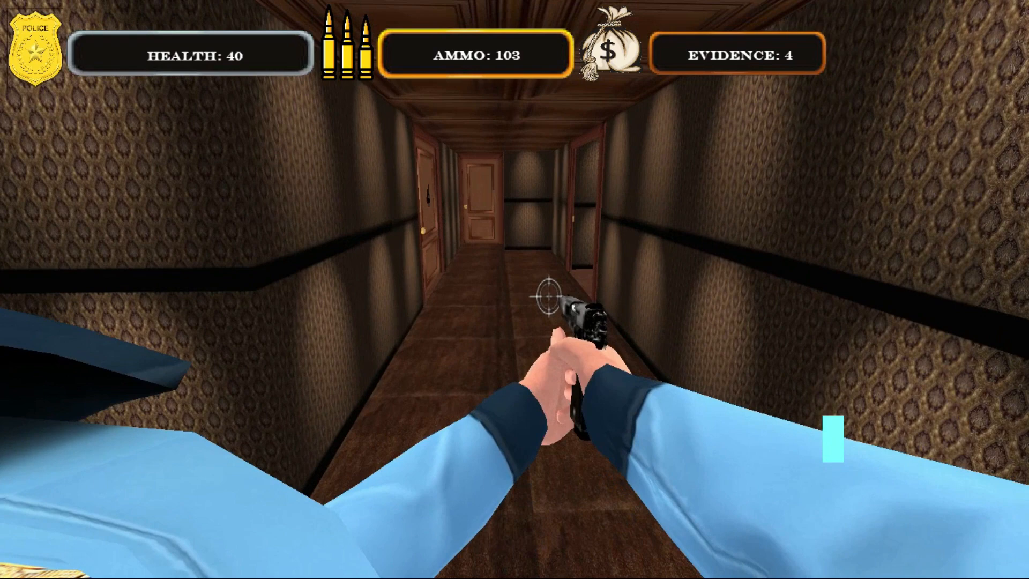
{"action": "key", "text": "w"}
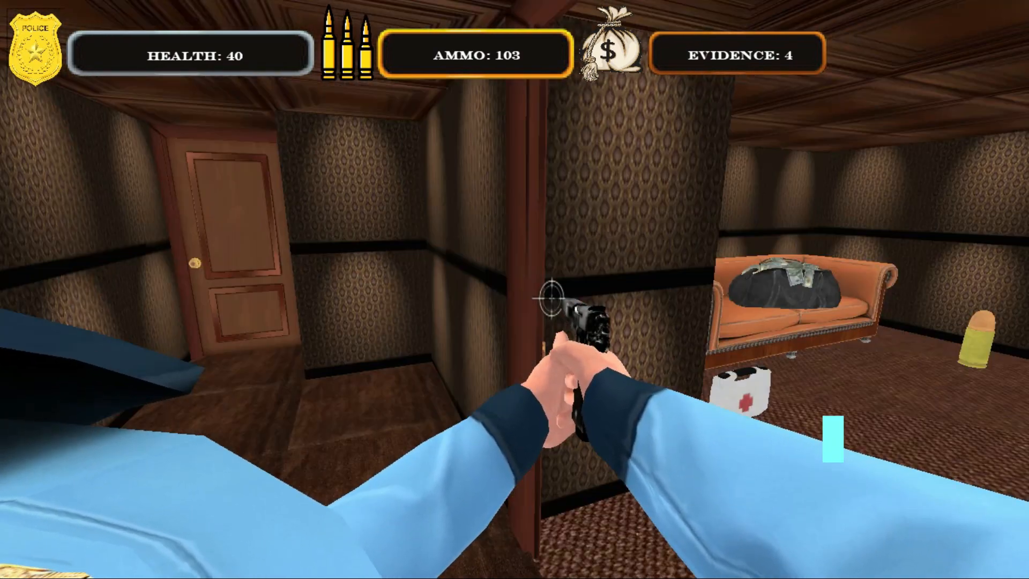
{"action": "key", "text": "w"}
Shoot the suspect in the red jacket inside apartment 5 while backing away from him
{"action": "left_click", "coordinate": [550, 304]}
{"action": "left_click", "coordinate": [550, 304]}
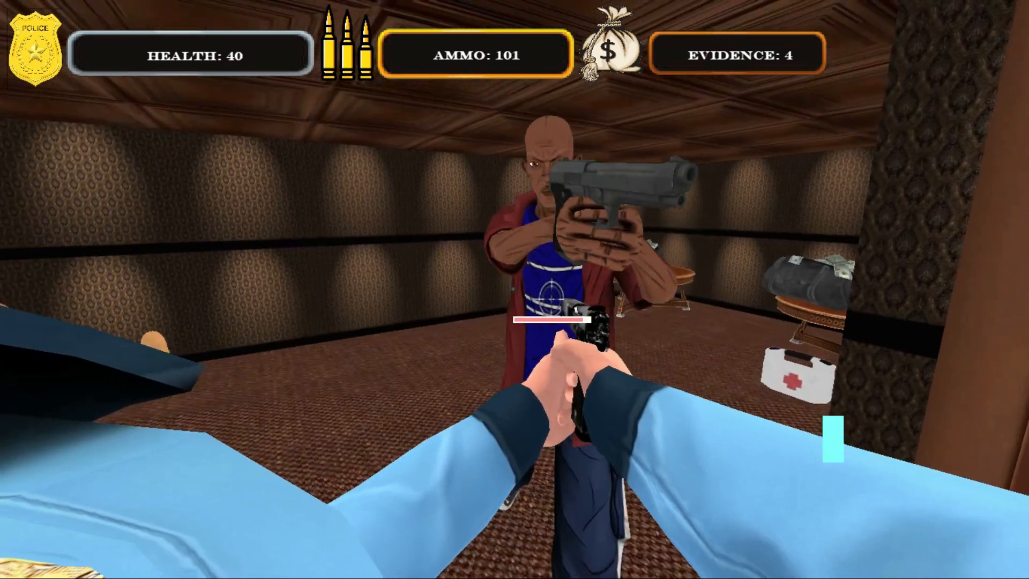
{"action": "key", "text": "s"}
{"action": "left_click", "coordinate": [552, 298]}
{"action": "left_click", "coordinate": [552, 298]}
{"action": "key", "text": "s"}
{"action": "left_click", "coordinate": [552, 298]}
{"action": "left_click", "coordinate": [551, 298]}
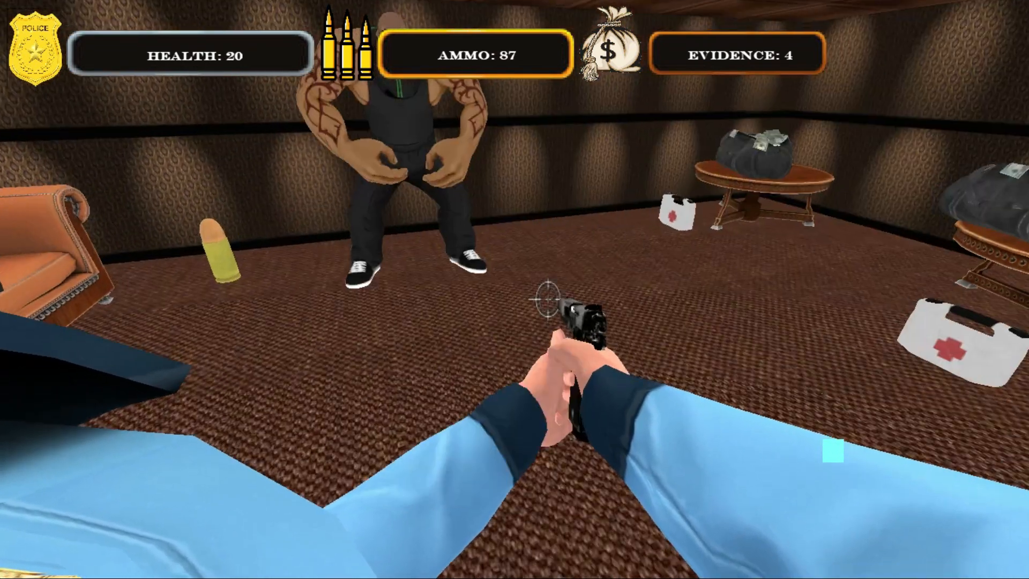
Collect a money bag and a first-aid kit in apartment 5, avoiding the tattooed suspect, and escape into the corridor
{"action": "key", "text": "w"}
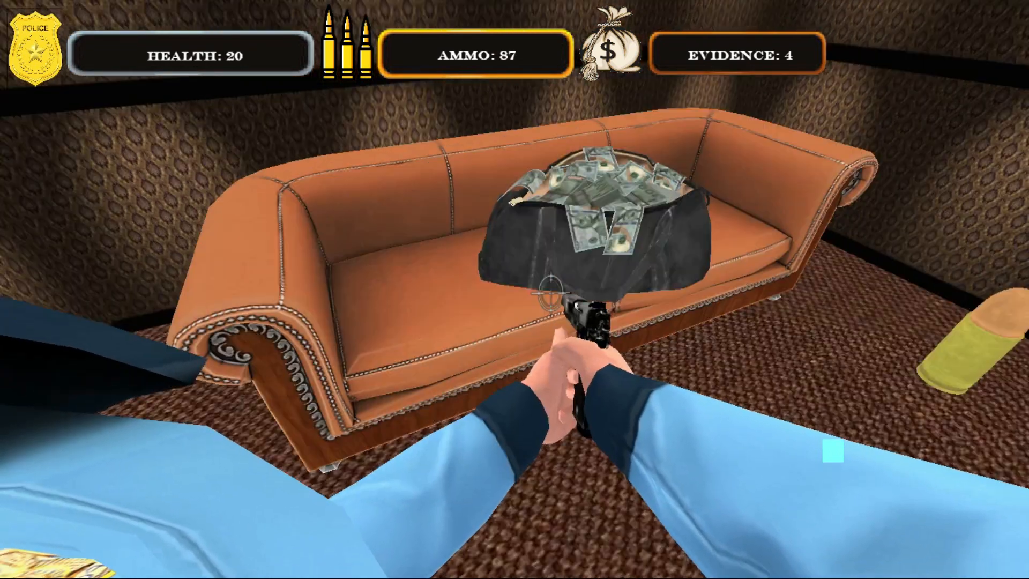
{"action": "key", "text": "w"}
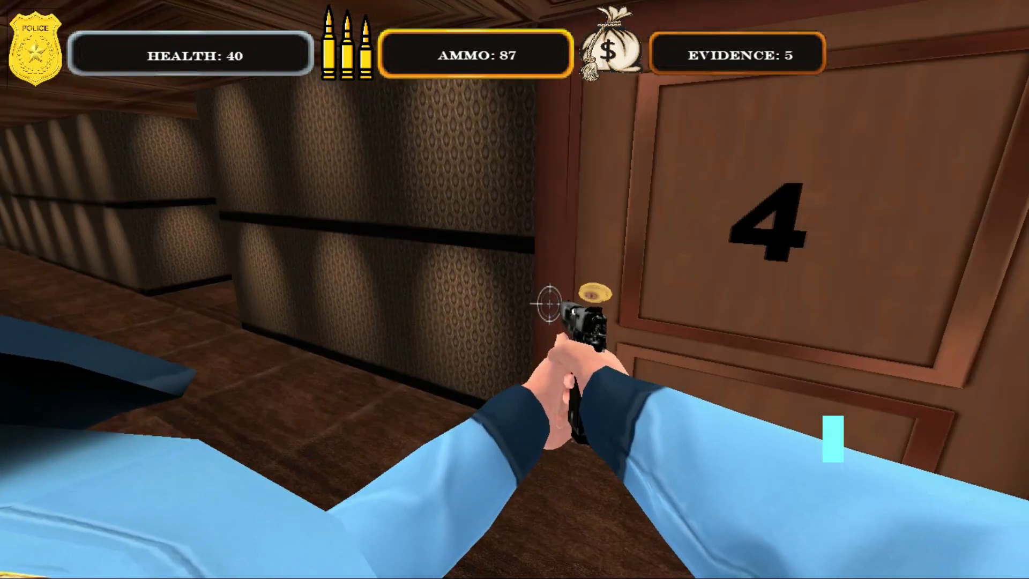
{"action": "key", "text": "w"}
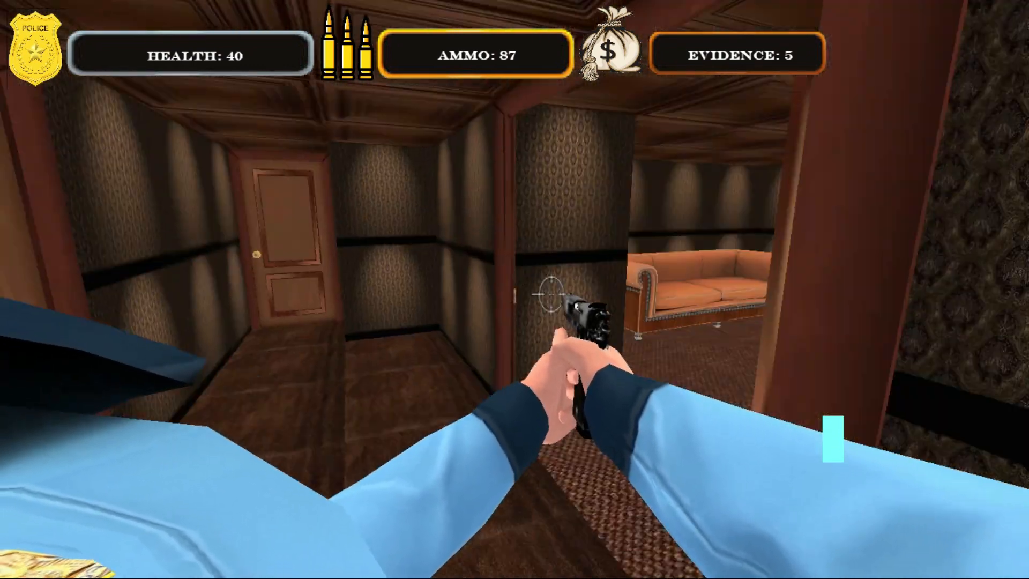
Return to the doorway of apartment 5 and open fire on the tattooed suspect in the black tank top
{"action": "key", "text": "w"}
{"action": "left_click", "coordinate": [450, 275]}
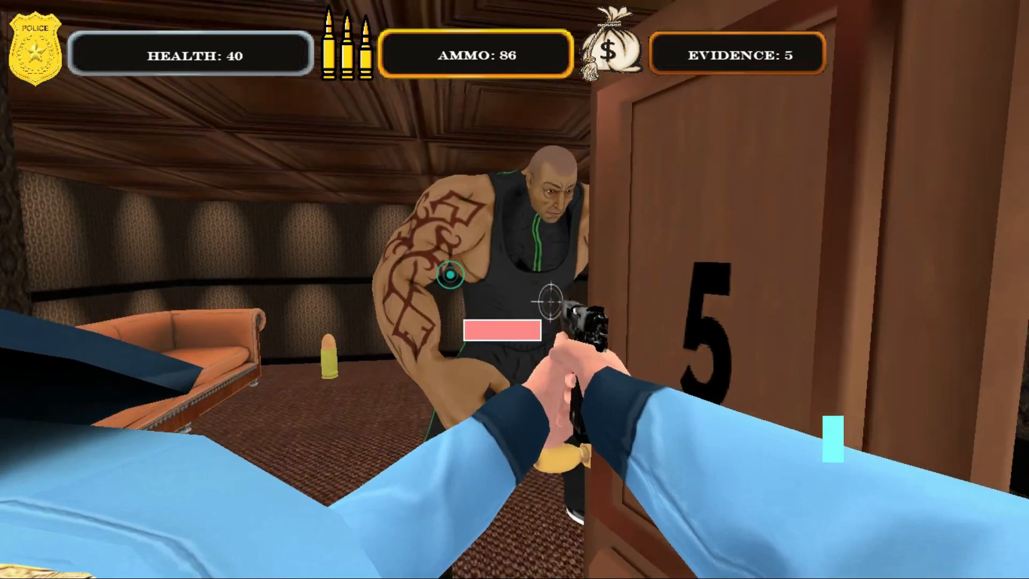
{"action": "key", "text": "w"}
{"action": "left_click", "coordinate": [514, 289]}
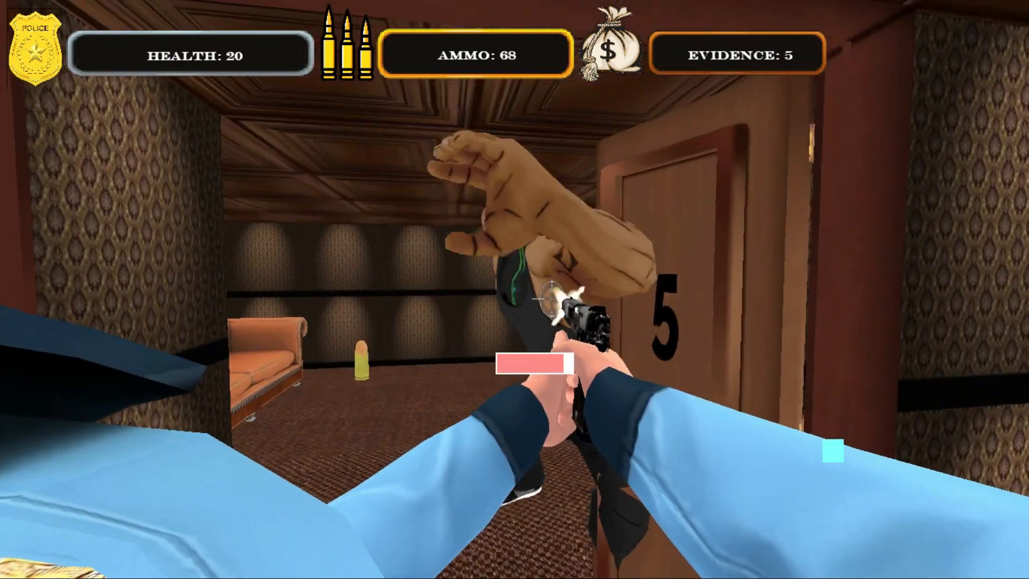
{"action": "left_click", "coordinate": [552, 298]}
{"action": "left_click", "coordinate": [552, 298]}
{"action": "left_click", "coordinate": [552, 298]}
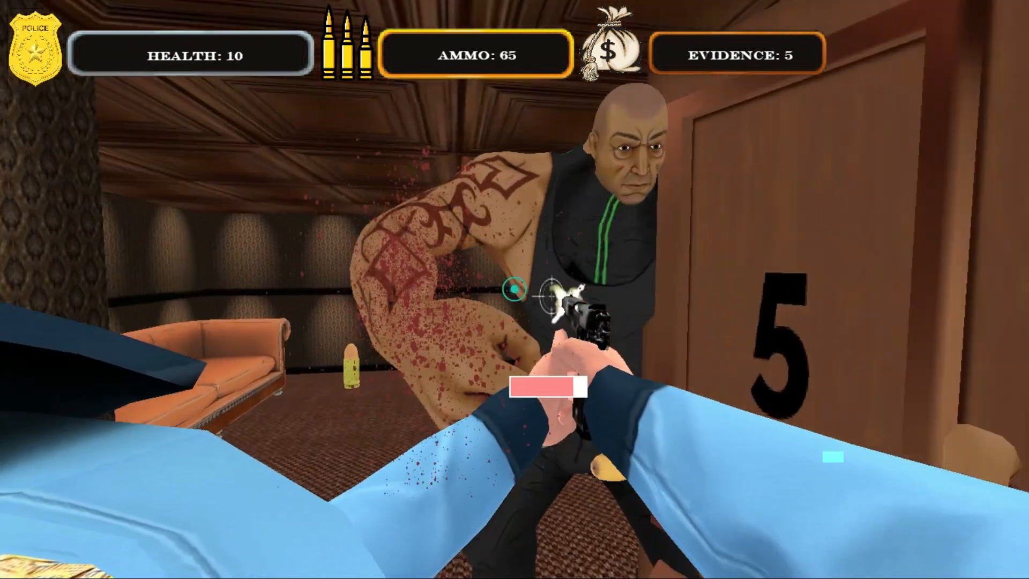
{"action": "left_click", "coordinate": [552, 298]}
{"action": "left_click", "coordinate": [552, 298]}
Back out into the corridor and keep shooting the tattooed suspect as he comes through the apartment 5 doorway
{"action": "key", "text": "s"}
{"action": "left_click", "coordinate": [552, 298]}
{"action": "left_click", "coordinate": [552, 298]}
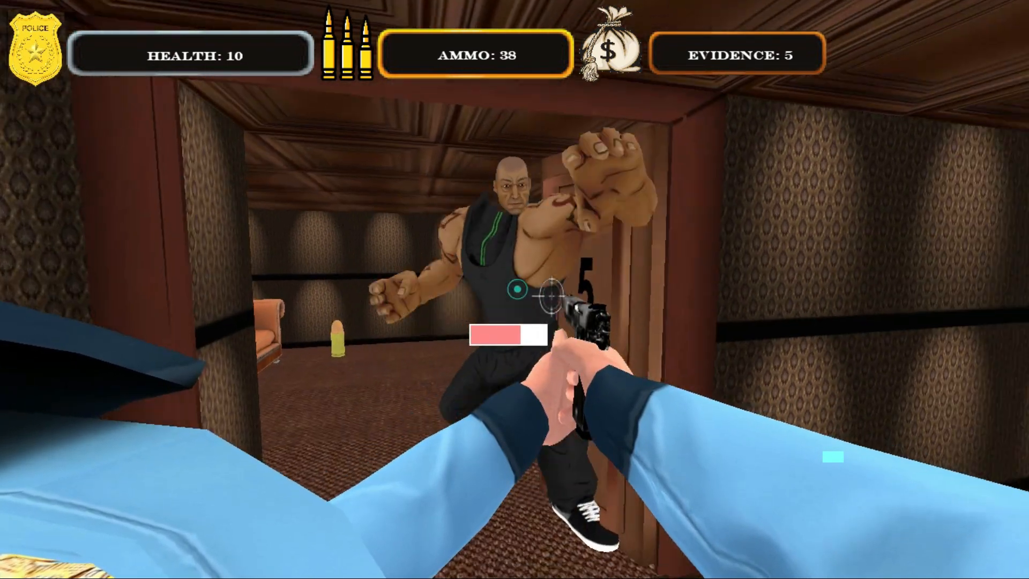
{"action": "left_click", "coordinate": [552, 296]}
{"action": "left_click", "coordinate": [552, 296]}
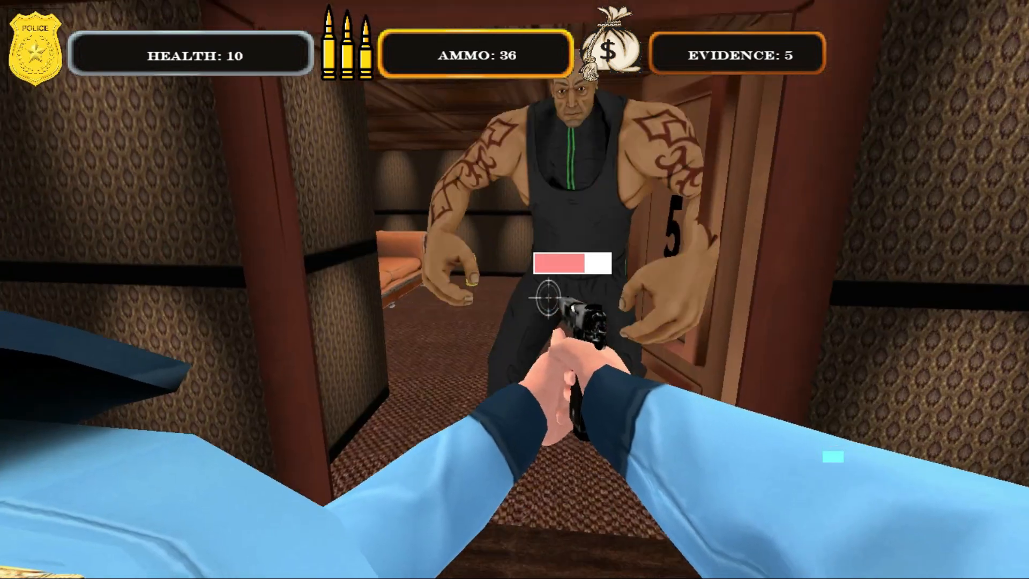
{"action": "left_click", "coordinate": [552, 296]}
{"action": "left_click", "coordinate": [552, 296]}
{"action": "left_click", "coordinate": [552, 295]}
{"action": "left_click", "coordinate": [552, 297]}
{"action": "left_click", "coordinate": [553, 296]}
{"action": "left_click", "coordinate": [551, 294]}
{"action": "left_click", "coordinate": [552, 293]}
{"action": "left_click", "coordinate": [552, 292]}
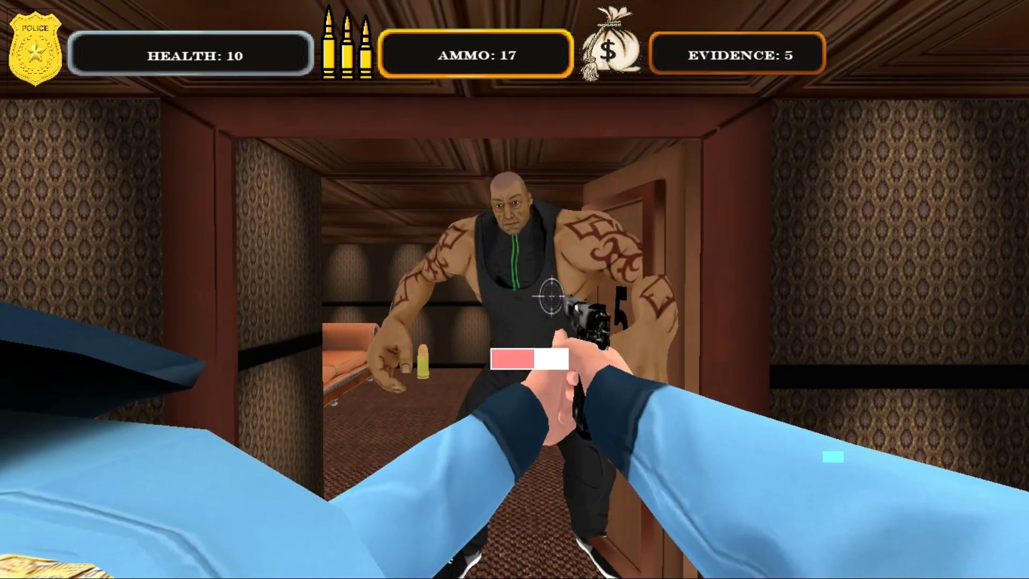
Keep firing at the tattooed suspect's torso from the corridor, and retreat from him
{"action": "left_click", "coordinate": [552, 296]}
{"action": "left_click", "coordinate": [552, 296]}
{"action": "left_click", "coordinate": [552, 296]}
{"action": "left_click", "coordinate": [553, 295]}
{"action": "left_click", "coordinate": [552, 295]}
{"action": "left_click", "coordinate": [552, 296]}
{"action": "left_click", "coordinate": [552, 296]}
{"action": "left_click", "coordinate": [552, 296]}
{"action": "left_click", "coordinate": [552, 296]}
{"action": "left_click", "coordinate": [552, 296]}
{"action": "left_click", "coordinate": [552, 296]}
{"action": "left_click", "coordinate": [552, 296]}
{"action": "left_click", "coordinate": [552, 296]}
{"action": "left_click", "coordinate": [551, 295]}
{"action": "key", "text": "s"}
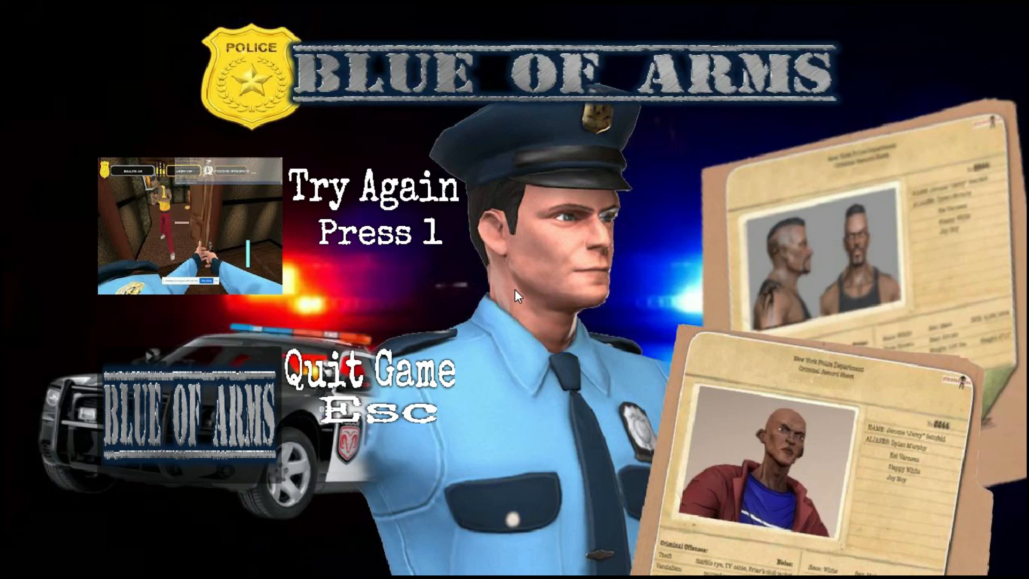
Quit the game, close the Blue of Arms Game folder, and go back up to the description on the itch.io page
{"action": "key", "text": "Escape"}
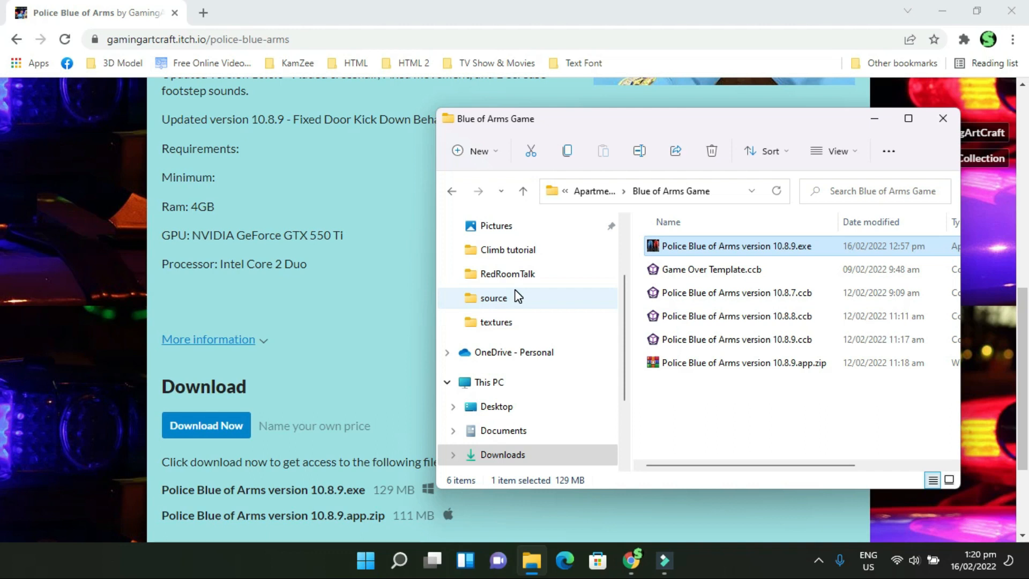
{"action": "left_click", "coordinate": [952, 112]}
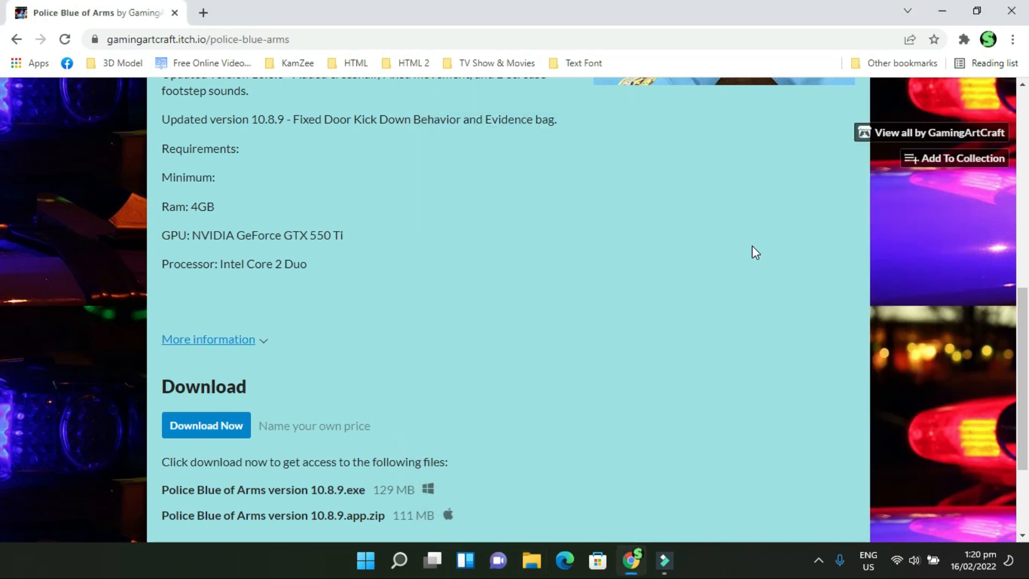
{"action": "scroll", "coordinate": [627, 327], "scroll_direction": "up", "scroll_amount": 6}
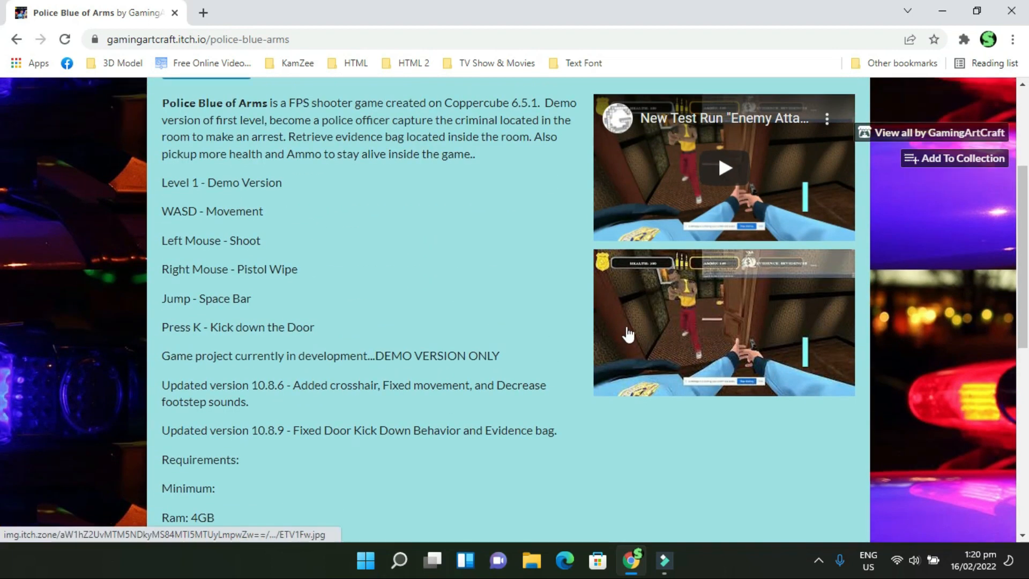
{"action": "scroll", "coordinate": [629, 334], "scroll_direction": "up", "scroll_amount": 3}
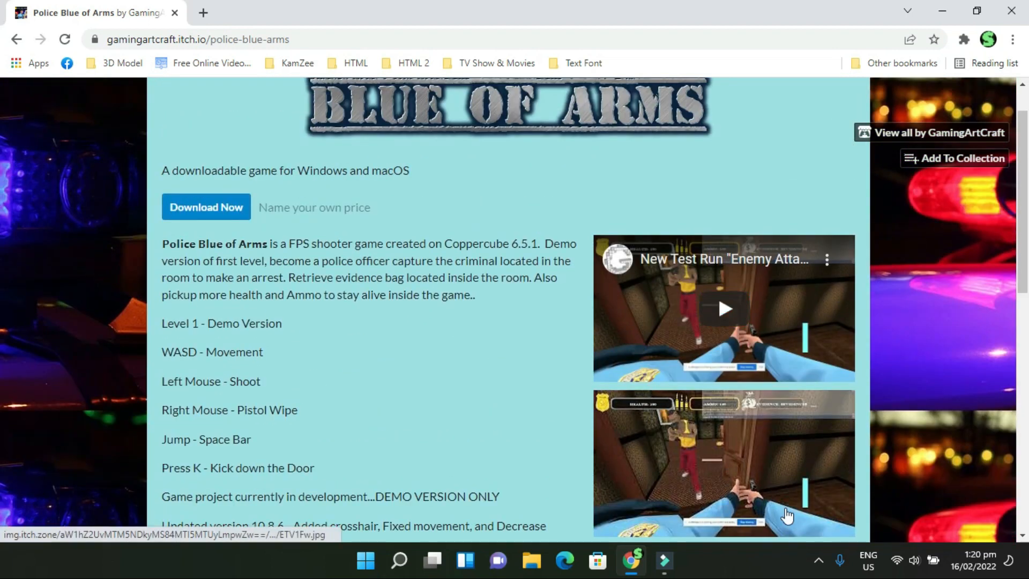